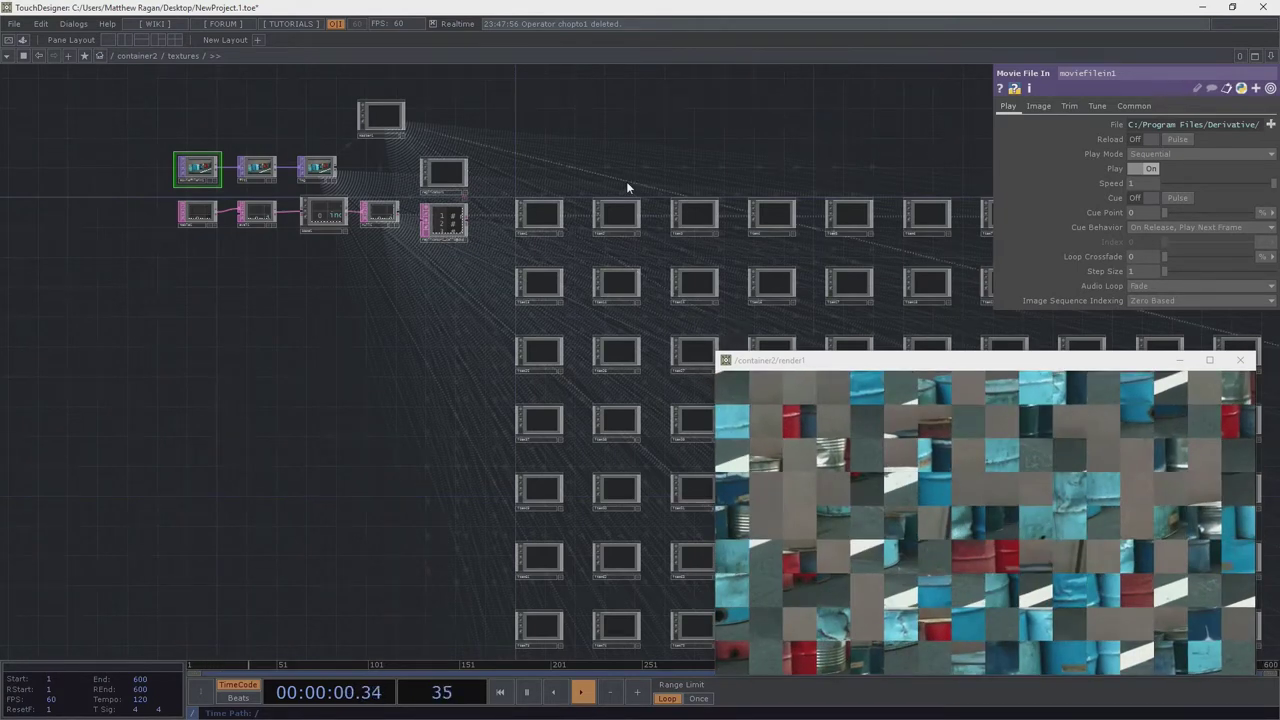
Paste a copy of container2 at the project's root level and open the copy's network
{"action": "left_click_drag", "start_coordinate": [591, 112], "coordinate": [438, 123]}
{"action": "middle_click_drag", "start_coordinate": [438, 123], "coordinate": [600, 277]}
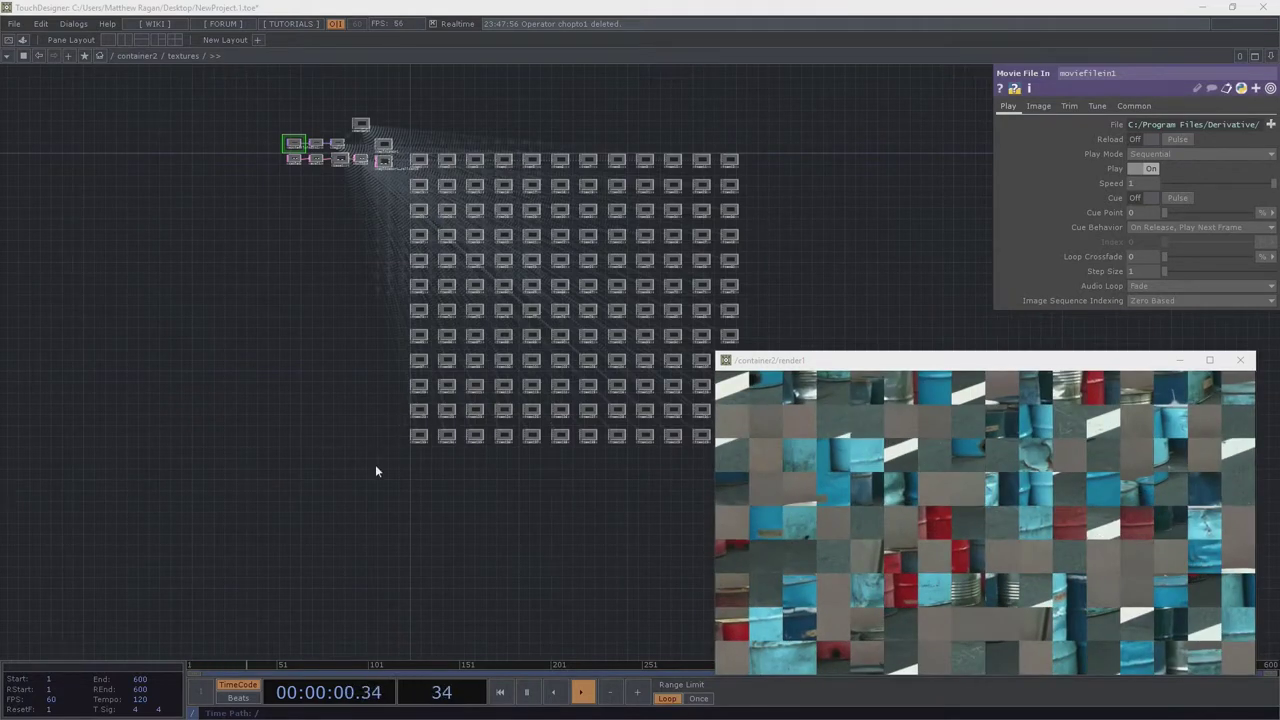
{"action": "left_click_drag", "start_coordinate": [538, 461], "coordinate": [483, 450]}
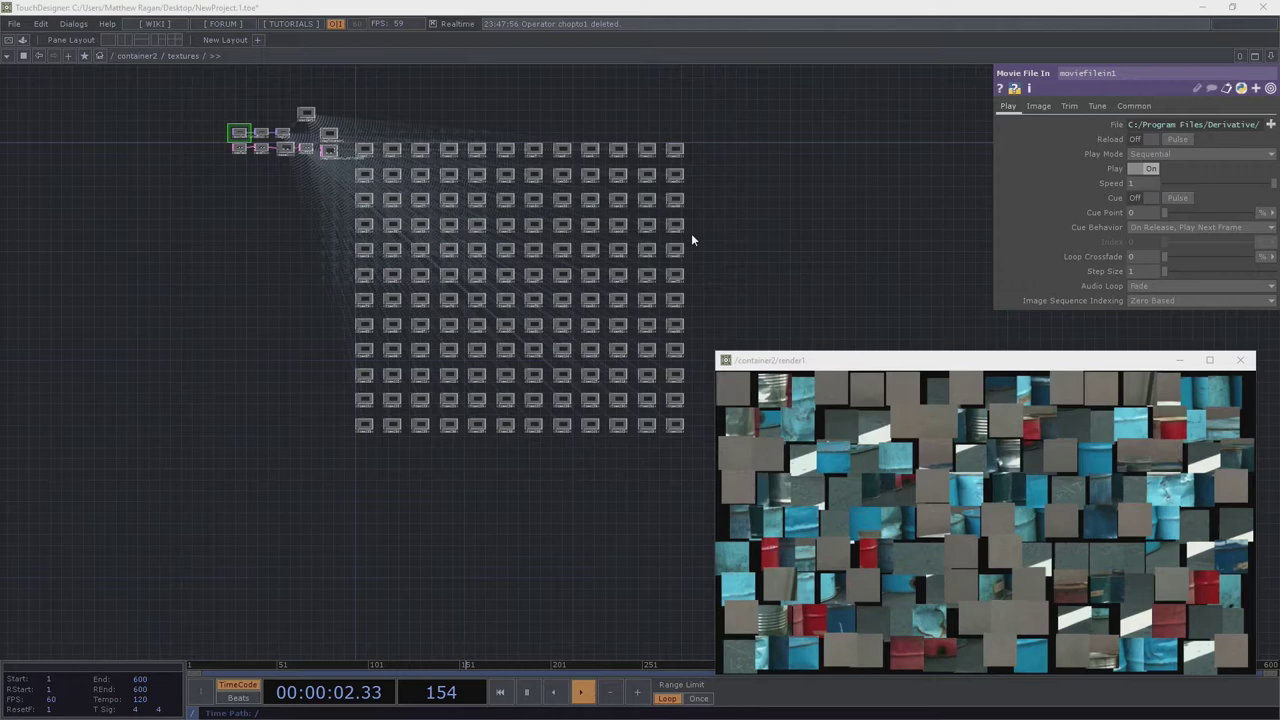
{"action": "scroll", "coordinate": [352, 325], "scroll_direction": "down", "scroll_amount": 4}
{"action": "scroll", "coordinate": [348, 324], "scroll_direction": "down", "scroll_amount": 6}
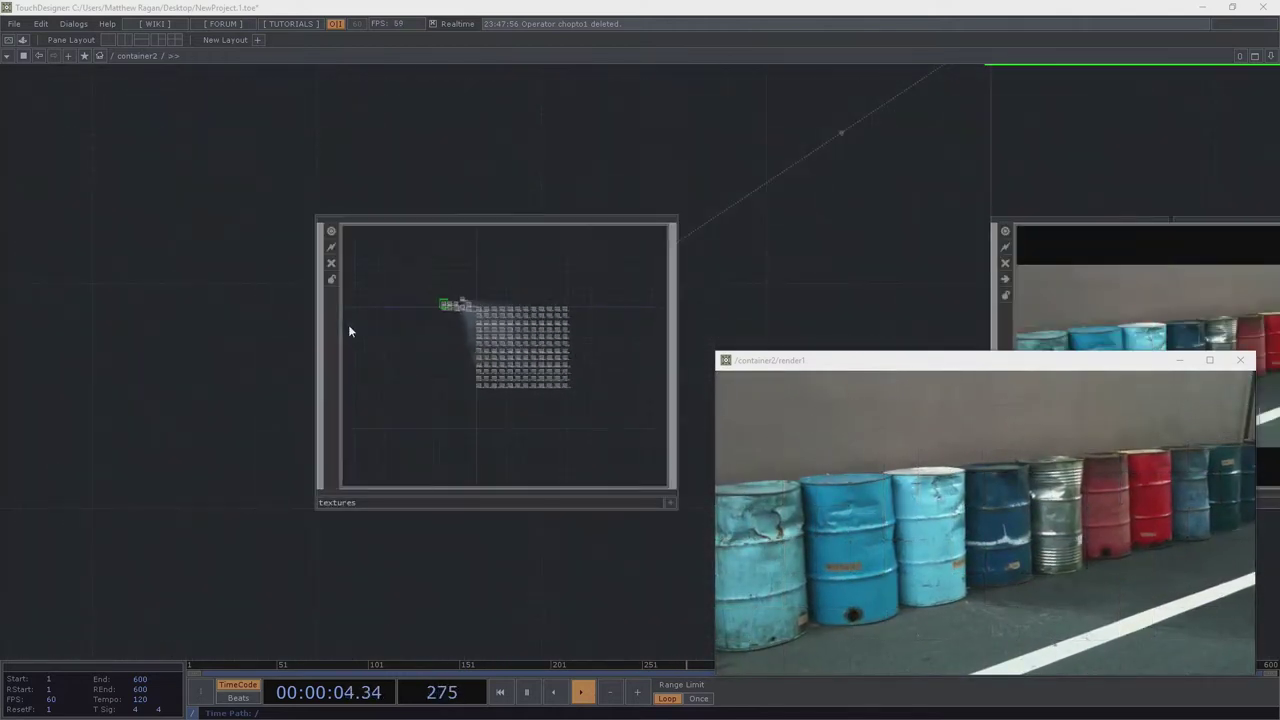
{"action": "scroll", "coordinate": [321, 250], "scroll_direction": "down", "scroll_amount": 10}
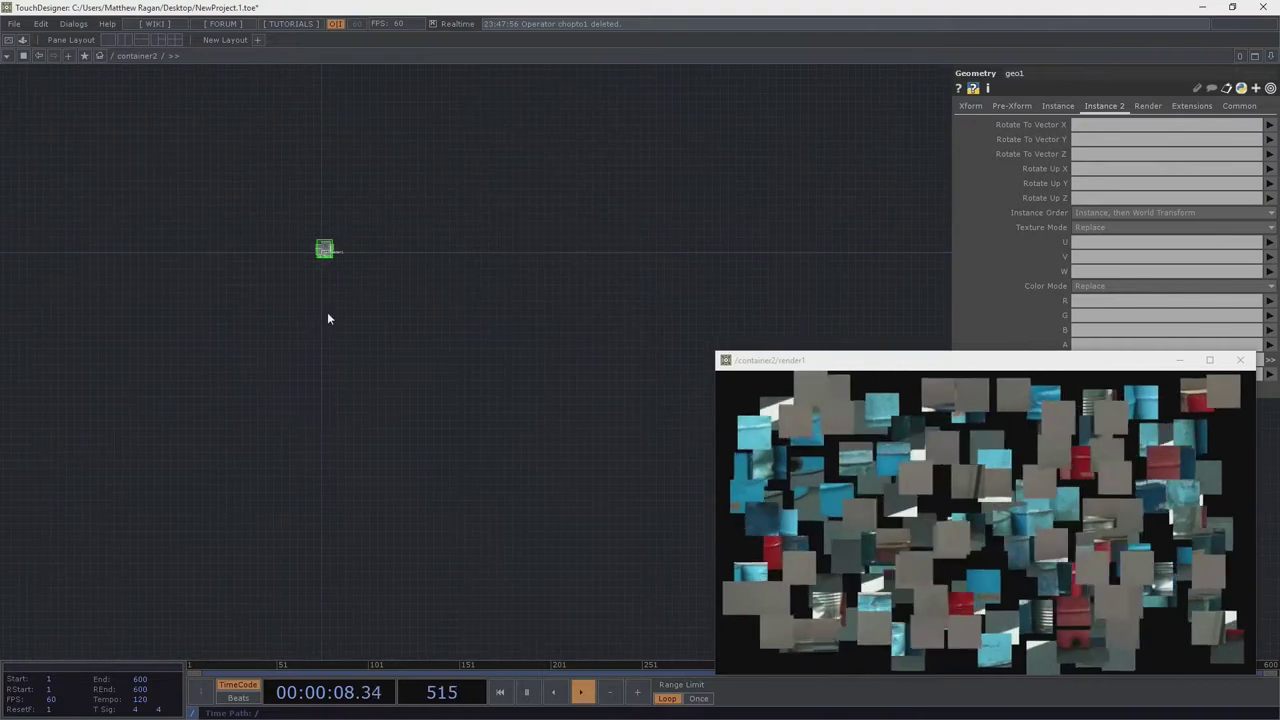
{"action": "scroll", "coordinate": [327, 312], "scroll_direction": "down", "scroll_amount": 3}
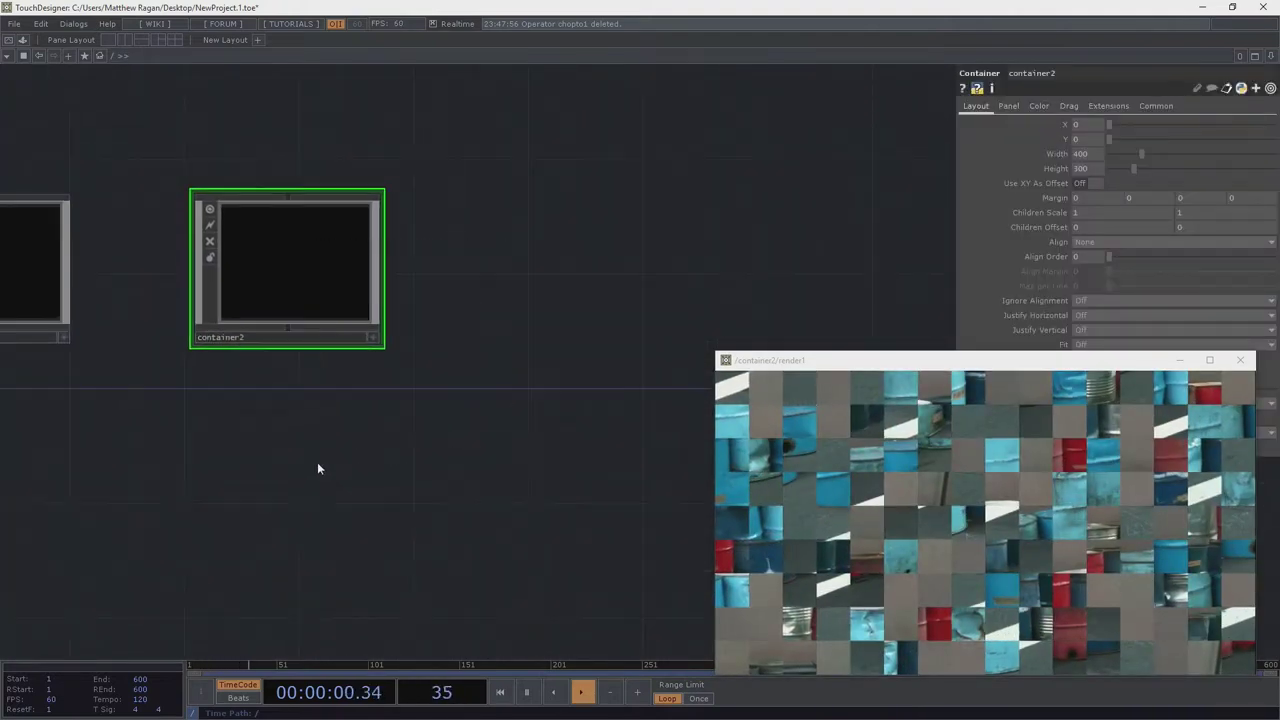
{"action": "key", "text": "ctrl+v"}
{"action": "left_click_drag", "start_coordinate": [320, 471], "coordinate": [593, 302]}
{"action": "scroll", "coordinate": [593, 298], "scroll_direction": "up", "scroll_amount": 6}
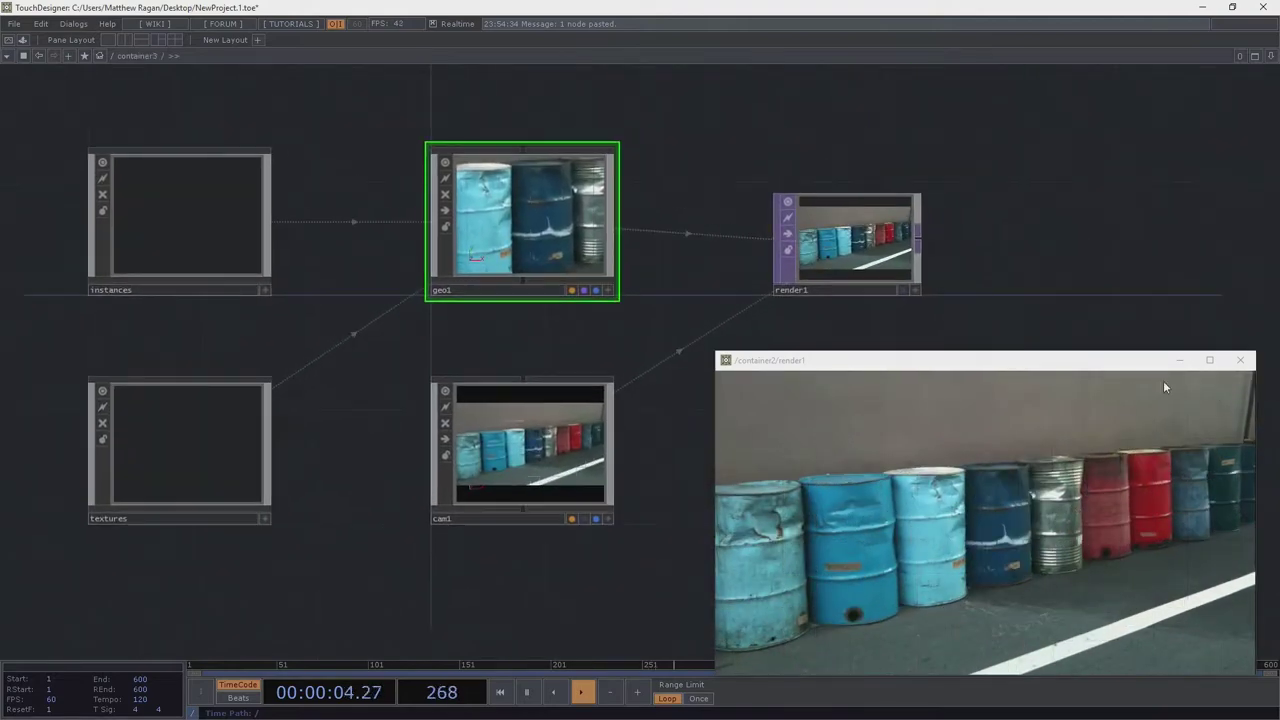
Close the container2 render window and open a smaller floating viewer for container3's render1
{"action": "left_click", "coordinate": [1242, 369]}
{"action": "right_click", "coordinate": [811, 258]}
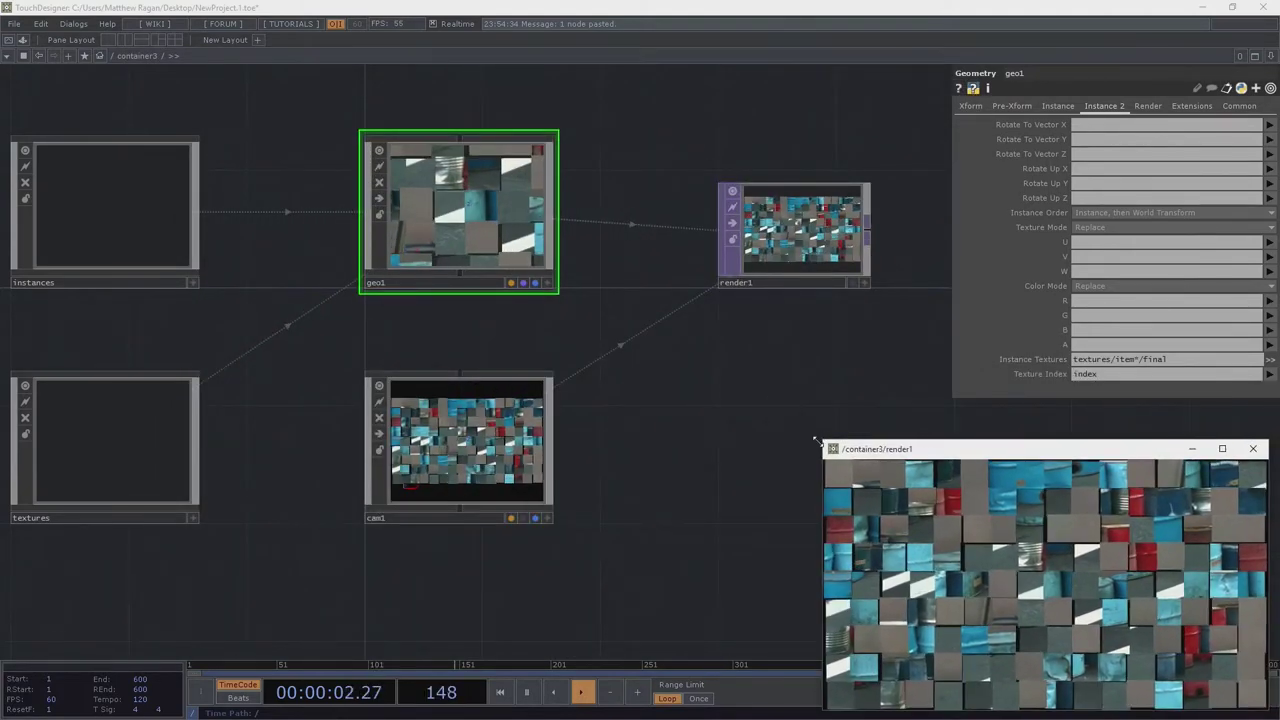
{"action": "left_click_drag", "start_coordinate": [823, 441], "coordinate": [889, 478]}
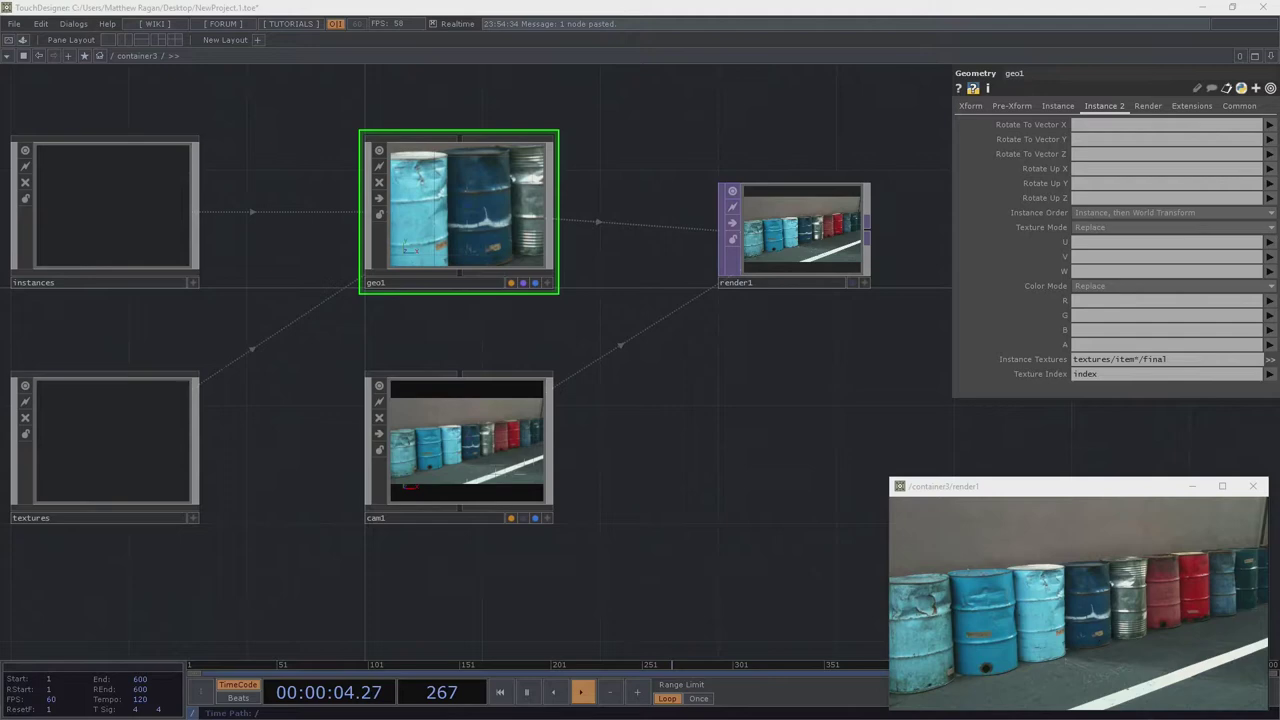
Examine container3's network, its replicated items inside textures, and the Instance Textures setting on geo1
{"action": "left_click_drag", "start_coordinate": [763, 345], "coordinate": [549, 322]}
{"action": "scroll", "coordinate": [549, 322], "scroll_direction": "down", "scroll_amount": 5}
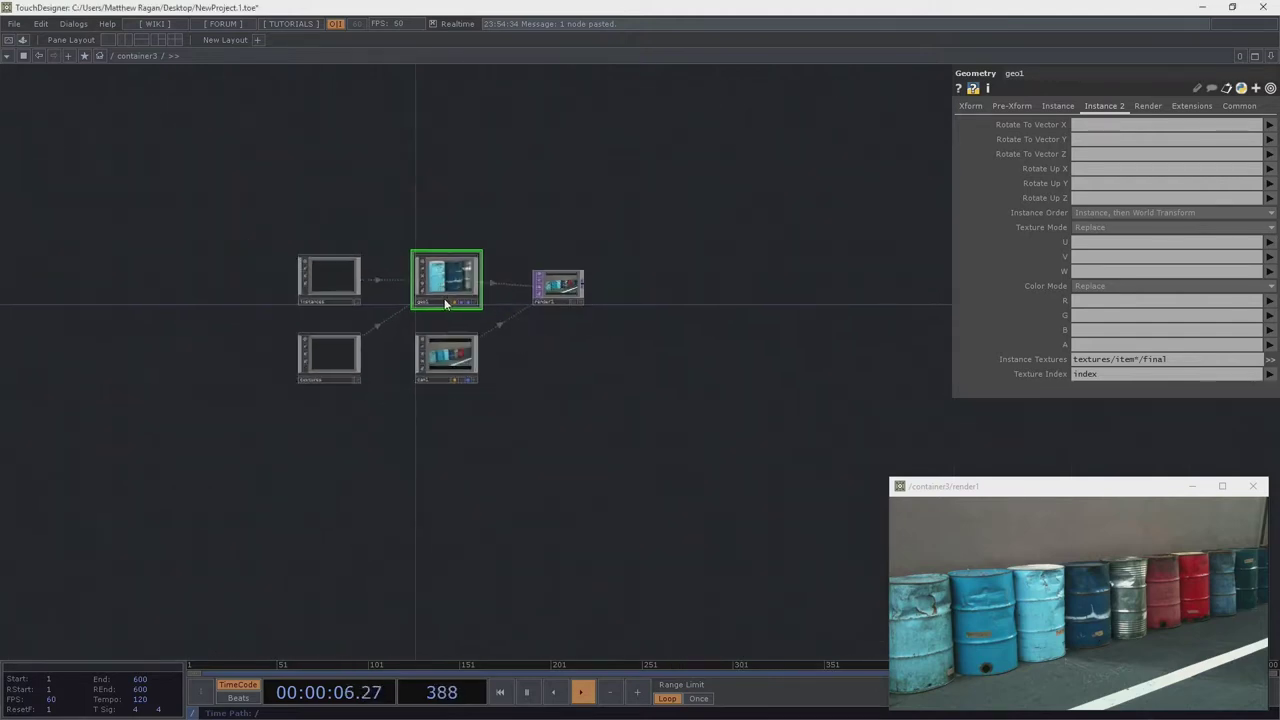
{"action": "scroll", "coordinate": [446, 302], "scroll_direction": "up", "scroll_amount": 5}
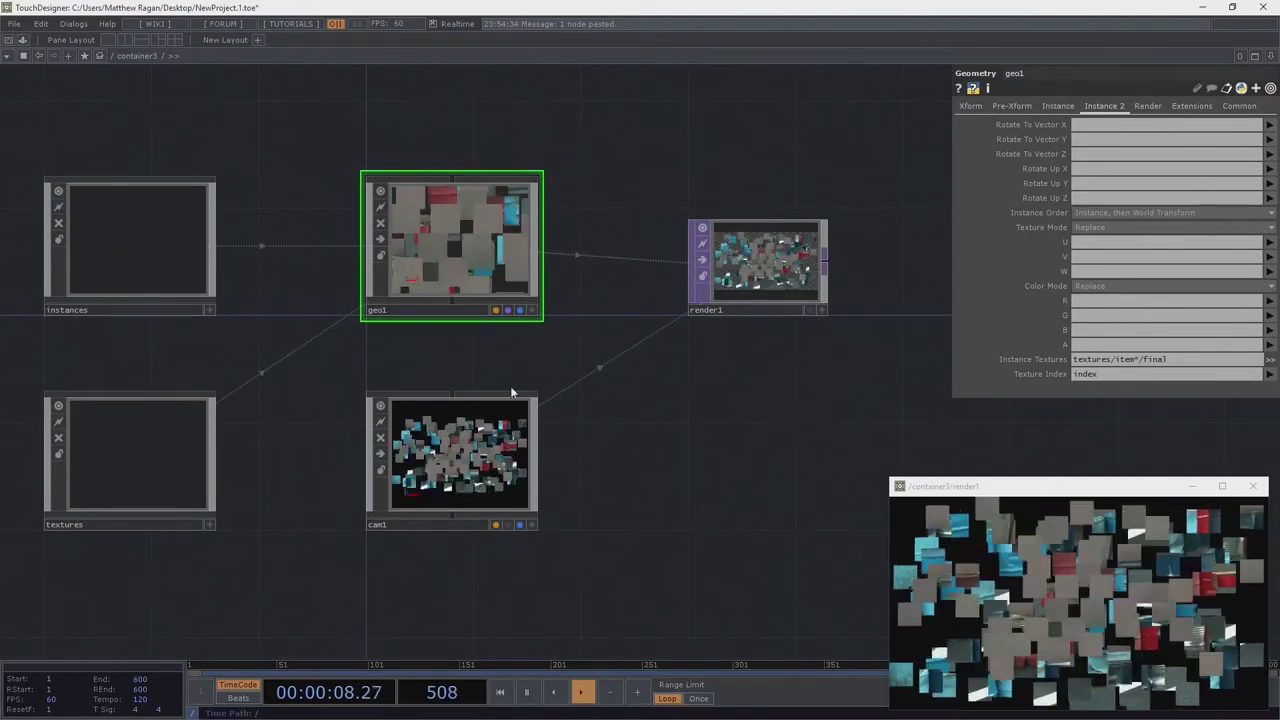
{"action": "scroll", "coordinate": [290, 370], "scroll_direction": "up", "scroll_amount": 6}
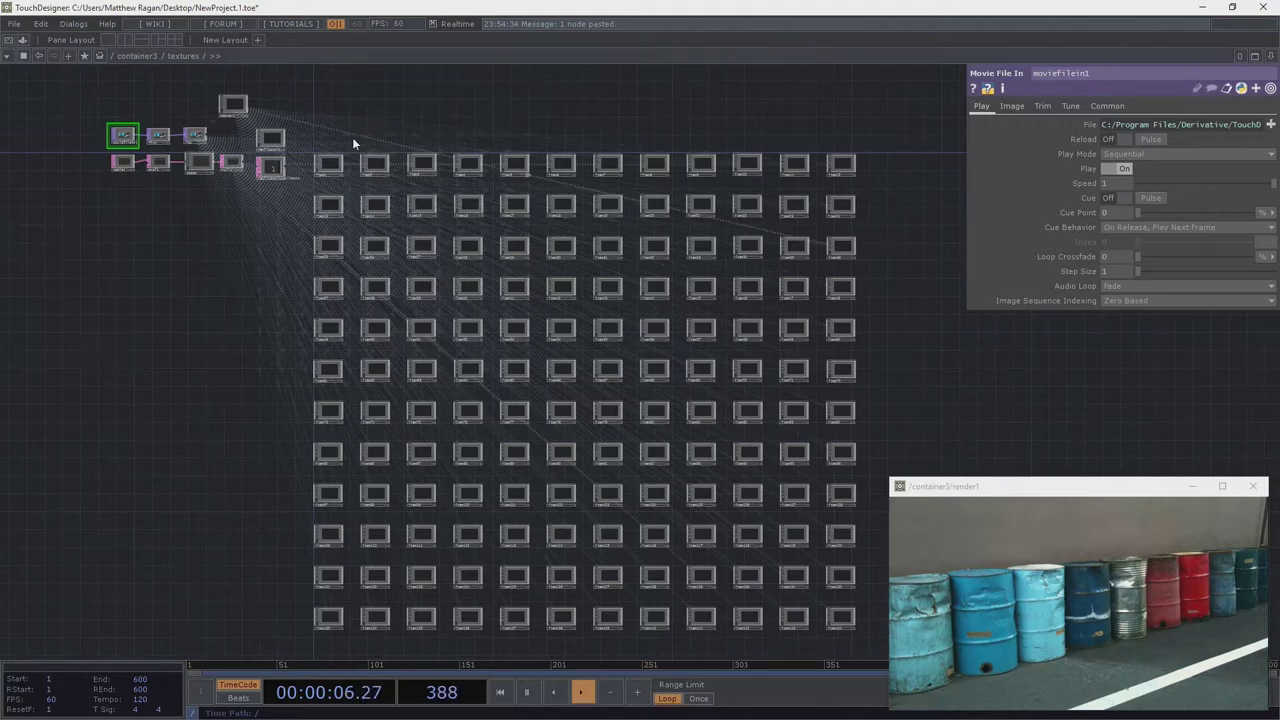
{"action": "scroll", "coordinate": [277, 283], "scroll_direction": "down", "scroll_amount": 6}
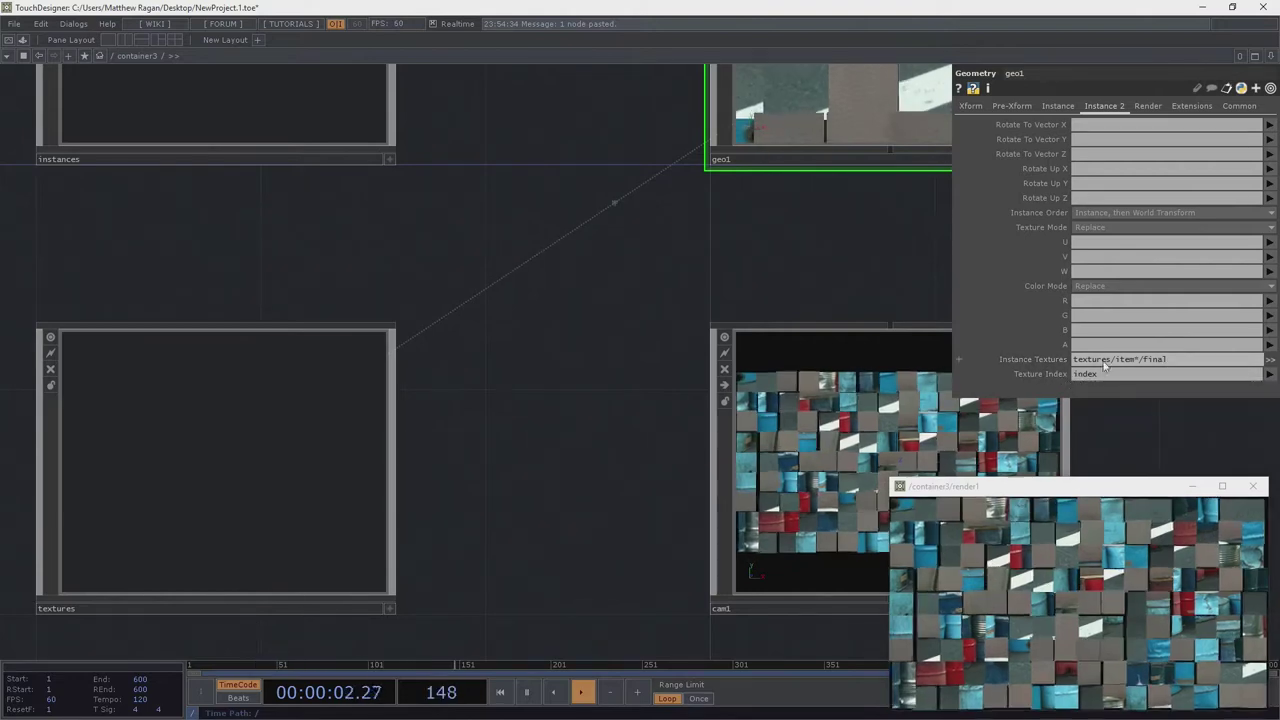
{"action": "left_click_drag", "start_coordinate": [596, 298], "coordinate": [446, 430]}
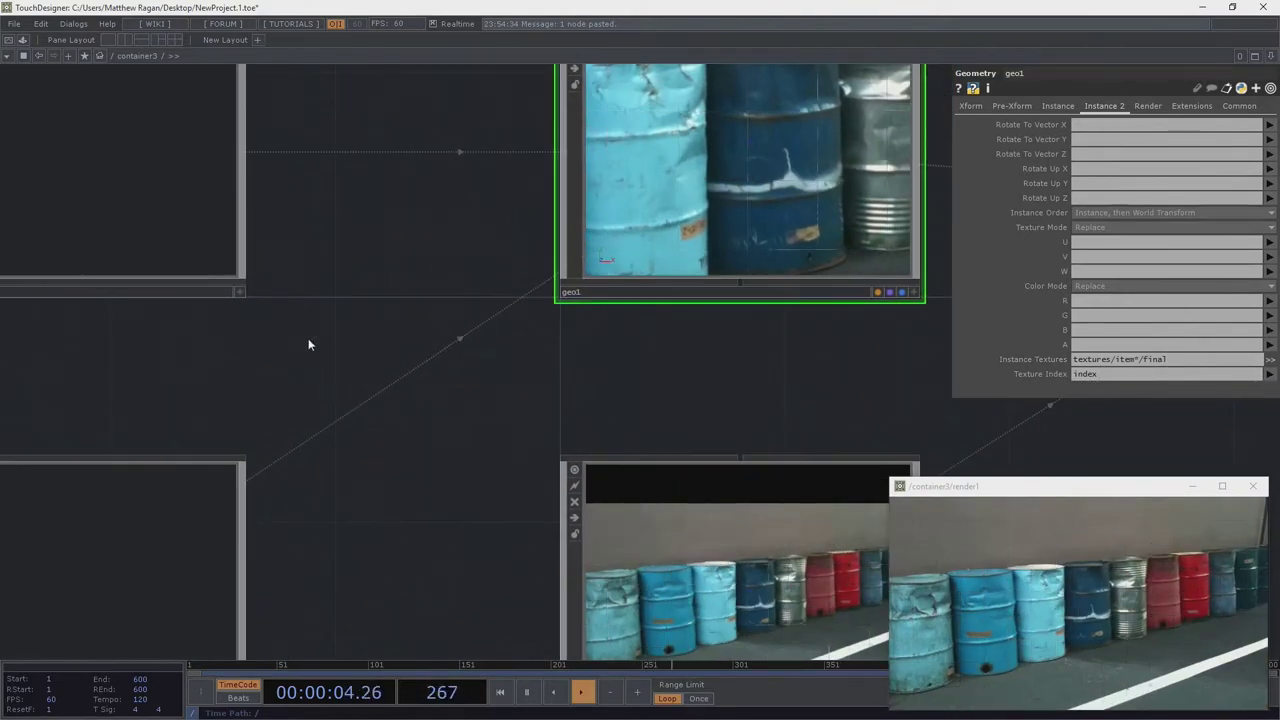
{"action": "left_click_drag", "start_coordinate": [390, 333], "coordinate": [534, 291]}
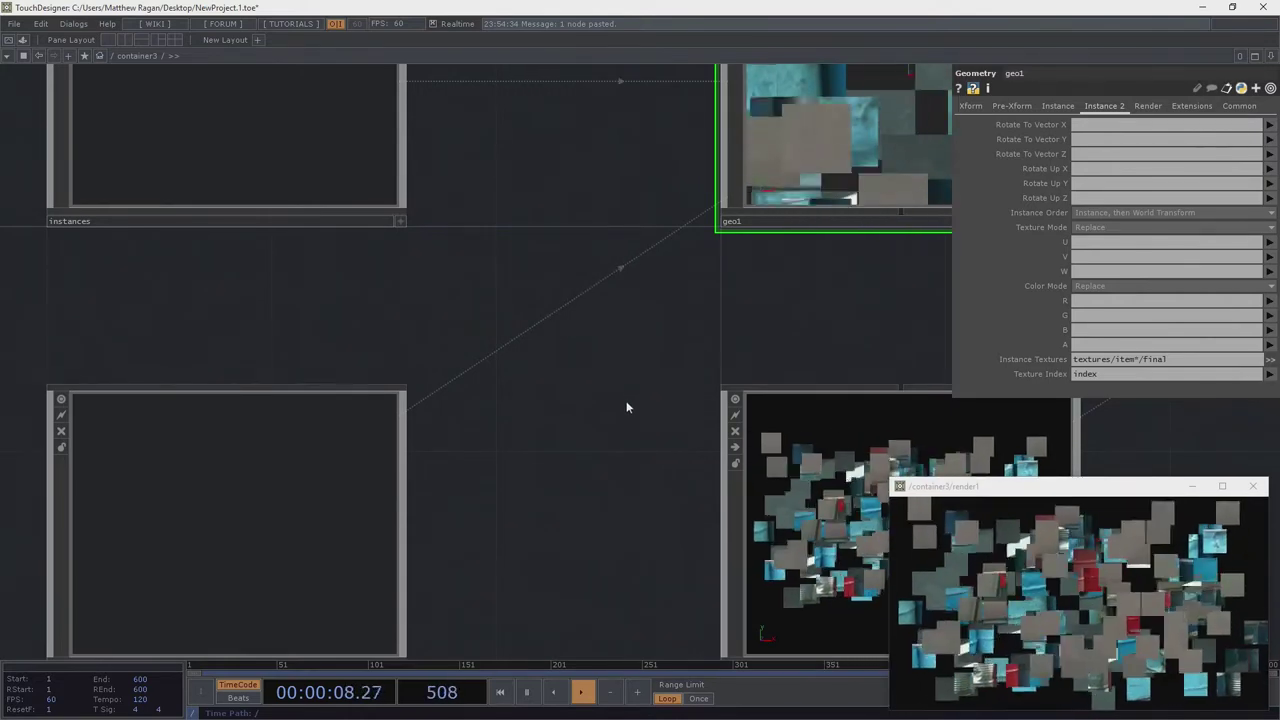
{"action": "left_click_drag", "start_coordinate": [520, 466], "coordinate": [322, 627]}
{"action": "middle_click_drag", "start_coordinate": [618, 269], "coordinate": [592, 359]}
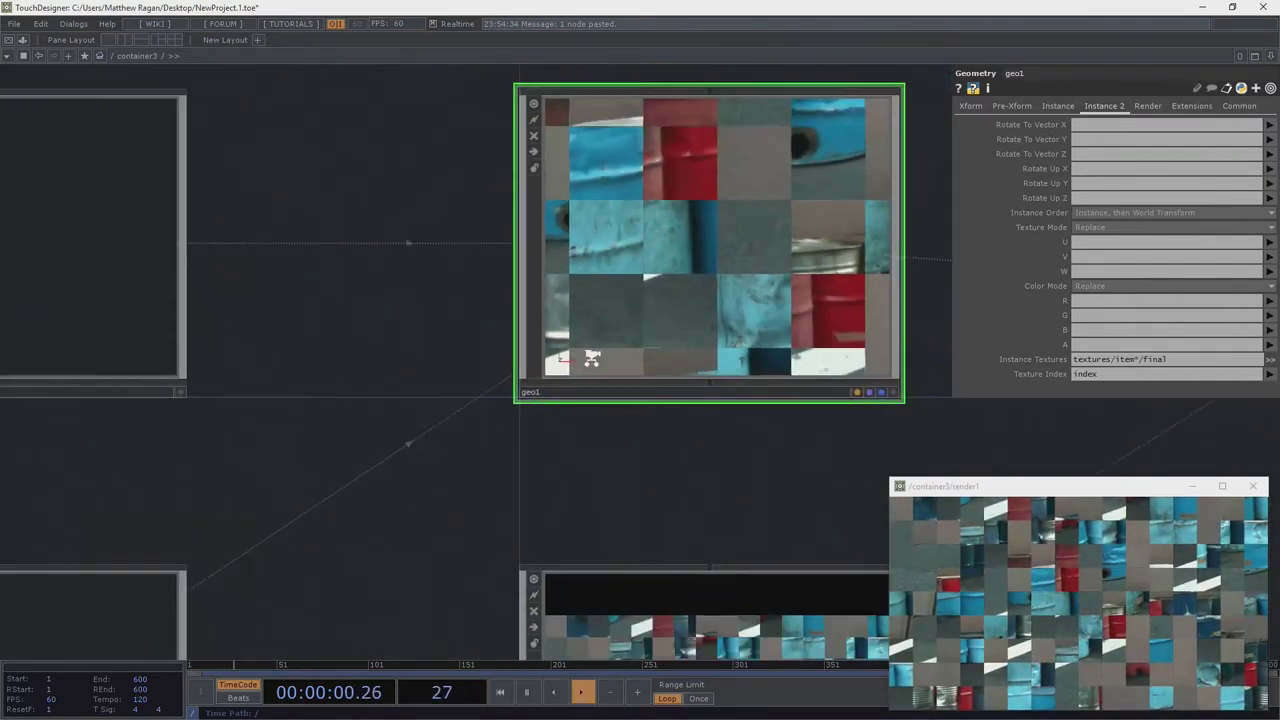
Inside textures, delete all the replicated item components as well as replicator1 and its callbacks DAT
{"action": "scroll", "coordinate": [602, 248], "scroll_direction": "down", "scroll_amount": 4}
{"action": "scroll", "coordinate": [457, 269], "scroll_direction": "up", "scroll_amount": 10}
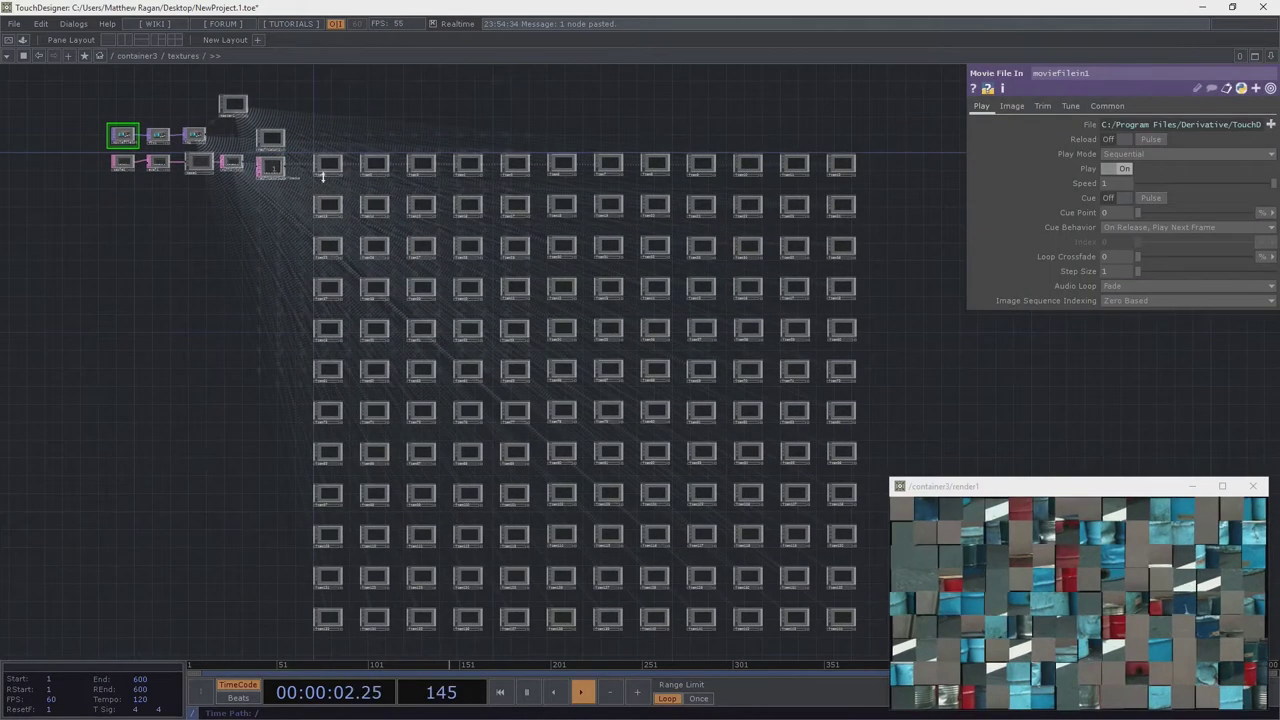
{"action": "left_click_drag", "start_coordinate": [305, 107], "coordinate": [868, 656]}
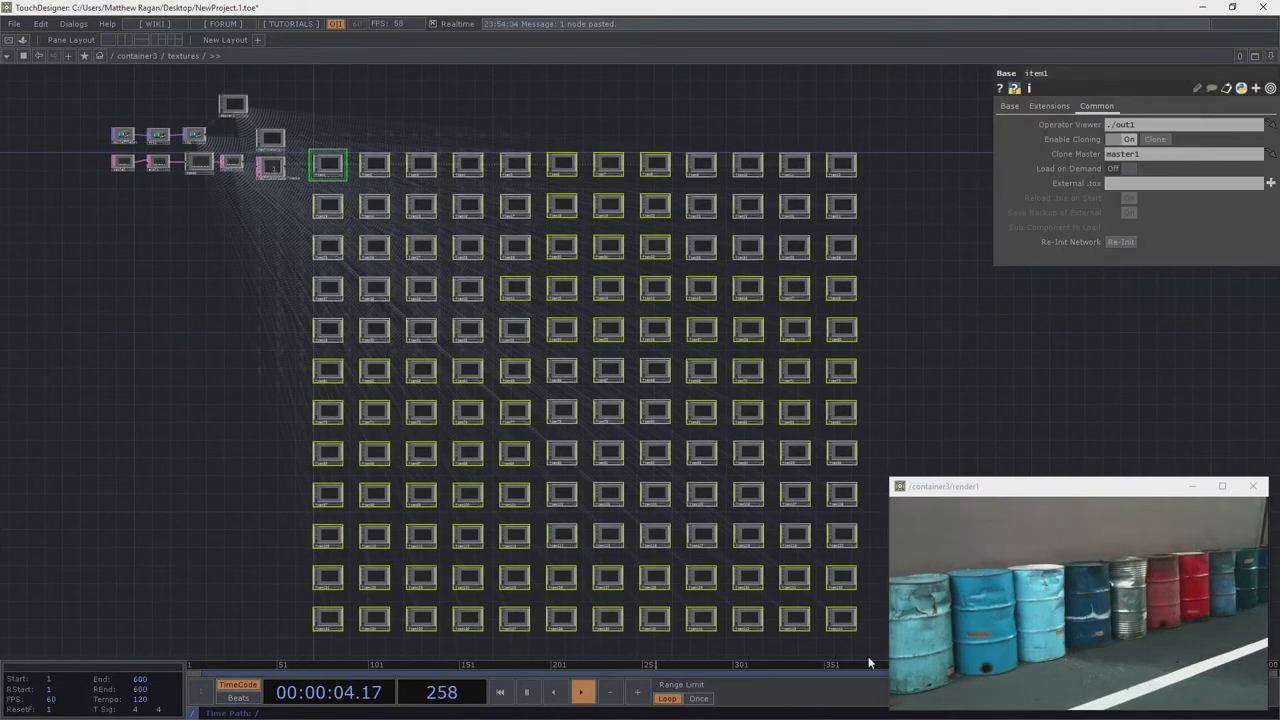
{"action": "key", "text": "Delete"}
{"action": "scroll", "coordinate": [410, 251], "scroll_direction": "up", "scroll_amount": 5}
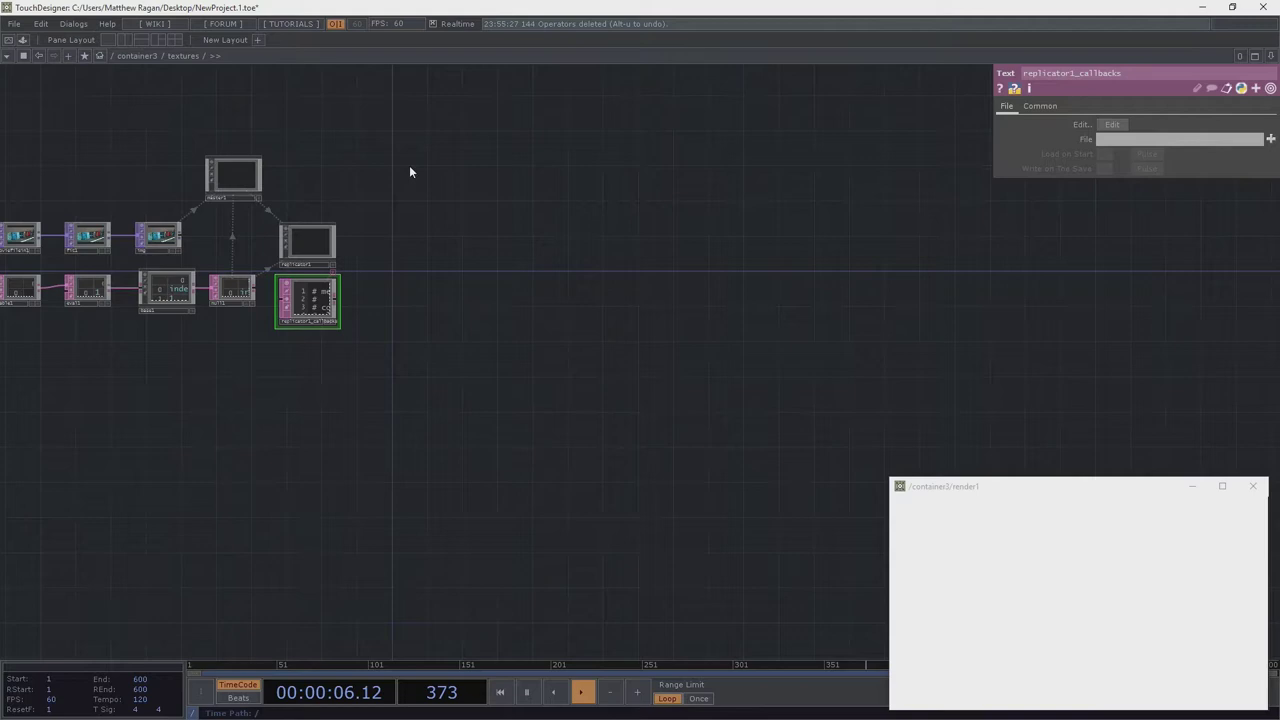
{"action": "left_click_drag", "start_coordinate": [409, 168], "coordinate": [338, 384]}
{"action": "key", "text": "Delete"}
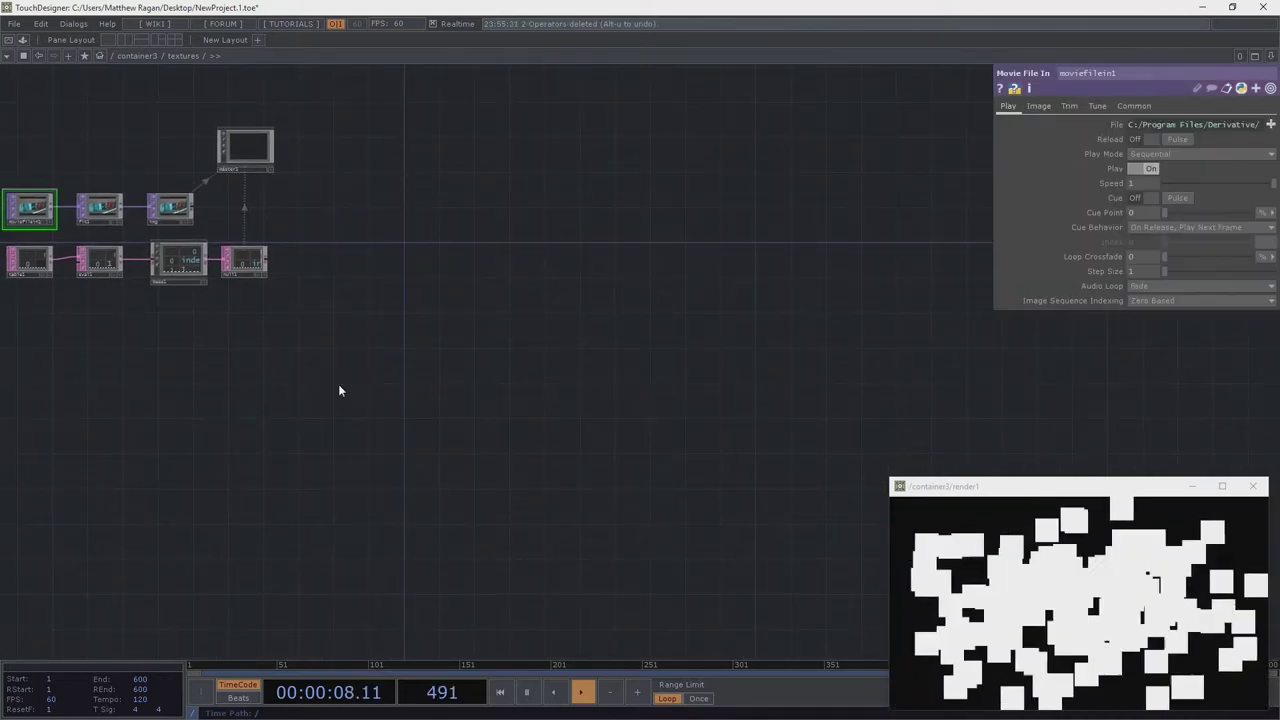
Try removing master1 from the textures network, and undo the deletion
{"action": "left_click_drag", "start_coordinate": [453, 287], "coordinate": [570, 339]}
{"action": "scroll", "coordinate": [449, 222], "scroll_direction": "up", "scroll_amount": 5}
{"action": "left_click", "coordinate": [292, 200]}
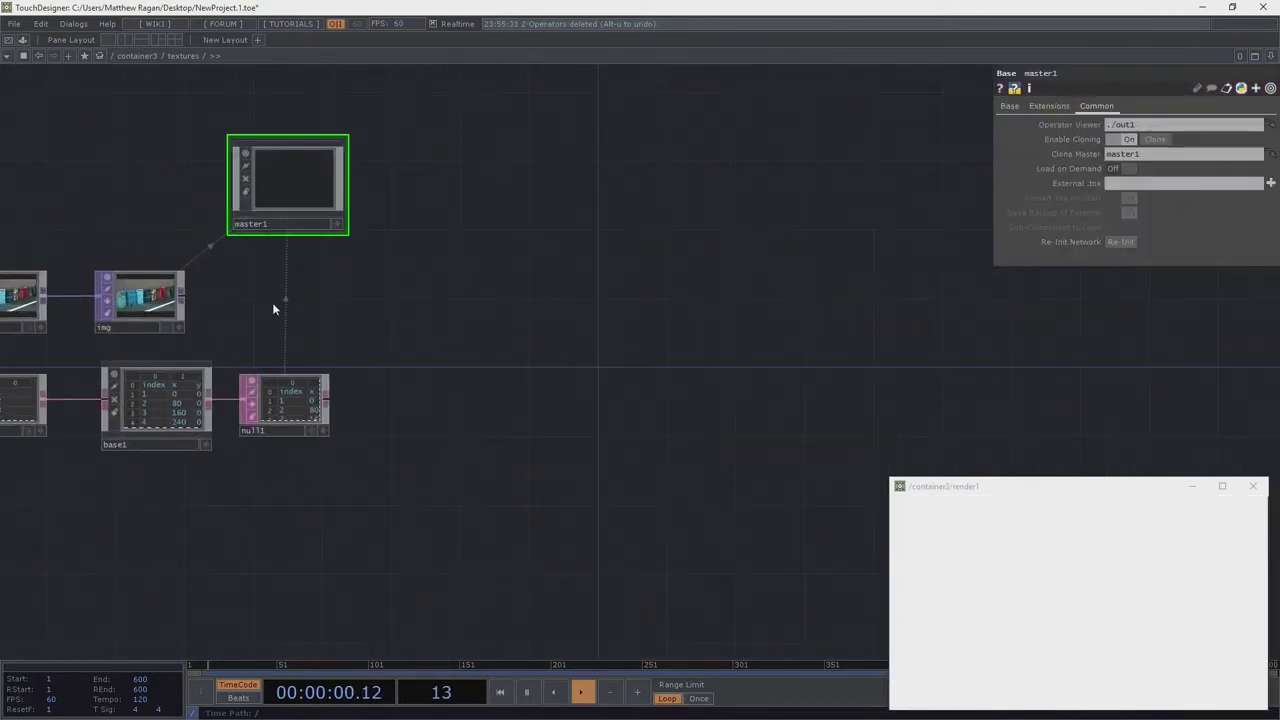
{"action": "key", "text": "Delete"}
{"action": "left_click_drag", "start_coordinate": [271, 297], "coordinate": [723, 272]}
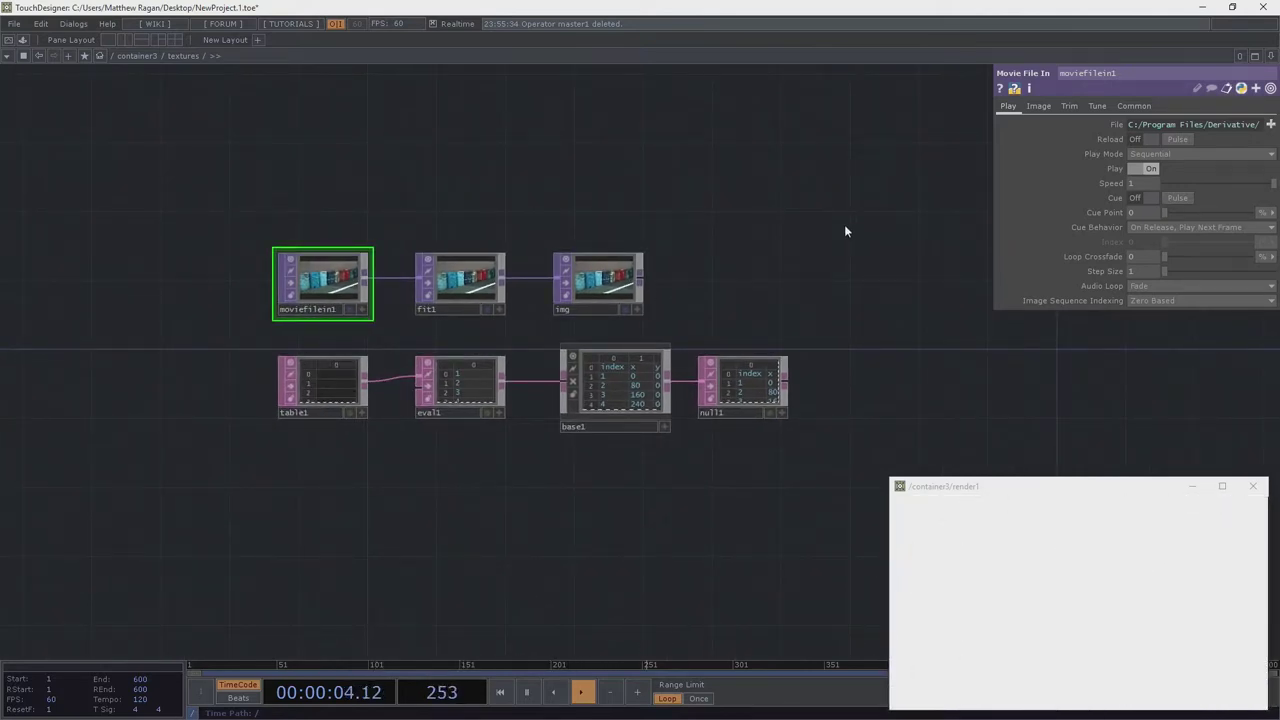
{"action": "key", "text": "ctrl+z"}
Try to duplicate the four operators inside master1 into the textures network, and discard the wrongly pasted container
{"action": "scroll", "coordinate": [751, 209], "scroll_direction": "up", "scroll_amount": 6}
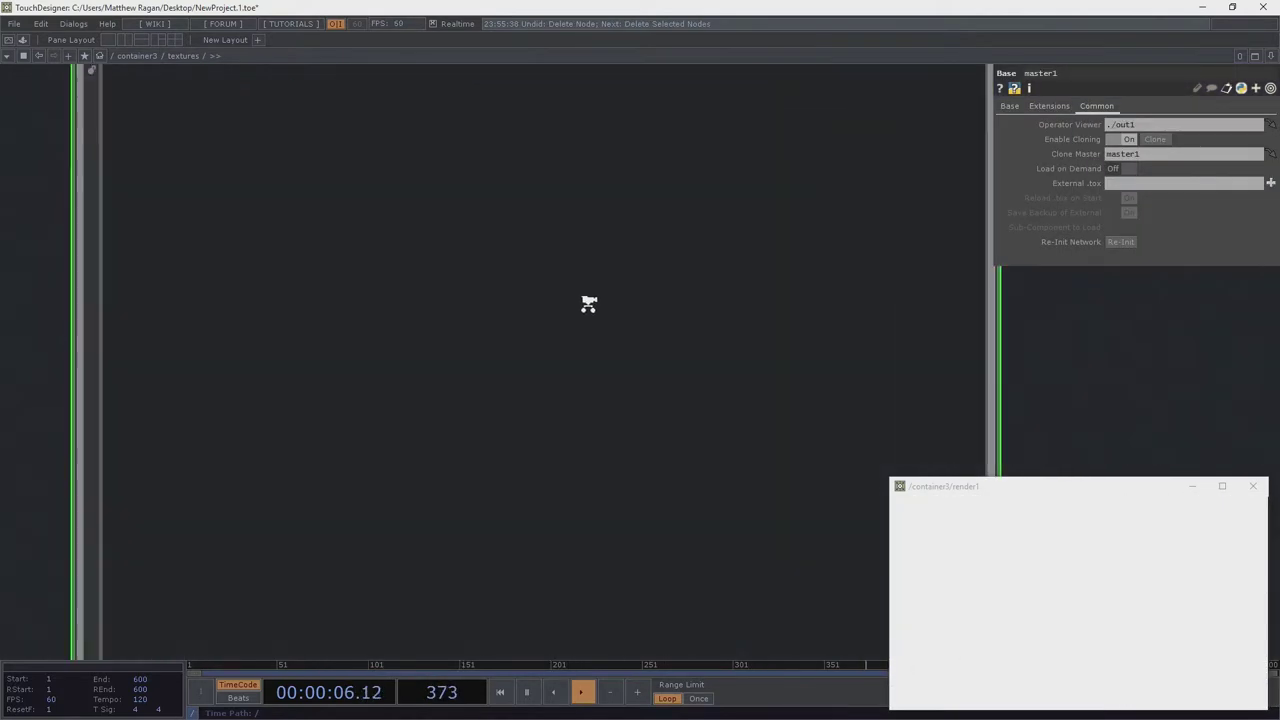
{"action": "scroll", "coordinate": [576, 324], "scroll_direction": "up", "scroll_amount": 3}
{"action": "scroll", "coordinate": [577, 323], "scroll_direction": "down", "scroll_amount": 3}
{"action": "left_click_drag", "start_coordinate": [25, 170], "coordinate": [897, 515]}
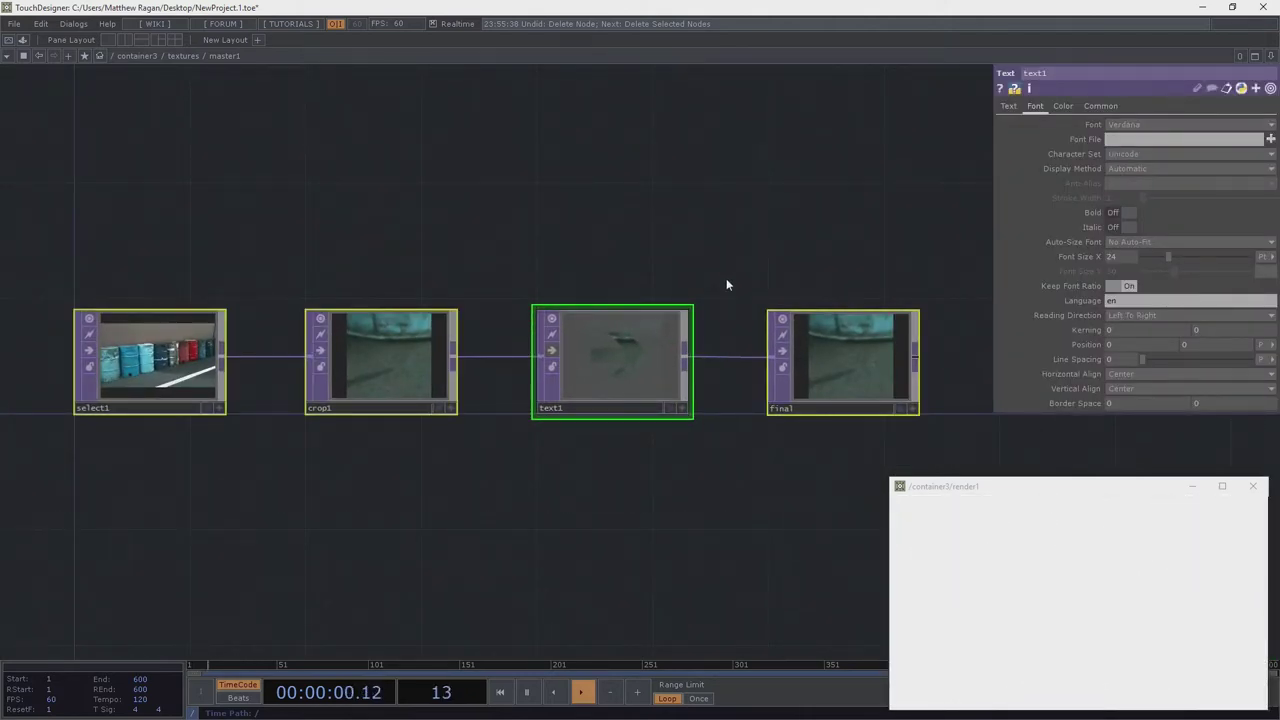
{"action": "scroll", "coordinate": [522, 217], "scroll_direction": "down", "scroll_amount": 3}
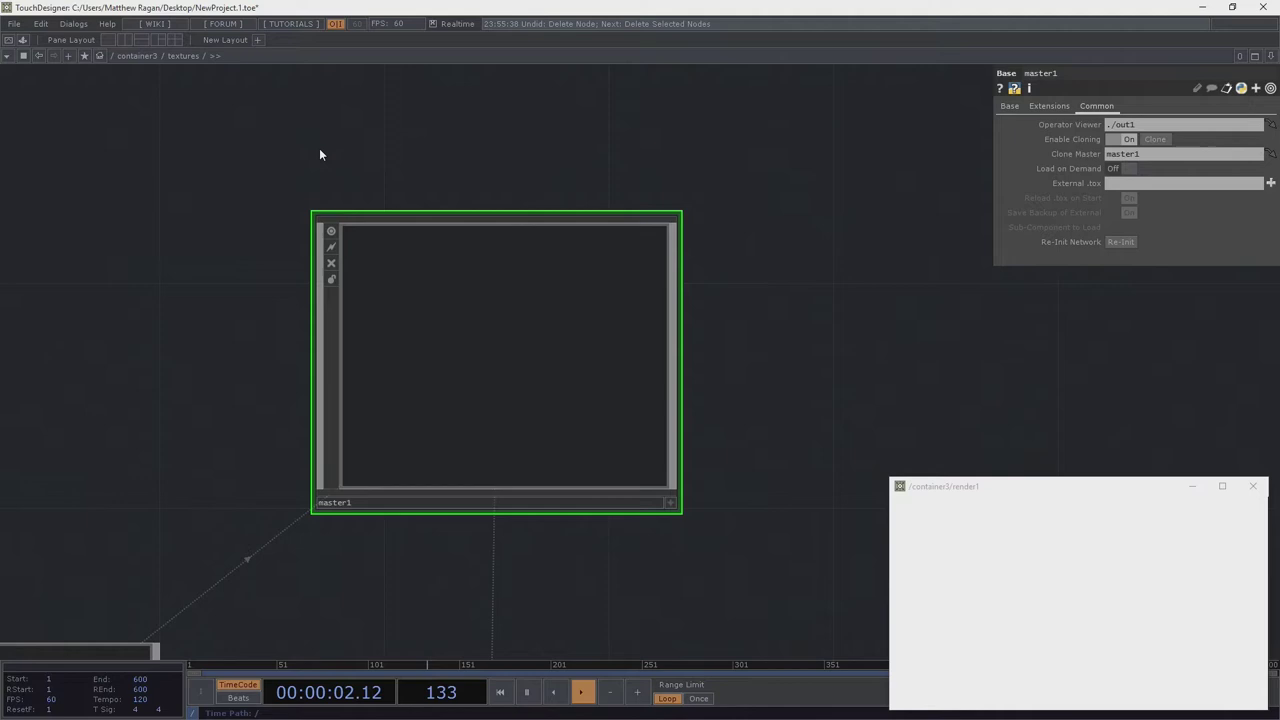
{"action": "scroll", "coordinate": [319, 160], "scroll_direction": "down", "scroll_amount": 3}
{"action": "key", "text": "ctrl+v"}
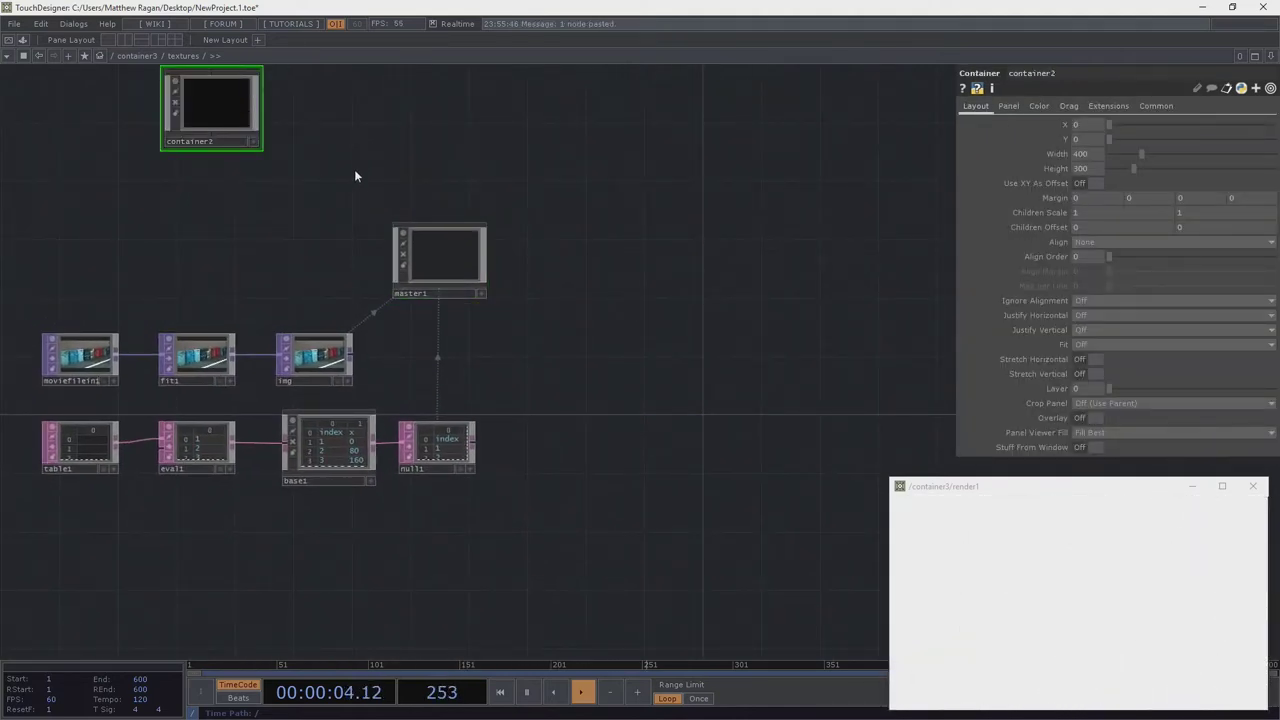
{"action": "key", "text": "Delete"}
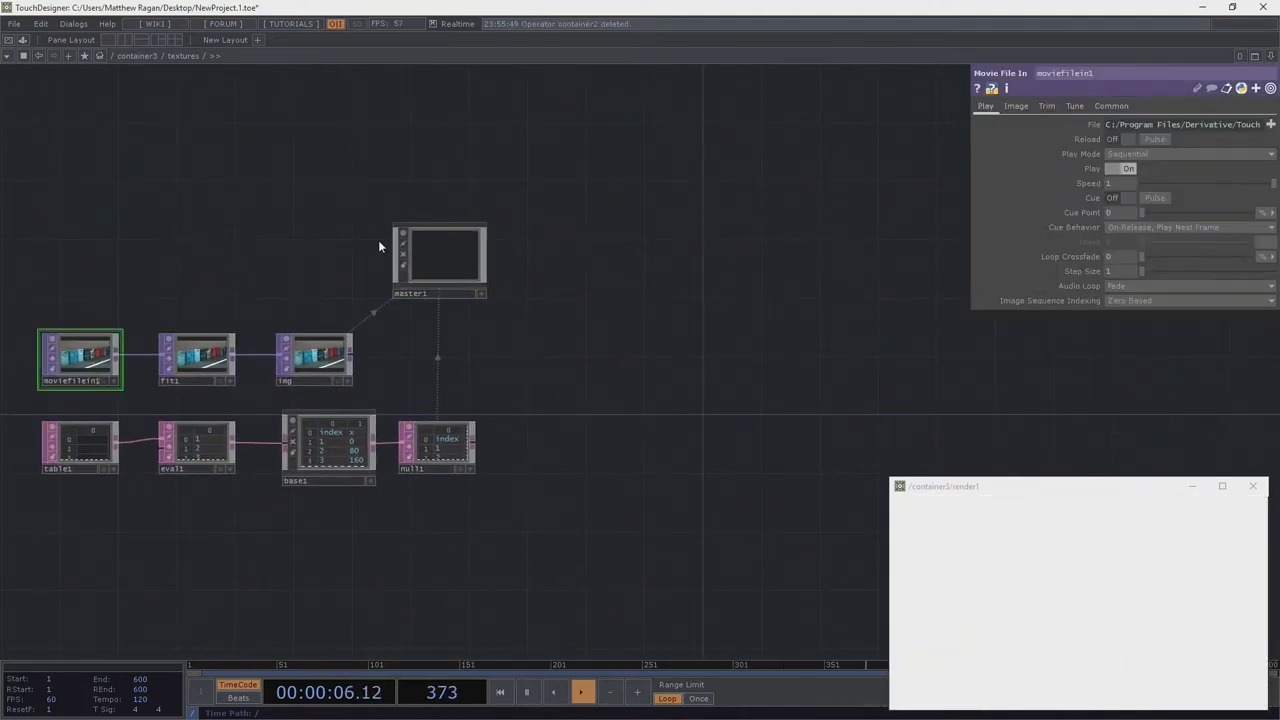
Copy select1, crop1, text1 and final from master1 into the textures network, and delete master1
{"action": "scroll", "coordinate": [400, 250], "scroll_direction": "up", "scroll_amount": 5}
{"action": "right_click_drag", "start_coordinate": [154, 146], "coordinate": [874, 461]}
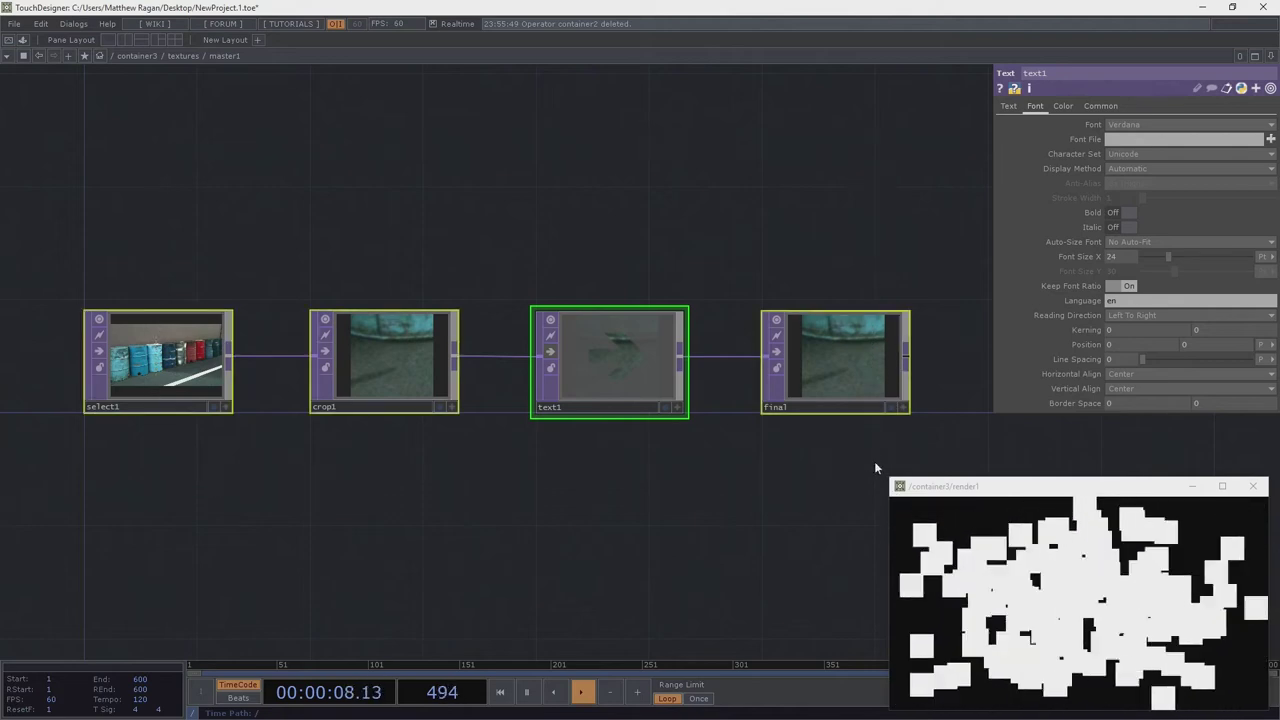
{"action": "key", "text": "ctrl+c"}
{"action": "scroll", "coordinate": [569, 326], "scroll_direction": "down", "scroll_amount": 3}
{"action": "scroll", "coordinate": [568, 325], "scroll_direction": "down", "scroll_amount": 8}
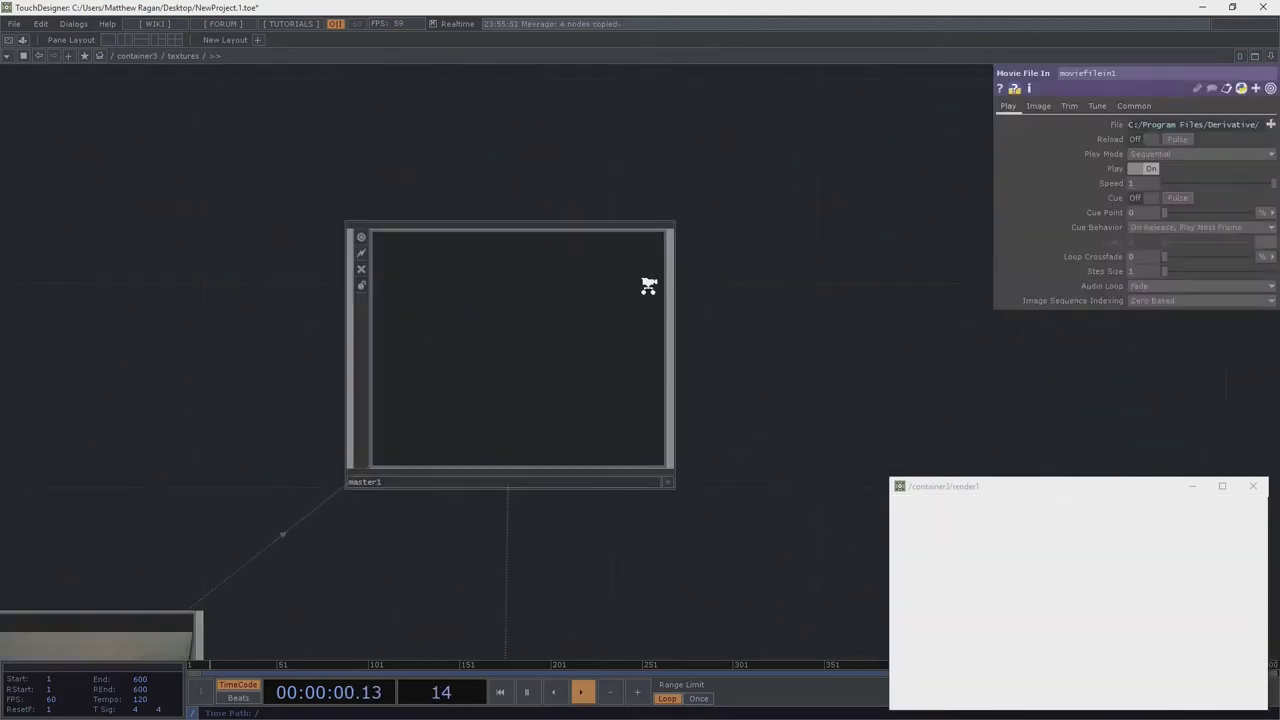
{"action": "key", "text": "ctrl+v"}
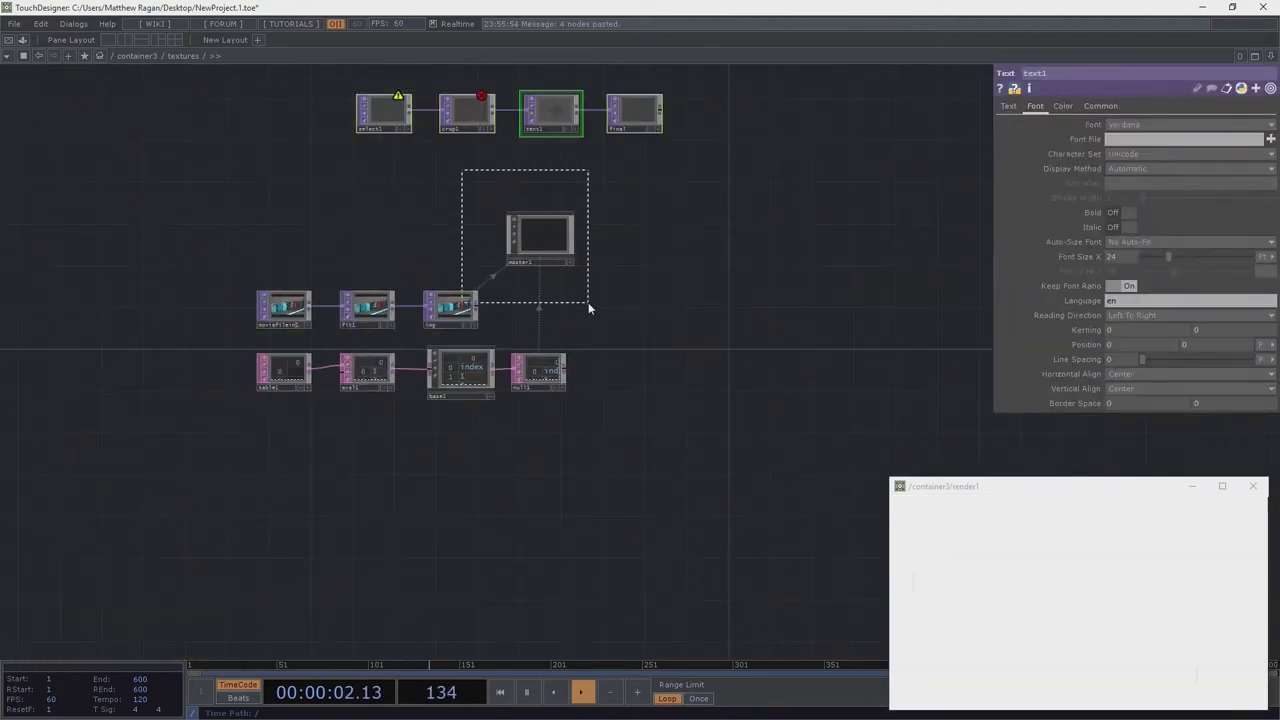
{"action": "left_click_drag", "start_coordinate": [588, 302], "coordinate": [588, 300]}
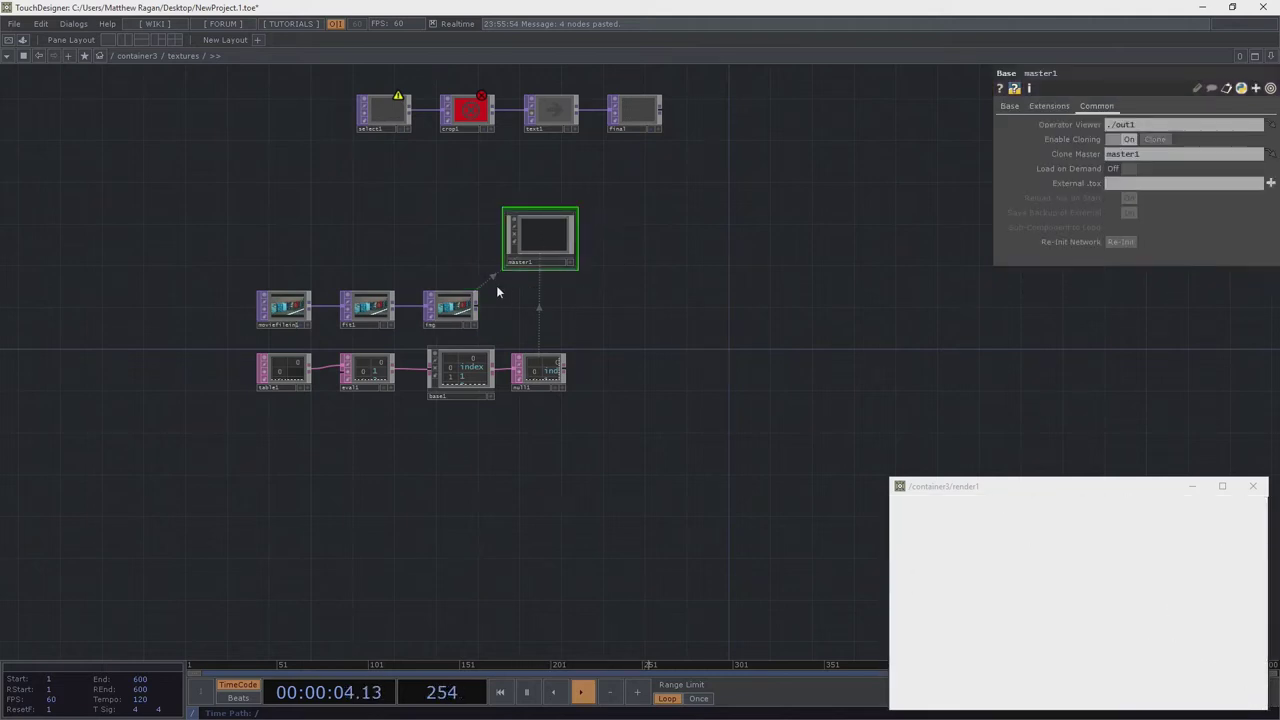
{"action": "key", "text": "Delete"}
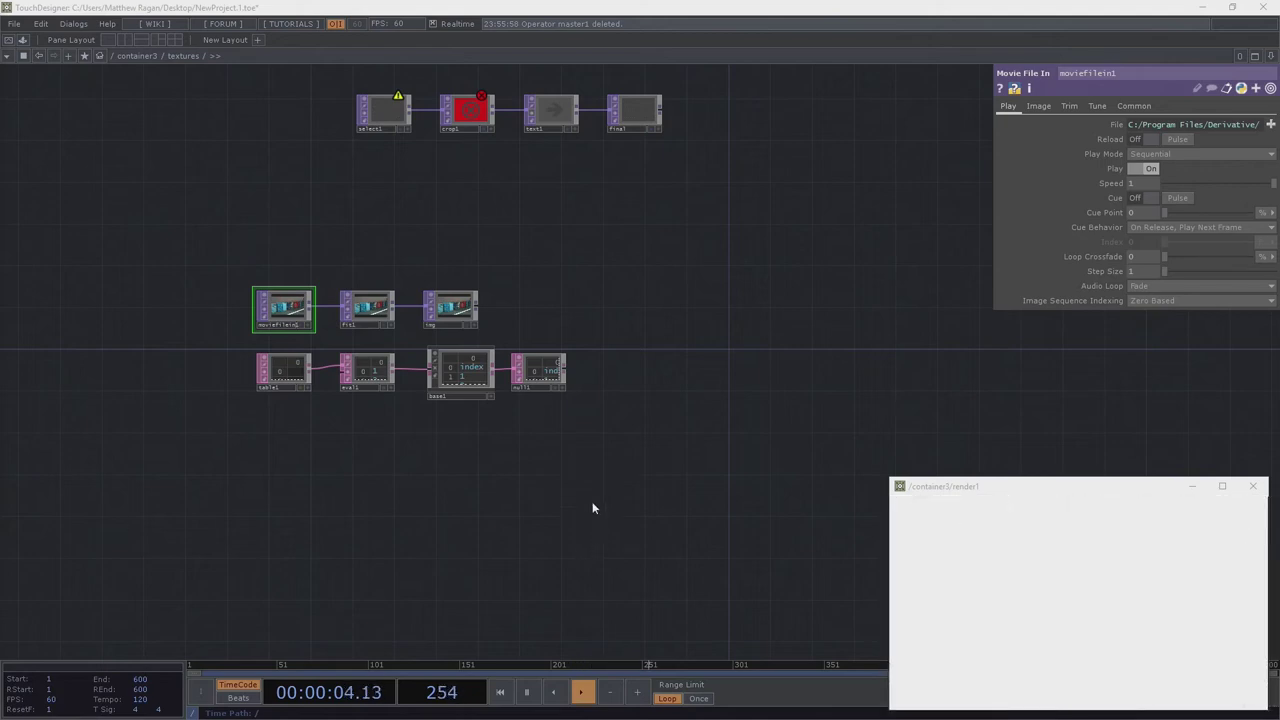
Inside base1, bypass the insert1 DAT that adds the "index x y" header row before out1
{"action": "scroll", "coordinate": [460, 395], "scroll_direction": "up", "scroll_amount": 3}
{"action": "scroll", "coordinate": [420, 365], "scroll_direction": "up", "scroll_amount": 6}
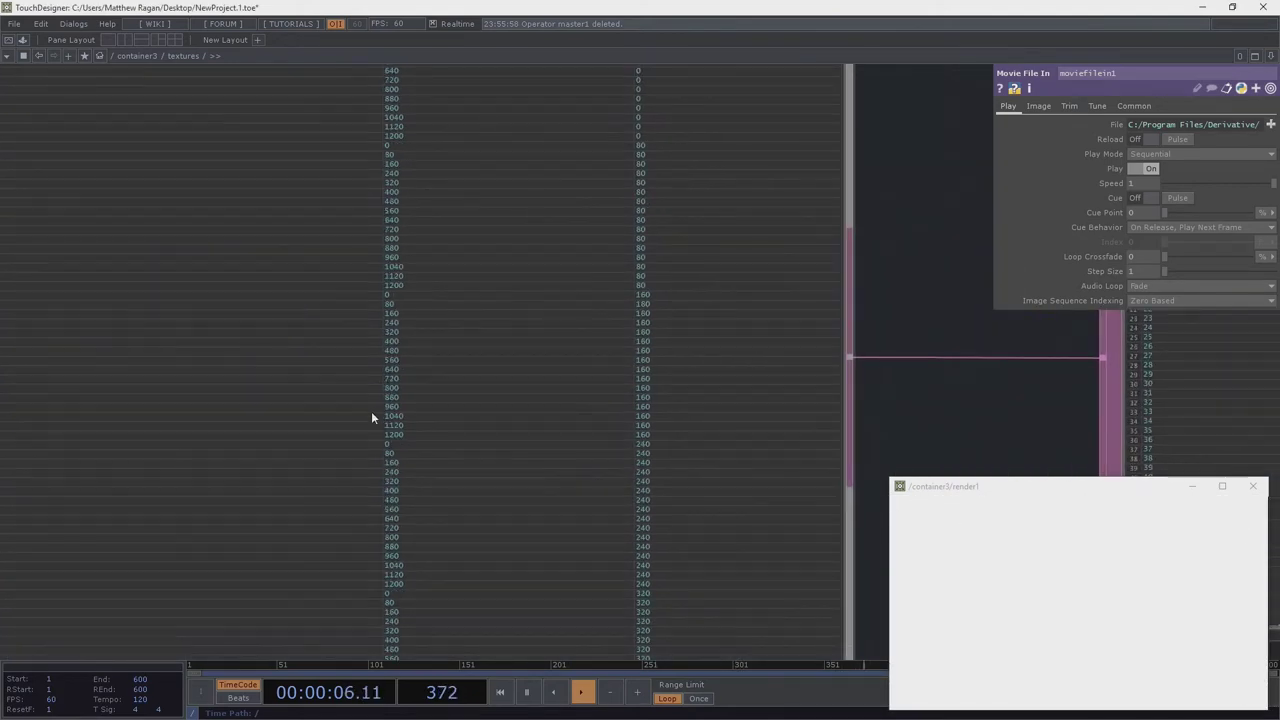
{"action": "scroll", "coordinate": [478, 456], "scroll_direction": "up", "scroll_amount": 4}
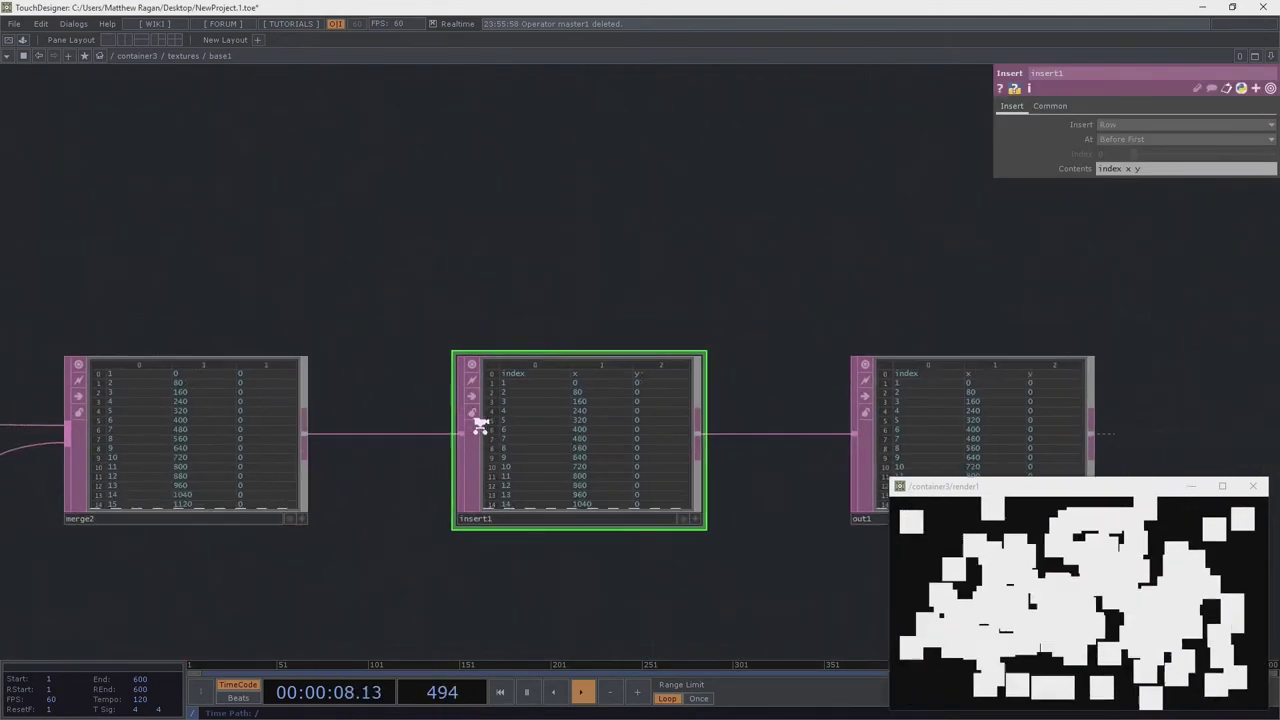
{"action": "left_click_drag", "start_coordinate": [819, 303], "coordinate": [547, 277]}
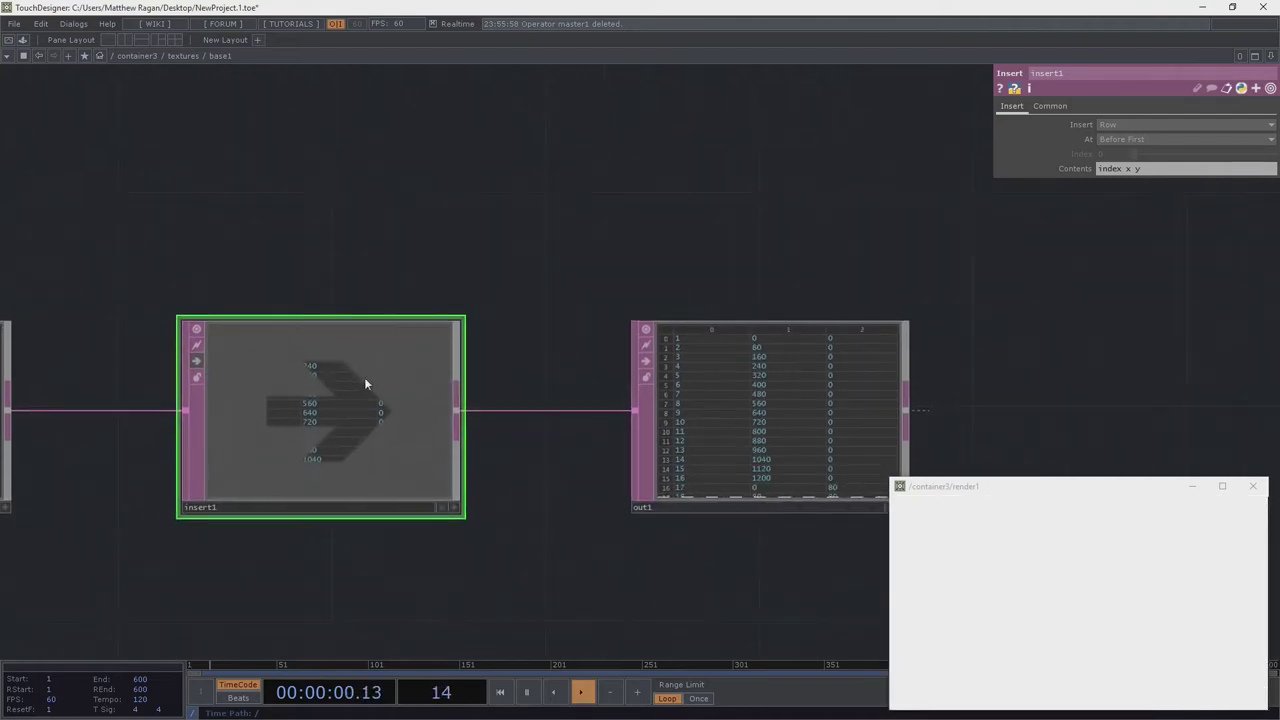
{"action": "scroll", "coordinate": [453, 421], "scroll_direction": "up", "scroll_amount": 4}
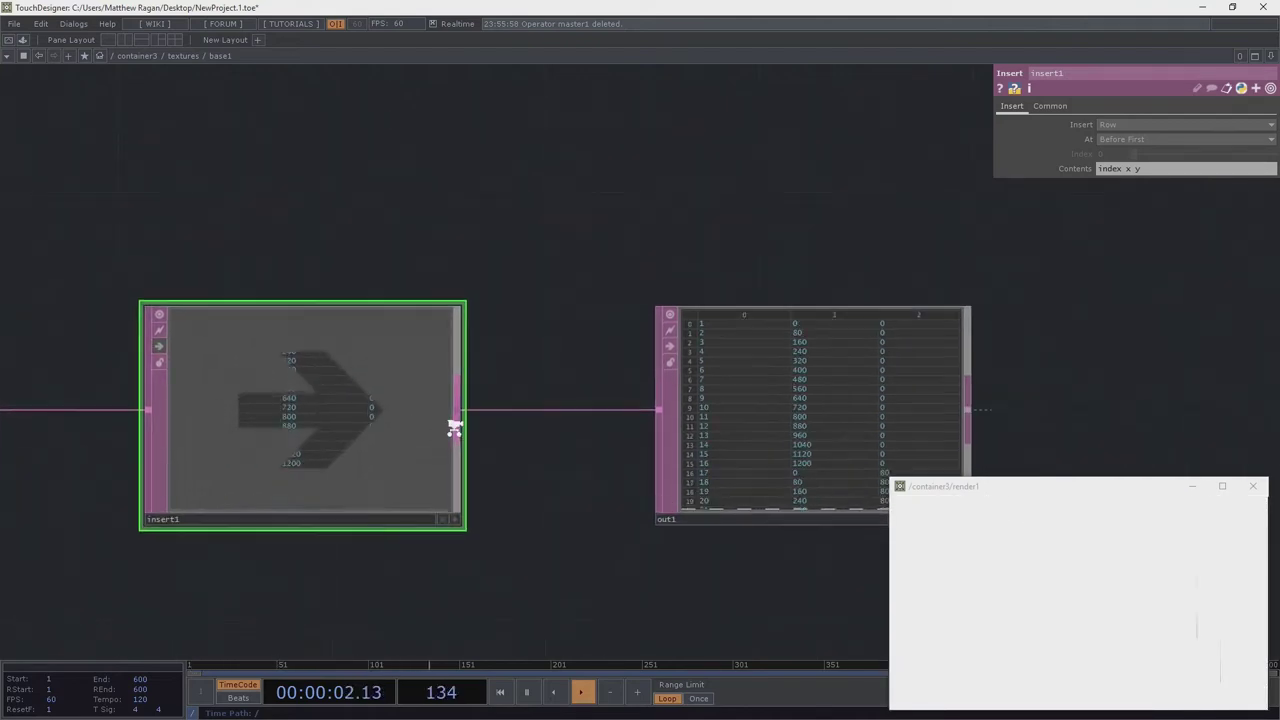
Return from base1 to the textures network and examine the coordinate table in base1 and null1
{"action": "left_click_drag", "start_coordinate": [908, 205], "coordinate": [576, 206]}
{"action": "scroll", "coordinate": [257, 328], "scroll_direction": "down", "scroll_amount": 5}
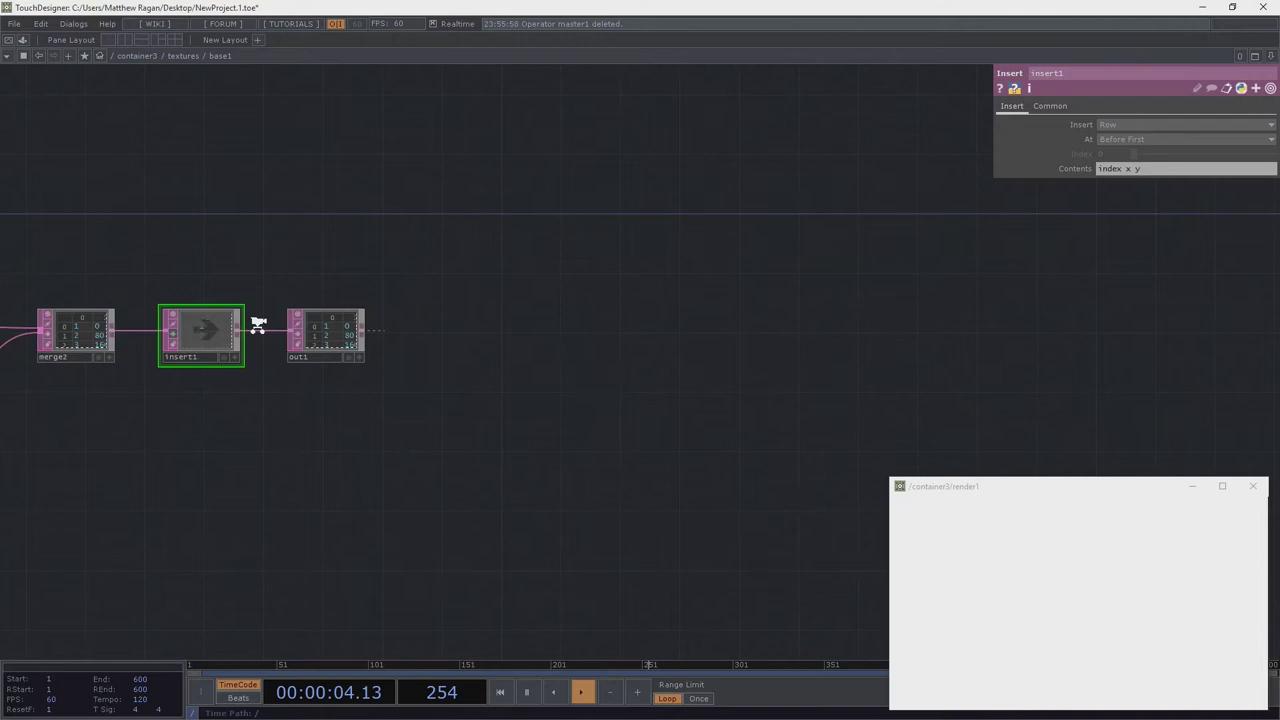
{"action": "scroll", "coordinate": [464, 298], "scroll_direction": "down", "scroll_amount": 3}
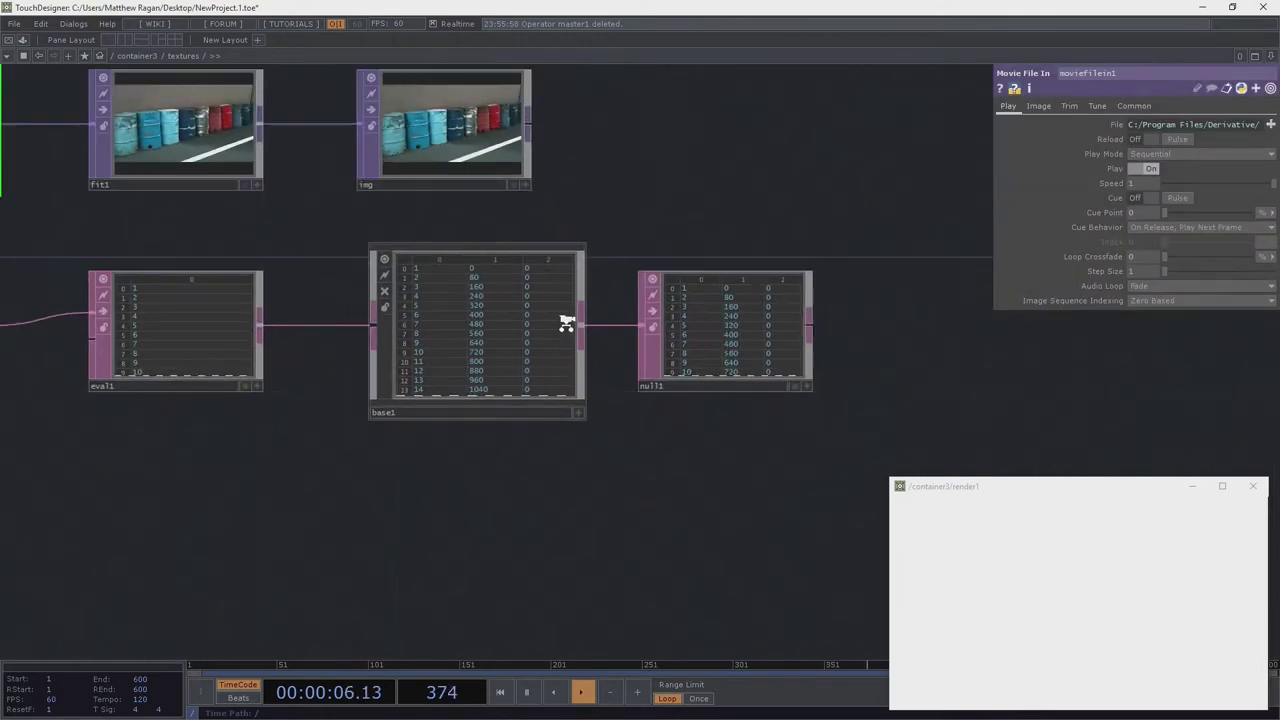
{"action": "scroll", "coordinate": [709, 346], "scroll_direction": "up", "scroll_amount": 3}
{"action": "scroll", "coordinate": [491, 306], "scroll_direction": "up", "scroll_amount": 4}
{"action": "scroll", "coordinate": [362, 466], "scroll_direction": "down", "scroll_amount": 4}
{"action": "scroll", "coordinate": [366, 371], "scroll_direction": "up", "scroll_amount": 1}
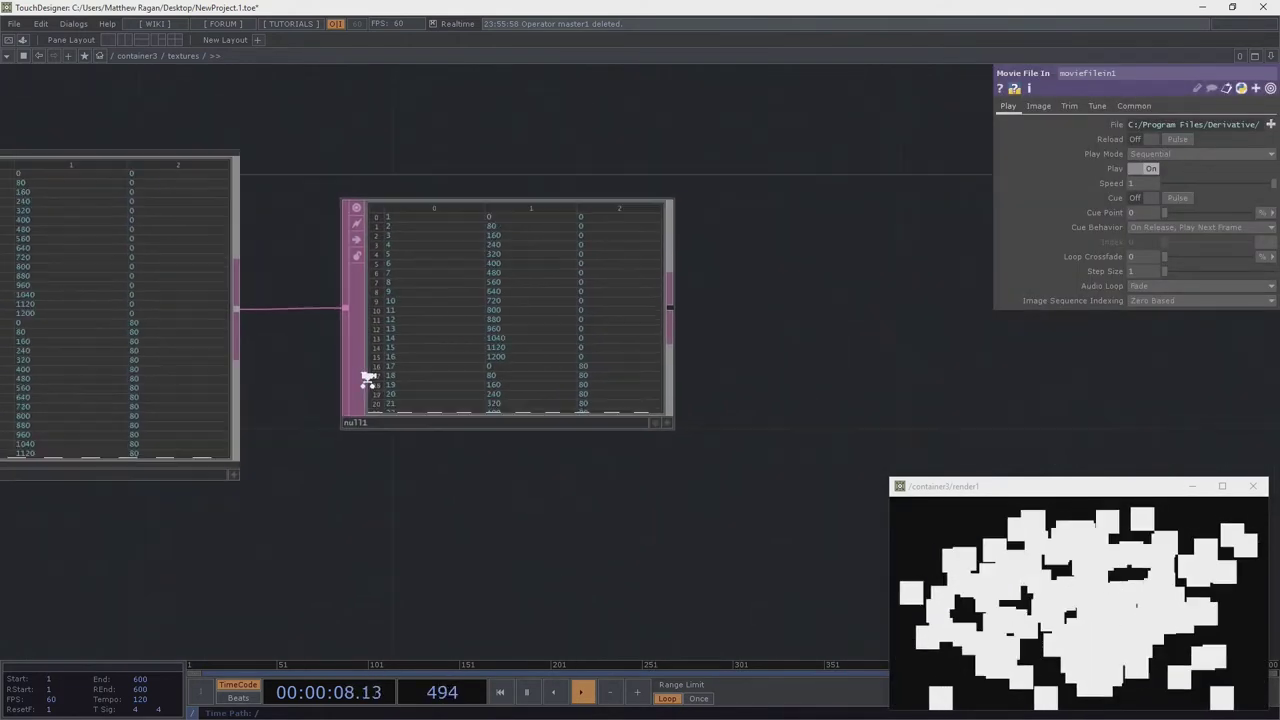
{"action": "scroll", "coordinate": [463, 251], "scroll_direction": "up", "scroll_amount": 3}
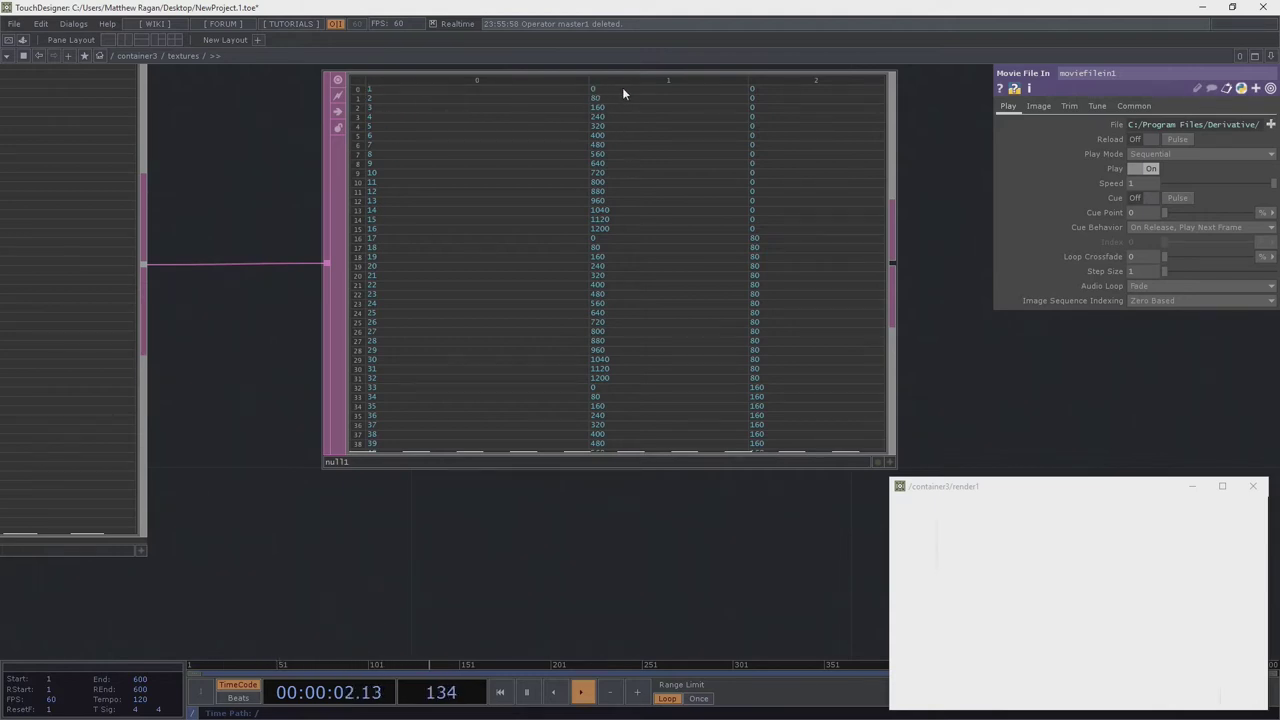
{"action": "scroll", "coordinate": [622, 305], "scroll_direction": "down", "scroll_amount": 3}
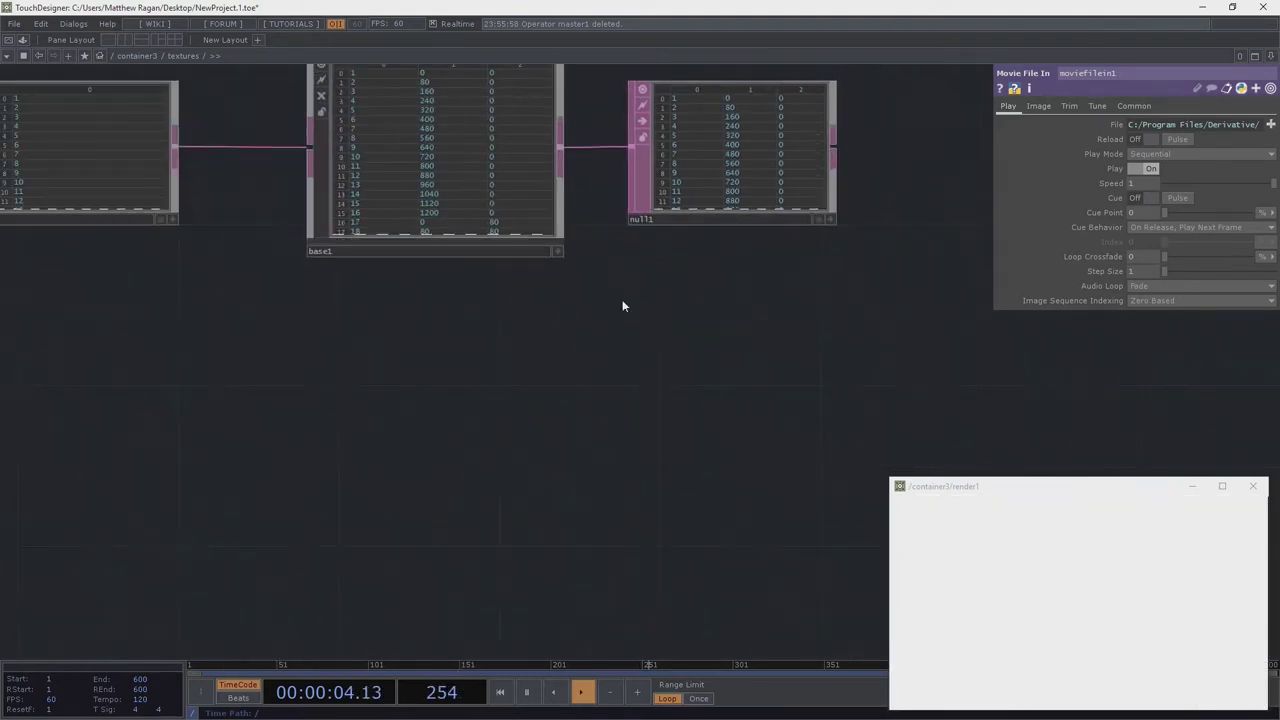
{"action": "left_click_drag", "start_coordinate": [524, 272], "coordinate": [448, 433]}
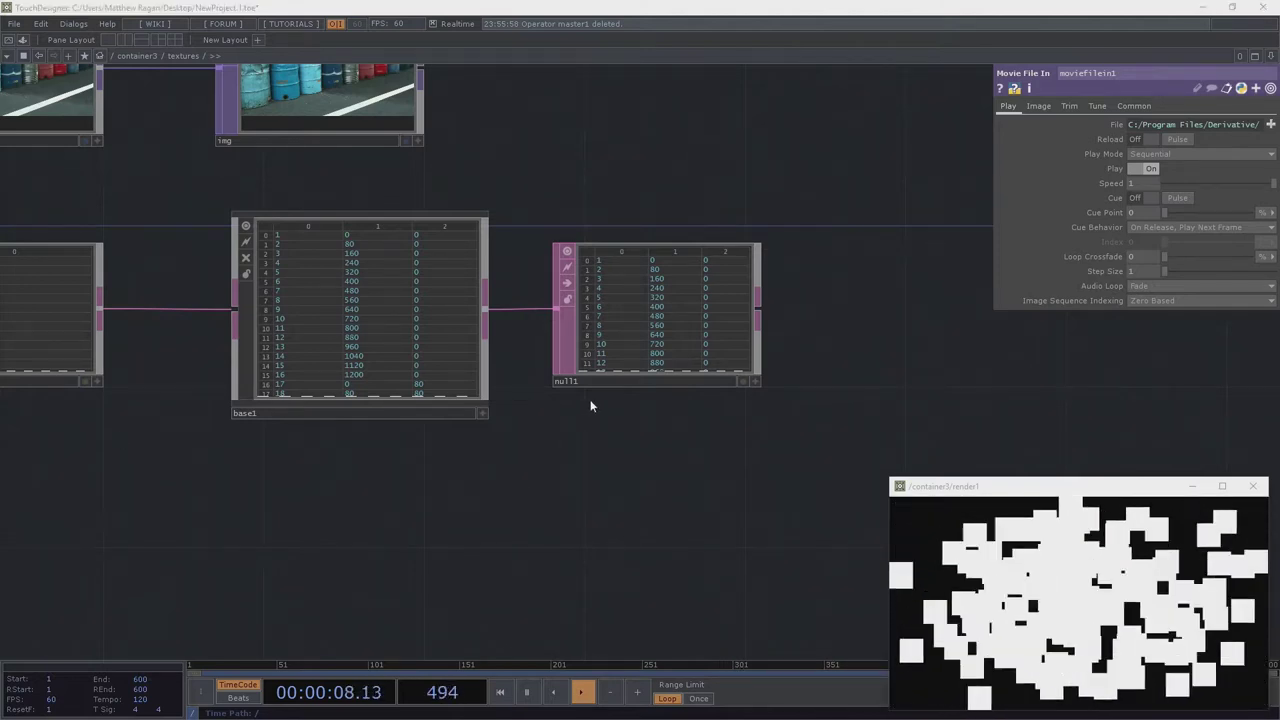
Delete null1 from the textures network and attach a Select DAT to the output of base1
{"action": "scroll", "coordinate": [590, 399], "scroll_direction": "down", "scroll_amount": 3}
{"action": "right_click_drag", "start_coordinate": [614, 190], "coordinate": [706, 460]}
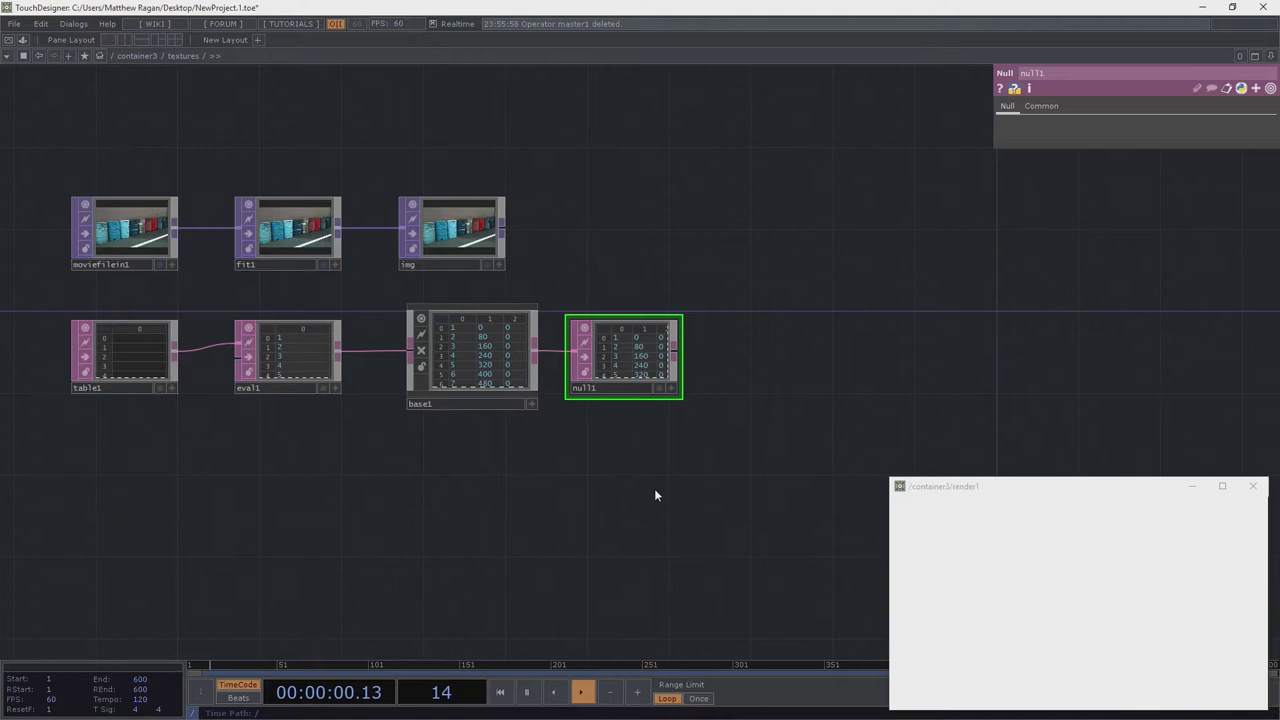
{"action": "left_click_drag", "start_coordinate": [654, 488], "coordinate": [405, 374]}
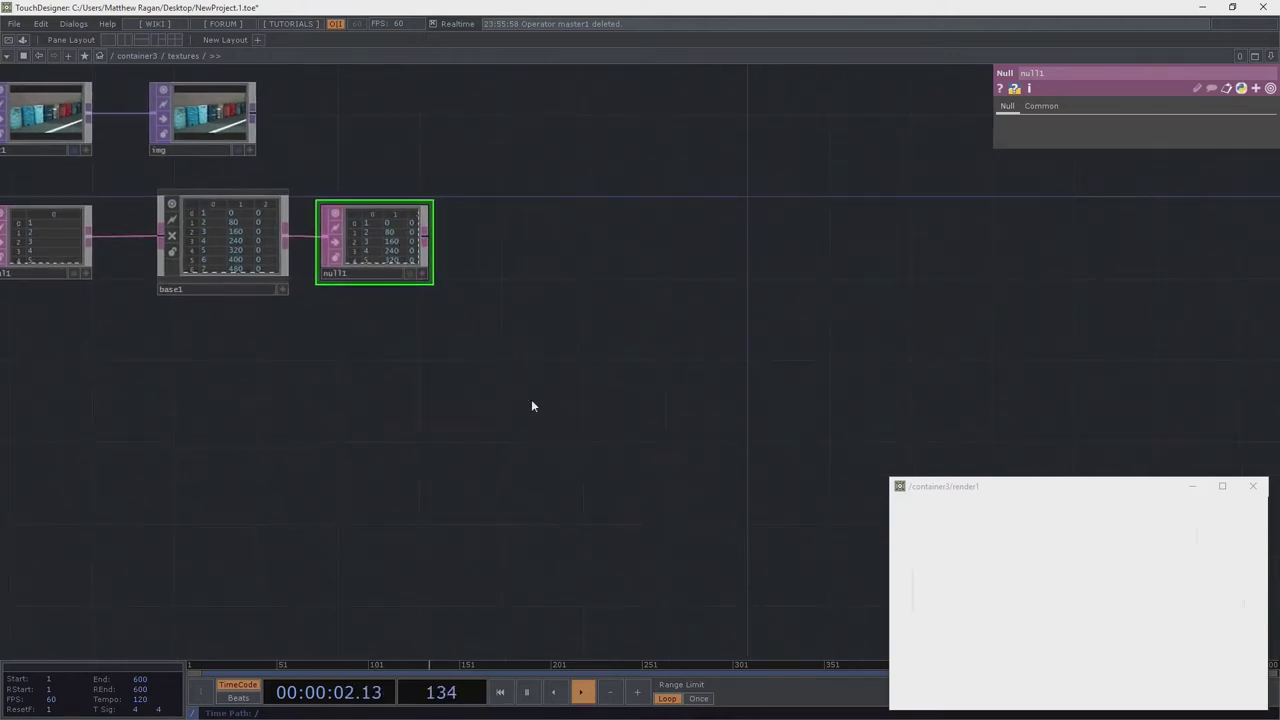
{"action": "key", "text": "Delete"}
{"action": "key", "text": "Tab"}
{"action": "type", "text": "sel"}
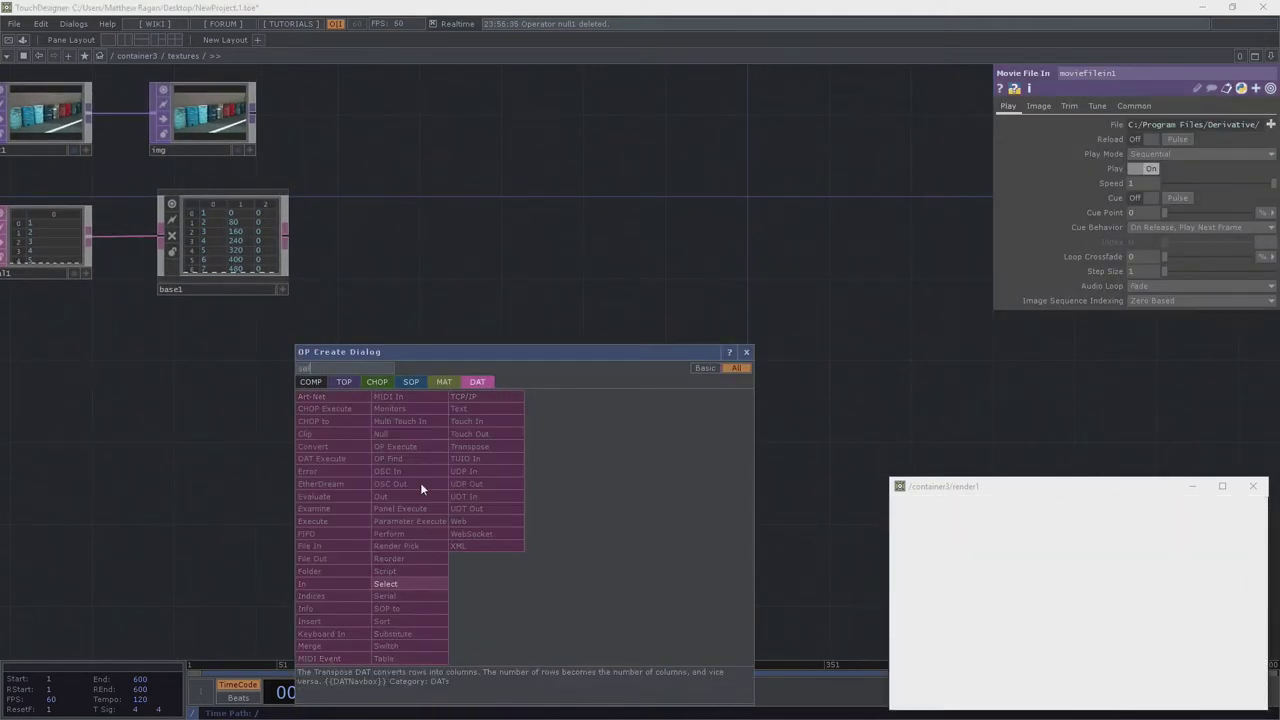
{"action": "key", "text": "Return"}
{"action": "left_click", "coordinate": [408, 258]}
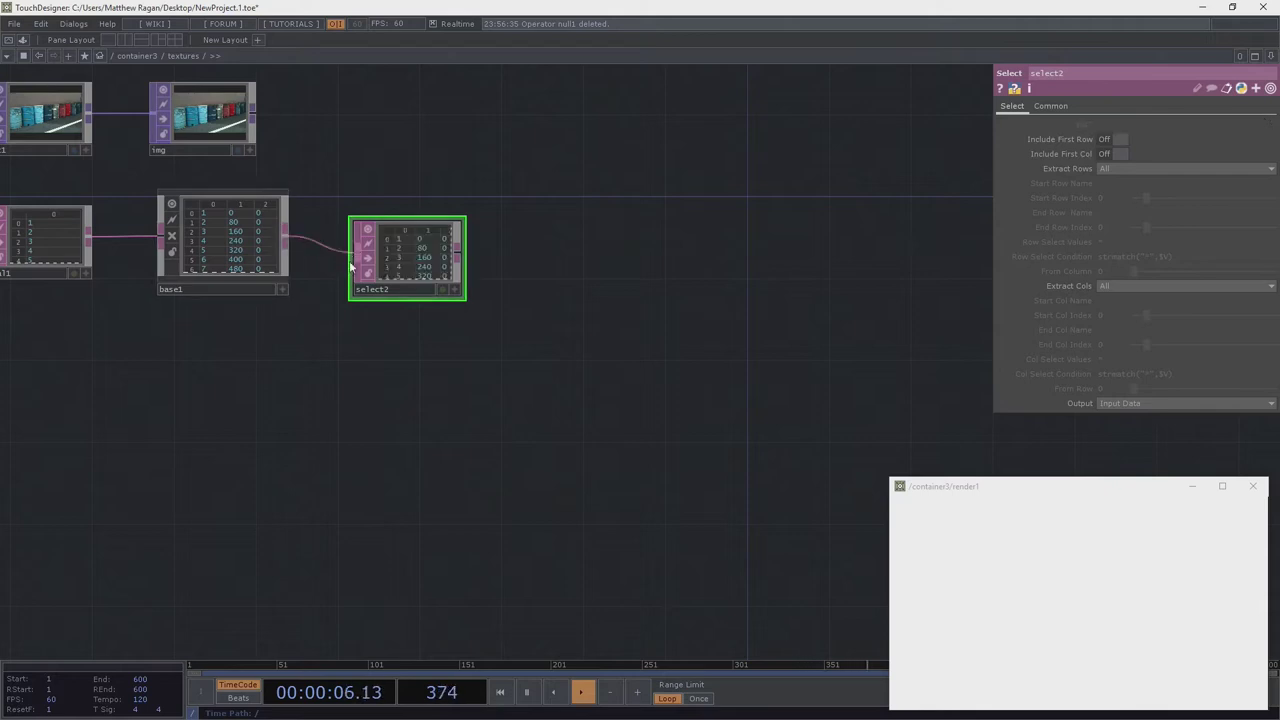
Set select2 to extract rows by index, with an end row index of 0
{"action": "scroll", "coordinate": [380, 245], "scroll_direction": "up", "scroll_amount": 3}
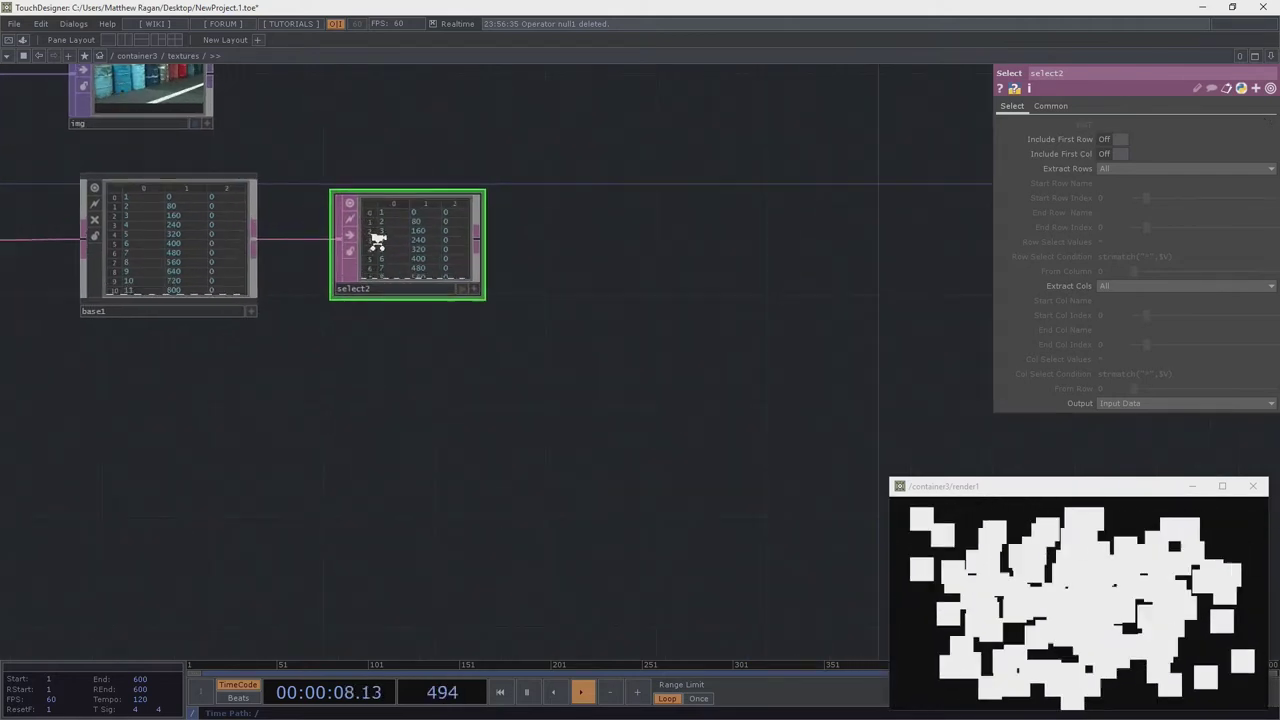
{"action": "left_click", "coordinate": [1124, 170]}
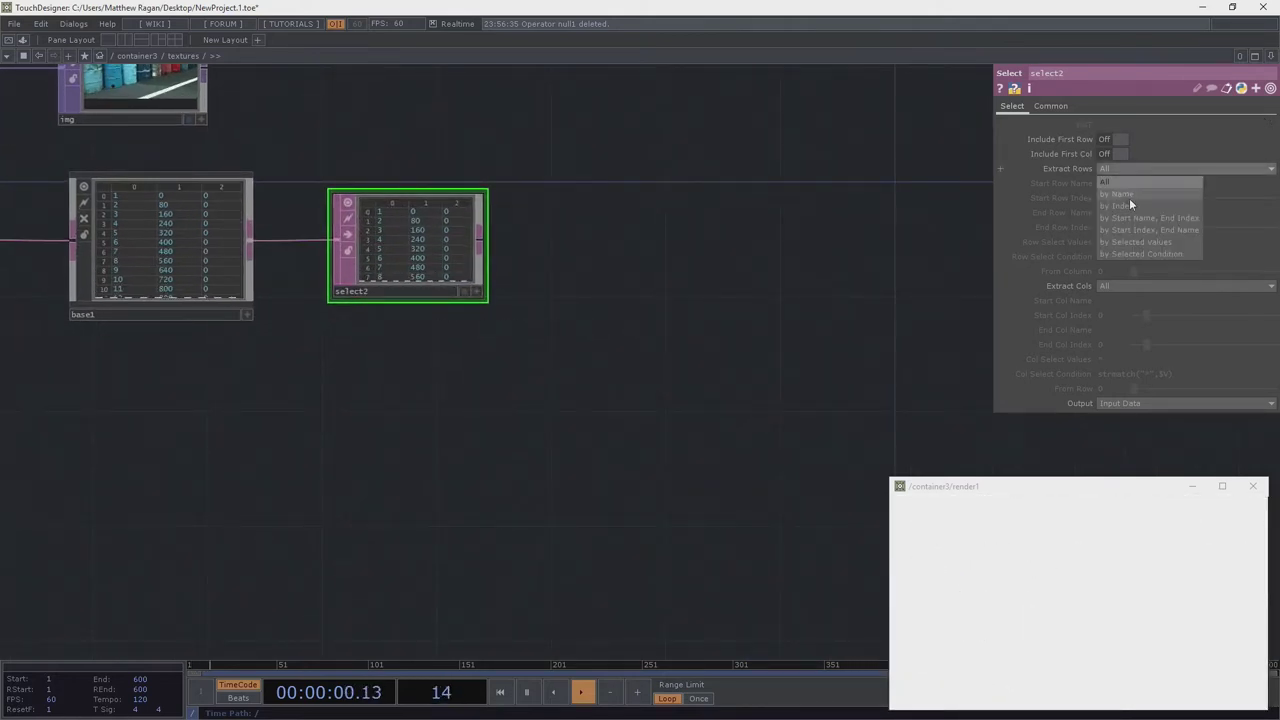
{"action": "left_click", "coordinate": [1134, 205]}
{"action": "left_click", "coordinate": [1122, 229]}
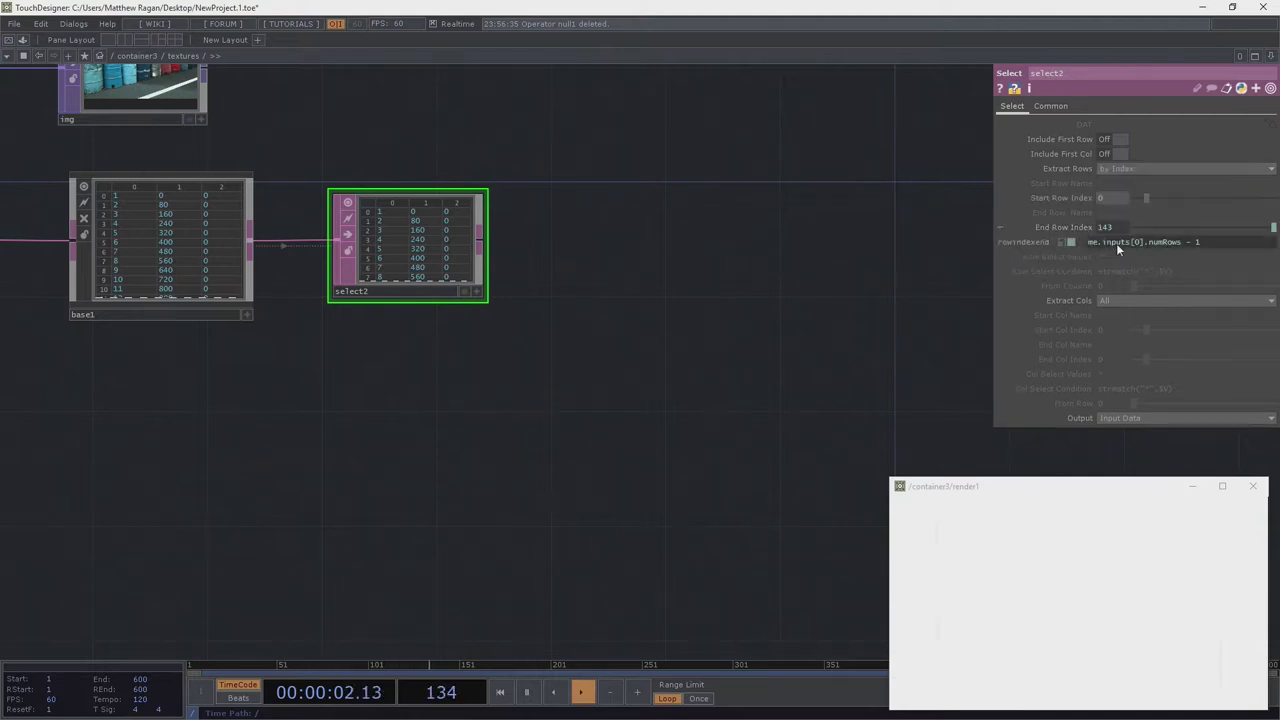
{"action": "type", "text": "1"}
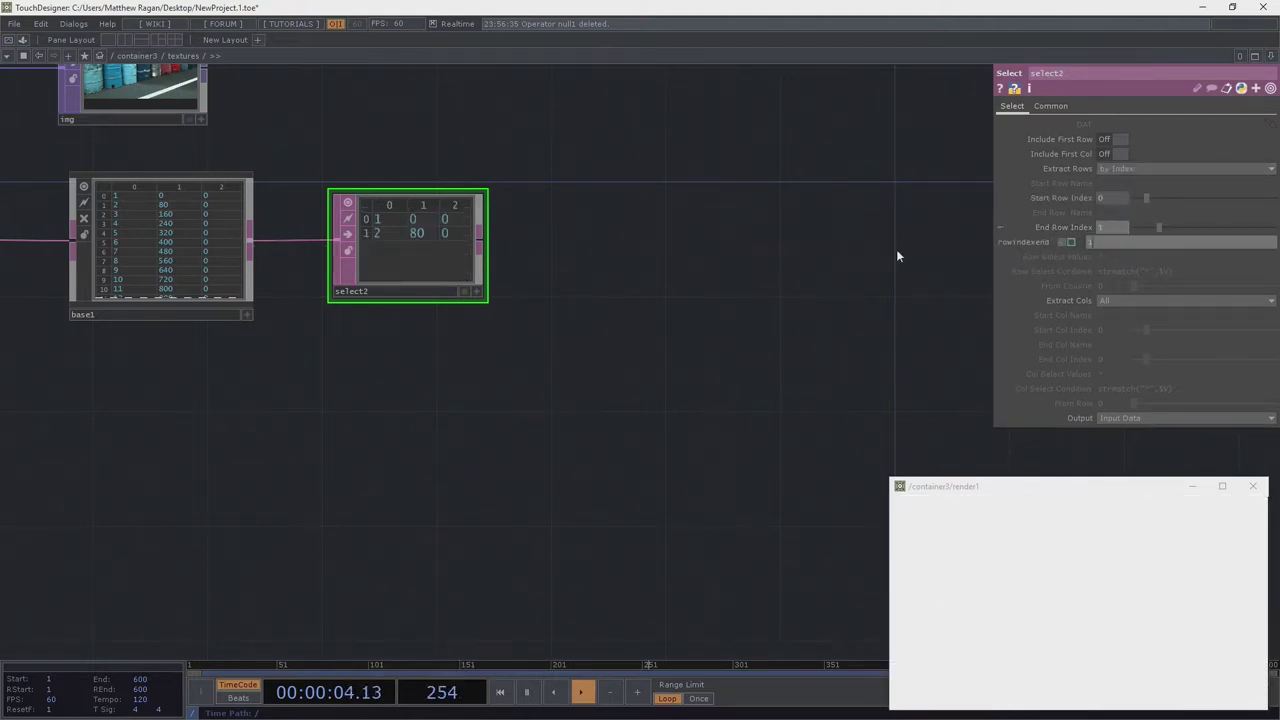
{"action": "key", "text": "BackSpace"}
{"action": "type", "text": "0"}
{"action": "scroll", "coordinate": [414, 226], "scroll_direction": "up", "scroll_amount": 3}
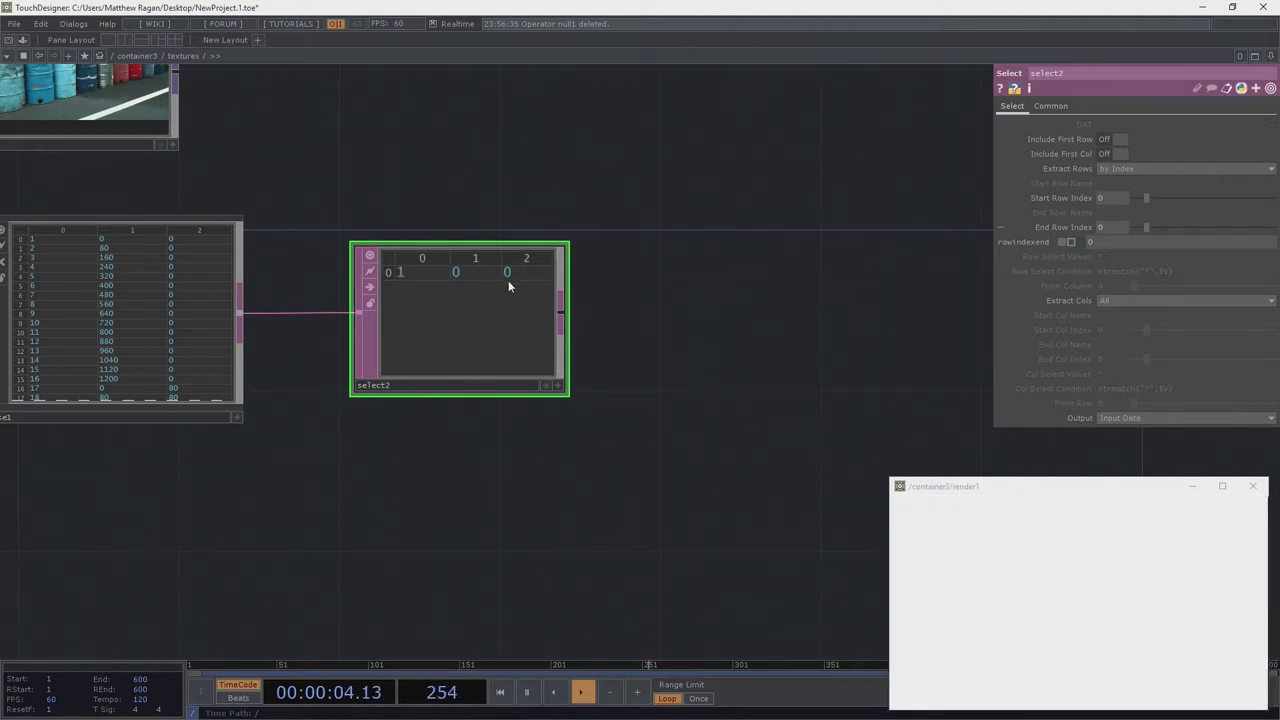
Delete the select1 TOP ahead of crop1 and the img null after fit1
{"action": "scroll", "coordinate": [508, 280], "scroll_direction": "down", "scroll_amount": 4}
{"action": "left_click_drag", "start_coordinate": [351, 200], "coordinate": [562, 202]}
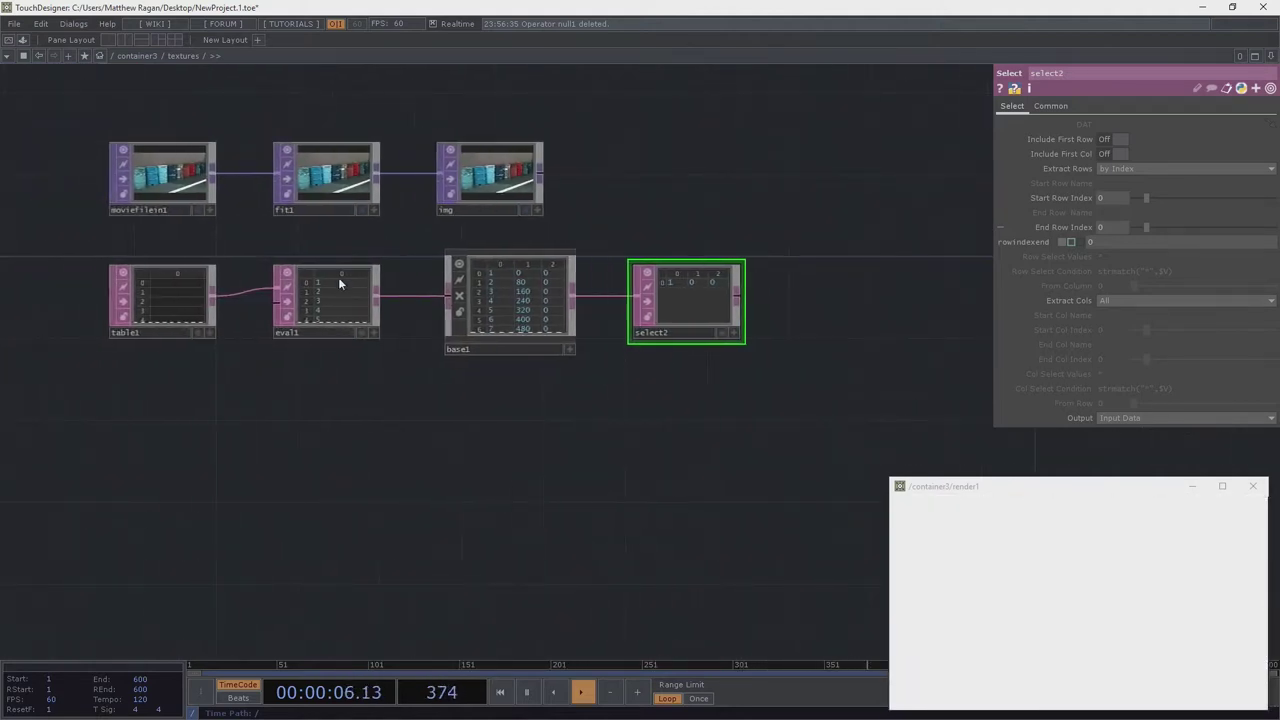
{"action": "scroll", "coordinate": [609, 271], "scroll_direction": "down", "scroll_amount": 3}
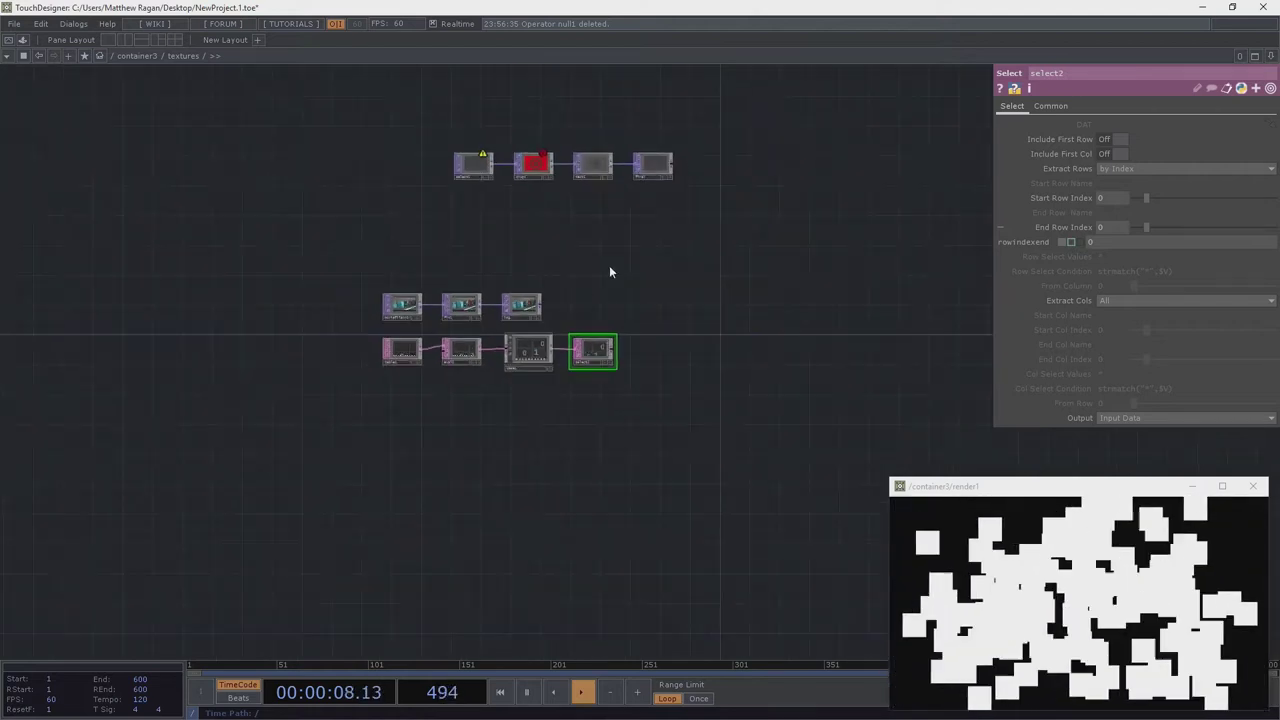
{"action": "scroll", "coordinate": [500, 243], "scroll_direction": "up", "scroll_amount": 2}
{"action": "right_click_drag", "start_coordinate": [328, 133], "coordinate": [327, 132]}
{"action": "right_click_drag", "start_coordinate": [376, 289], "coordinate": [273, 136]}
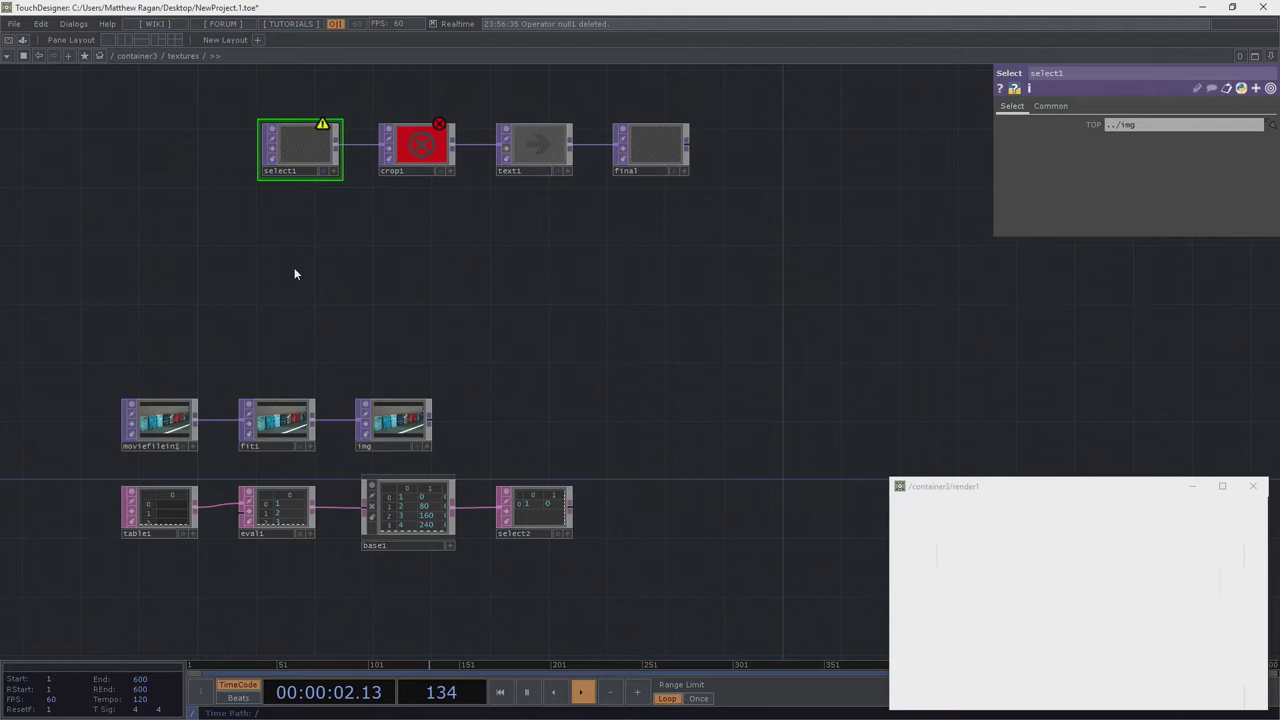
{"action": "key", "text": "Delete"}
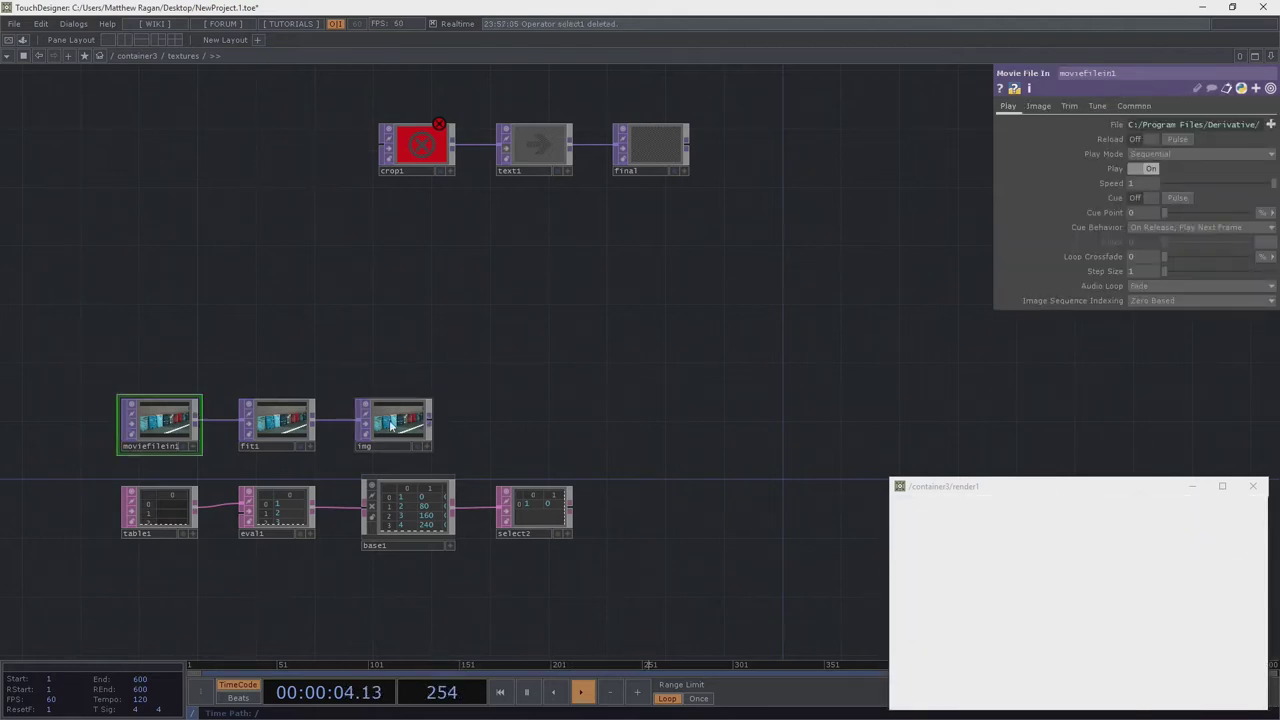
{"action": "left_click_drag", "start_coordinate": [405, 332], "coordinate": [462, 434]}
{"action": "key", "text": "Delete"}
Wire fit1 into crop1 and reposition crop1, text1 and final in line with the movie row
{"action": "right_click_drag", "start_coordinate": [677, 255], "coordinate": [418, 115]}
{"action": "left_click_drag", "start_coordinate": [412, 129], "coordinate": [521, 379]}
{"action": "scroll", "coordinate": [555, 451], "scroll_direction": "up", "scroll_amount": 3}
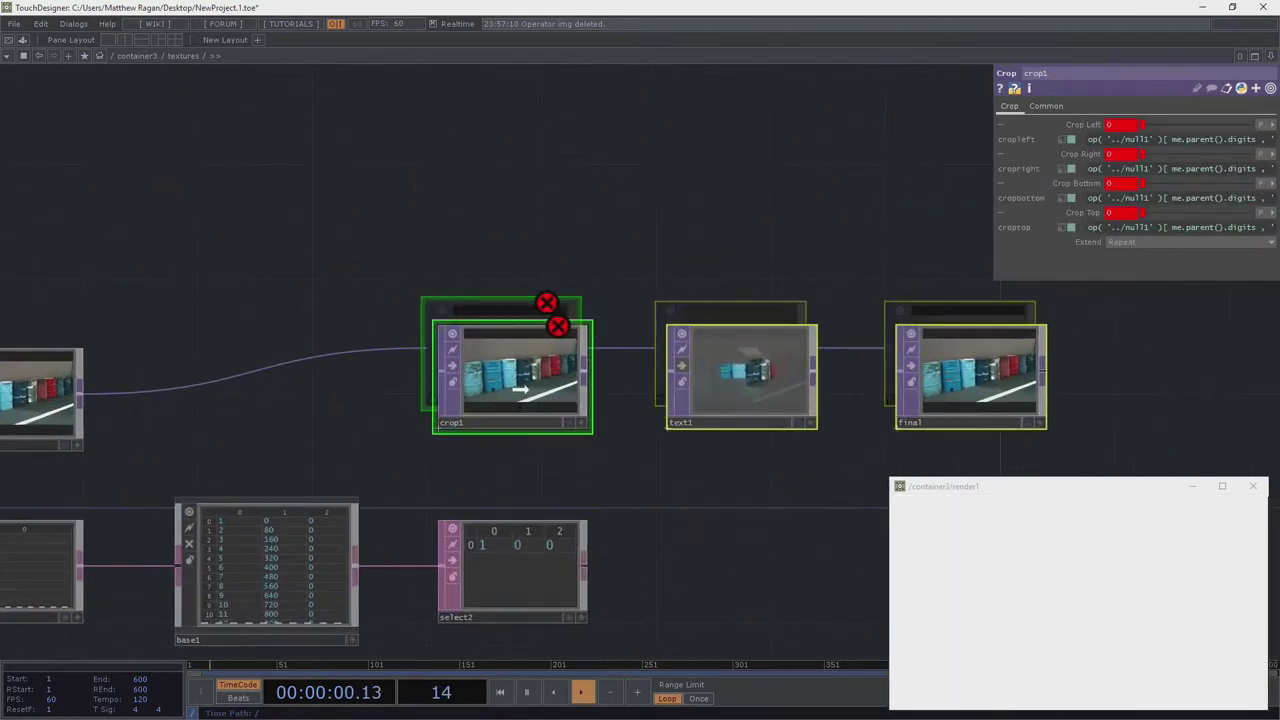
{"action": "left_click_drag", "start_coordinate": [520, 390], "coordinate": [520, 390]}
{"action": "right_click_drag", "start_coordinate": [484, 250], "coordinate": [579, 412]}
{"action": "left_click_drag", "start_coordinate": [558, 387], "coordinate": [556, 397]}
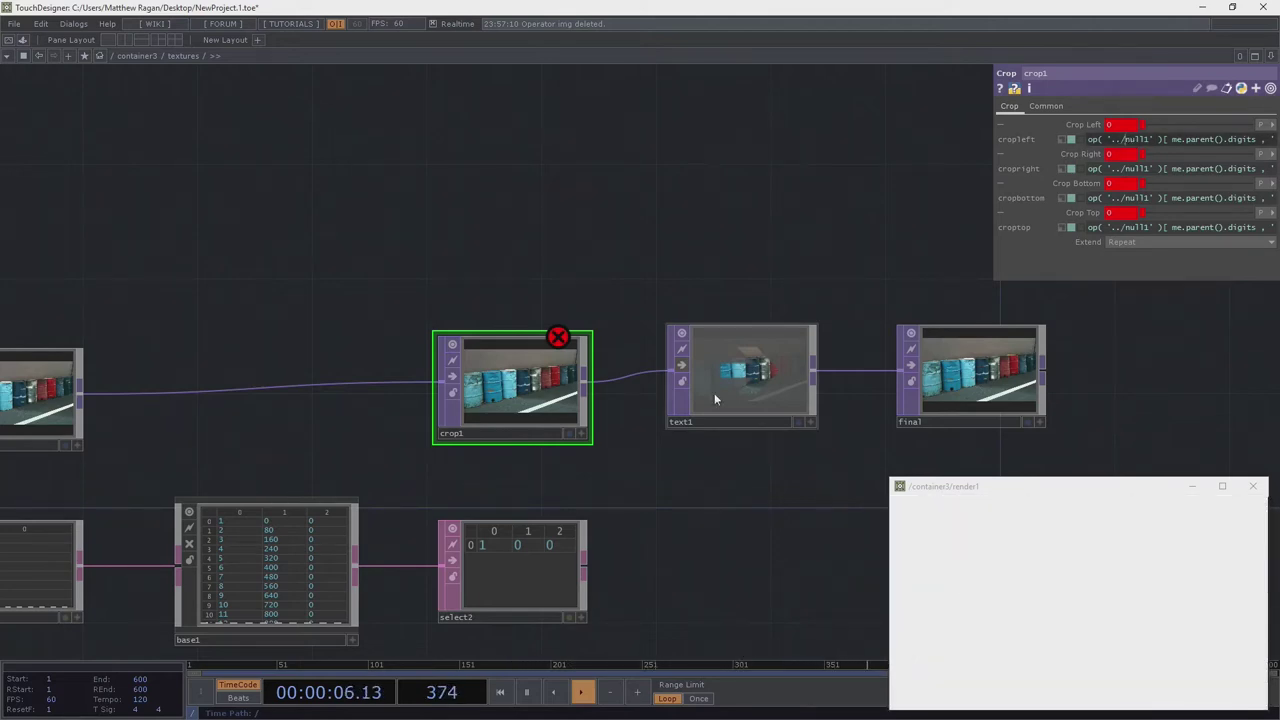
Try renaming select2 to null1, and undo the rename
{"action": "left_click_drag", "start_coordinate": [709, 442], "coordinate": [777, 342]}
{"action": "scroll", "coordinate": [777, 342], "scroll_direction": "down", "scroll_amount": 2}
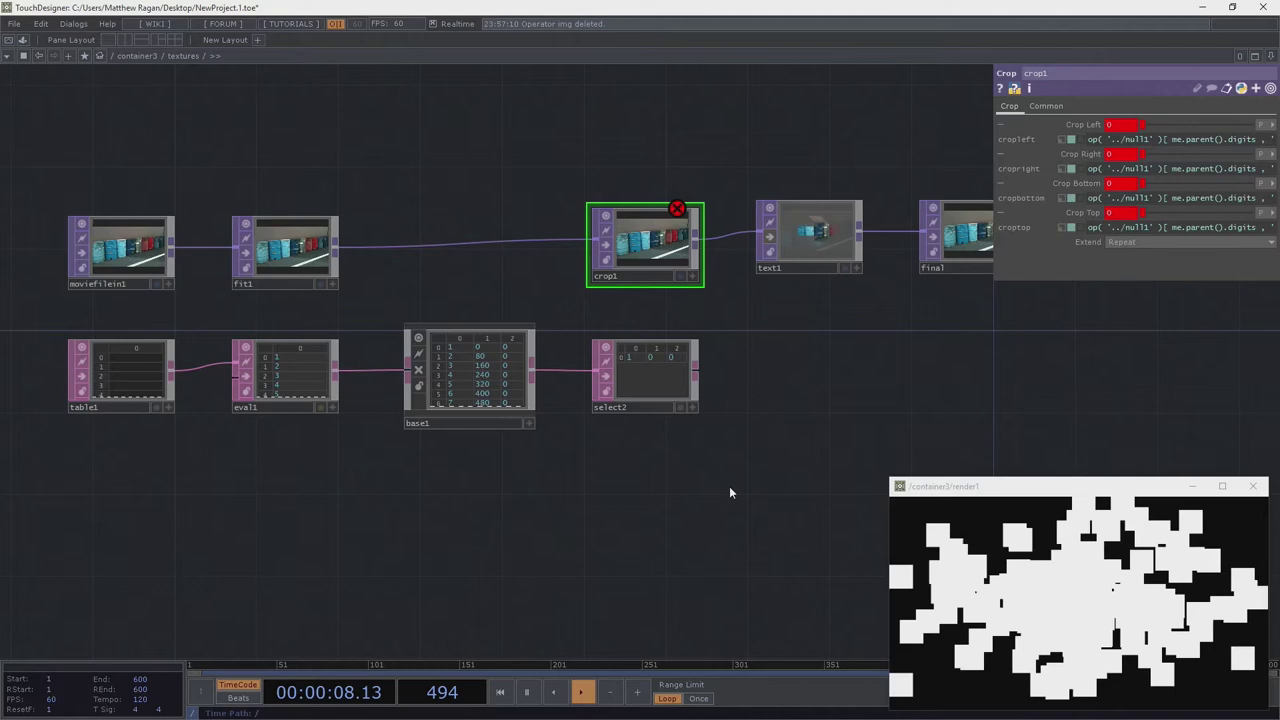
{"action": "left_click", "coordinate": [687, 361]}
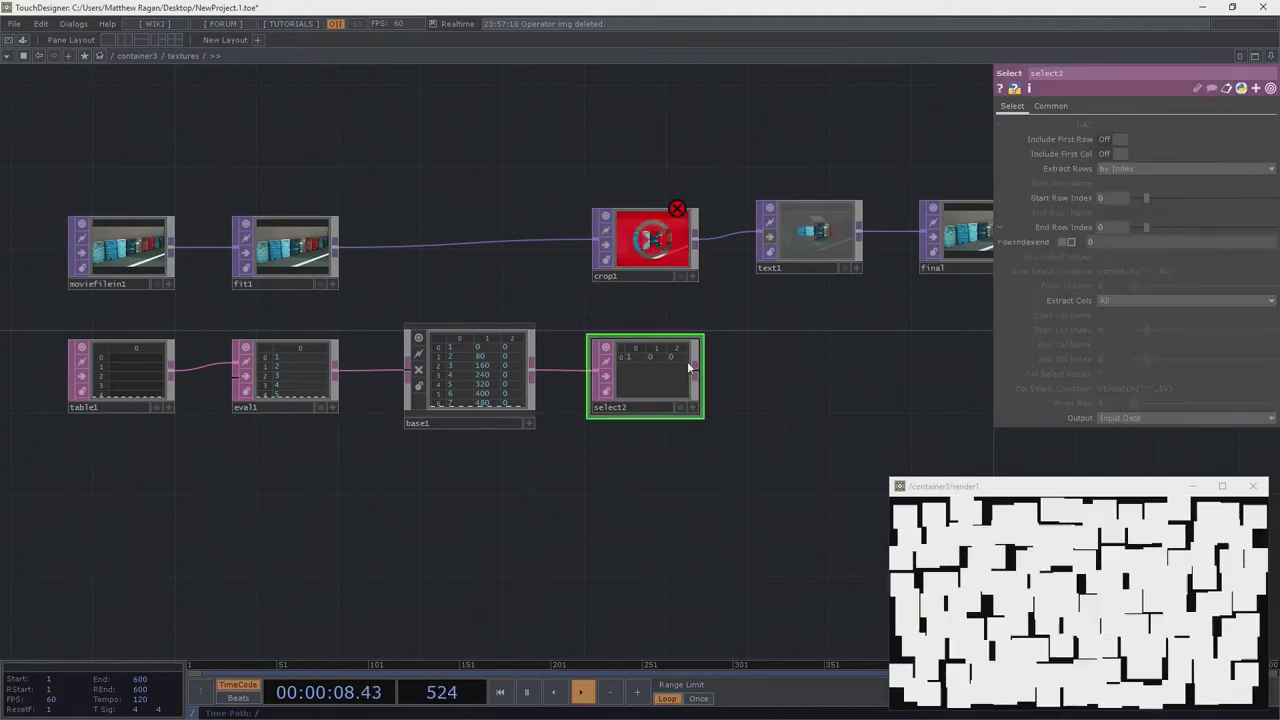
{"action": "left_click", "coordinate": [643, 410]}
{"action": "type", "text": "null1"}
{"action": "key", "text": "Return"}
{"action": "key", "text": "ctrl+z"}
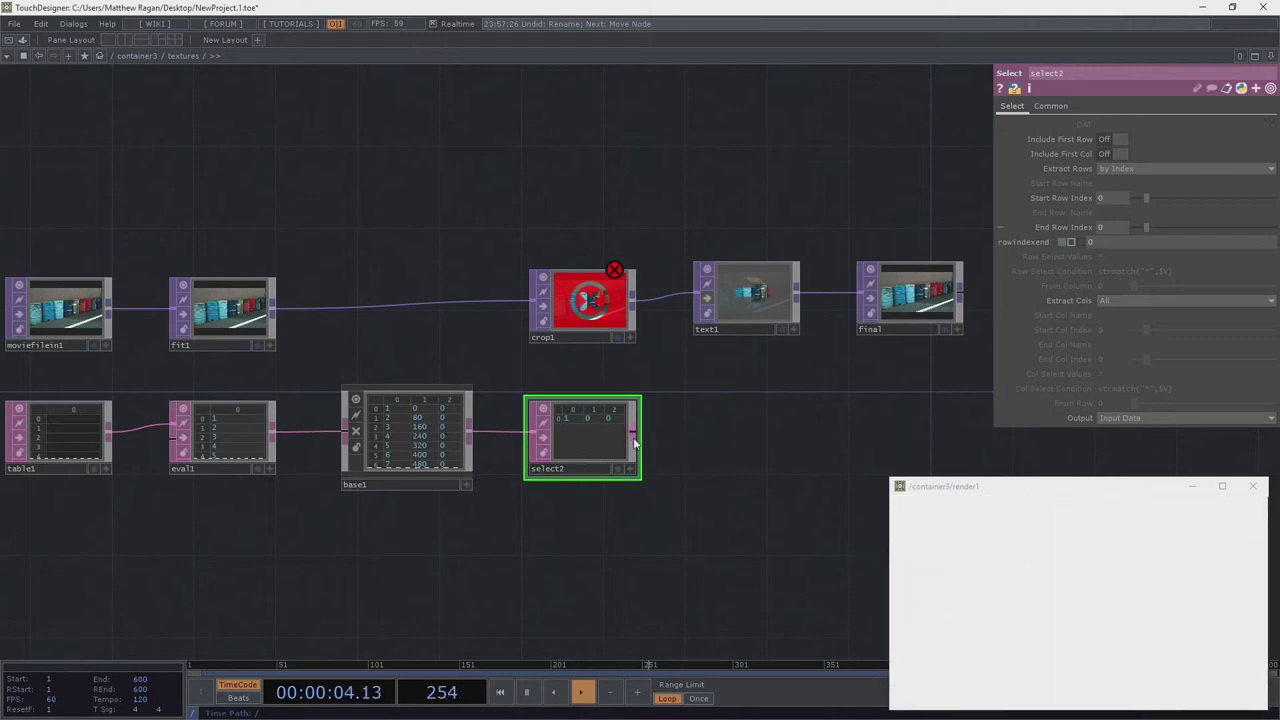
Append a Null DAT to the output of select2
{"action": "right_click", "coordinate": [630, 431]}
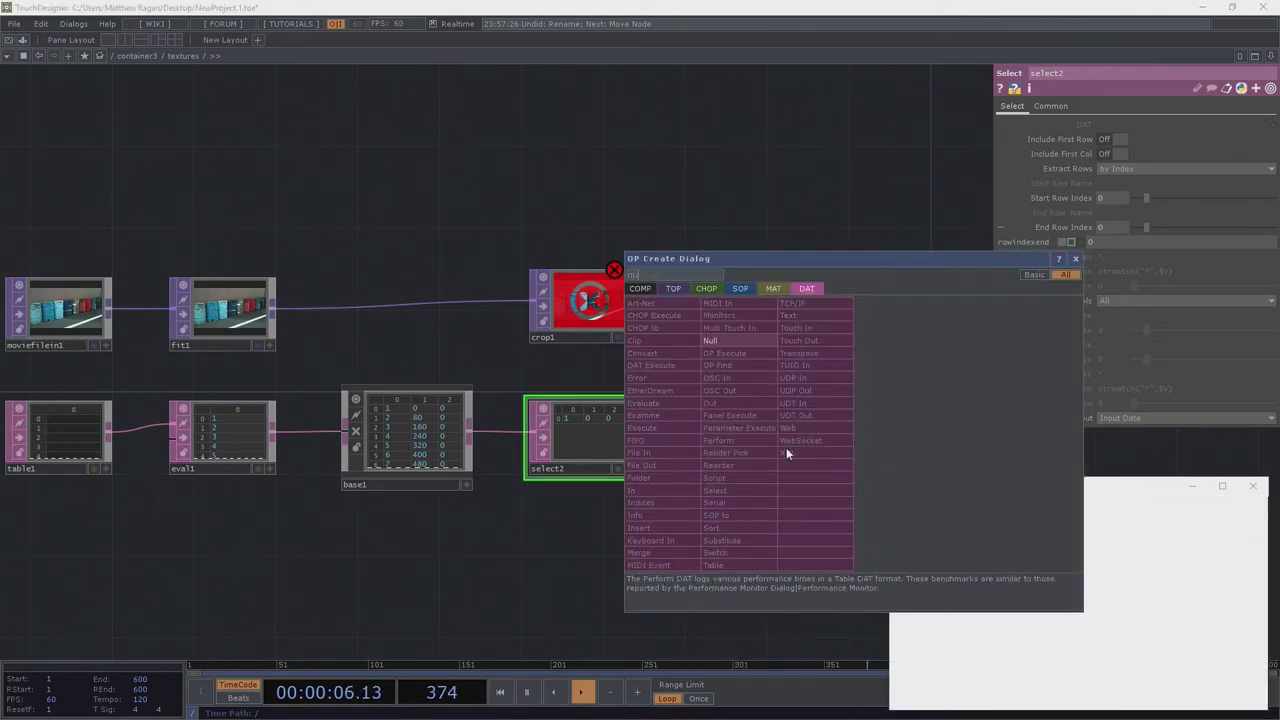
{"action": "left_click", "coordinate": [738, 356]}
{"action": "left_click", "coordinate": [723, 433]}
{"action": "scroll", "coordinate": [723, 433], "scroll_direction": "up", "scroll_amount": 3}
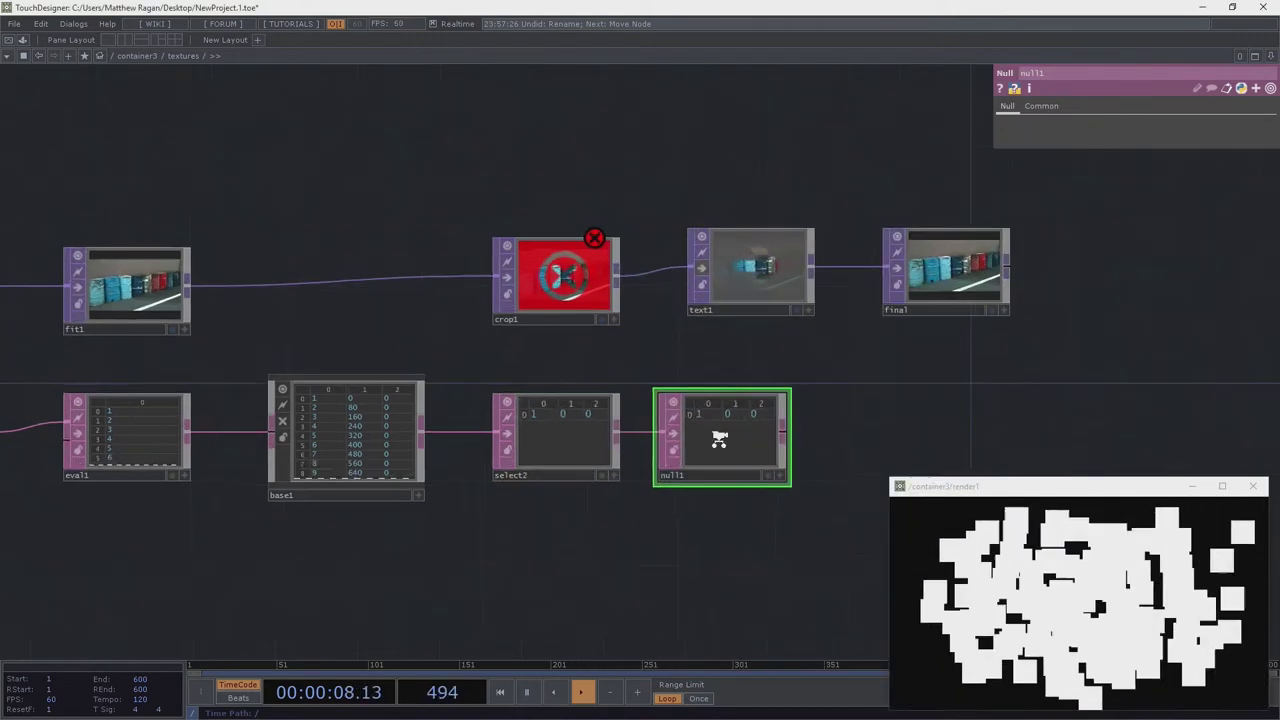
Change the reference '../null1' to 'null1' in crop1's left, right, bottom and top expressions
{"action": "left_click", "coordinate": [535, 268]}
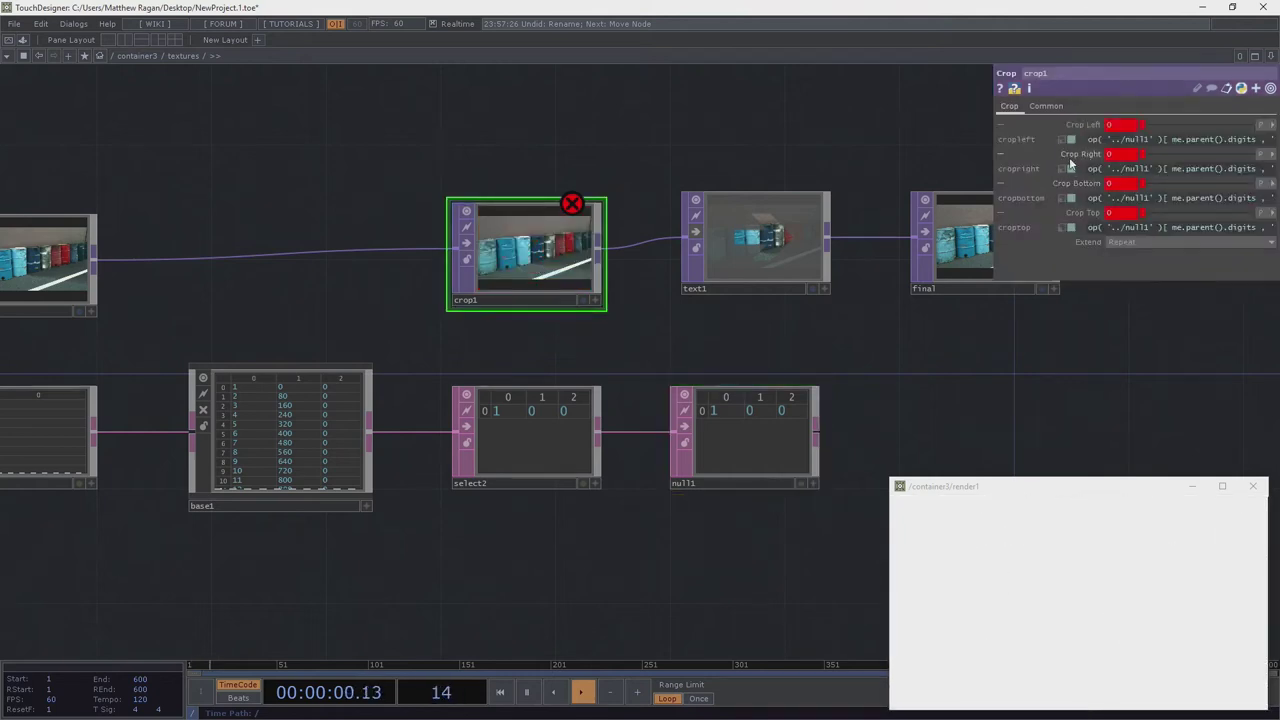
{"action": "key", "text": "BackSpace"}
{"action": "left_click", "coordinate": [1128, 173]}
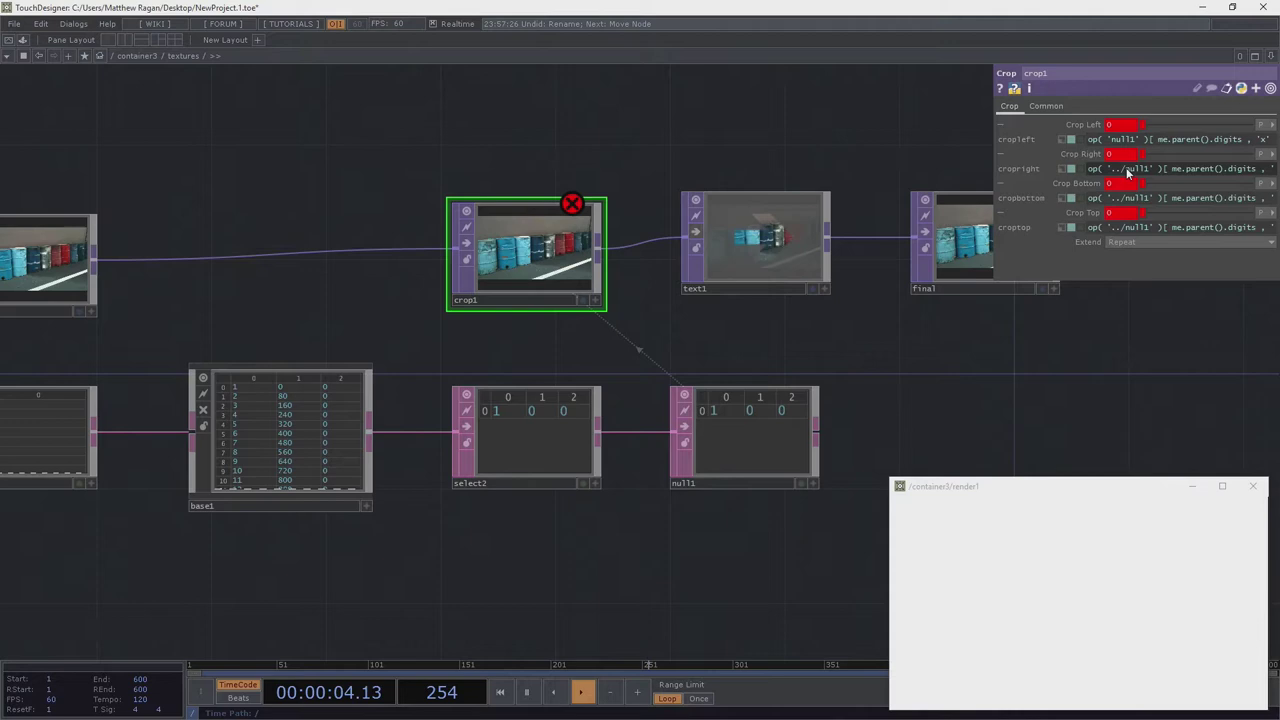
{"action": "key", "text": "BackSpace"}
{"action": "key", "text": "BackSpace"}
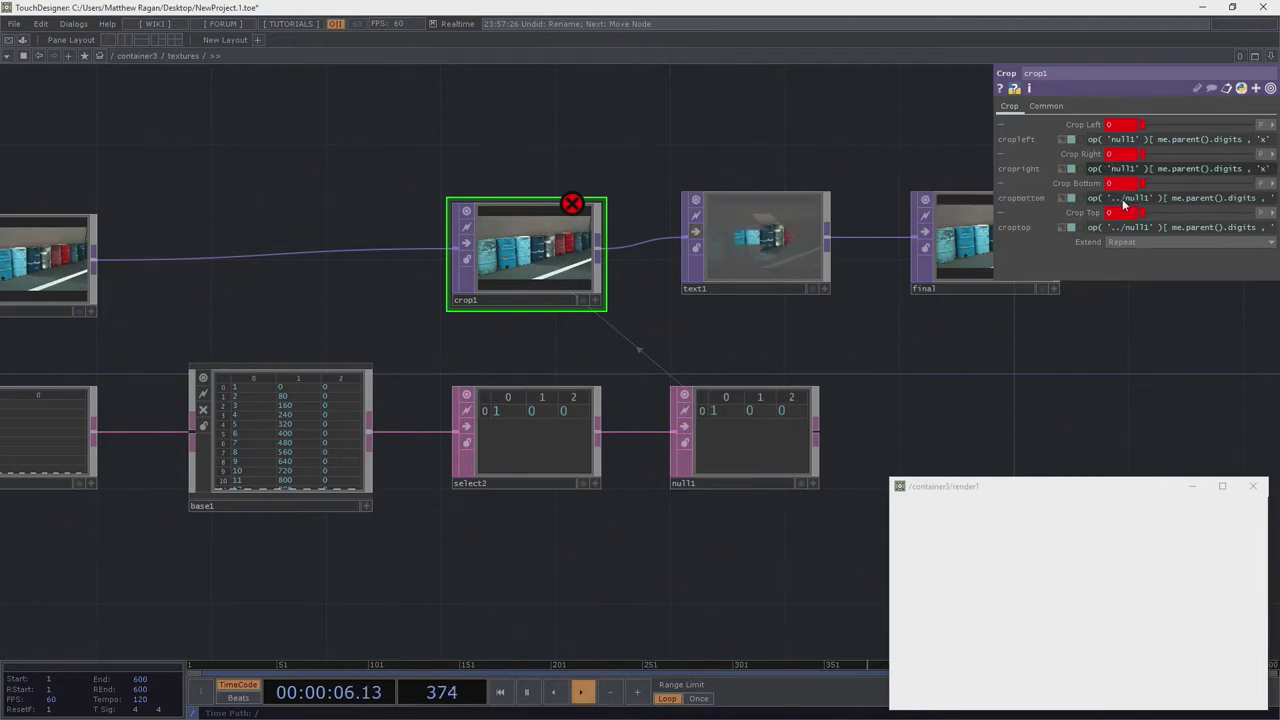
{"action": "left_click", "coordinate": [1124, 200]}
{"action": "key", "text": "BackSpace"}
{"action": "key", "text": "BackSpace"}
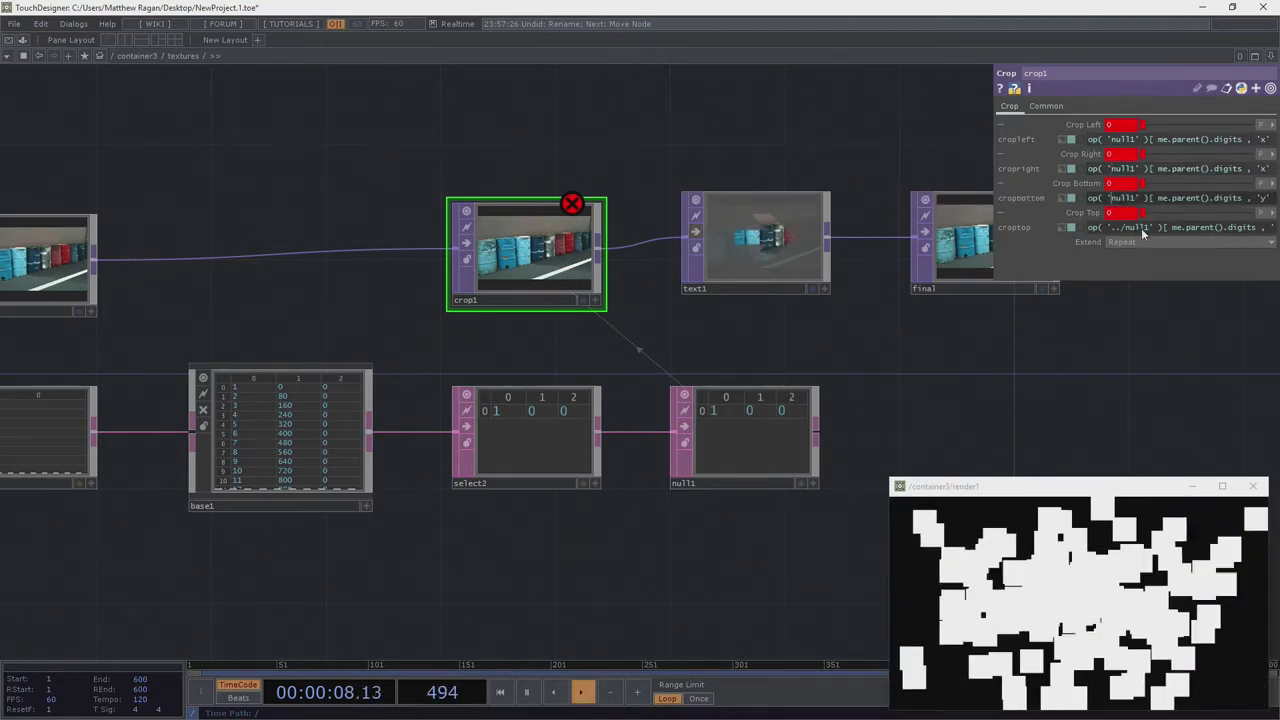
{"action": "left_click", "coordinate": [1127, 229]}
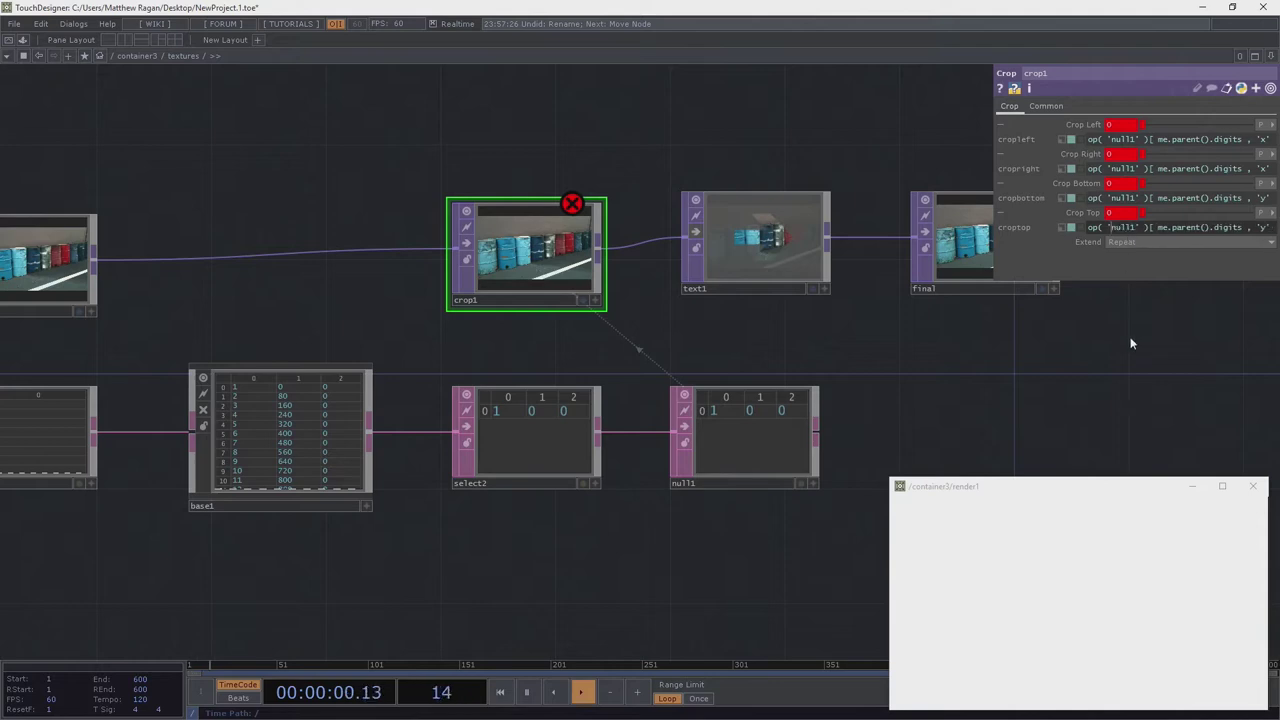
In crop1's expressions, replace column 'x' with 1 for left and right, and column 'y' with 2 for bottom and top
{"action": "left_click_drag", "start_coordinate": [995, 147], "coordinate": [695, 147]}
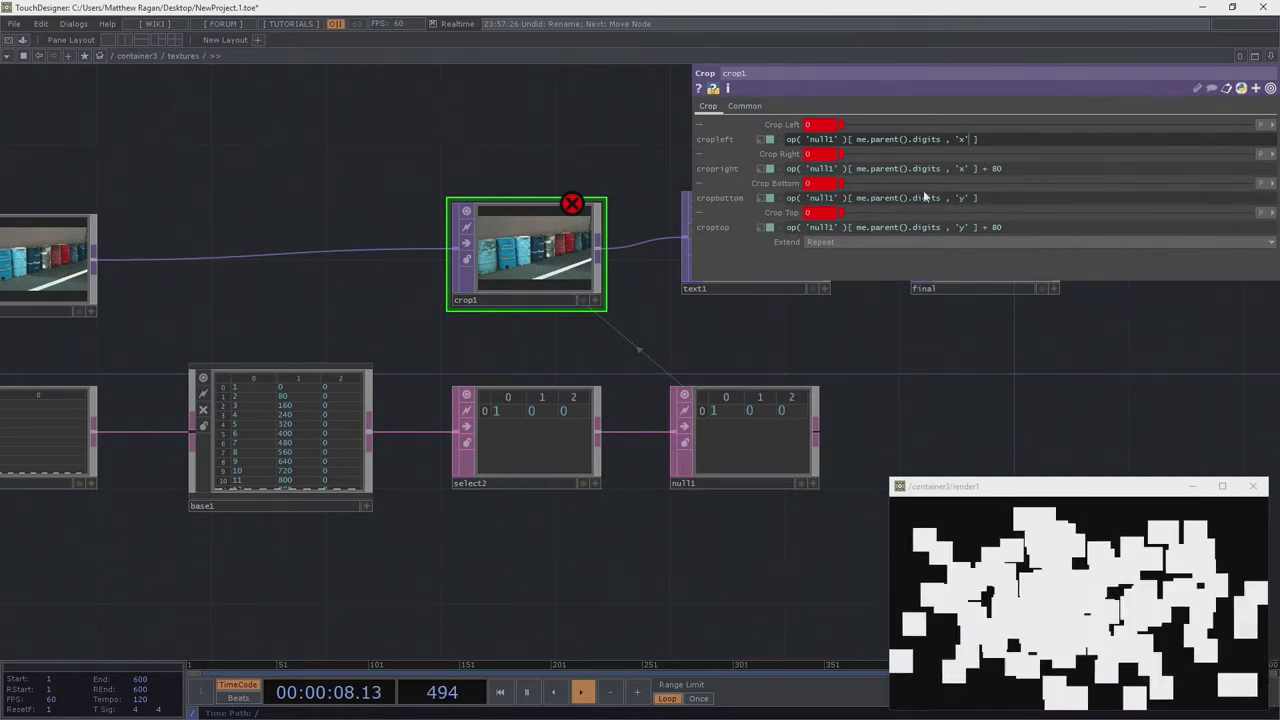
{"action": "key", "text": "BackSpace"}
{"action": "key", "text": "BackSpace"}
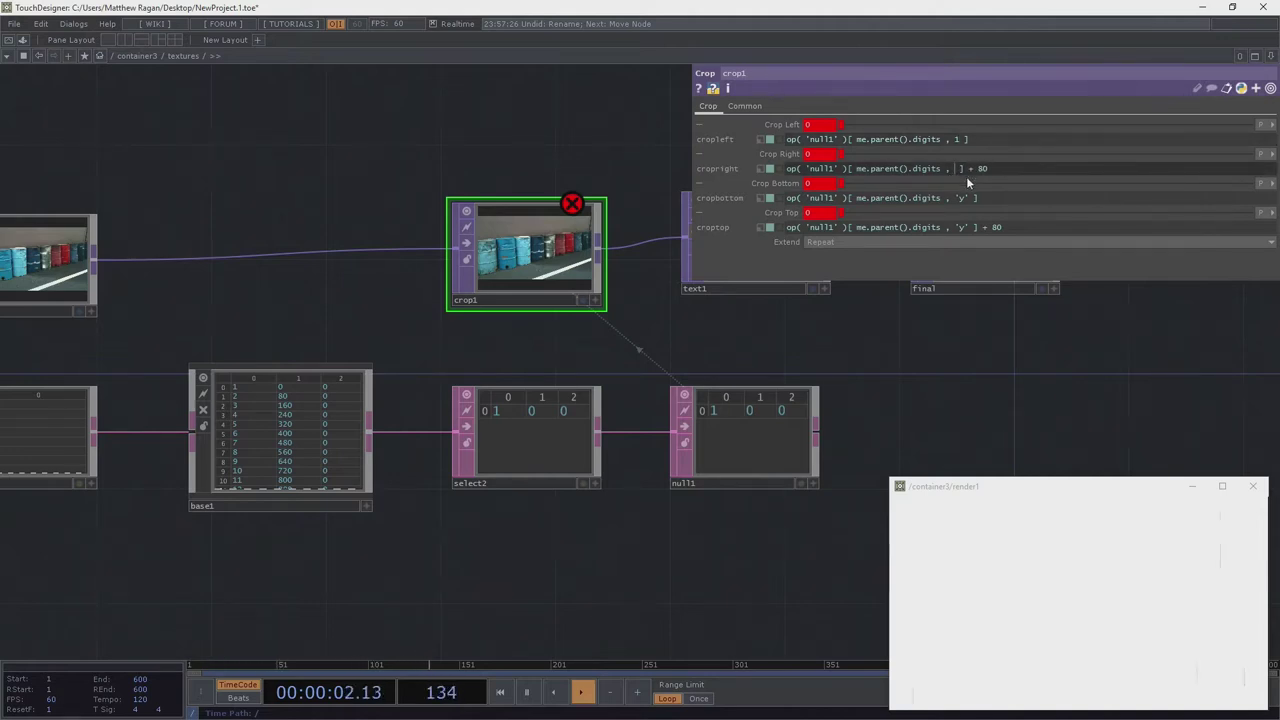
{"action": "type", "text": "1"}
{"action": "left_click", "coordinate": [965, 200]}
{"action": "key", "text": "BackSpace"}
{"action": "key", "text": "BackSpace"}
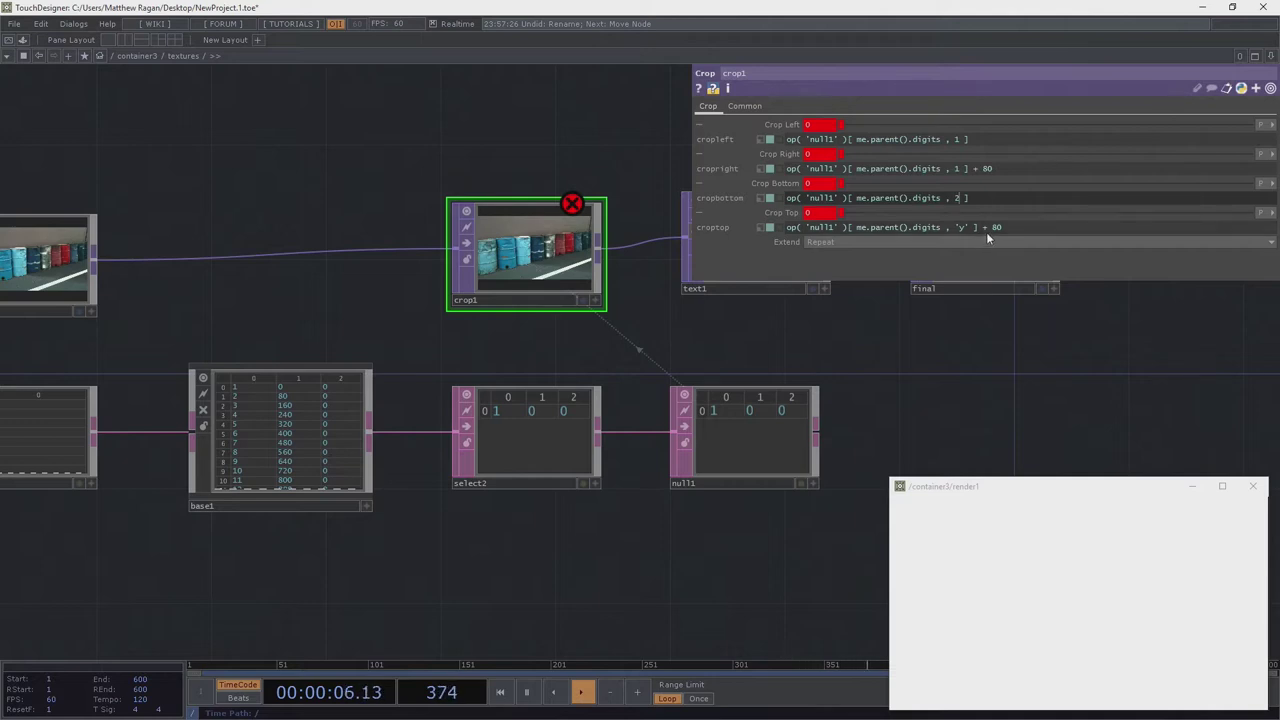
{"action": "left_click", "coordinate": [968, 228]}
{"action": "key", "text": "BackSpace"}
{"action": "key", "text": "BackSpace"}
{"action": "key", "text": "BackSpace"}
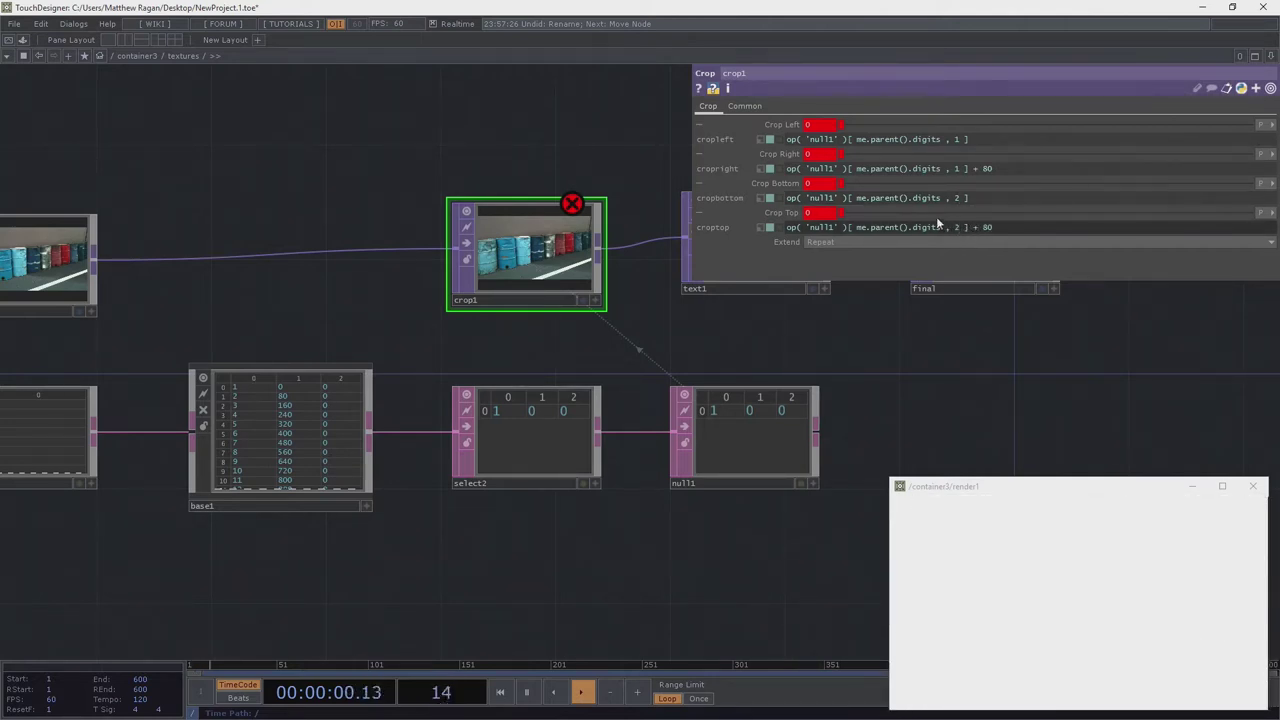
Replace me.parent().digits with row 0 in crop1's left, right, bottom and top expressions
{"action": "type", "text": "2"}
{"action": "left_click_drag", "start_coordinate": [856, 139], "coordinate": [940, 141]}
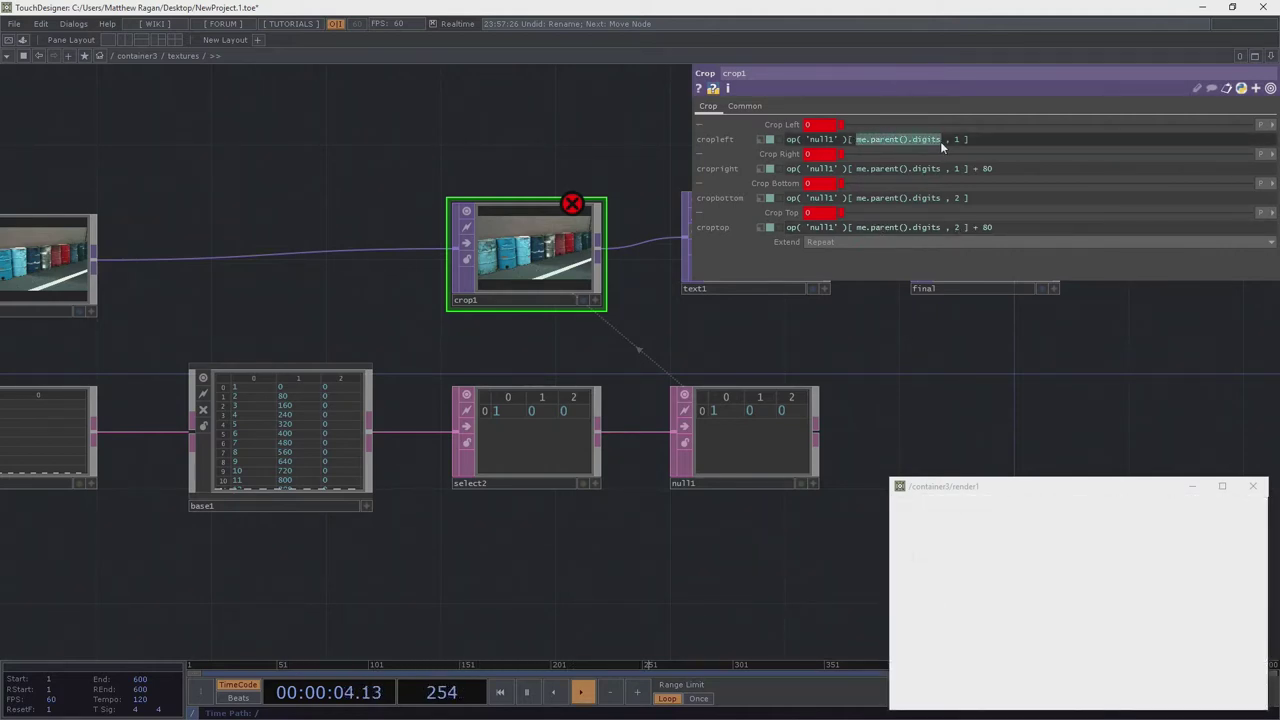
{"action": "type", "text": "0"}
{"action": "left_click_drag", "start_coordinate": [857, 168], "coordinate": [924, 203]}
{"action": "type", "text": "0"}
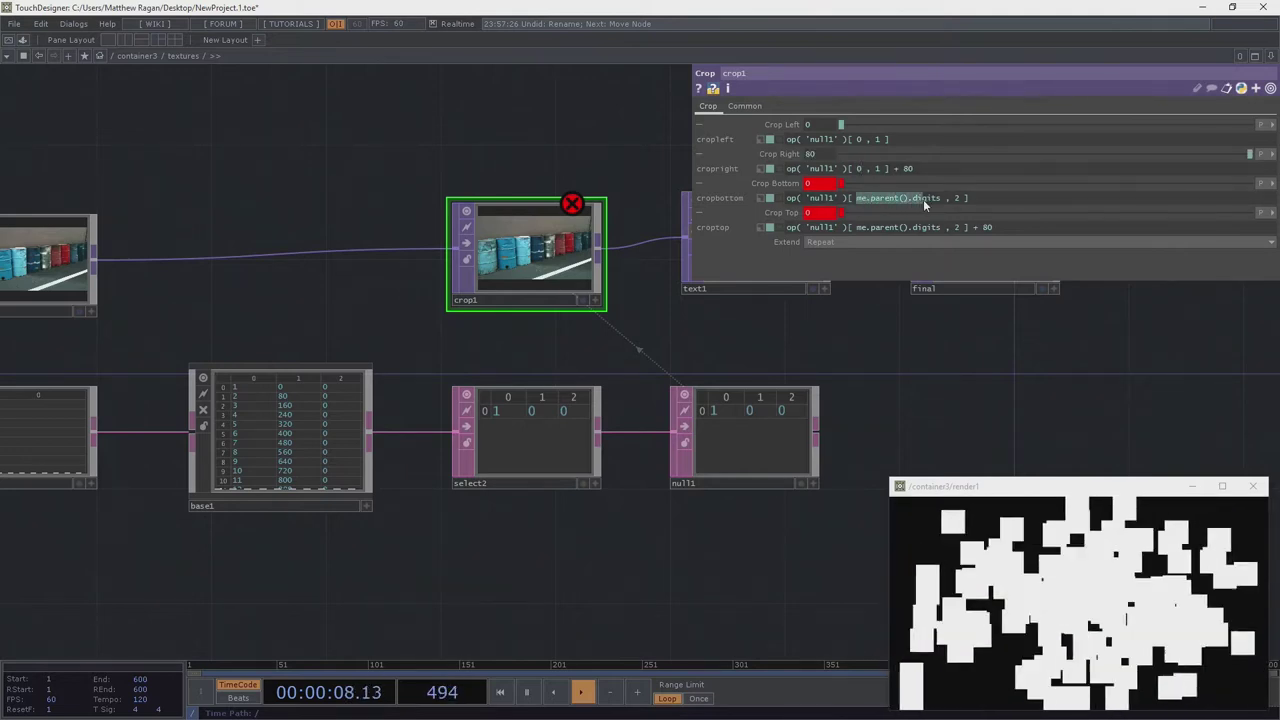
{"action": "type", "text": "0"}
{"action": "left_click_drag", "start_coordinate": [852, 227], "coordinate": [857, 226]}
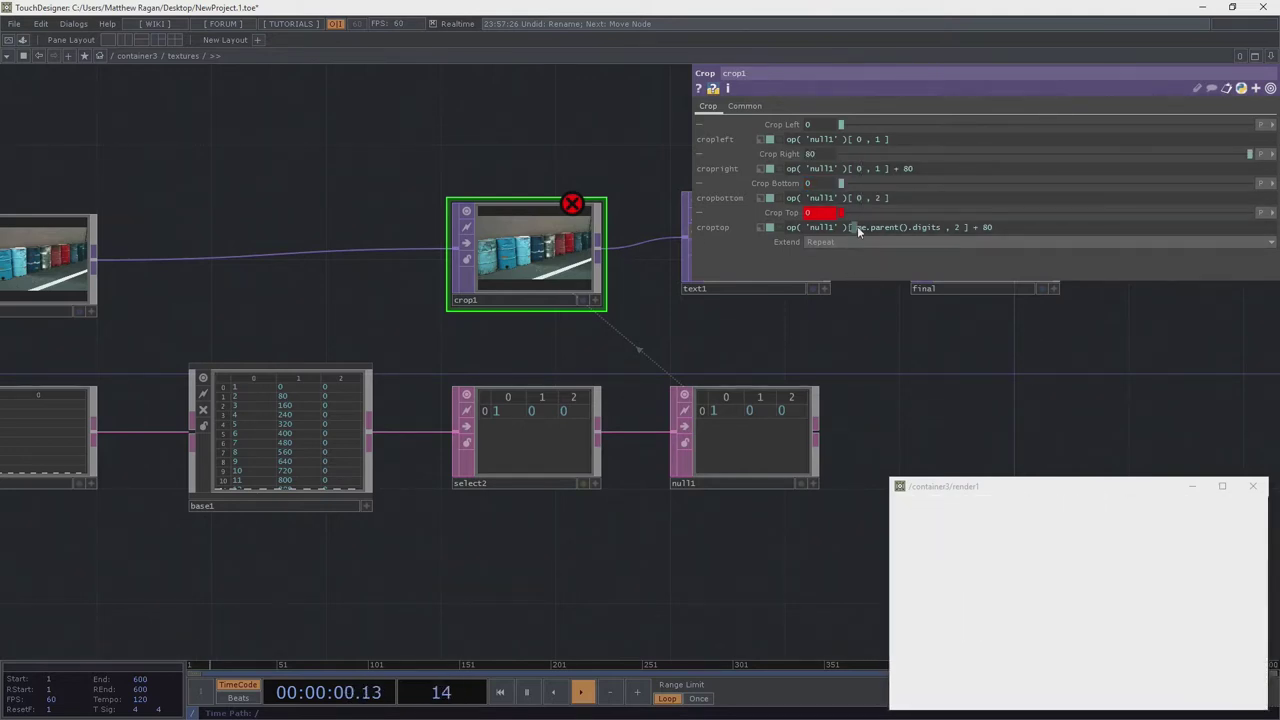
{"action": "type", "text": "0"}
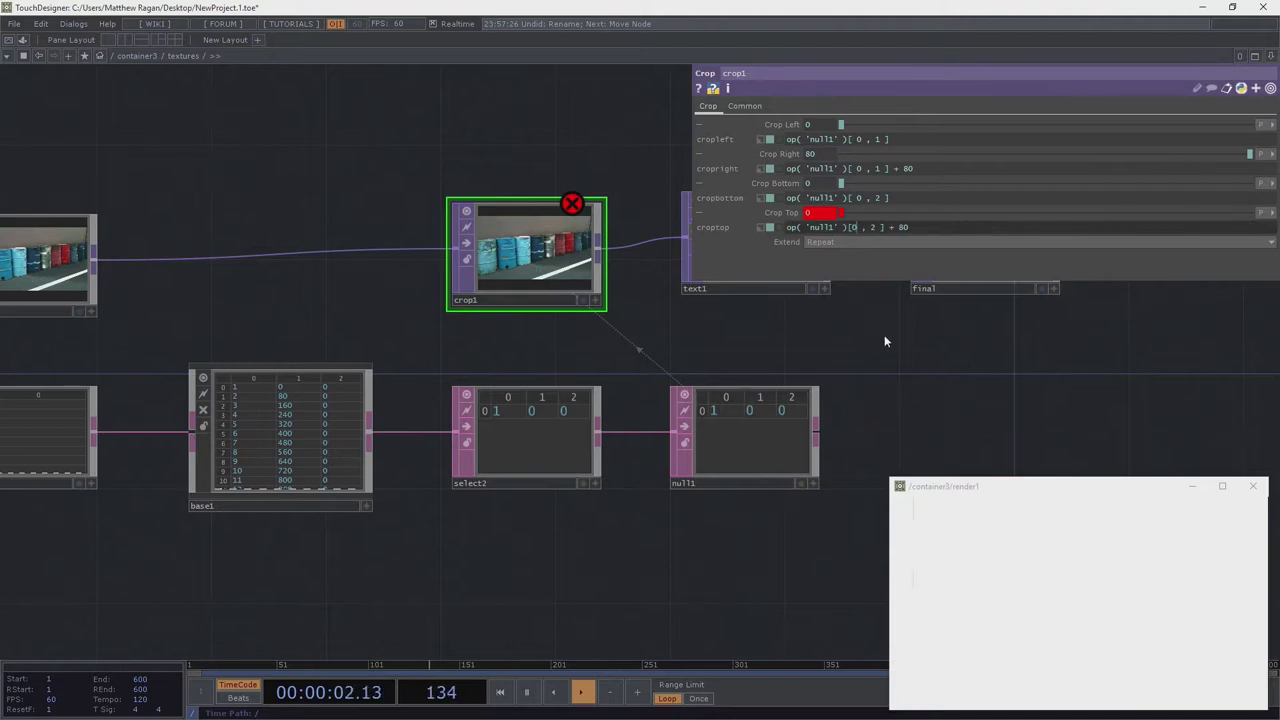
{"action": "left_click", "coordinate": [852, 227]}
View crop1's cropped output in a separate viewer window and close that window
{"action": "scroll", "coordinate": [555, 210], "scroll_direction": "up", "scroll_amount": 3}
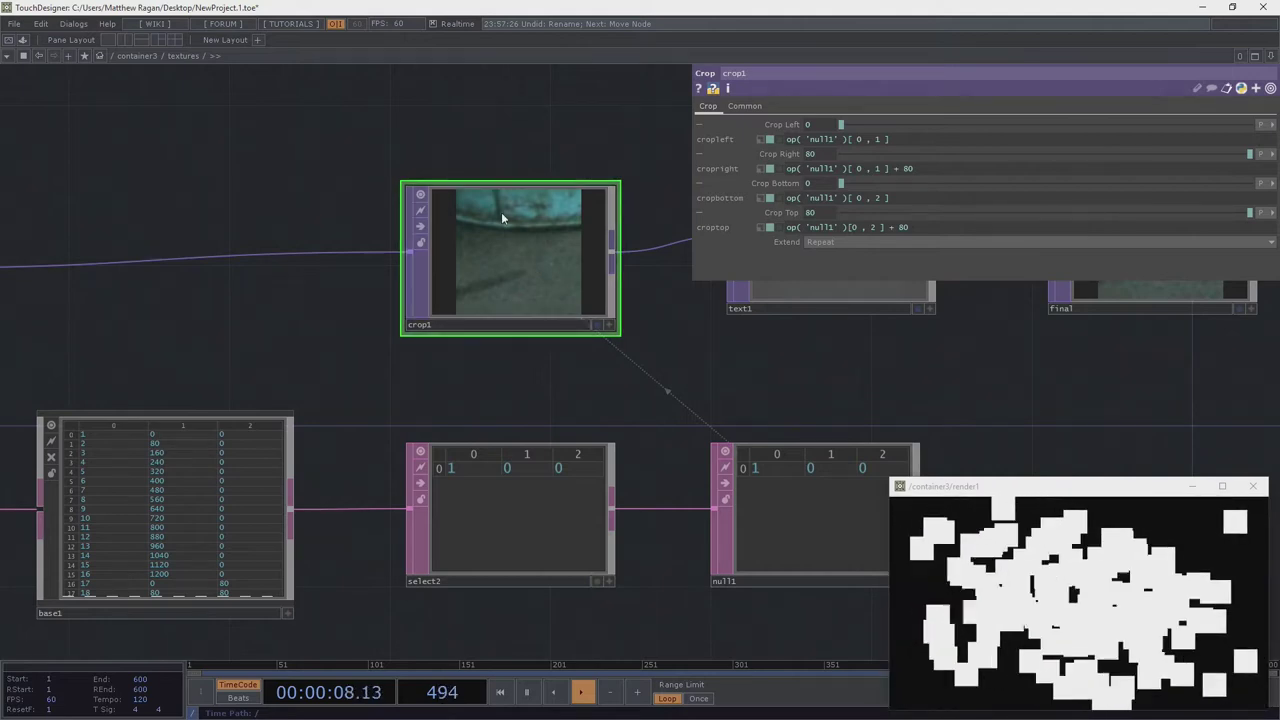
{"action": "right_click", "coordinate": [529, 194]}
{"action": "left_click", "coordinate": [556, 251]}
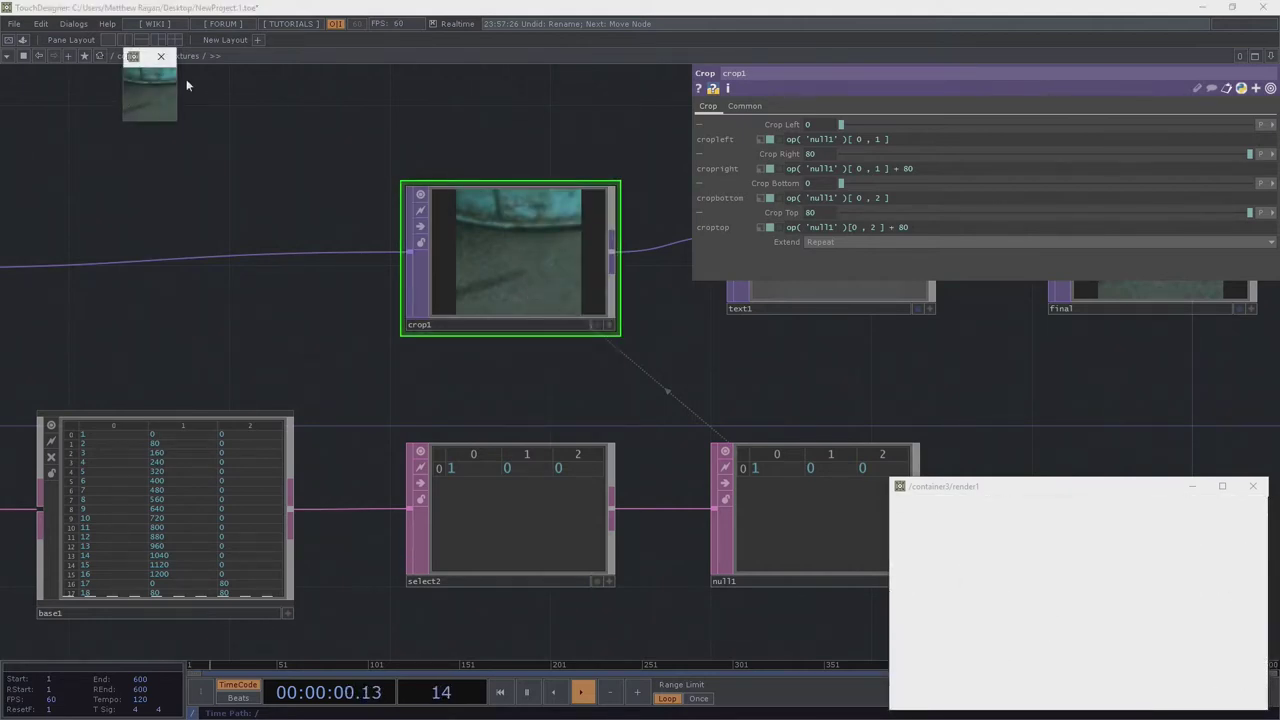
{"action": "left_click", "coordinate": [162, 58]}
{"action": "scroll", "coordinate": [477, 300], "scroll_direction": "down", "scroll_amount": 4}
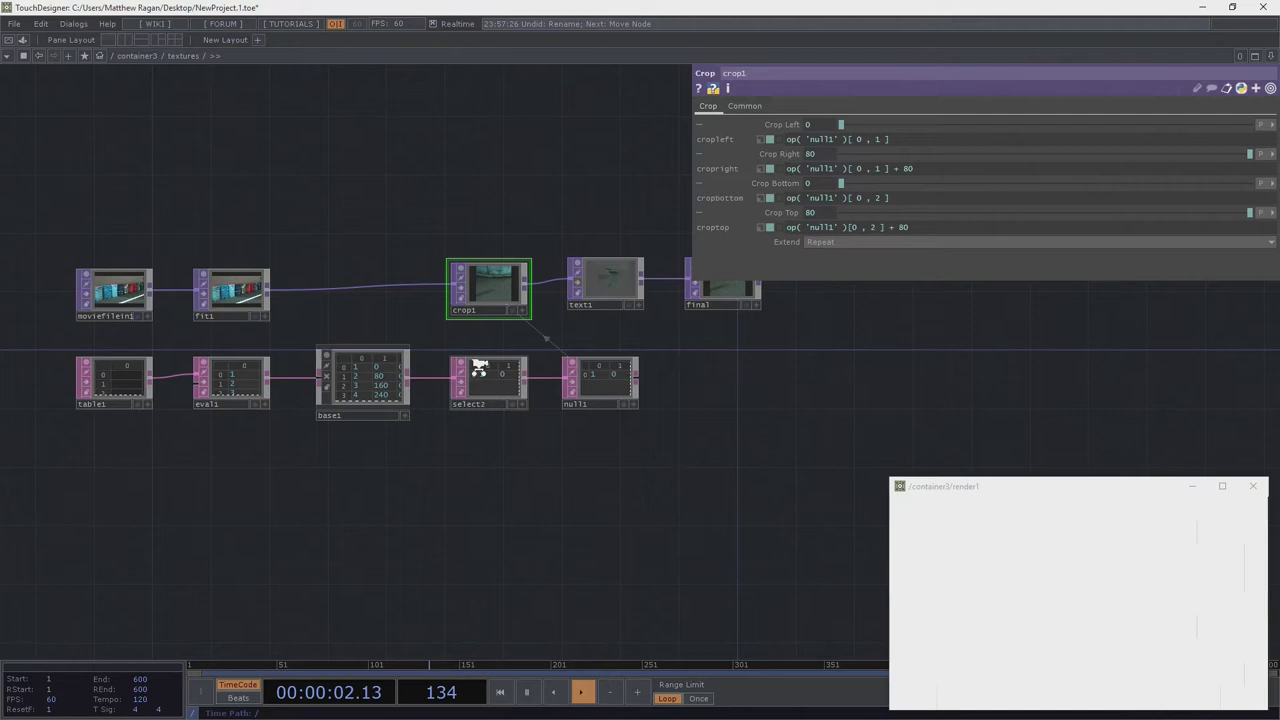
Step select2's start and end row index through 1 and 2 to test the crop on other table rows
{"action": "scroll", "coordinate": [480, 366], "scroll_direction": "up", "scroll_amount": 2}
{"action": "left_click", "coordinate": [491, 383]}
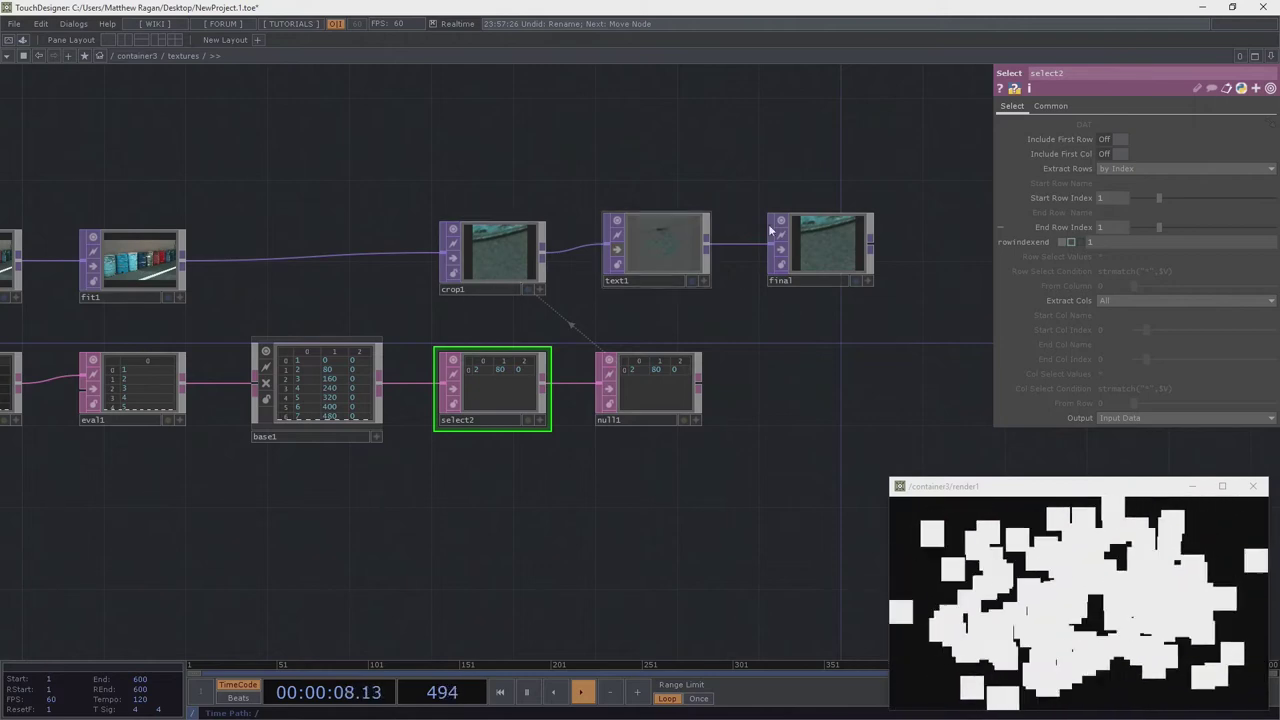
{"action": "left_click_drag", "start_coordinate": [1108, 197], "coordinate": [1070, 197]}
{"action": "type", "text": "2"}
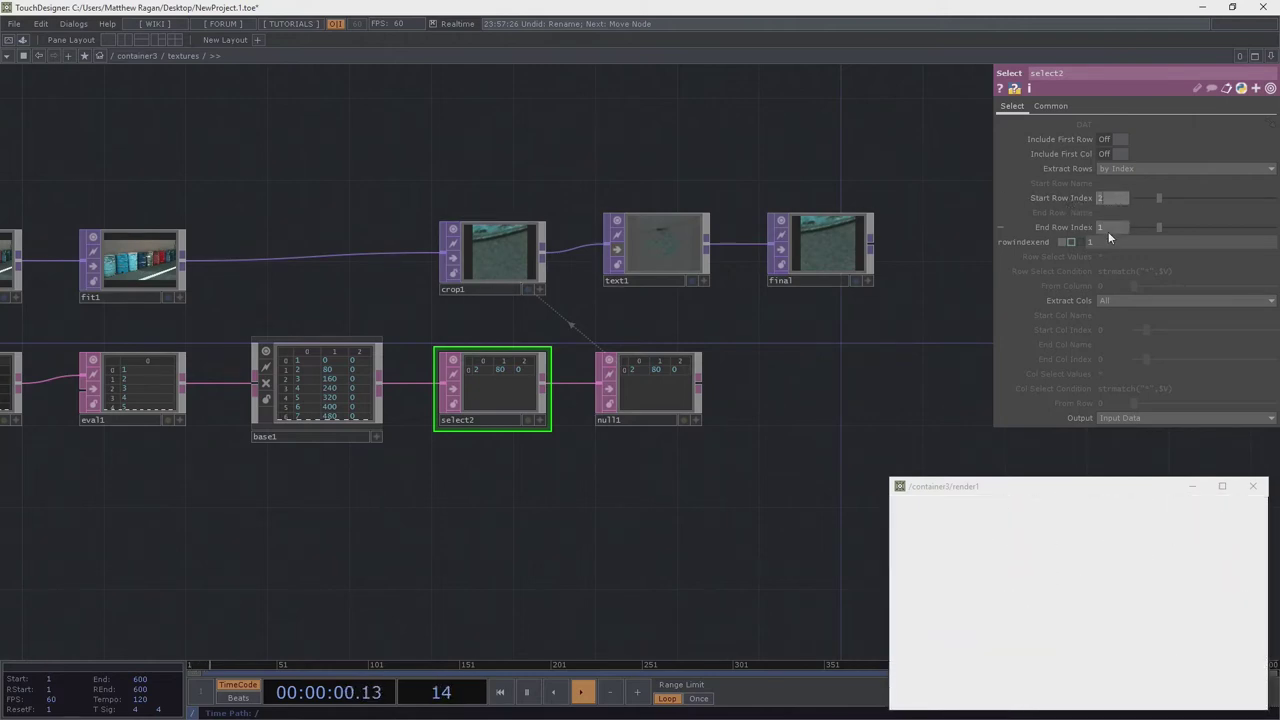
{"action": "left_click", "coordinate": [1106, 228]}
{"action": "type", "text": "2"}
{"action": "key", "text": "Return"}
{"action": "scroll", "coordinate": [515, 280], "scroll_direction": "up", "scroll_amount": 3}
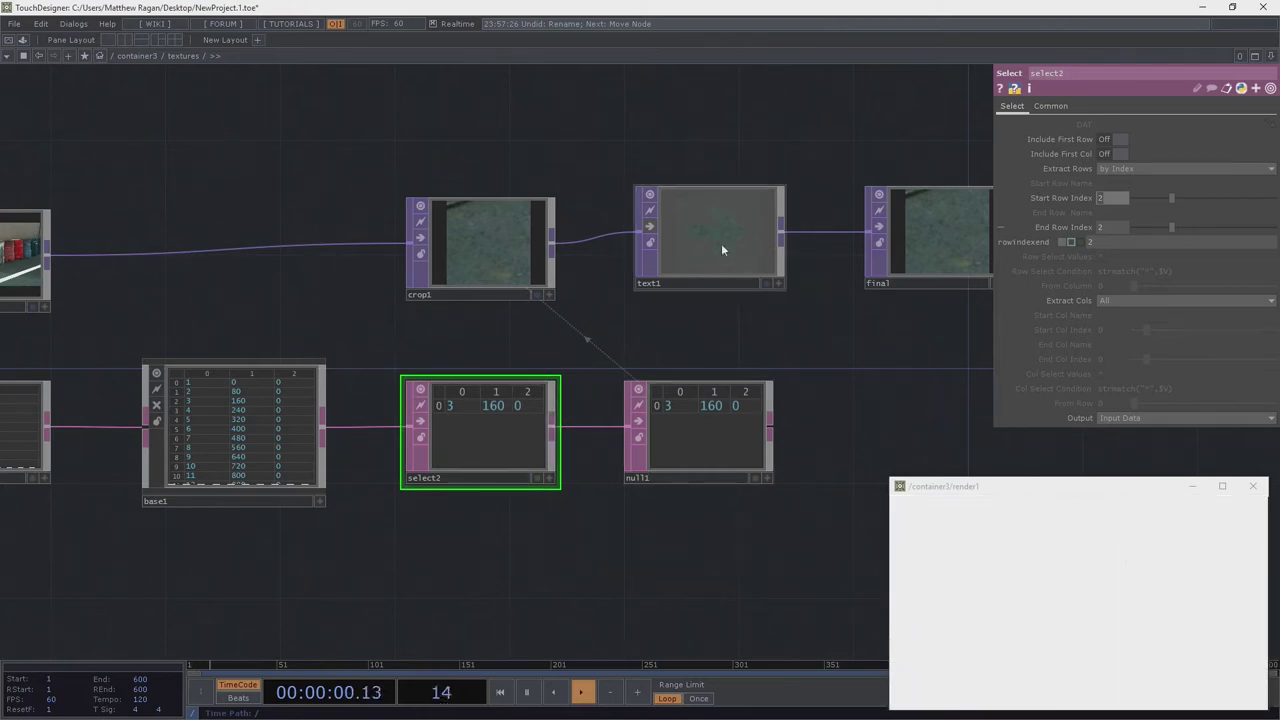
Line up text1 between crop1 and final, and turn off its bypass
{"action": "left_click", "coordinate": [650, 232]}
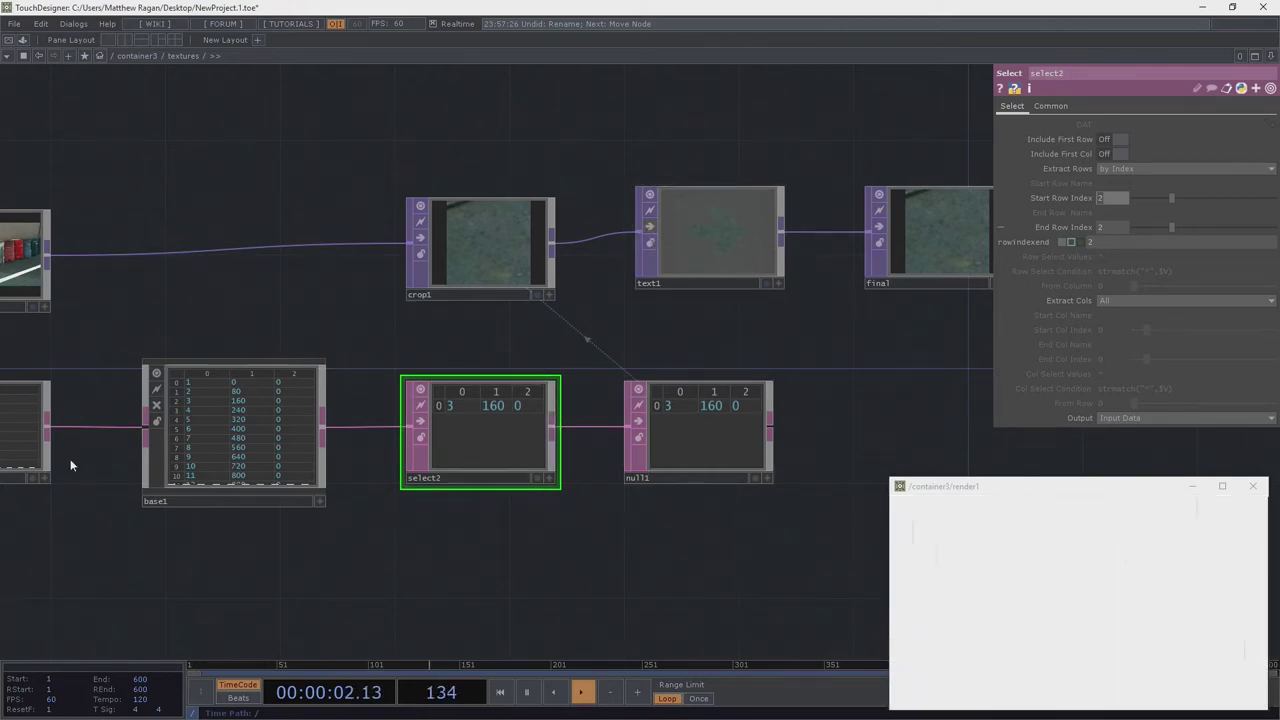
{"action": "left_click_drag", "start_coordinate": [813, 330], "coordinate": [776, 330]}
{"action": "right_click_drag", "start_coordinate": [923, 363], "coordinate": [679, 237]}
{"action": "left_click_drag", "start_coordinate": [679, 237], "coordinate": [688, 249]}
{"action": "left_click", "coordinate": [689, 286]}
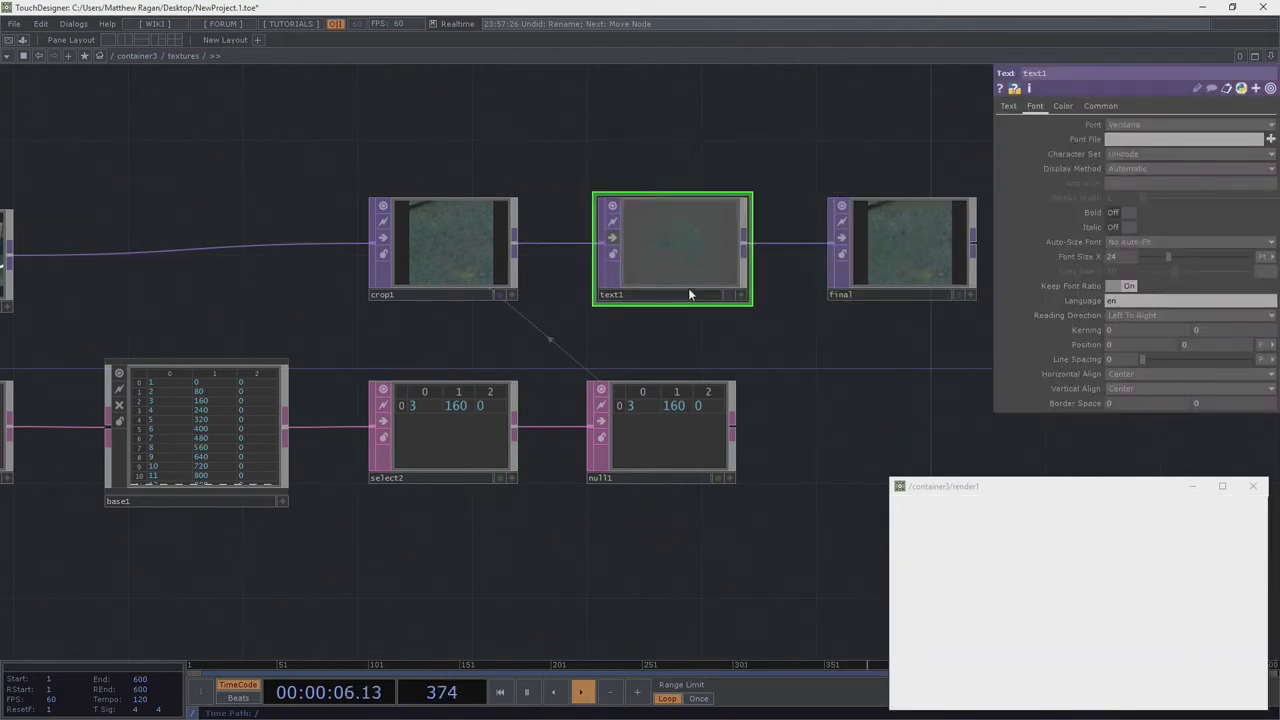
{"action": "left_click", "coordinate": [617, 239]}
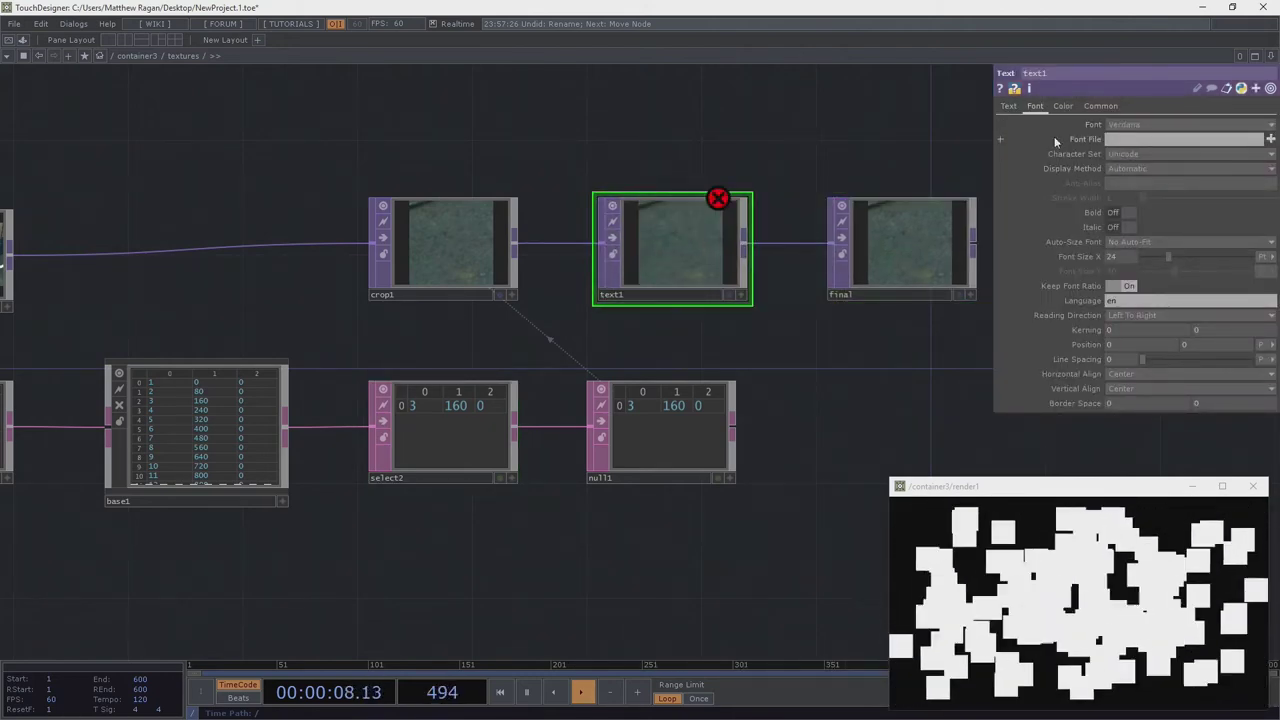
Change text1's DAT reference to null1 and set its DAT Row to 0
{"action": "left_click", "coordinate": [1009, 106]}
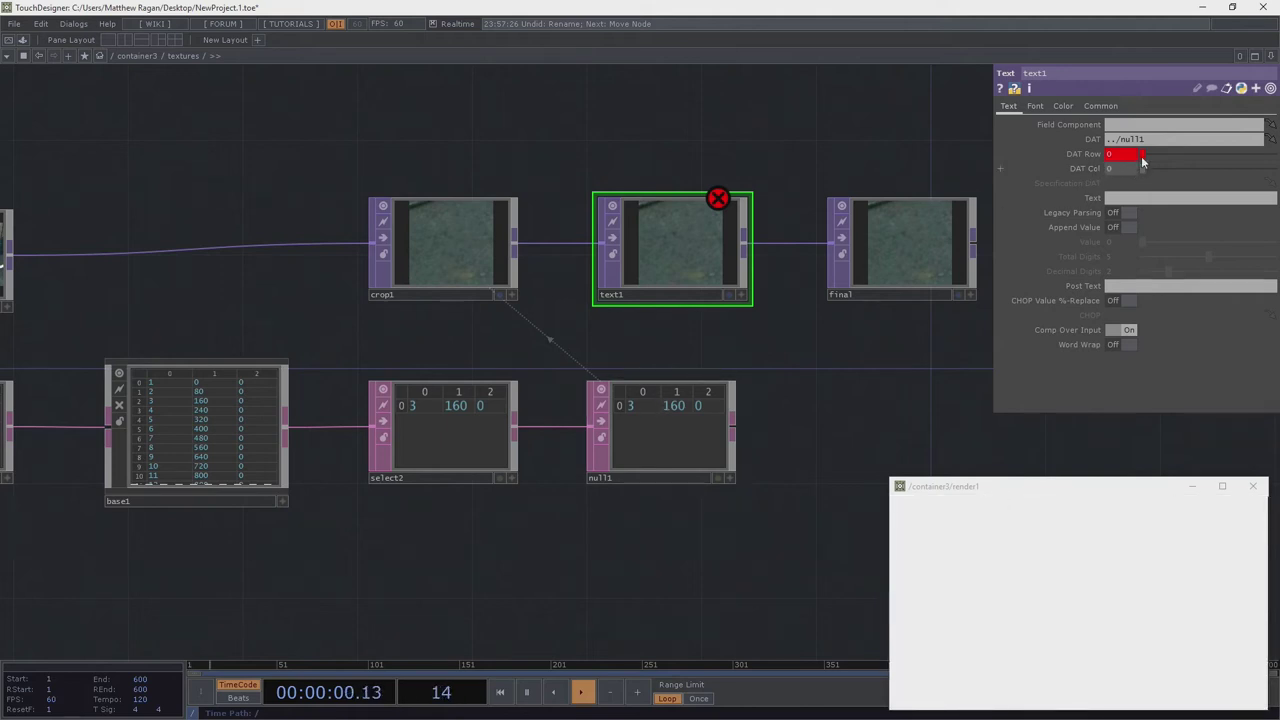
{"action": "left_click_drag", "start_coordinate": [1121, 140], "coordinate": [1063, 140]}
{"action": "key", "text": "BackSpace"}
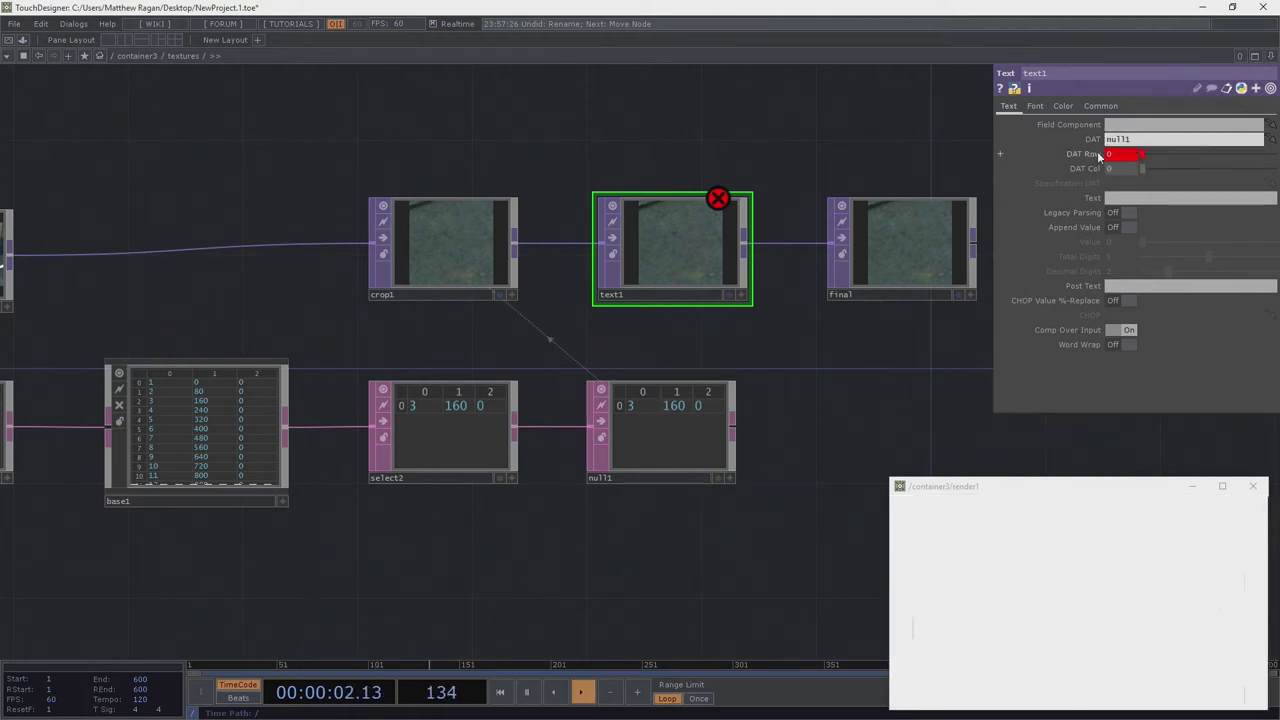
{"action": "left_click", "coordinate": [1090, 155]}
{"action": "left_click", "coordinate": [1074, 171]}
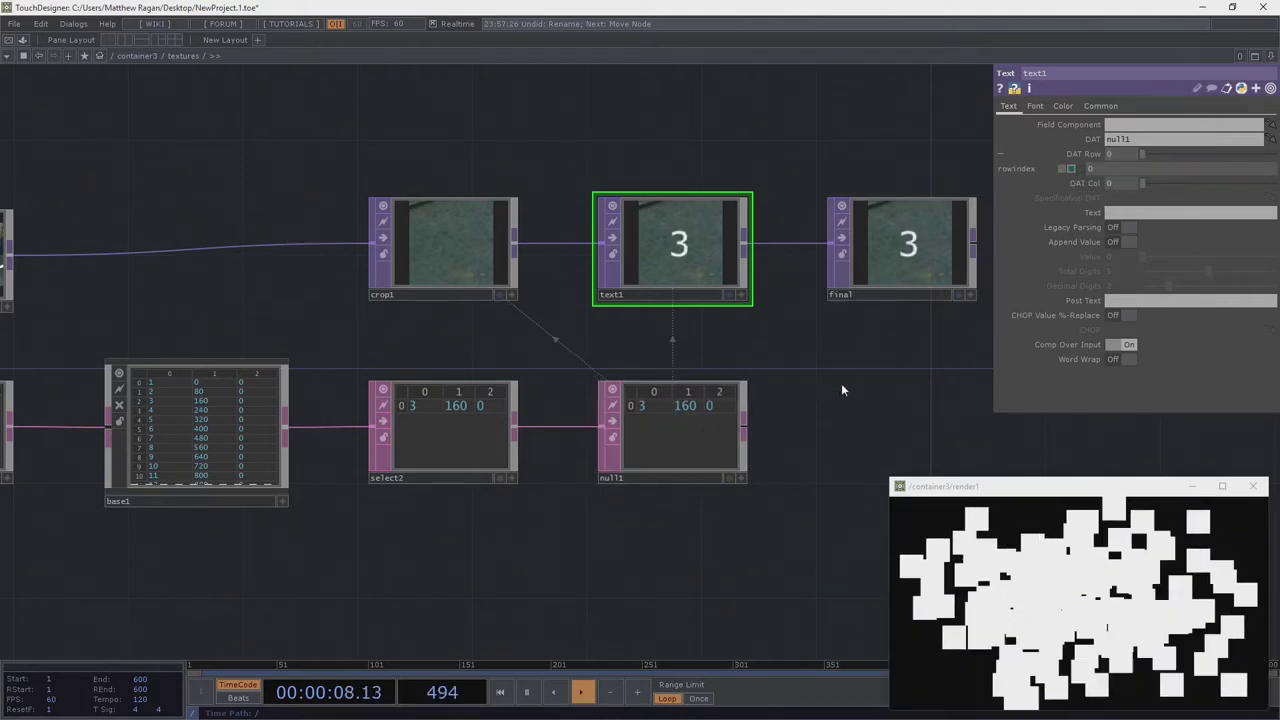
Delete the final Null TOP at the end of the texture chain
{"action": "left_click_drag", "start_coordinate": [841, 386], "coordinate": [716, 368]}
{"action": "scroll", "coordinate": [716, 368], "scroll_direction": "down", "scroll_amount": 3}
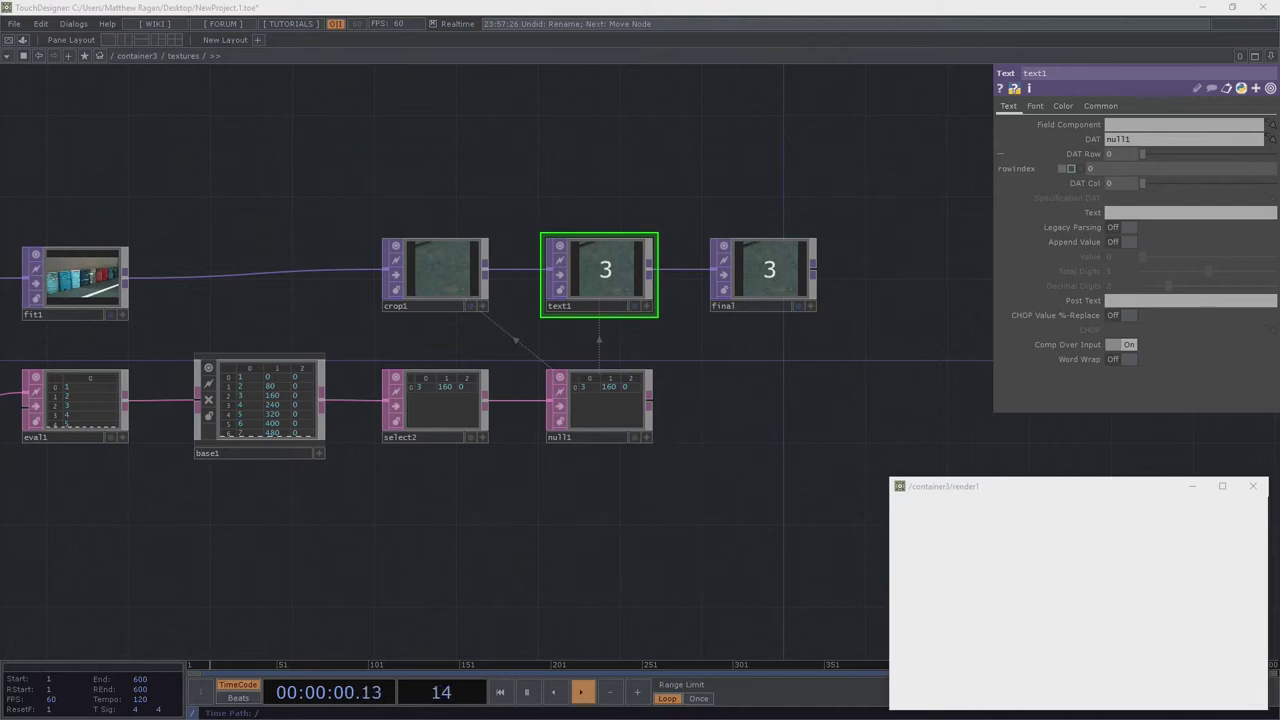
{"action": "left_click_drag", "start_coordinate": [760, 177], "coordinate": [711, 184]}
{"action": "left_click", "coordinate": [714, 270]}
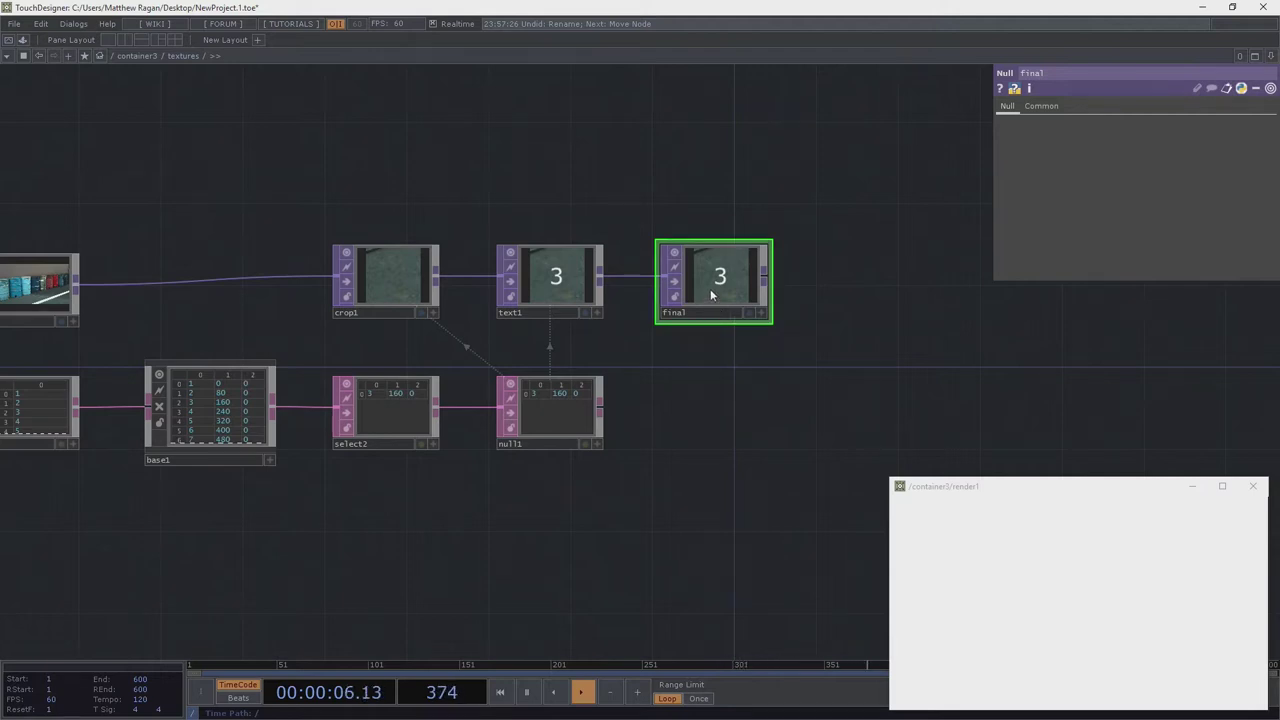
{"action": "key", "text": "Delete"}
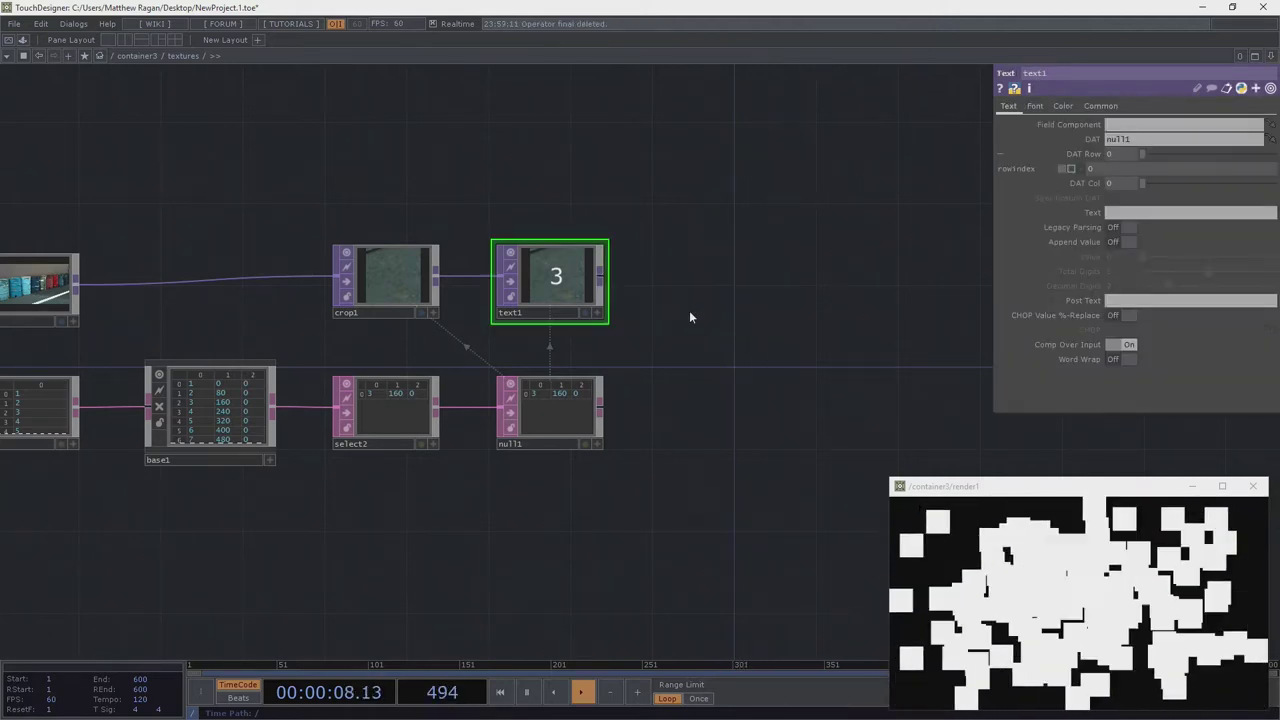
Append a Texture 3D TOP to the output of text1
{"action": "key", "text": "Tab"}
{"action": "type", "text": "tex"}
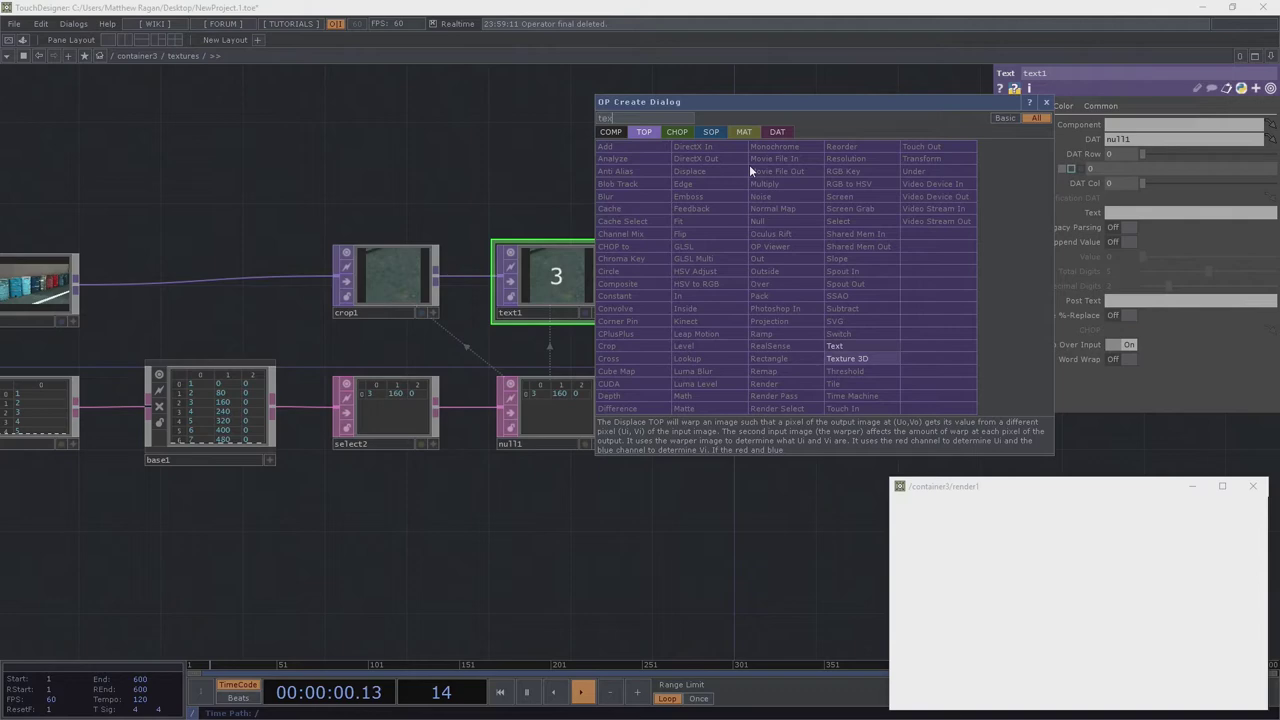
{"action": "left_click", "coordinate": [847, 358]}
{"action": "scroll", "coordinate": [714, 282], "scroll_direction": "up", "scroll_amount": 3}
{"action": "left_click", "coordinate": [710, 296]}
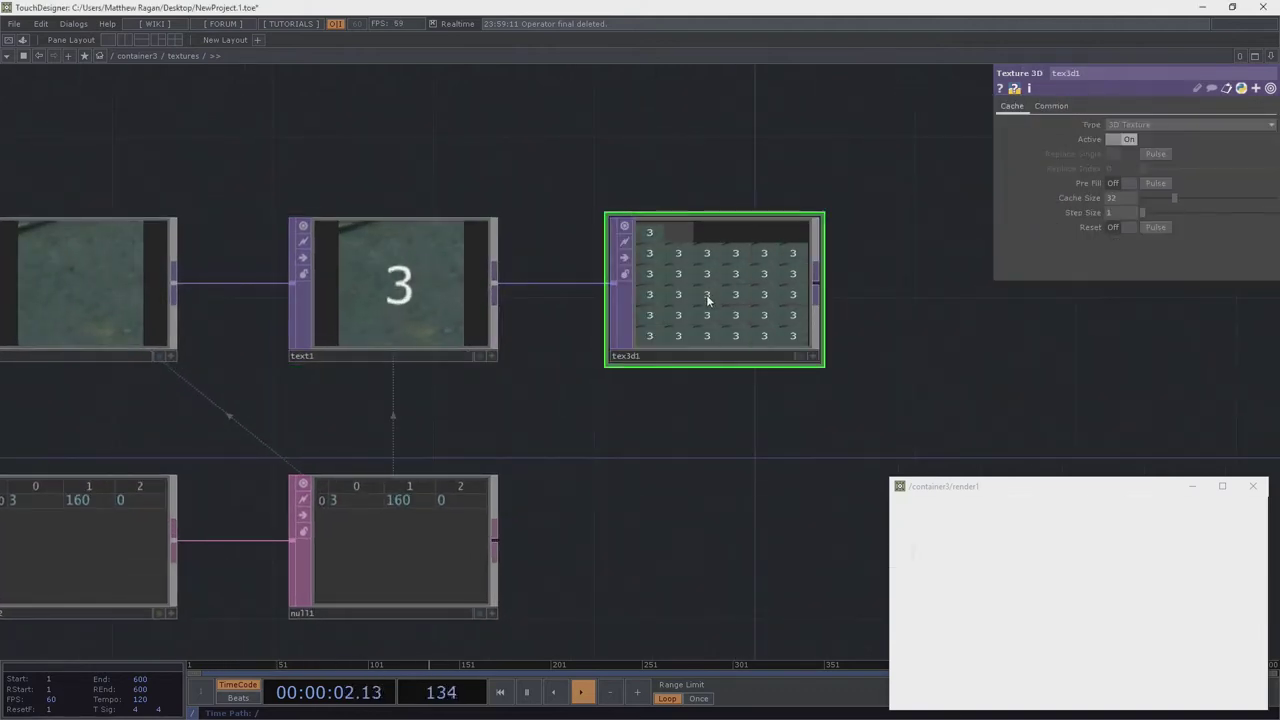
{"action": "scroll", "coordinate": [707, 298], "scroll_direction": "up", "scroll_amount": 2}
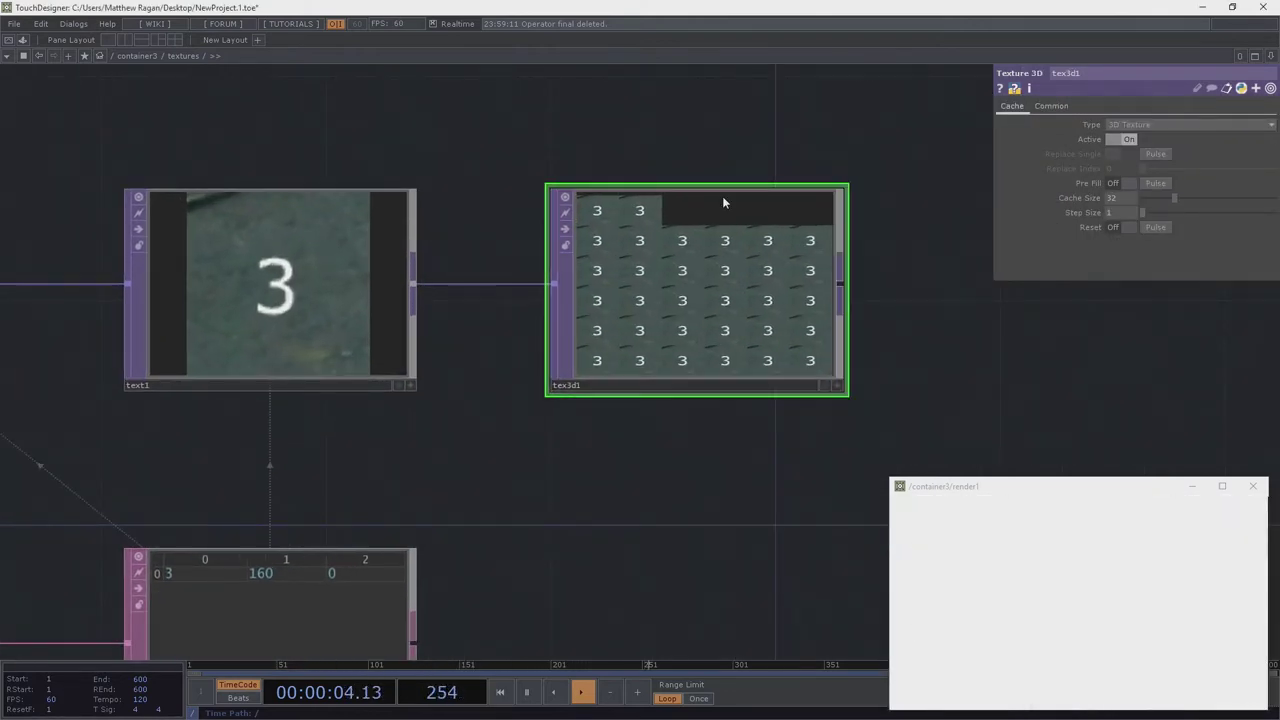
{"action": "scroll", "coordinate": [730, 345], "scroll_direction": "down", "scroll_amount": 2}
Set select2's start and end row index to 0 to test how the Texture 3D cache fills
{"action": "left_click_drag", "start_coordinate": [592, 502], "coordinate": [628, 451]}
{"action": "left_click", "coordinate": [434, 540]}
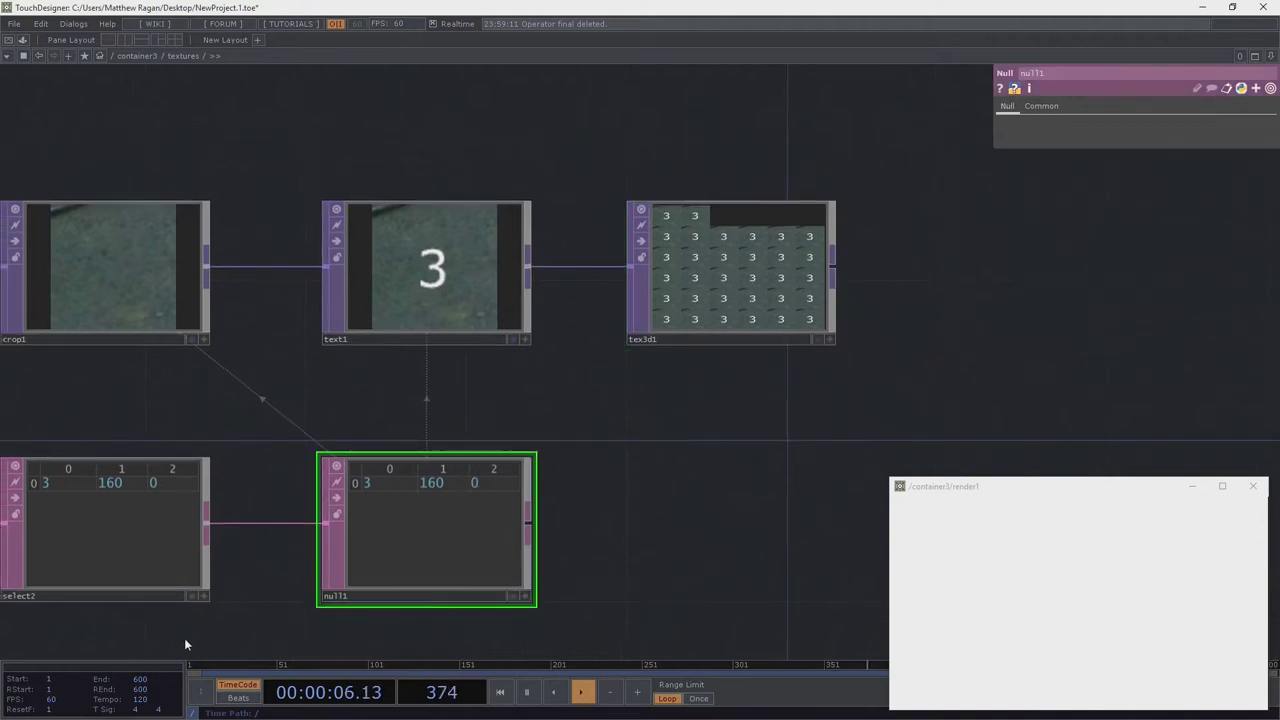
{"action": "left_click", "coordinate": [160, 540]}
{"action": "scroll", "coordinate": [688, 343], "scroll_direction": "up", "scroll_amount": 2}
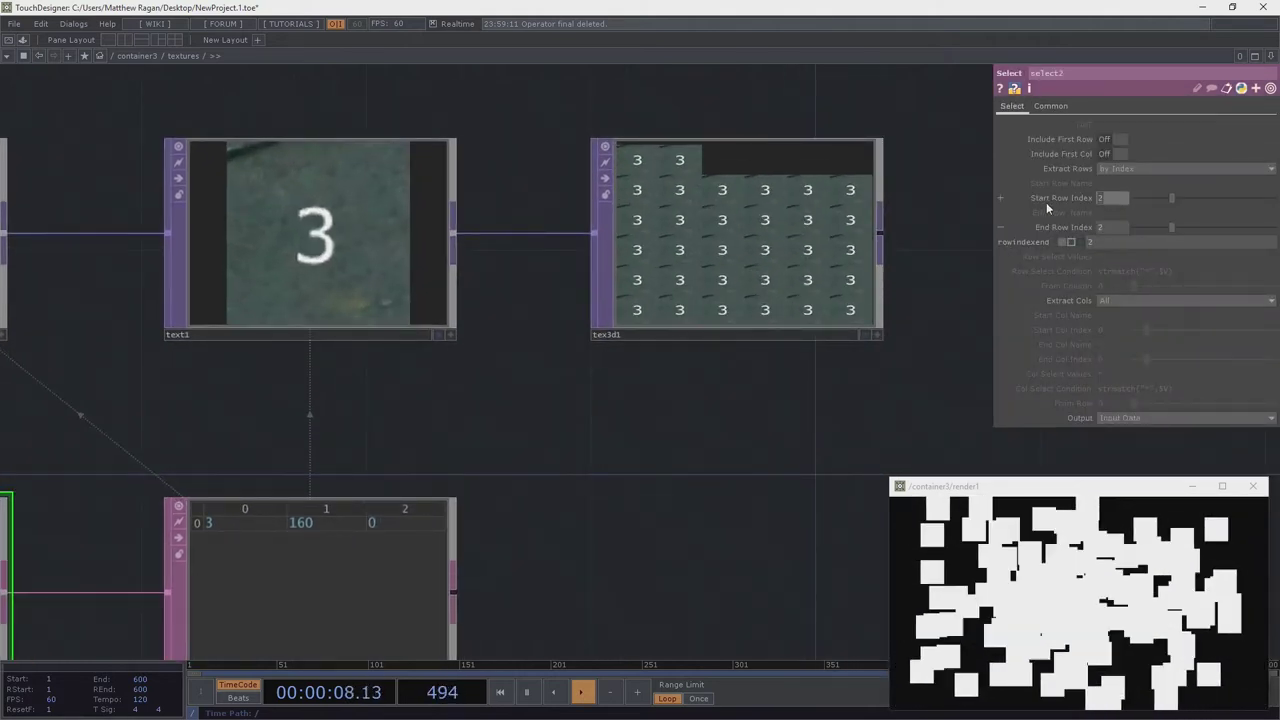
{"action": "type", "text": "0"}
{"action": "left_click", "coordinate": [1107, 229]}
{"action": "type", "text": "0"}
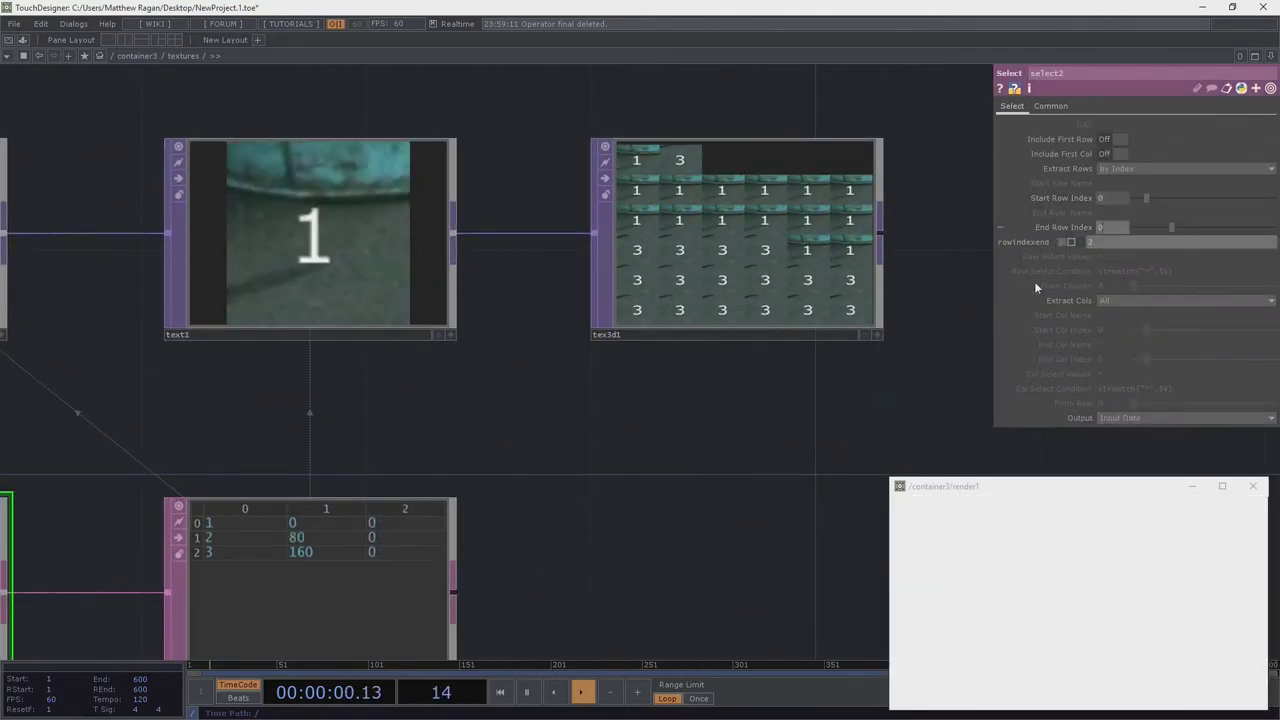
{"action": "key", "text": "Return"}
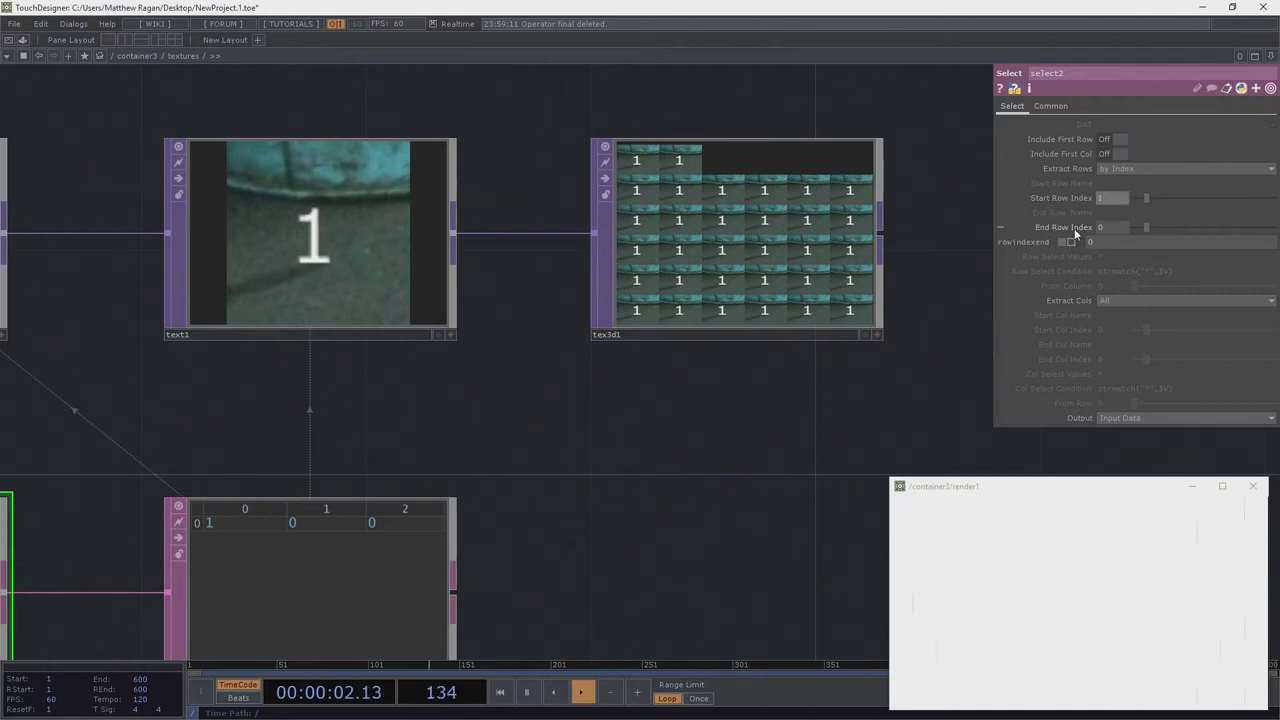
Set select2's start and end row index to 1
{"action": "left_click", "coordinate": [1119, 230]}
{"action": "type", "text": "1"}
{"action": "left_click_drag", "start_coordinate": [920, 410], "coordinate": [929, 392]}
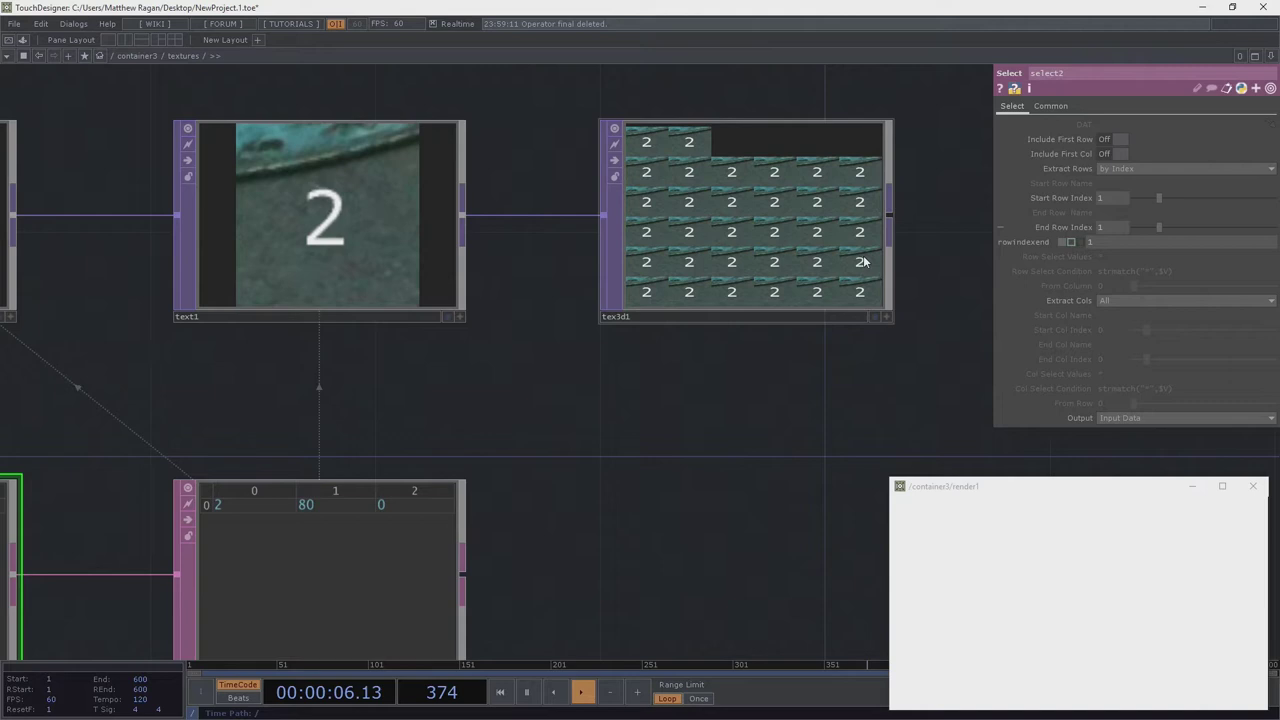
Check the operator info of tex3d1 and set its cache size to 134
{"action": "left_click", "coordinate": [754, 180]}
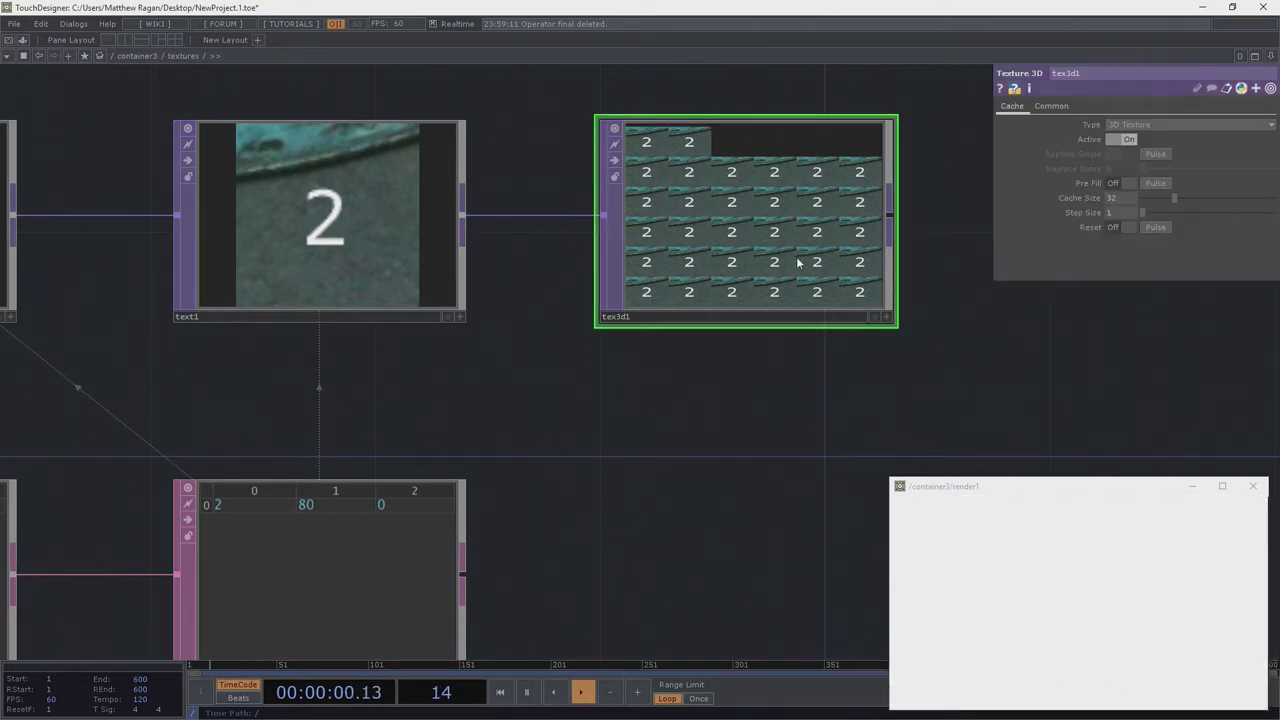
{"action": "middle_click", "coordinate": [752, 274]}
{"action": "scroll", "coordinate": [590, 440], "scroll_direction": "down", "scroll_amount": 3}
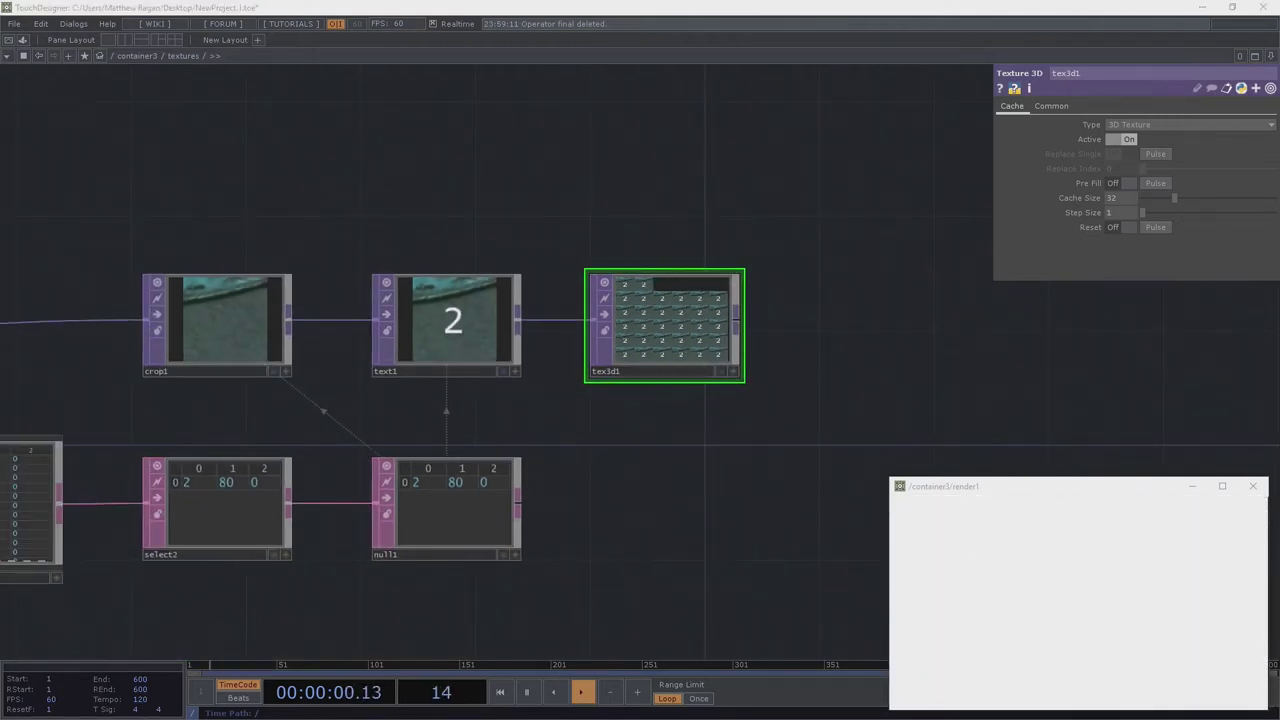
{"action": "left_click_drag", "start_coordinate": [571, 178], "coordinate": [753, 482]}
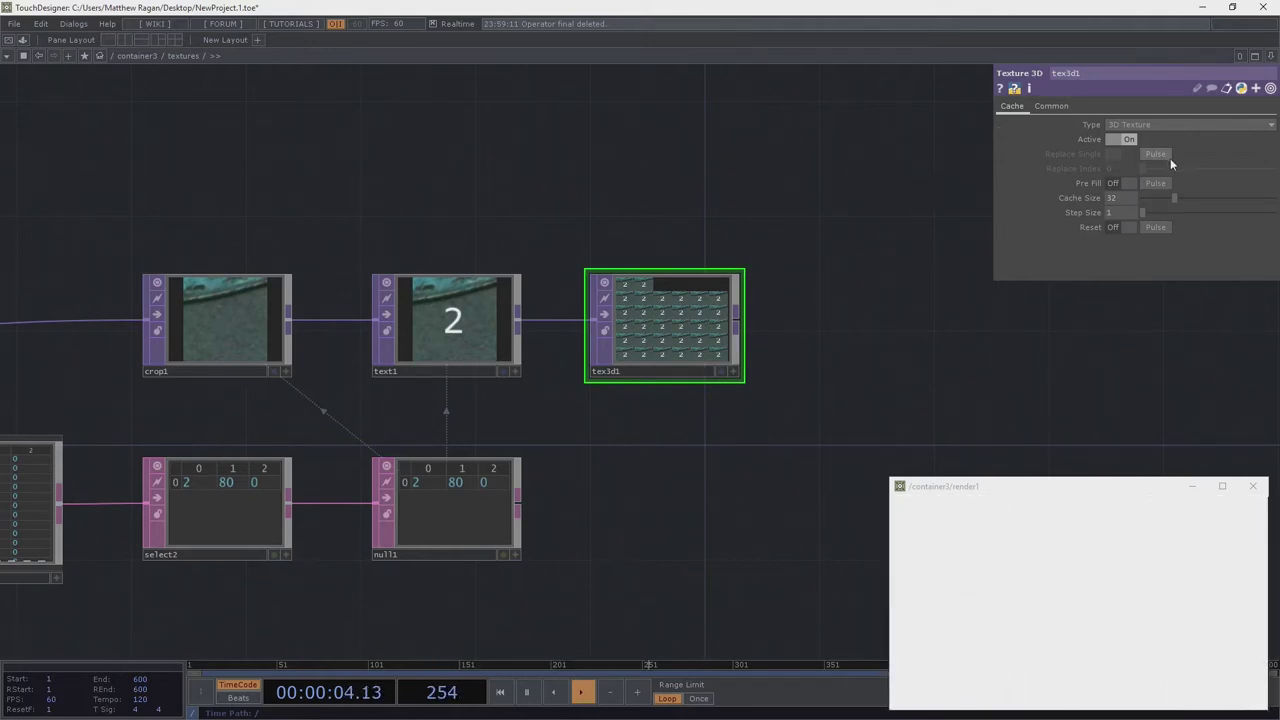
{"action": "type", "text": "134"}
{"action": "key", "text": "Return"}
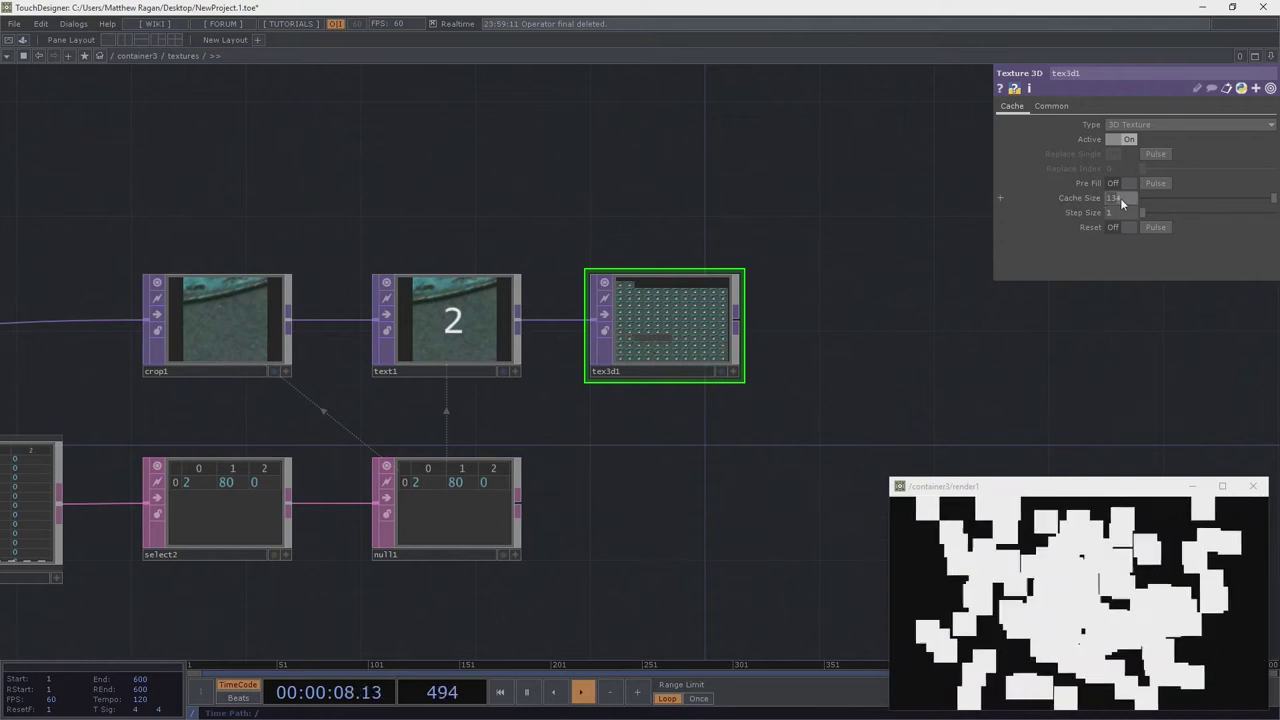
Set the cache size of tex3d1 to 143
{"action": "type", "text": "14"}
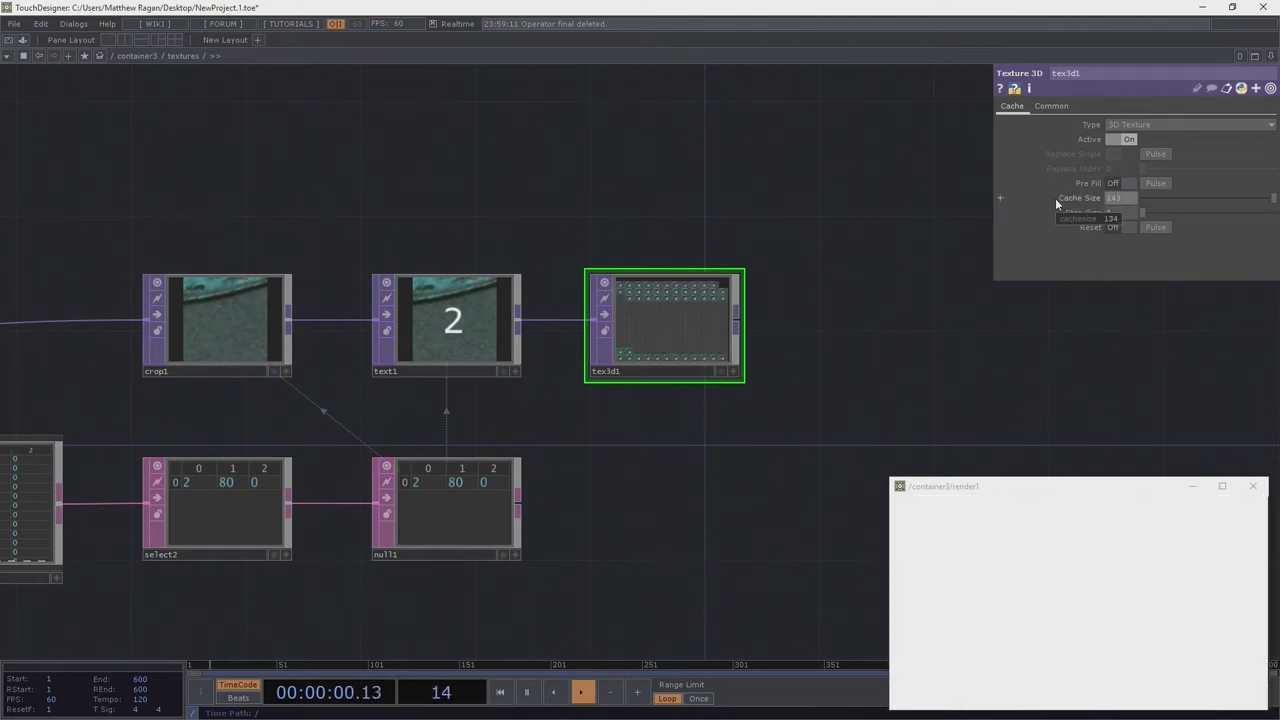
{"action": "type", "text": "3"}
{"action": "key", "text": "Return"}
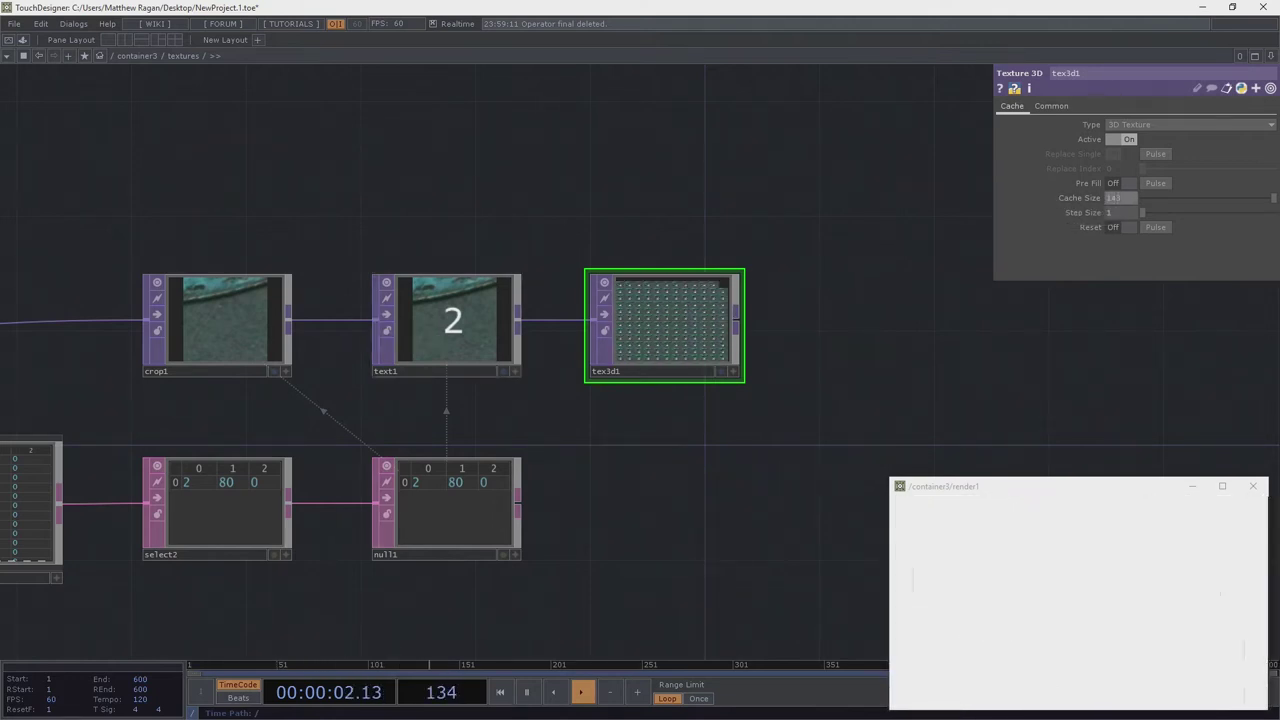
{"action": "scroll", "coordinate": [673, 156], "scroll_direction": "up", "scroll_amount": 2}
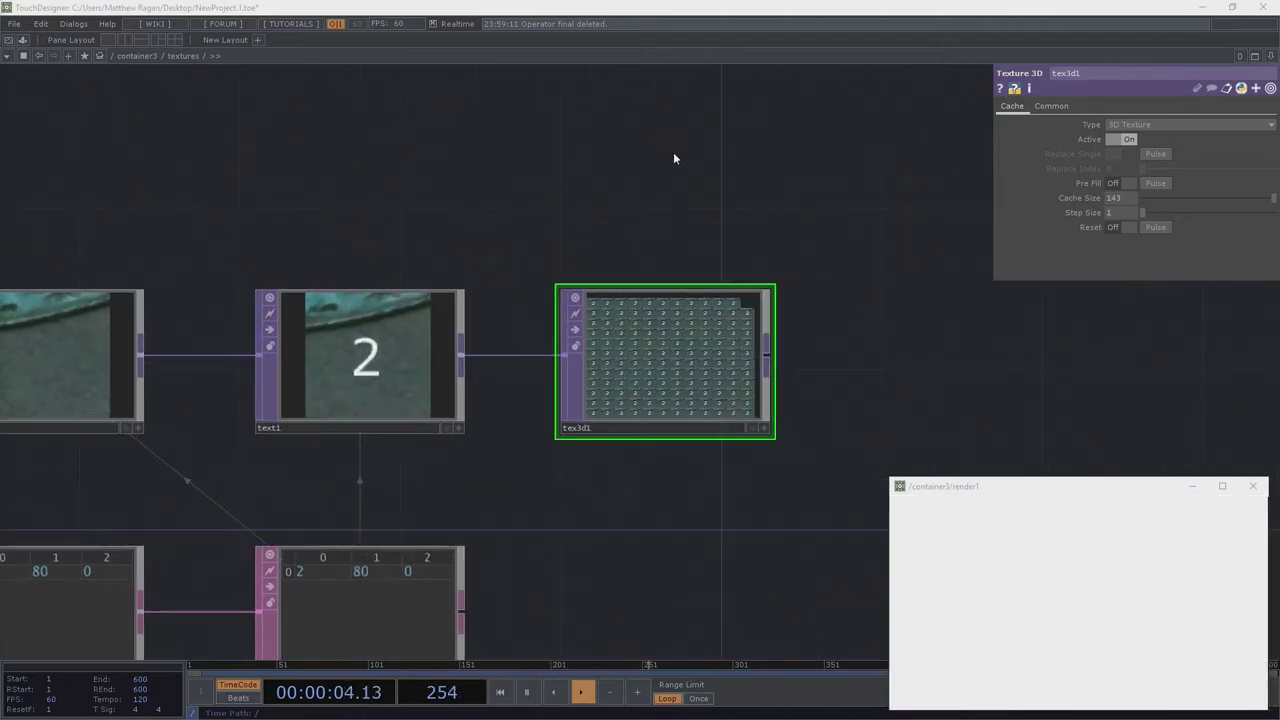
Set the cache size of tex3d1 to 145 and inspect the cached tiles
{"action": "type", "text": "145"}
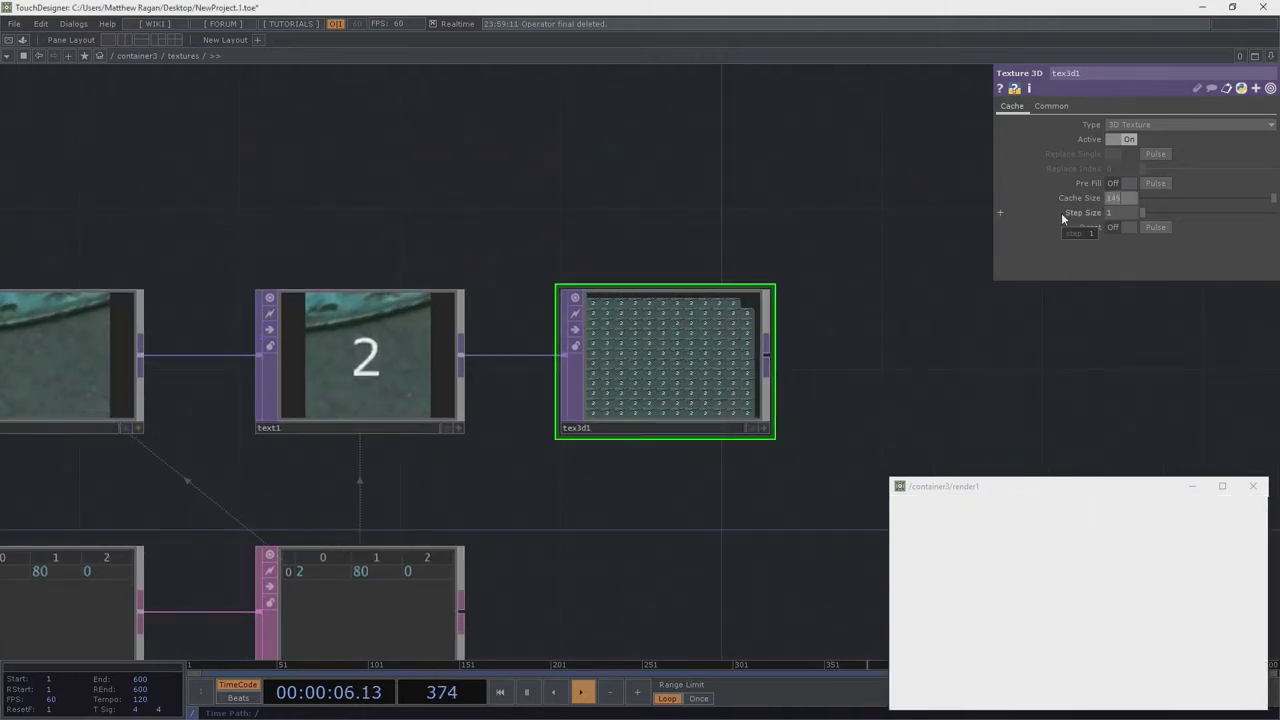
{"action": "key", "text": "Return"}
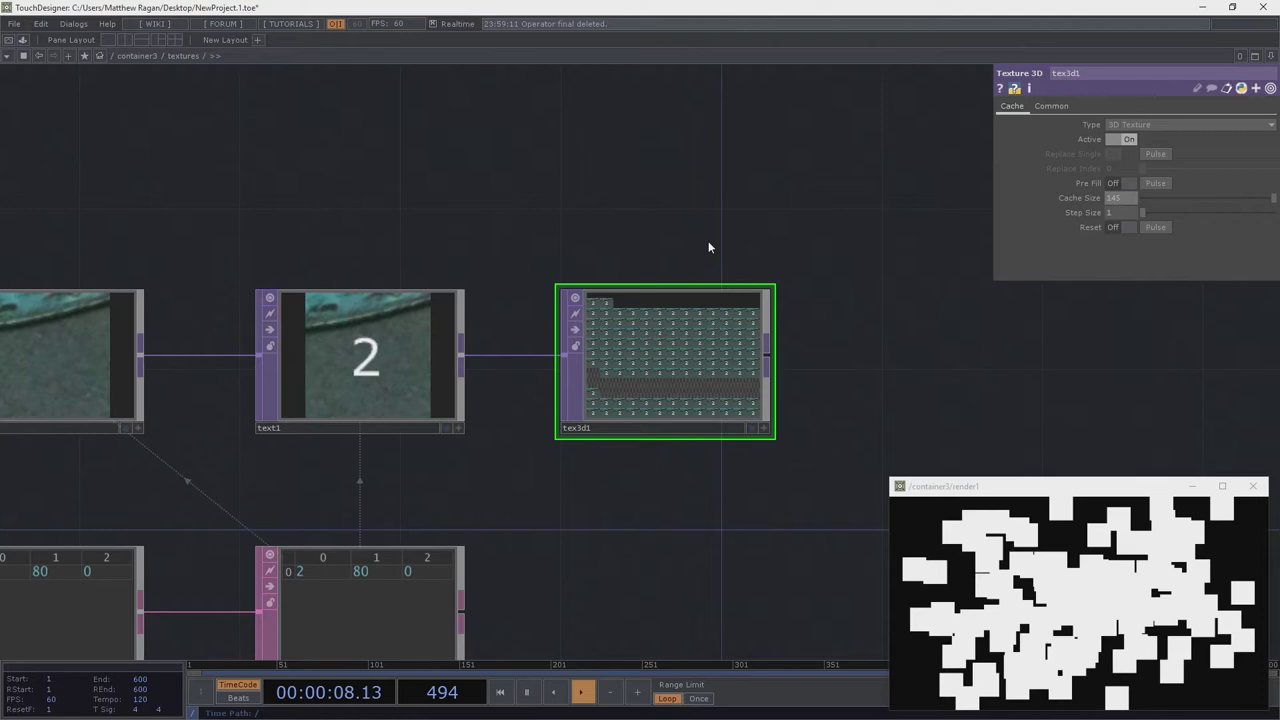
{"action": "scroll", "coordinate": [656, 382], "scroll_direction": "up", "scroll_amount": 2}
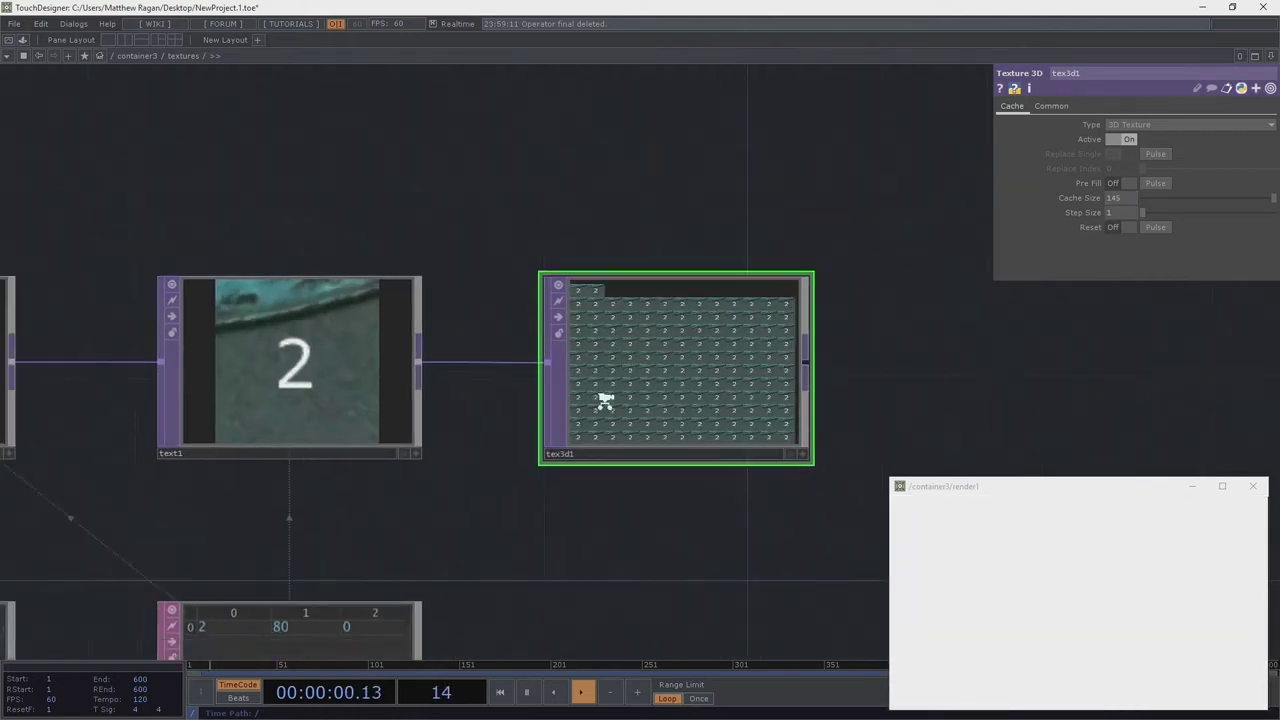
{"action": "scroll", "coordinate": [603, 400], "scroll_direction": "down", "scroll_amount": 4}
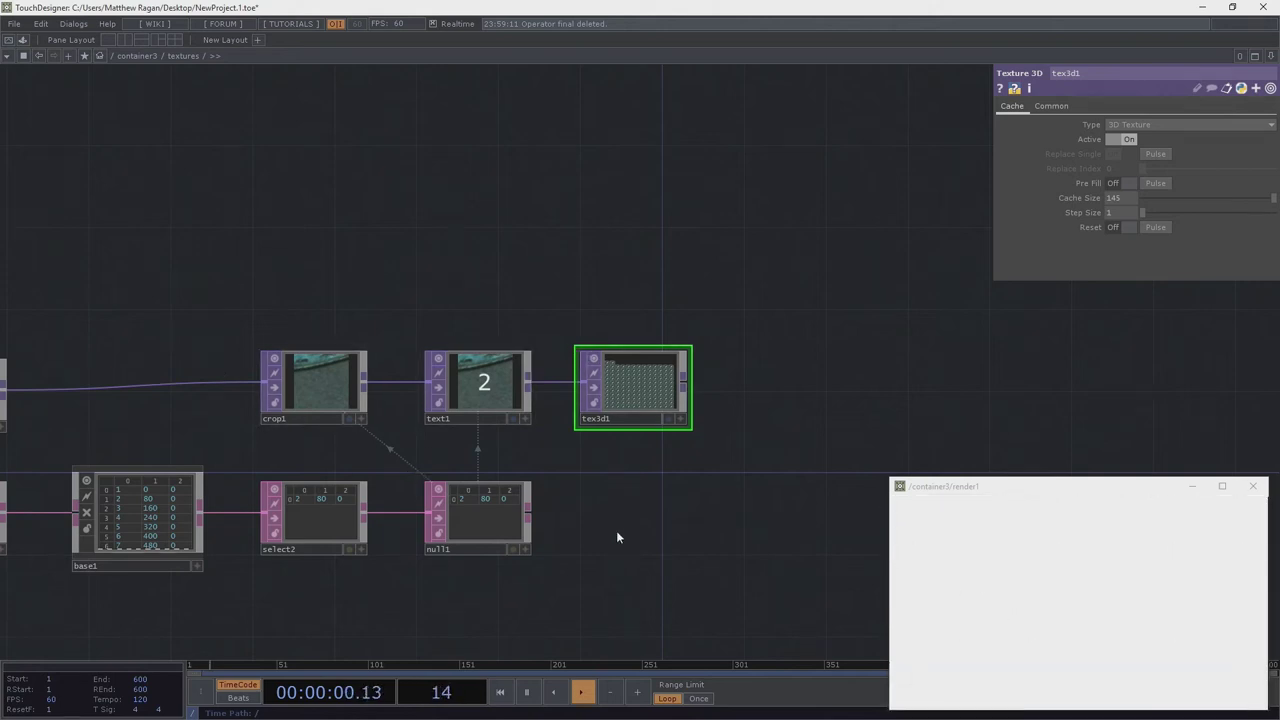
Deactivate tex3d1's continuous caching and change its type to 2D Texture Array
{"action": "scroll", "coordinate": [646, 423], "scroll_direction": "up", "scroll_amount": 3}
{"action": "left_click_drag", "start_coordinate": [728, 152], "coordinate": [652, 543]}
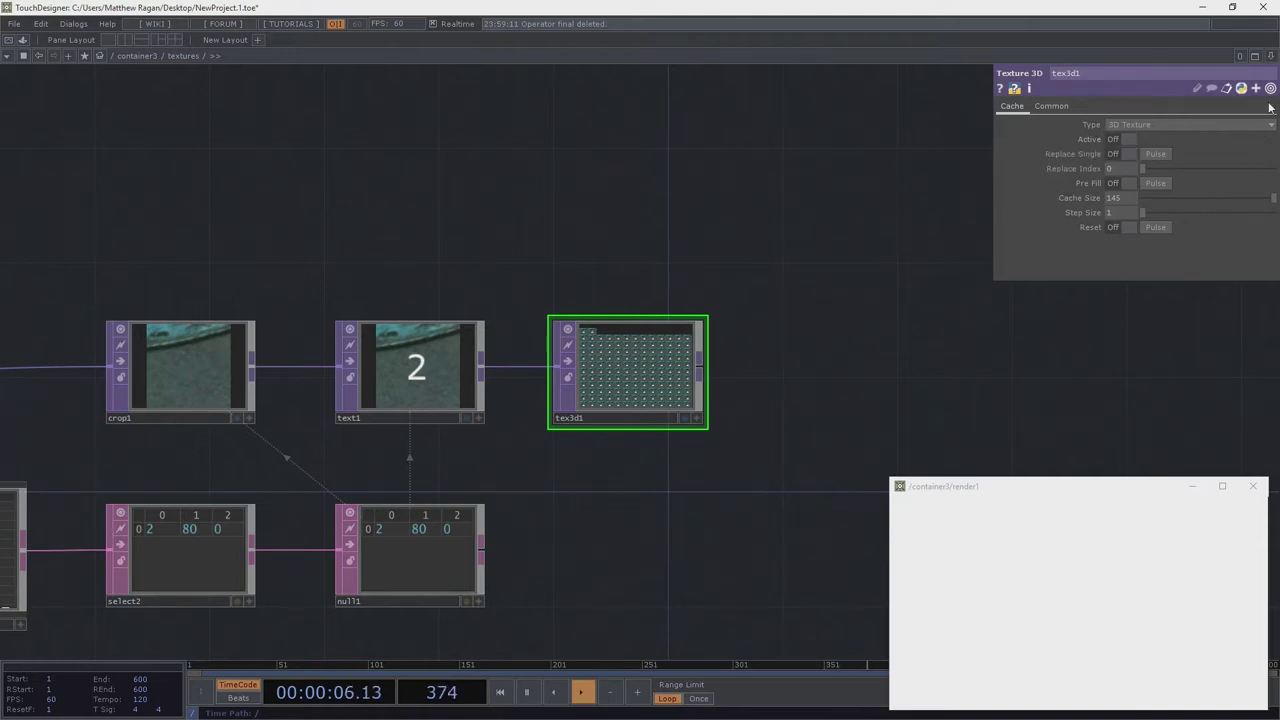
{"action": "left_click", "coordinate": [1140, 150]}
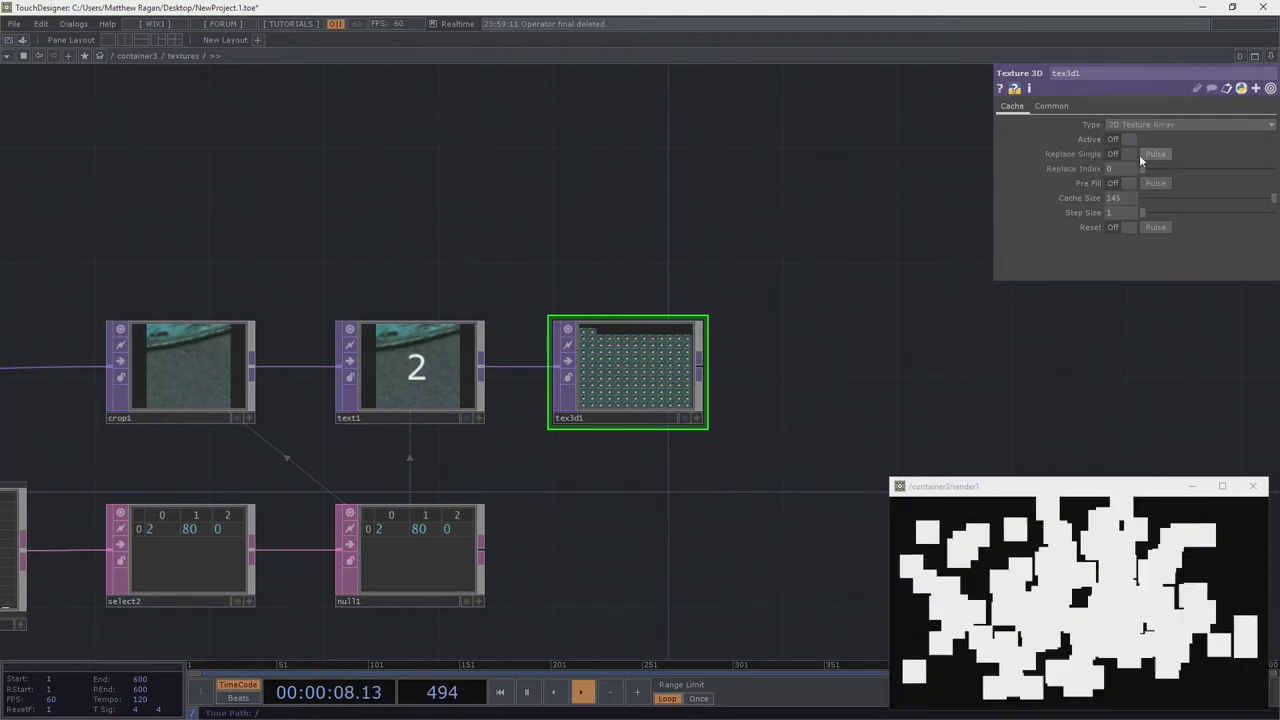
{"action": "scroll", "coordinate": [917, 288], "scroll_direction": "up", "scroll_amount": 5}
{"action": "scroll", "coordinate": [292, 242], "scroll_direction": "up", "scroll_amount": 3}
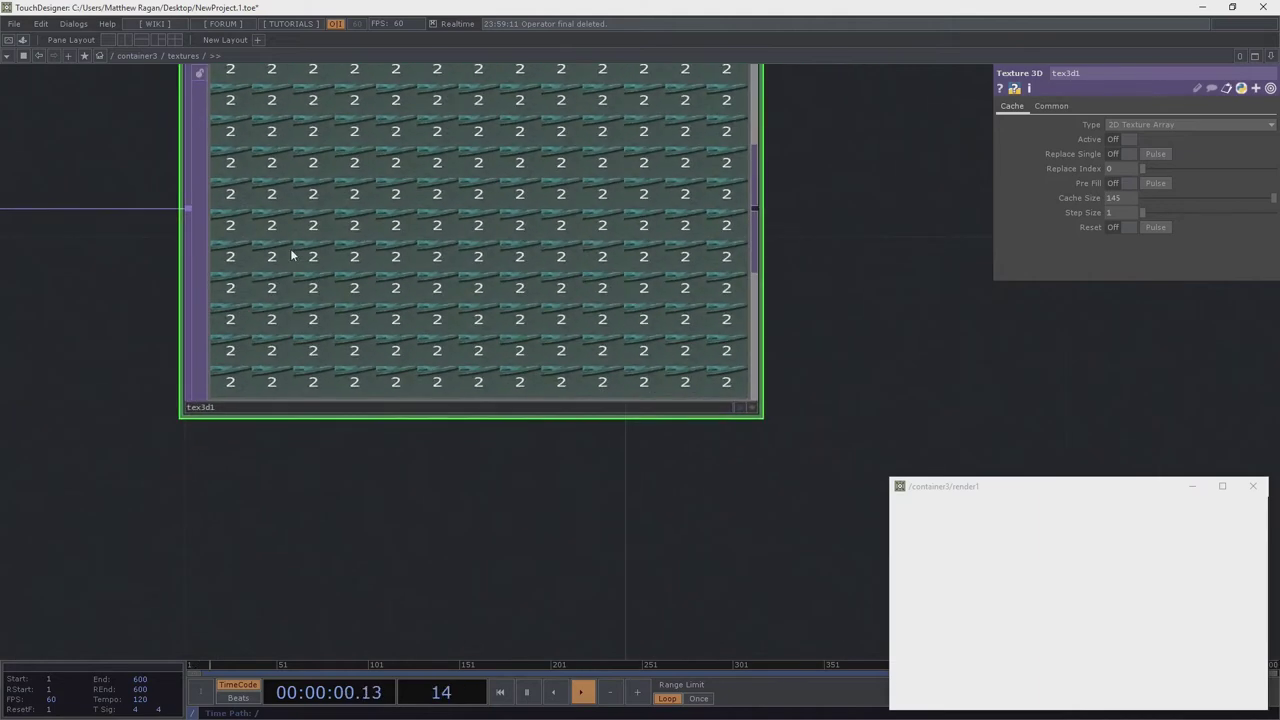
{"action": "scroll", "coordinate": [290, 260], "scroll_direction": "down", "scroll_amount": 4}
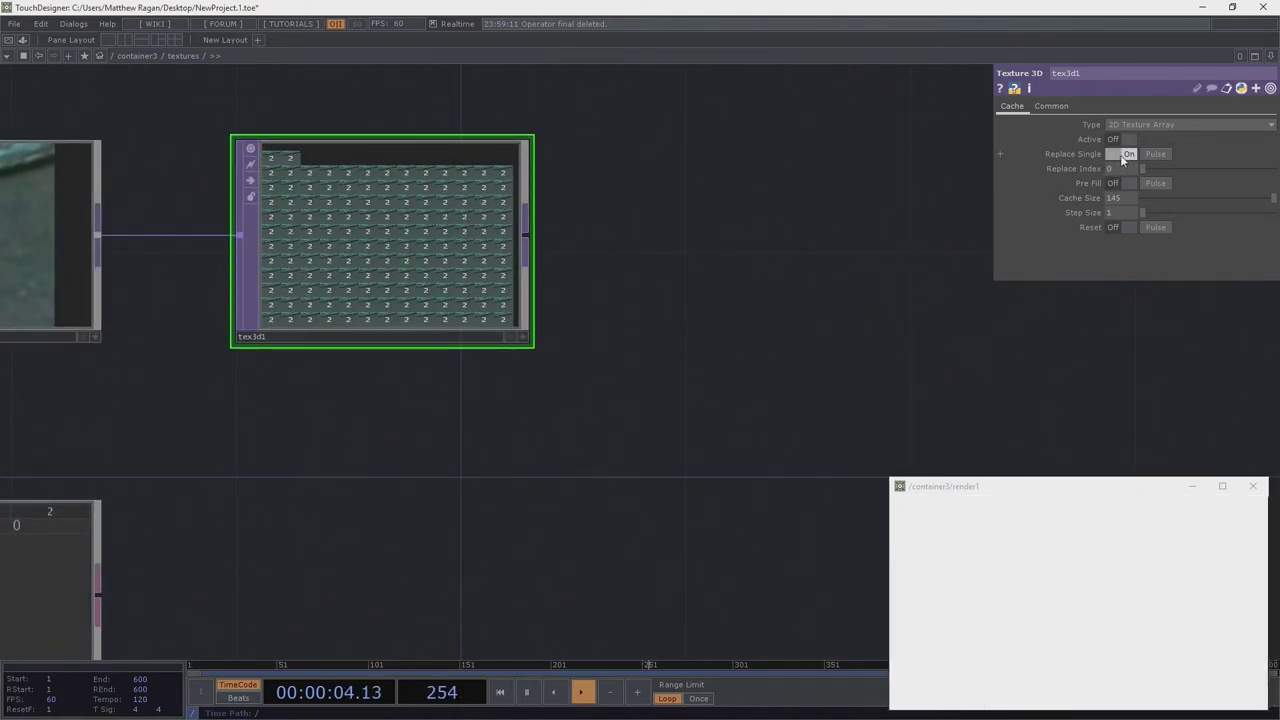
Turn on Replace Single for tex3d1, keeping replace index 0, and inspect the cache
{"action": "left_click", "coordinate": [1127, 155]}
{"action": "scroll", "coordinate": [457, 297], "scroll_direction": "up", "scroll_amount": 2}
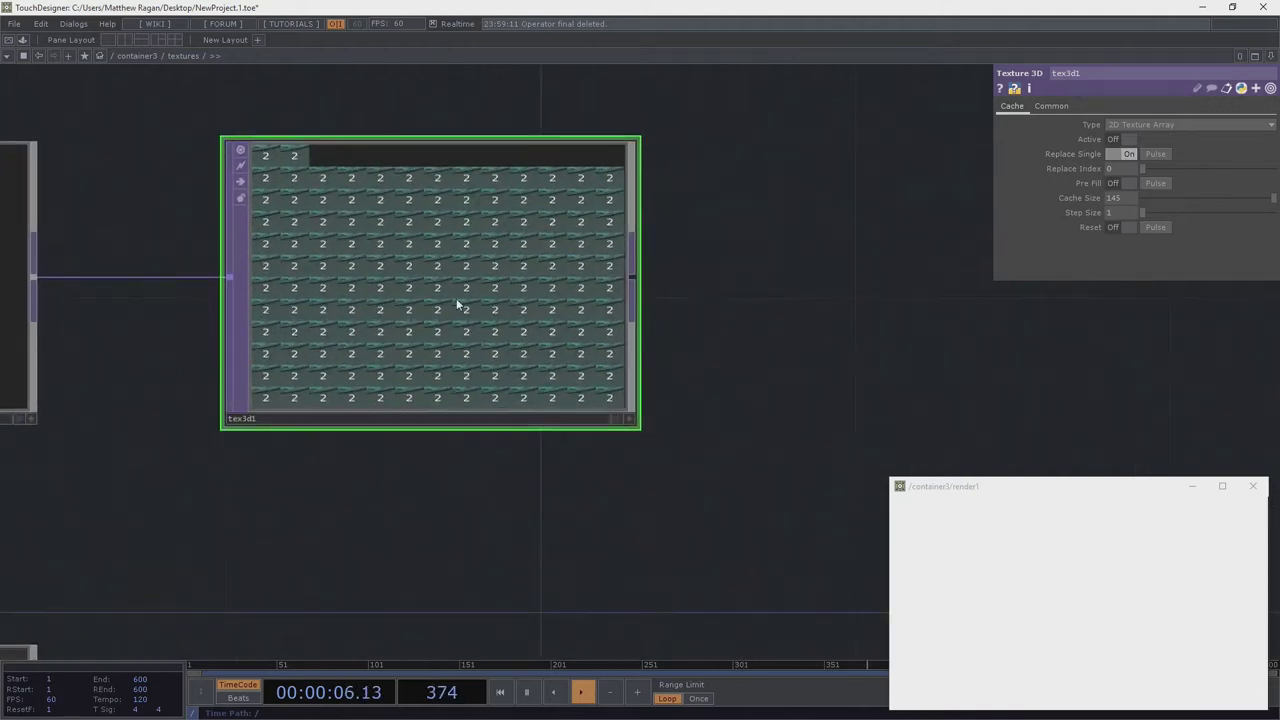
{"action": "scroll", "coordinate": [434, 366], "scroll_direction": "down", "scroll_amount": 2}
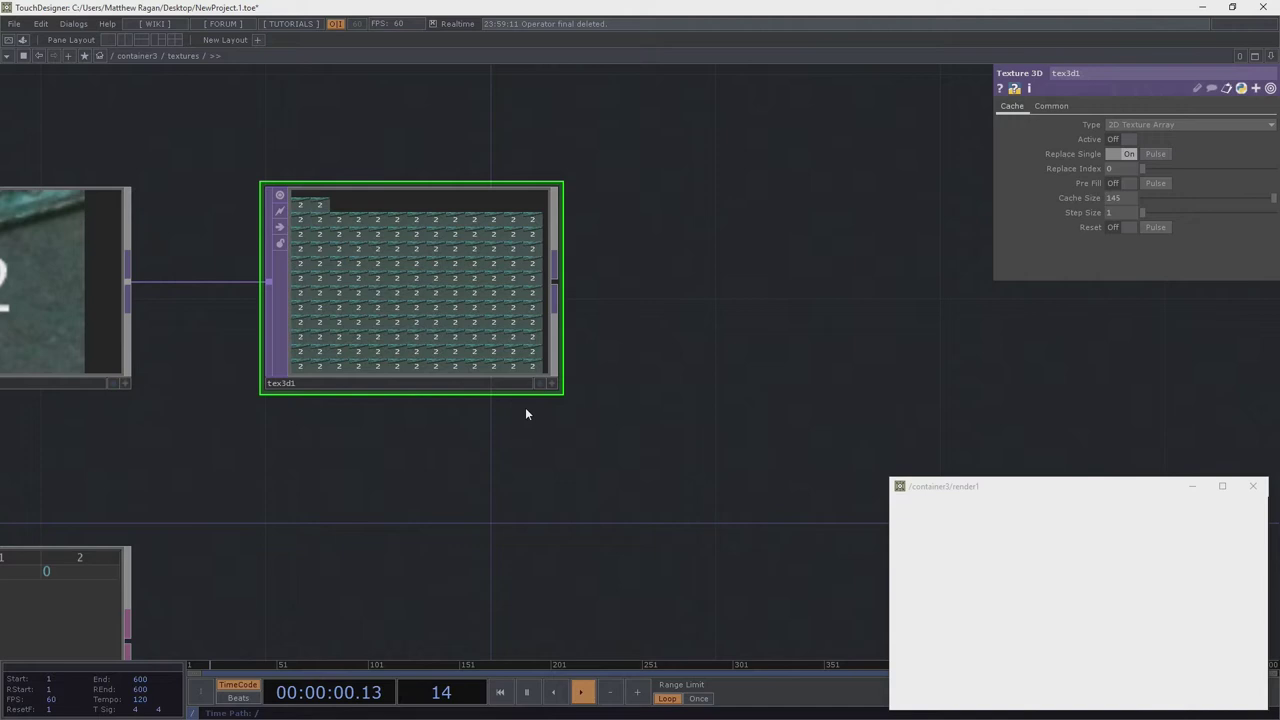
{"action": "left_click_drag", "start_coordinate": [473, 434], "coordinate": [726, 298]}
{"action": "scroll", "coordinate": [726, 298], "scroll_direction": "down", "scroll_amount": 4}
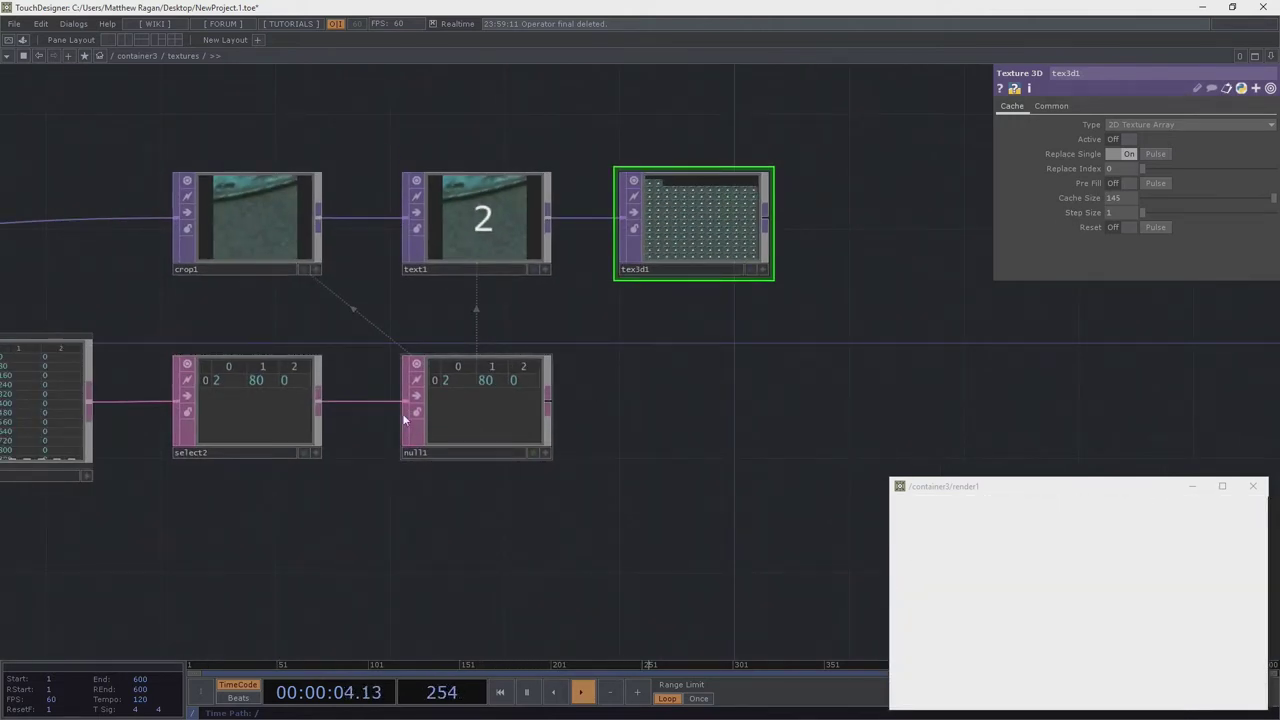
Set select2's start and end row index to 0 to test replacing slot 0 of tex3d1
{"action": "left_click", "coordinate": [243, 424]}
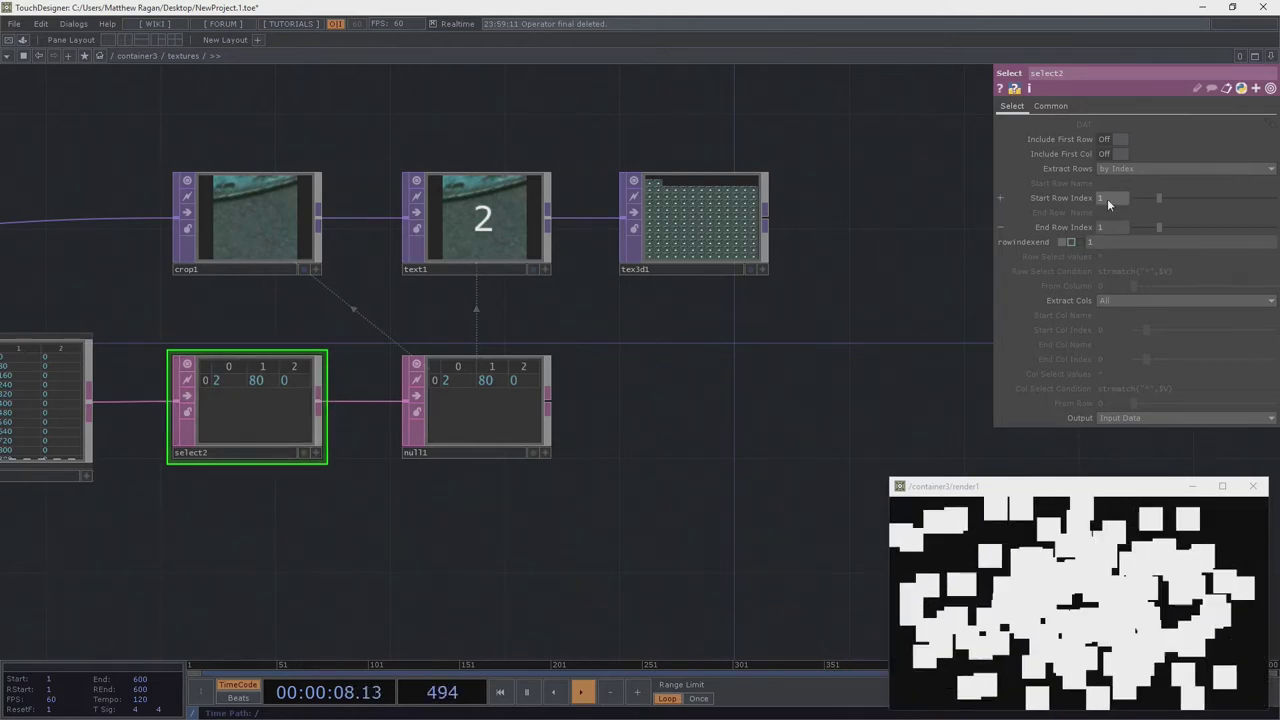
{"action": "left_click_drag", "start_coordinate": [1107, 198], "coordinate": [1079, 197]}
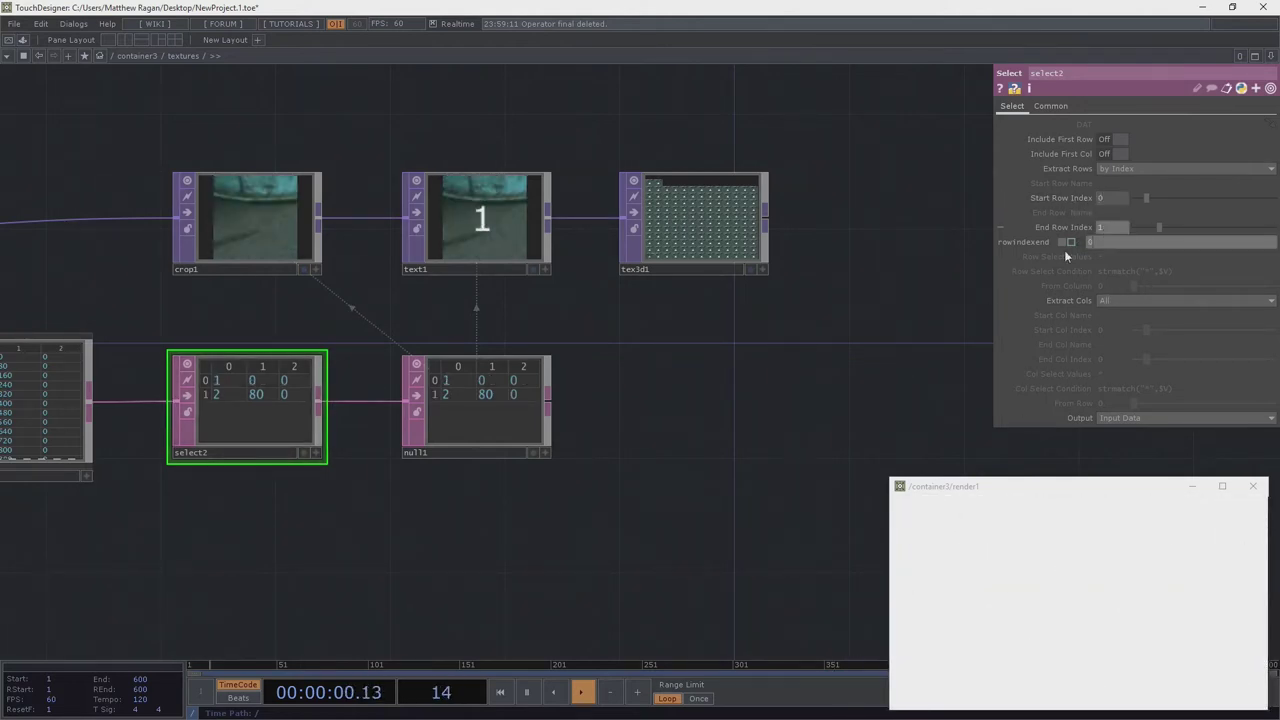
{"action": "left_click", "coordinate": [700, 220]}
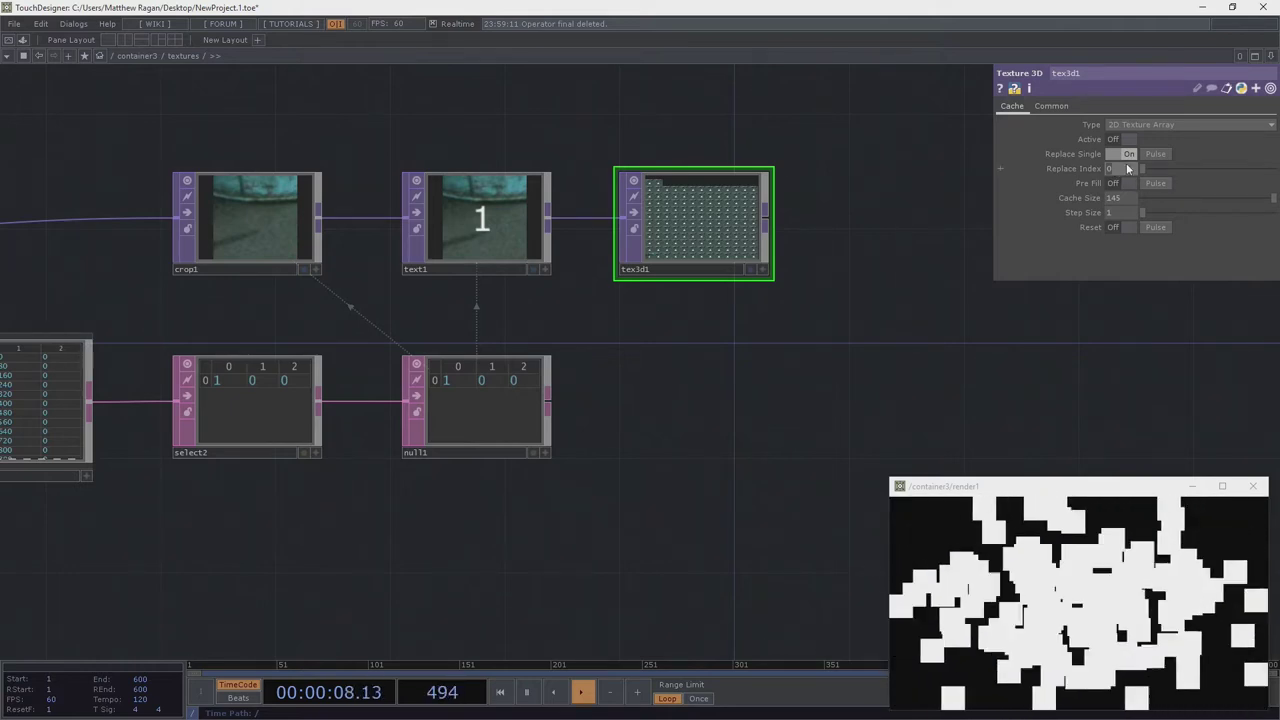
{"action": "scroll", "coordinate": [760, 240], "scroll_direction": "up", "scroll_amount": 5}
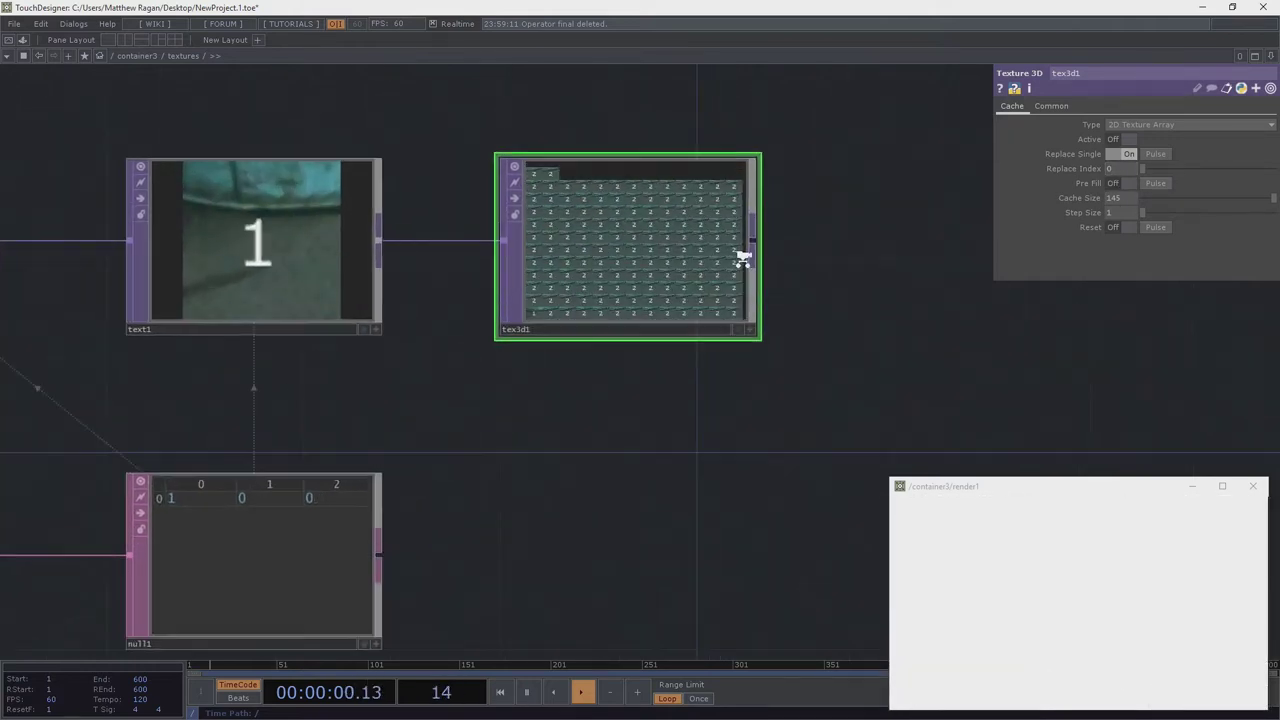
{"action": "left_click", "coordinate": [1155, 154]}
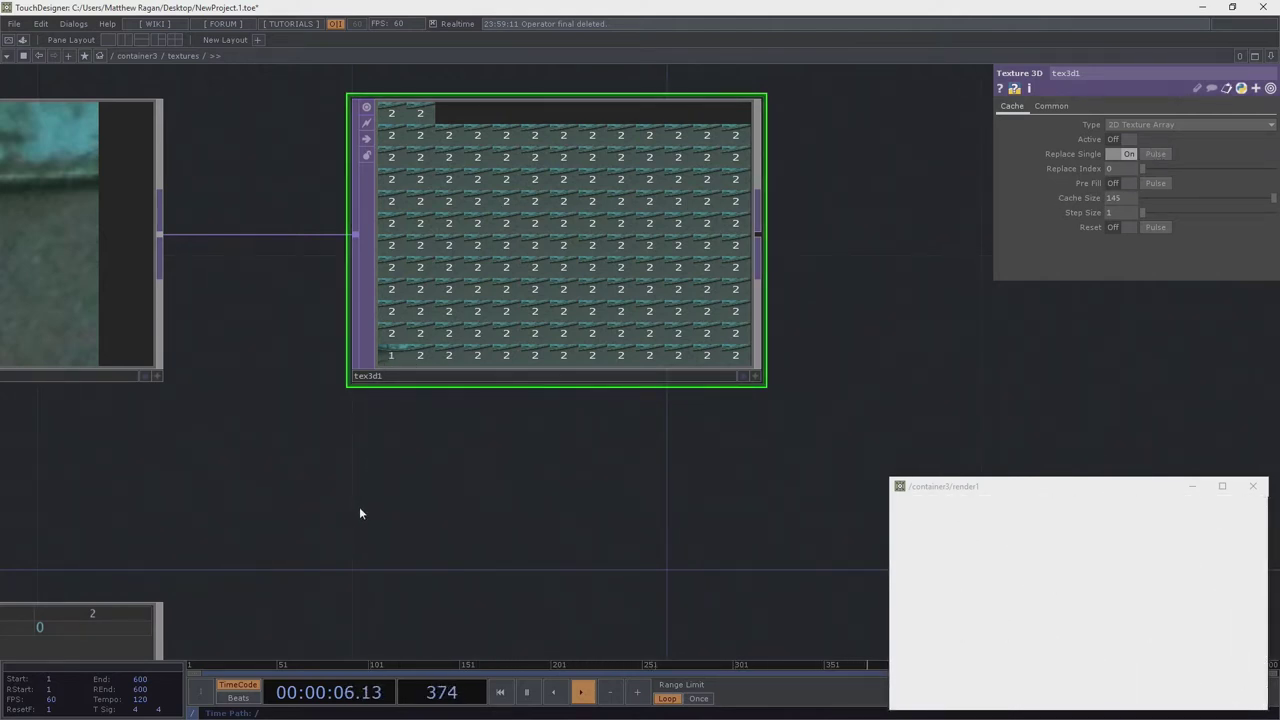
Set select2's start and end row index to 3 to feed another tile into slot 0
{"action": "left_click_drag", "start_coordinate": [231, 452], "coordinate": [420, 321]}
{"action": "scroll", "coordinate": [420, 321], "scroll_direction": "down", "scroll_amount": 6}
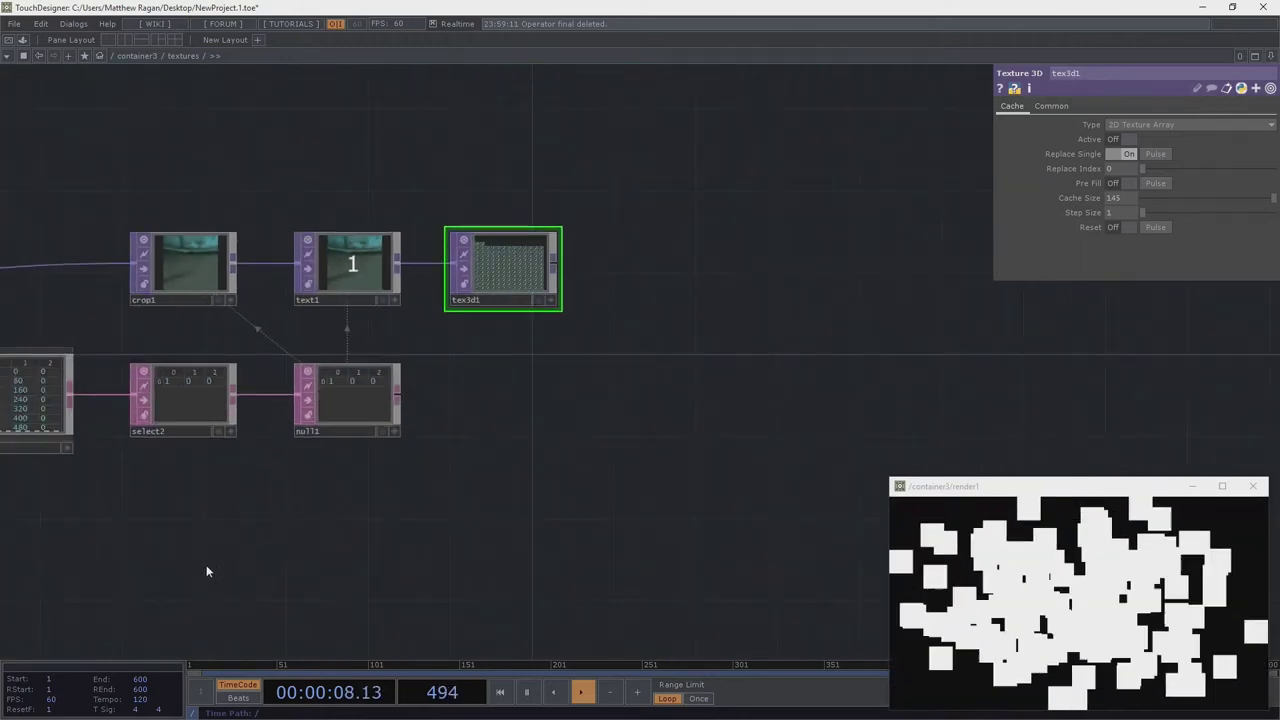
{"action": "right_click_drag", "start_coordinate": [186, 537], "coordinate": [164, 388]}
{"action": "left_click_drag", "start_coordinate": [1105, 199], "coordinate": [1072, 232]}
{"action": "type", "text": "33"}
{"action": "key", "text": "Return"}
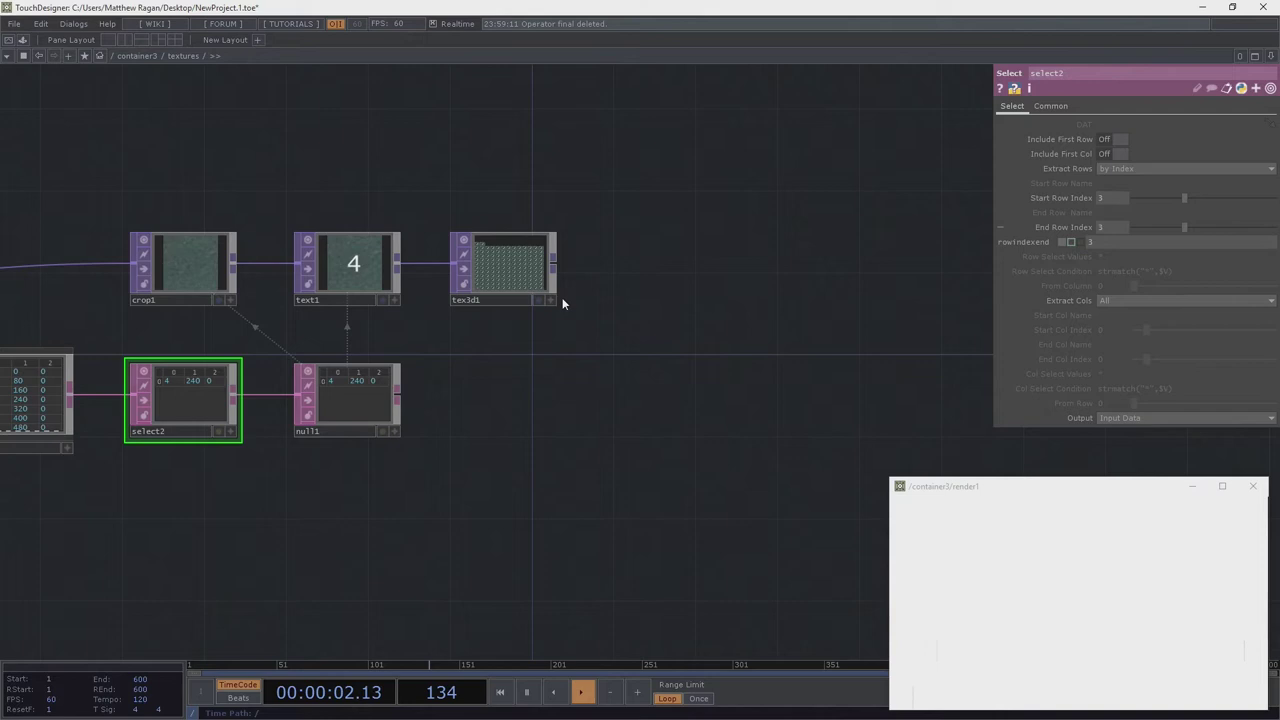
Set select2's start and end row index to 2
{"action": "scroll", "coordinate": [563, 297], "scroll_direction": "up", "scroll_amount": 3}
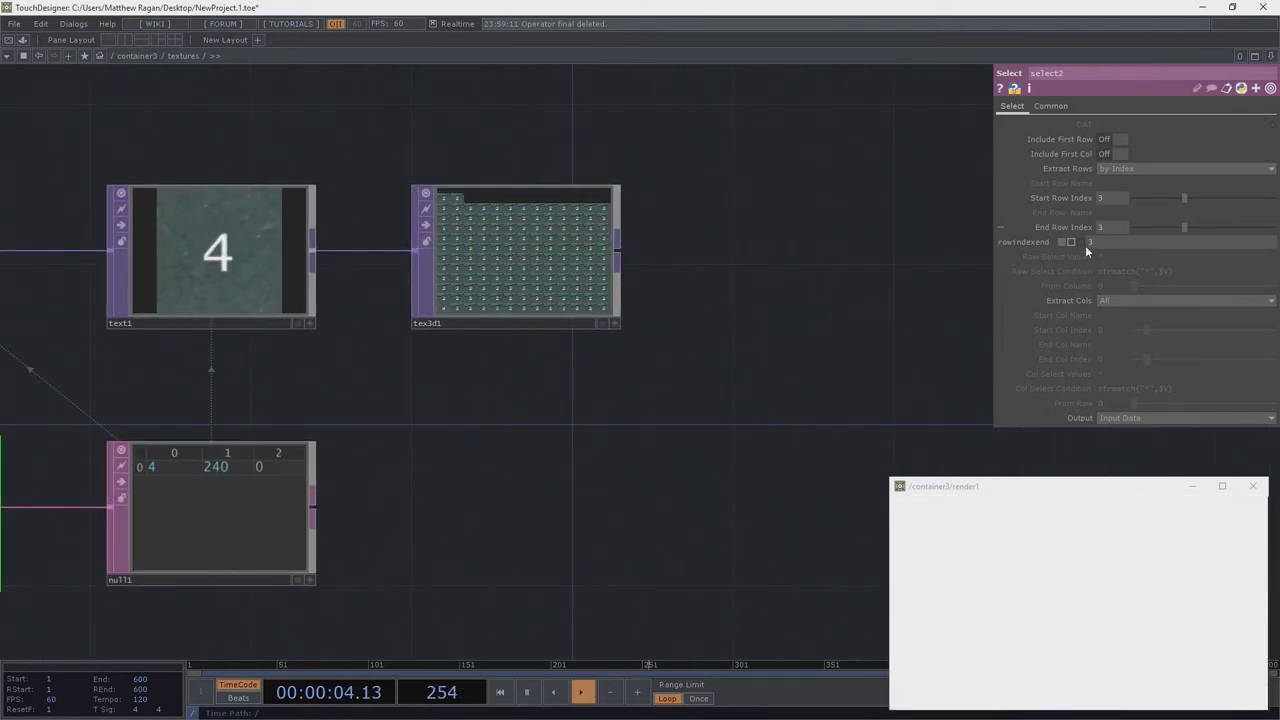
{"action": "key", "text": "Tab"}
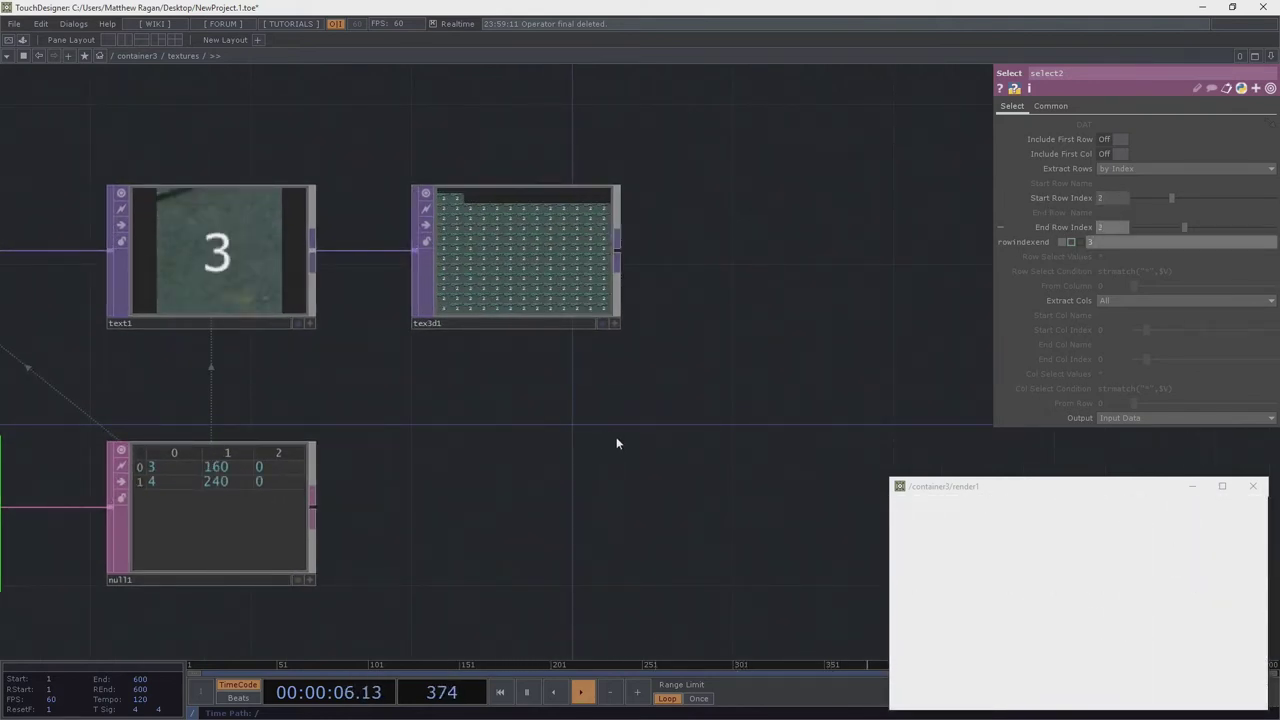
{"action": "type", "text": "2"}
{"action": "key", "text": "Return"}
Set tex3d1's replace index to 2, check the replaced slot, and turn off Replace Single
{"action": "left_click", "coordinate": [532, 259]}
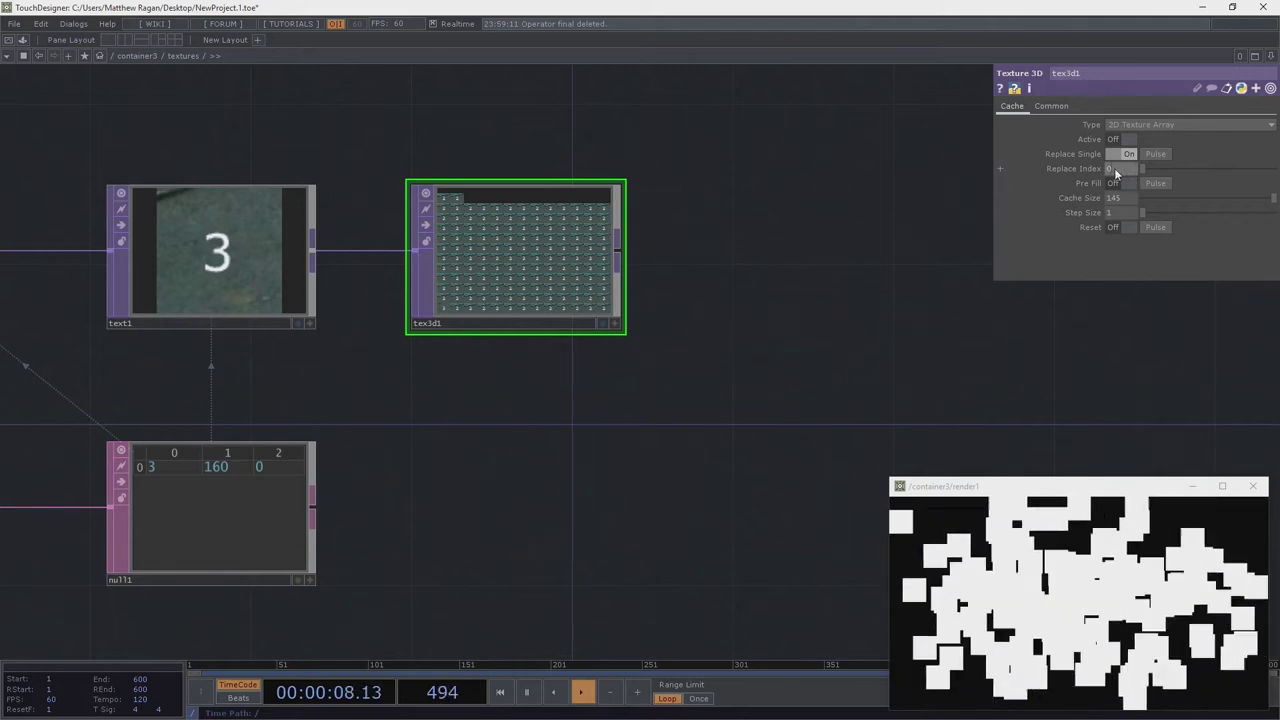
{"action": "scroll", "coordinate": [770, 311], "scroll_direction": "up", "scroll_amount": 5}
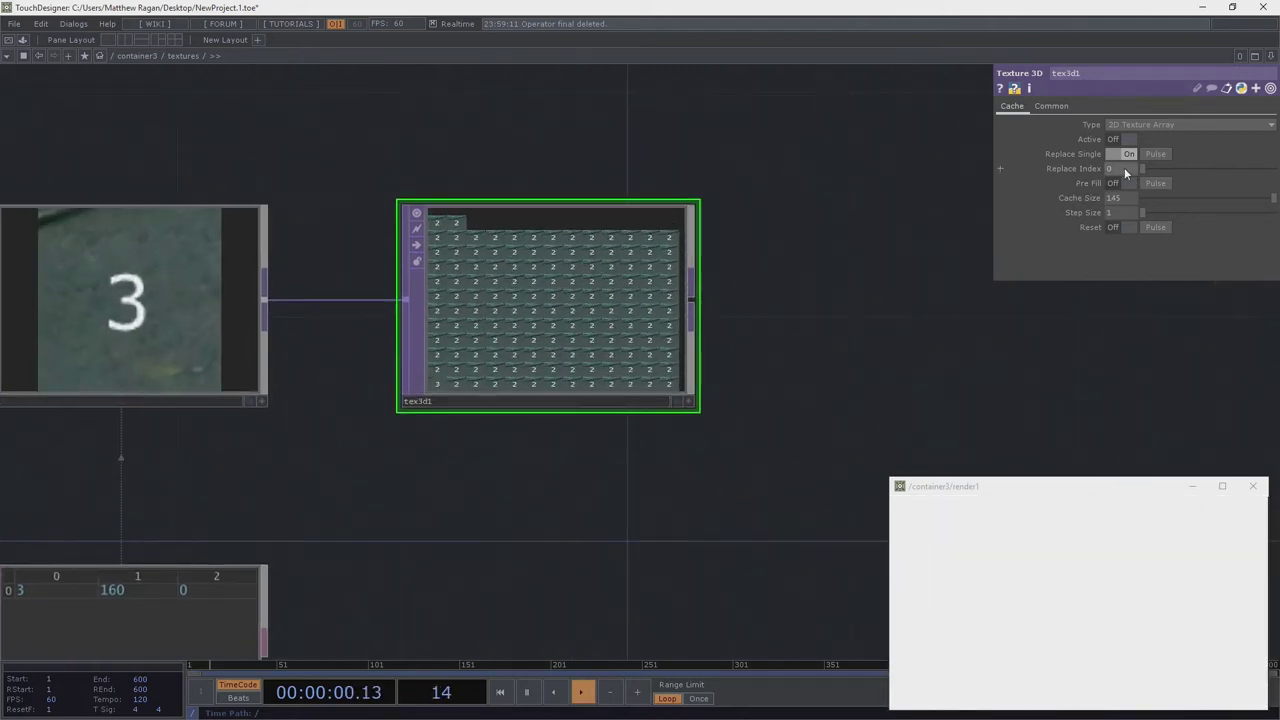
{"action": "key", "text": "Return"}
{"action": "scroll", "coordinate": [448, 420], "scroll_direction": "up", "scroll_amount": 3}
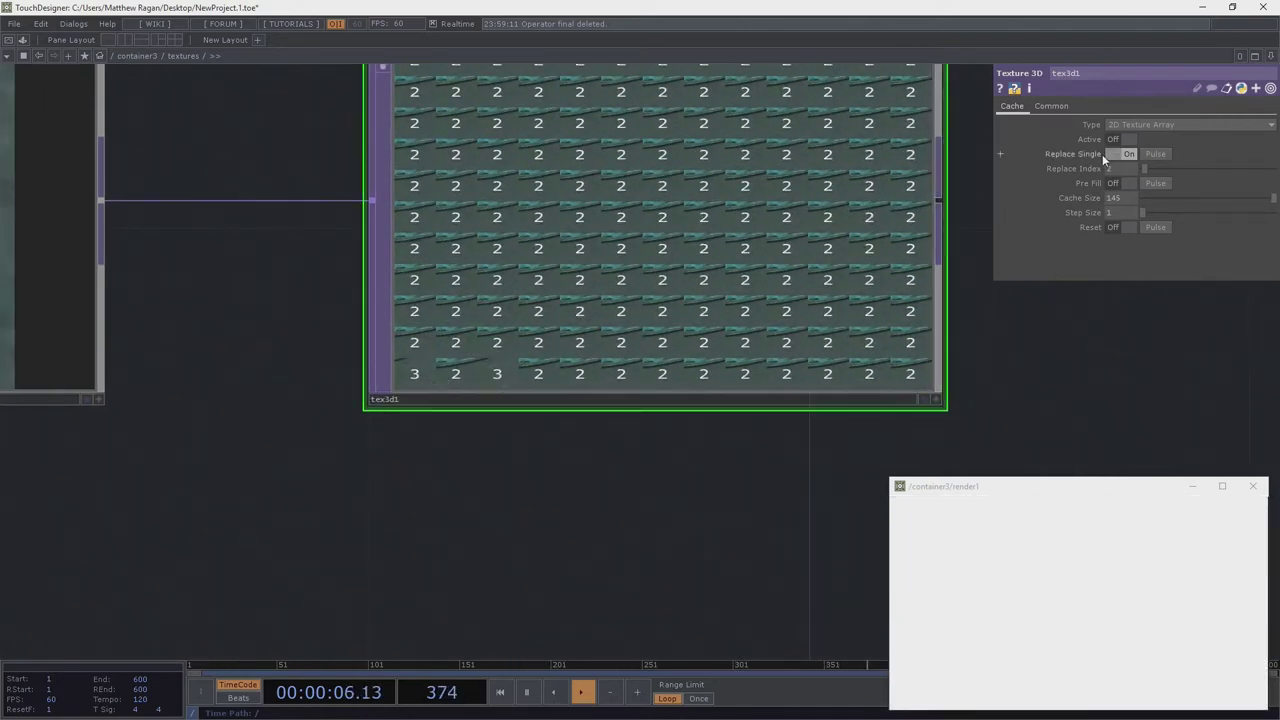
{"action": "left_click", "coordinate": [1127, 155]}
{"action": "scroll", "coordinate": [608, 428], "scroll_direction": "down", "scroll_amount": 5}
Set select2's start and end row index back to 0
{"action": "left_click", "coordinate": [349, 396]}
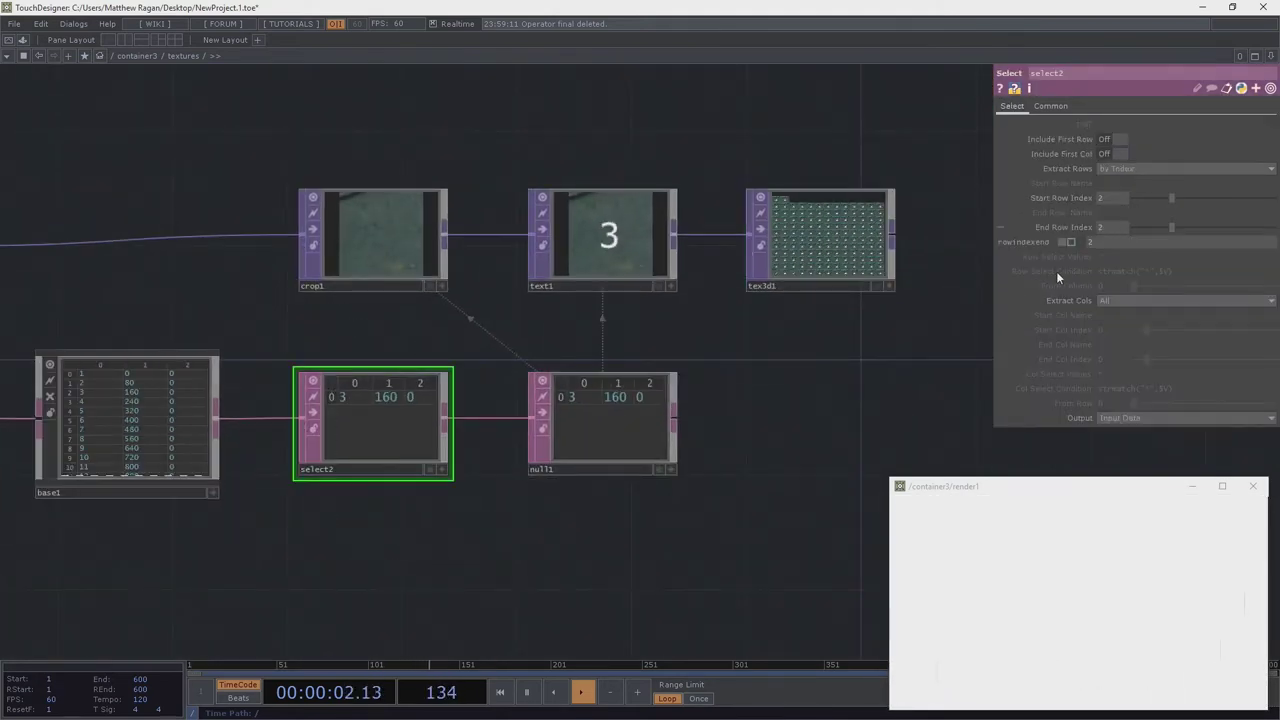
{"action": "left_click", "coordinate": [1116, 199]}
{"action": "type", "text": "0"}
{"action": "left_click", "coordinate": [1104, 242]}
{"action": "type", "text": "0"}
{"action": "left_click", "coordinate": [893, 323]}
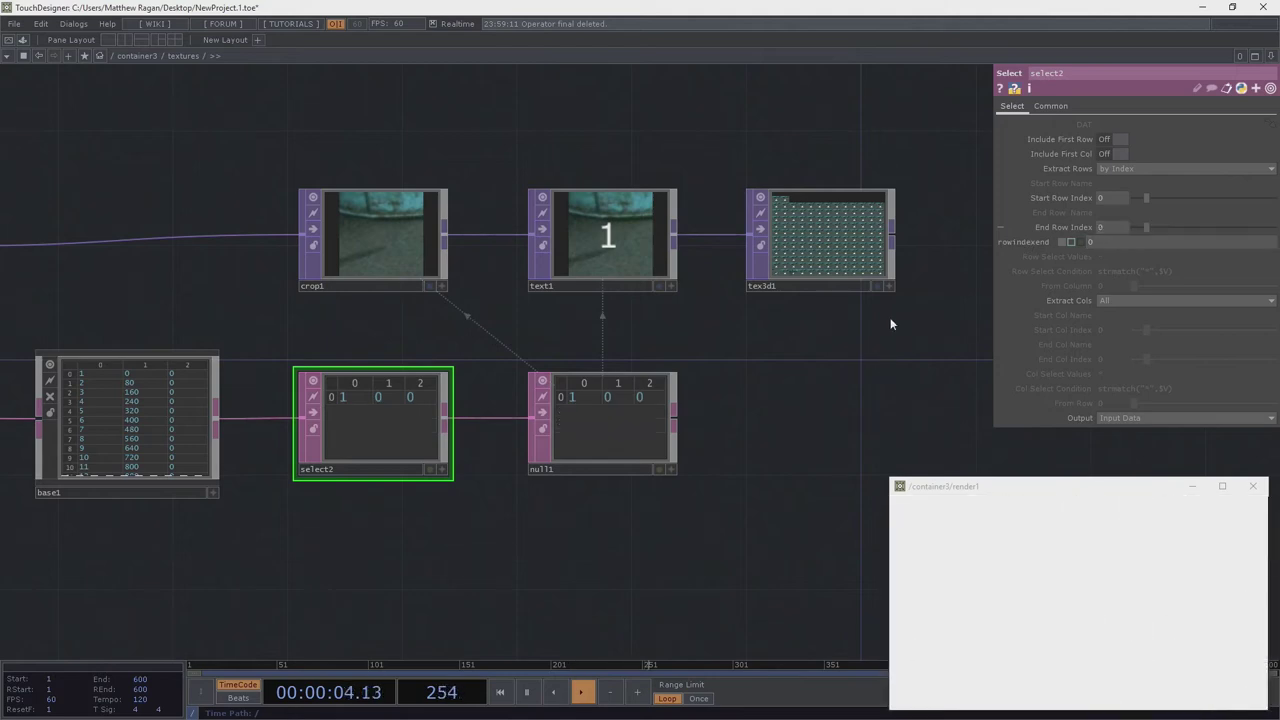
Use Replace Single on tex3d1 to write the current tile into slot 2, and turn the option off again
{"action": "scroll", "coordinate": [896, 266], "scroll_direction": "up", "scroll_amount": 4}
{"action": "left_click", "coordinate": [714, 263]}
{"action": "scroll", "coordinate": [898, 238], "scroll_direction": "up", "scroll_amount": 4}
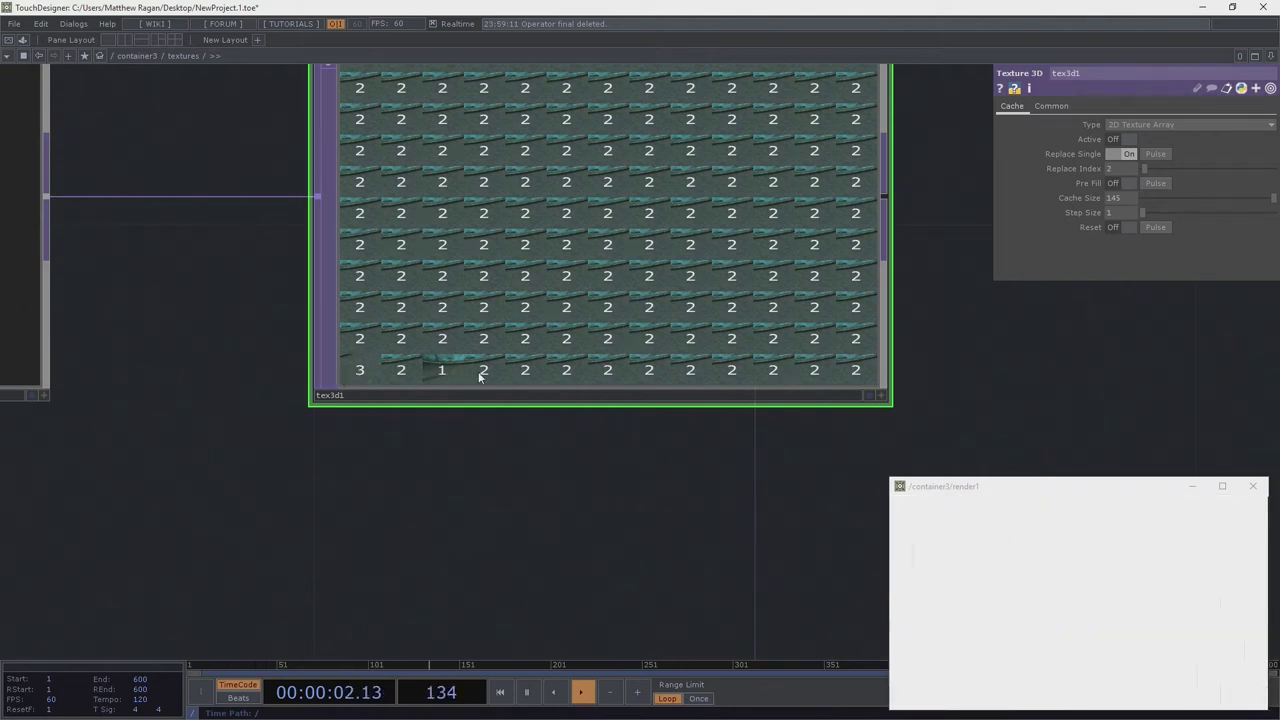
{"action": "scroll", "coordinate": [434, 464], "scroll_direction": "down", "scroll_amount": 5}
{"action": "left_click_drag", "start_coordinate": [434, 464], "coordinate": [679, 365]}
{"action": "left_click", "coordinate": [1129, 156]}
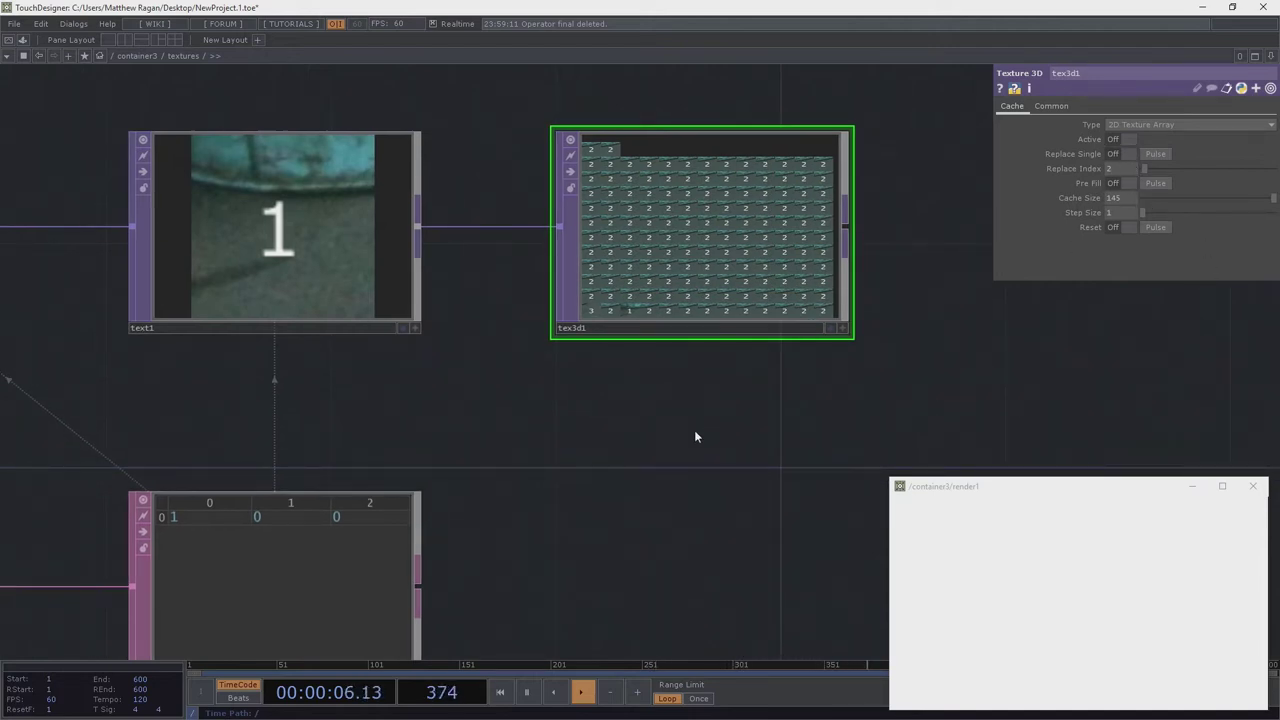
Set both the start and end row index of select2 to 2
{"action": "left_click_drag", "start_coordinate": [520, 525], "coordinate": [737, 394]}
{"action": "left_click_drag", "start_coordinate": [334, 486], "coordinate": [482, 391]}
{"action": "left_click", "coordinate": [175, 332]}
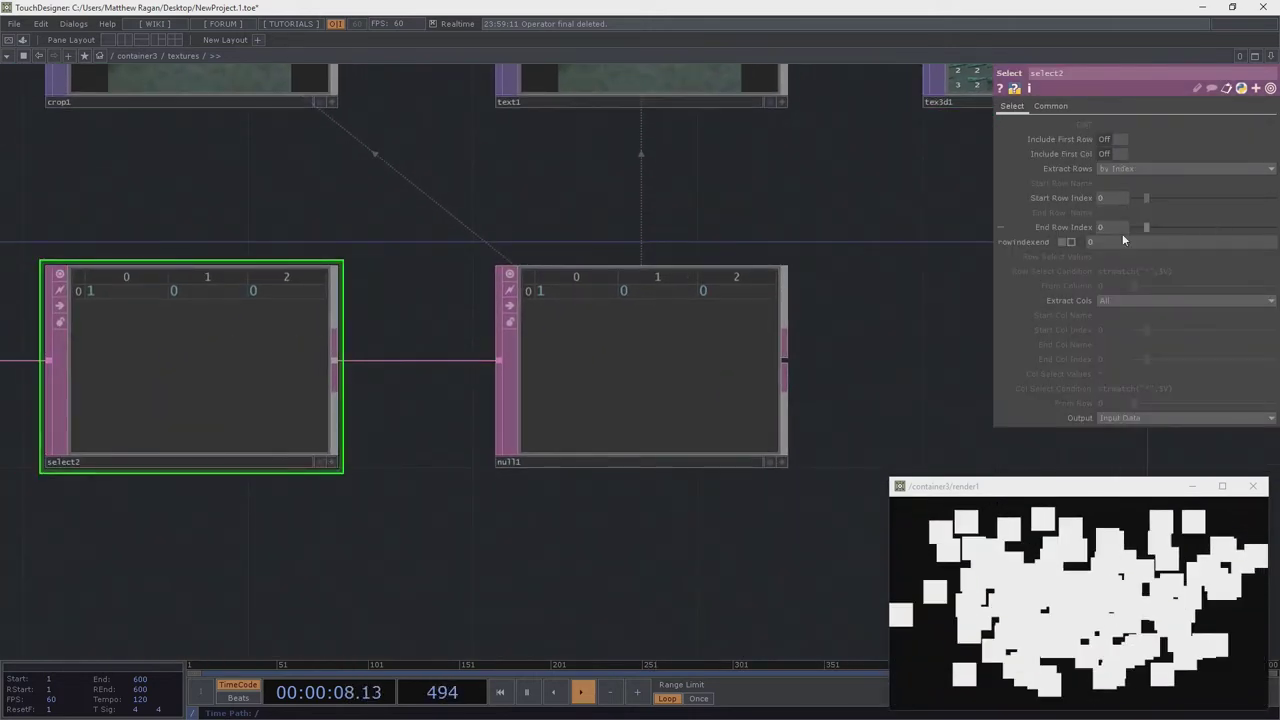
{"action": "left_click_drag", "start_coordinate": [1114, 197], "coordinate": [1045, 199]}
{"action": "type", "text": "2"}
{"action": "left_click_drag", "start_coordinate": [1117, 229], "coordinate": [1021, 246]}
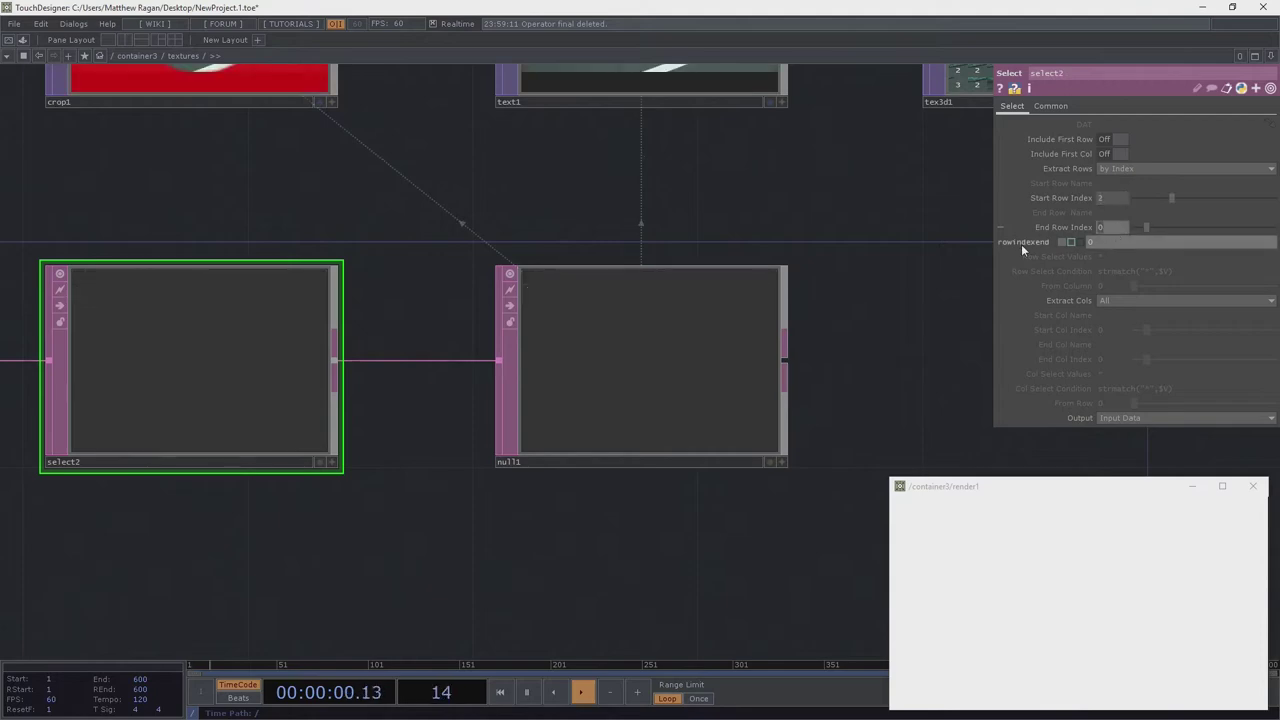
{"action": "type", "text": "2"}
Pulse Replace Single on tex3d1 to write the current tile into slot 2, and check the cache
{"action": "left_click_drag", "start_coordinate": [818, 246], "coordinate": [442, 415]}
{"action": "left_click", "coordinate": [738, 255]}
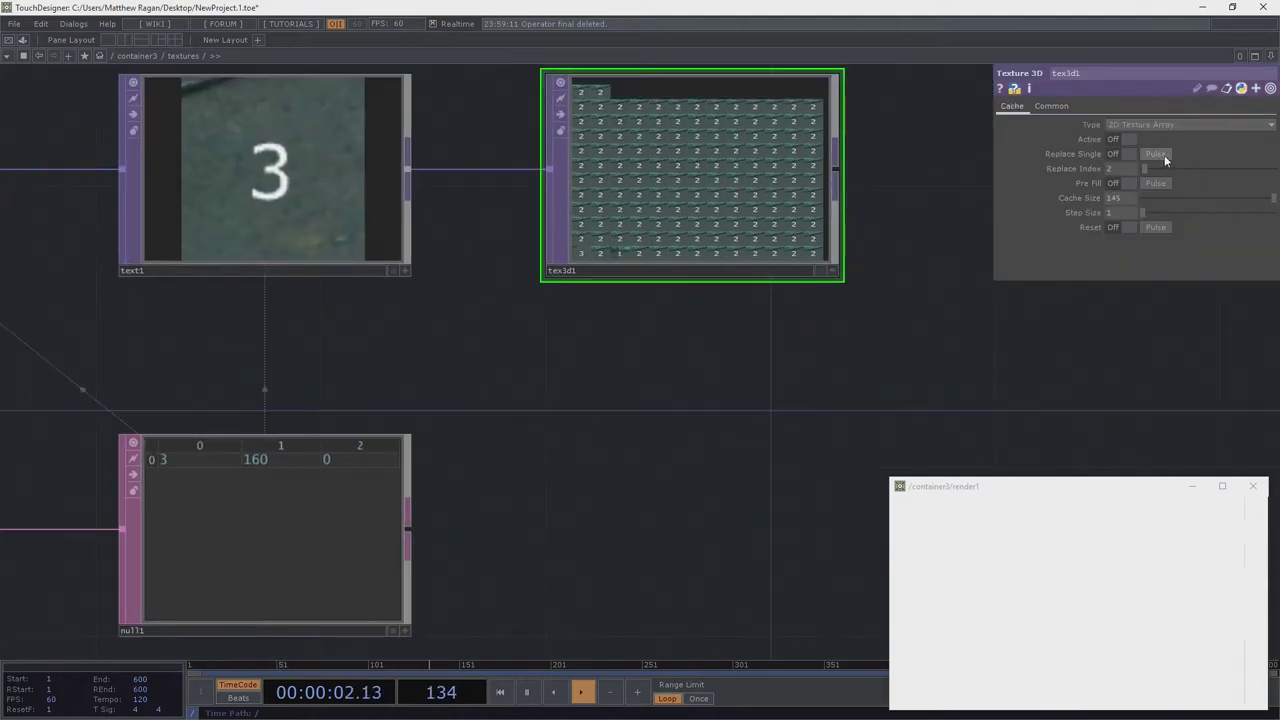
{"action": "scroll", "coordinate": [586, 257], "scroll_direction": "up", "scroll_amount": 2}
{"action": "scroll", "coordinate": [615, 250], "scroll_direction": "down", "scroll_amount": 2}
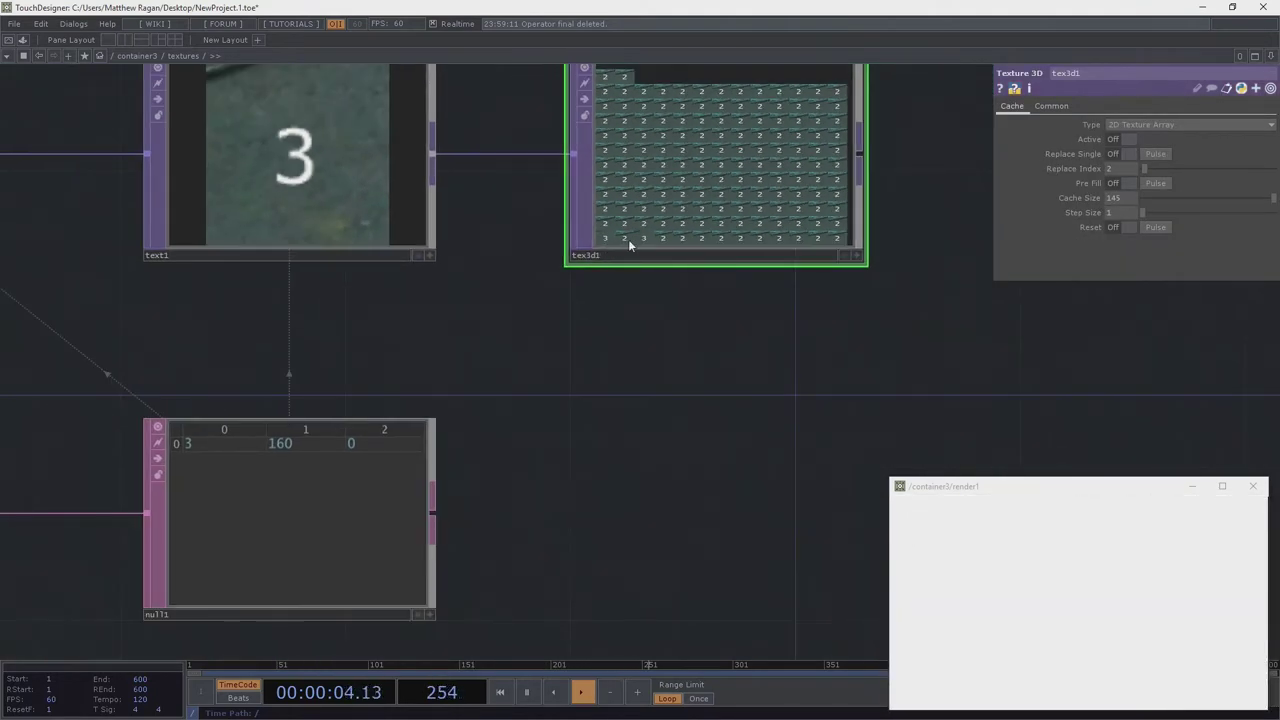
Set both the start and end row index of select2 to 3
{"action": "left_click_drag", "start_coordinate": [717, 374], "coordinate": [936, 235]}
{"action": "right_click_drag", "start_coordinate": [203, 573], "coordinate": [132, 394]}
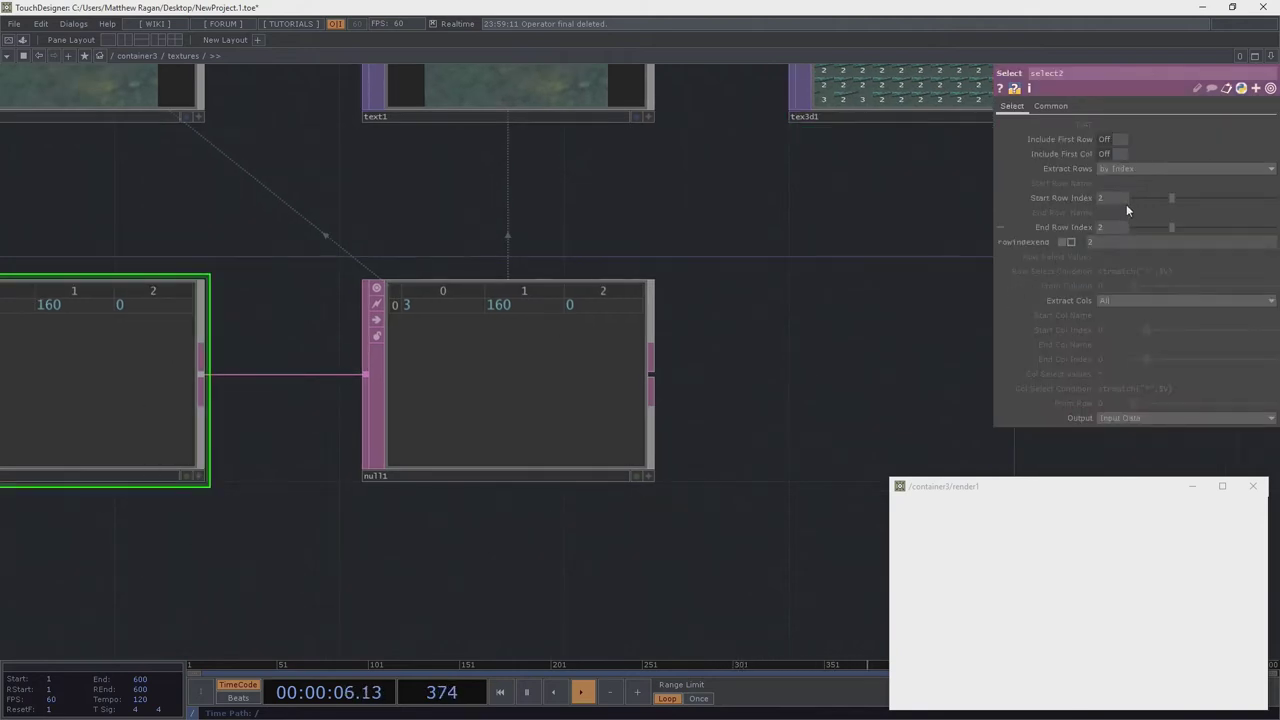
{"action": "type", "text": "3"}
{"action": "left_click", "coordinate": [1110, 227]}
{"action": "type", "text": "3"}
Pulse Replace Single on tex3d1 to overwrite slot 2 with the current tile, and set its Replace Index to 3
{"action": "left_click_drag", "start_coordinate": [685, 378], "coordinate": [429, 531]}
{"action": "right_click_drag", "start_coordinate": [795, 339], "coordinate": [768, 187]}
{"action": "left_click", "coordinate": [768, 186]}
{"action": "scroll", "coordinate": [700, 240], "scroll_direction": "up", "scroll_amount": 2}
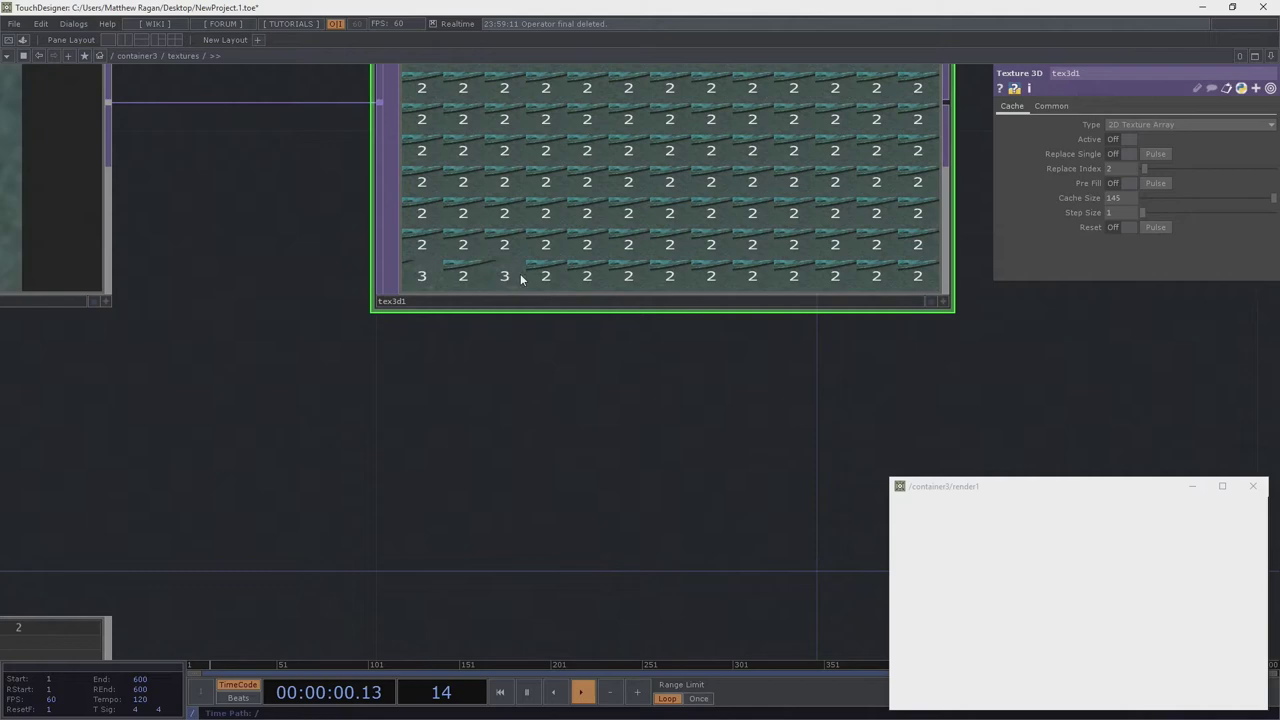
{"action": "left_click", "coordinate": [1155, 154]}
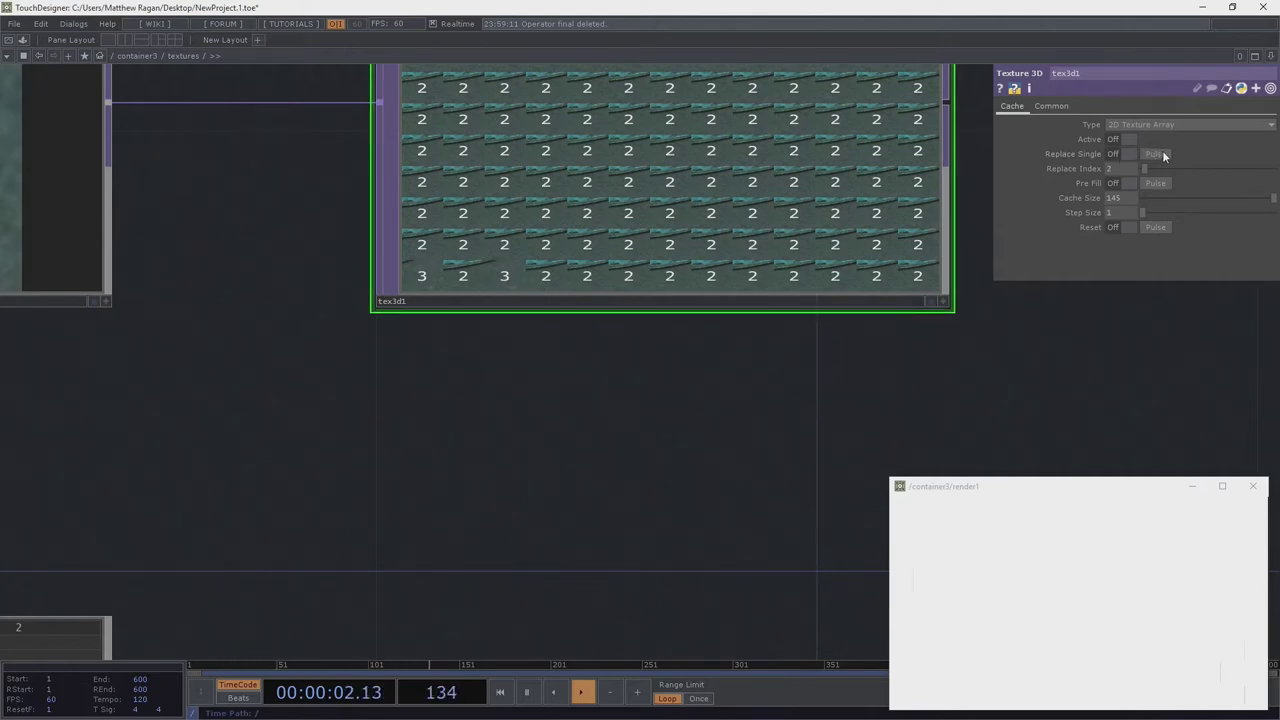
{"action": "scroll", "coordinate": [464, 329], "scroll_direction": "down", "scroll_amount": 2}
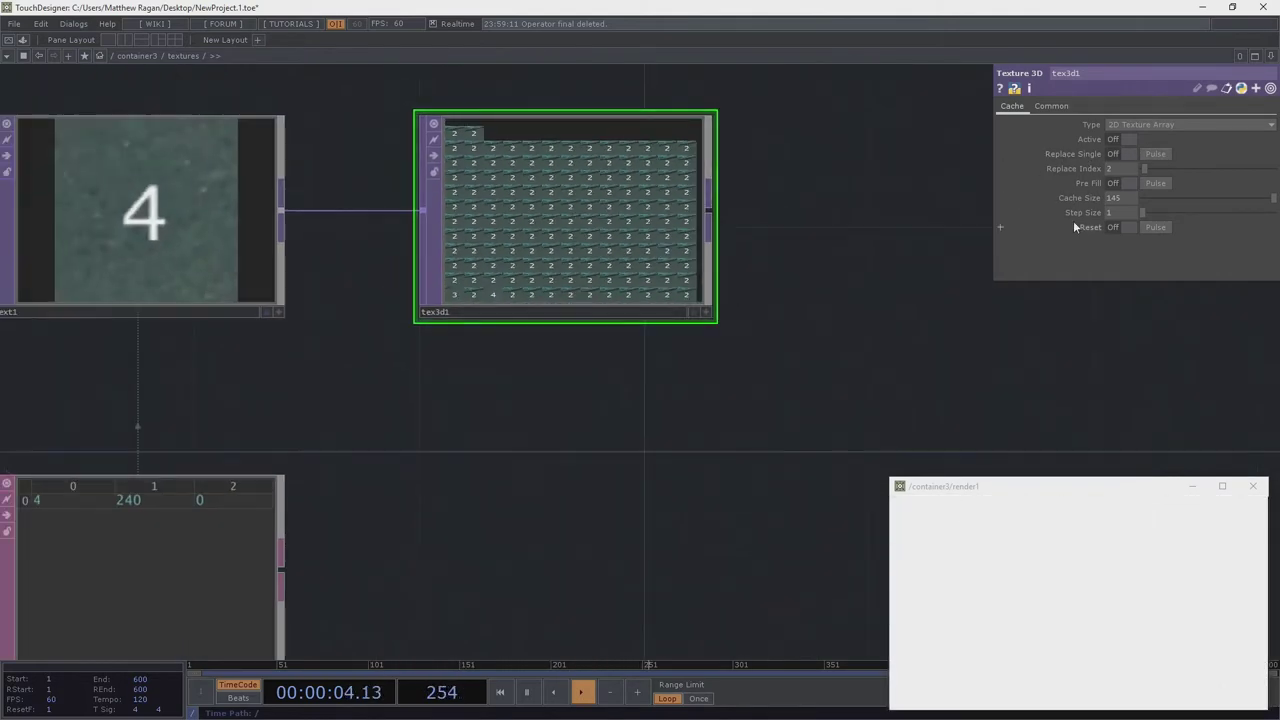
{"action": "type", "text": "3"}
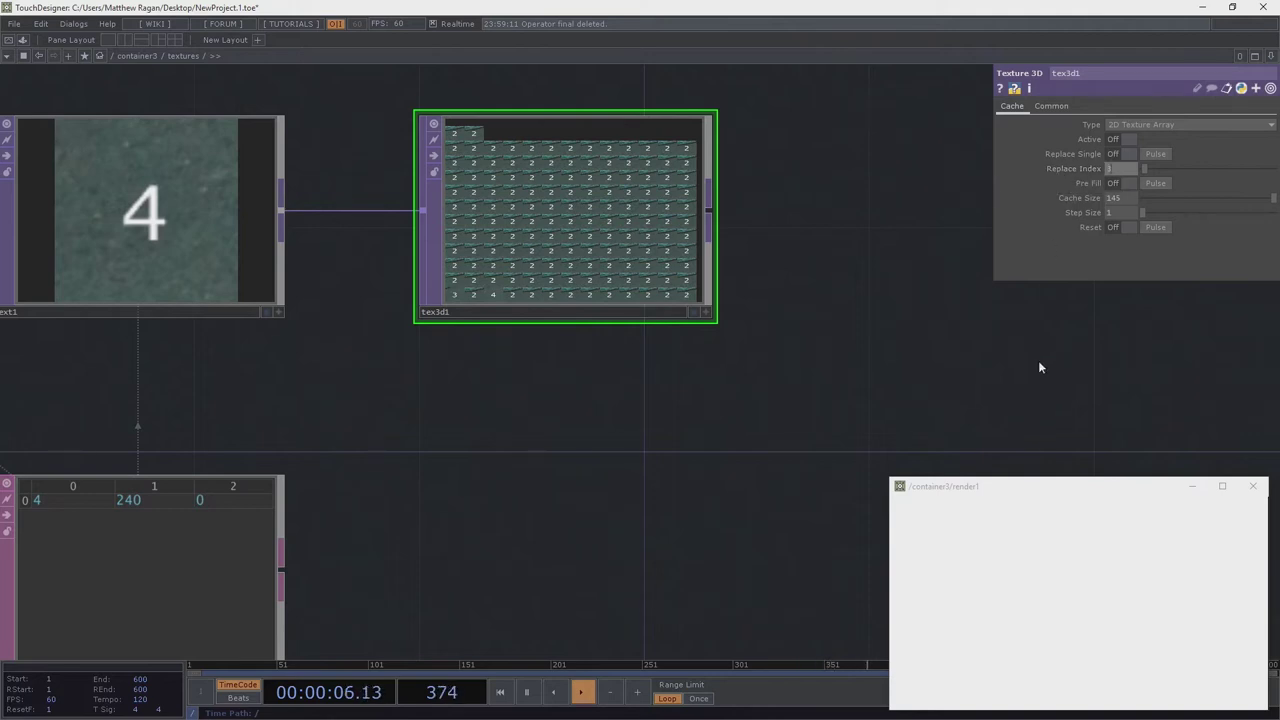
Add a Text DAT to the textures network, placed above text1
{"action": "left_click_drag", "start_coordinate": [985, 299], "coordinate": [998, 260]}
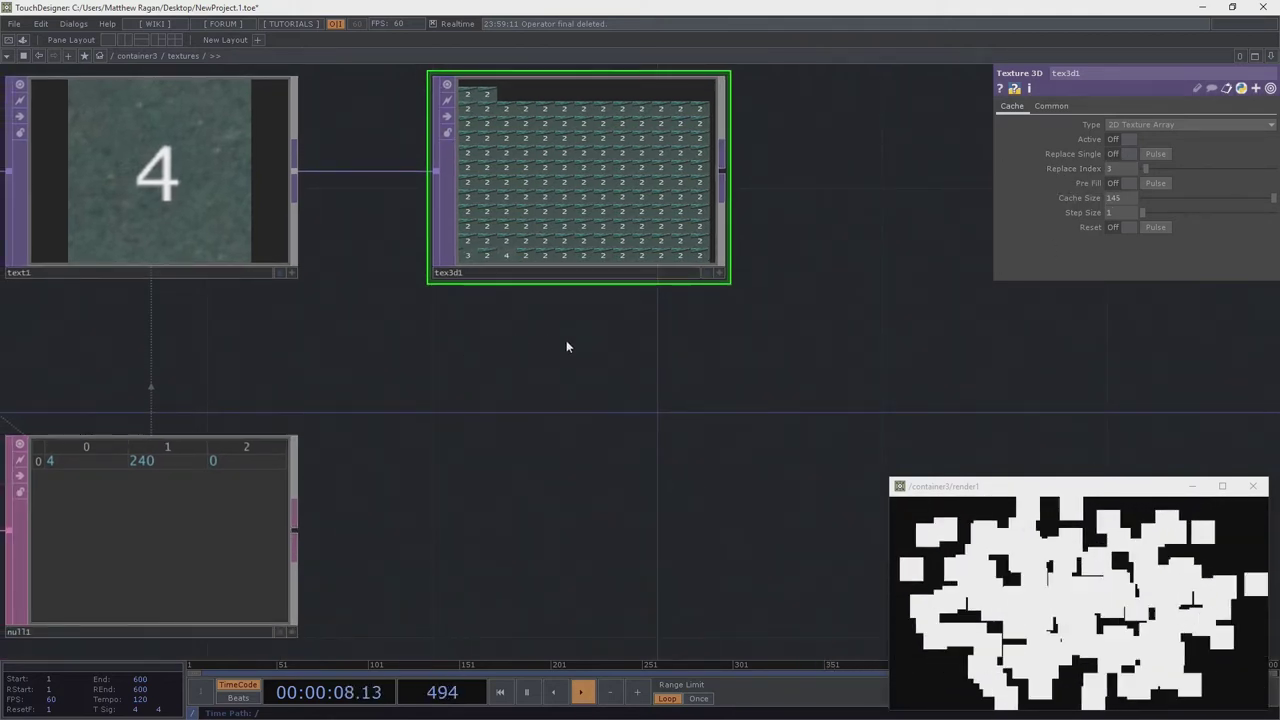
{"action": "scroll", "coordinate": [489, 441], "scroll_direction": "down", "scroll_amount": 2}
{"action": "left_click_drag", "start_coordinate": [405, 411], "coordinate": [572, 333]}
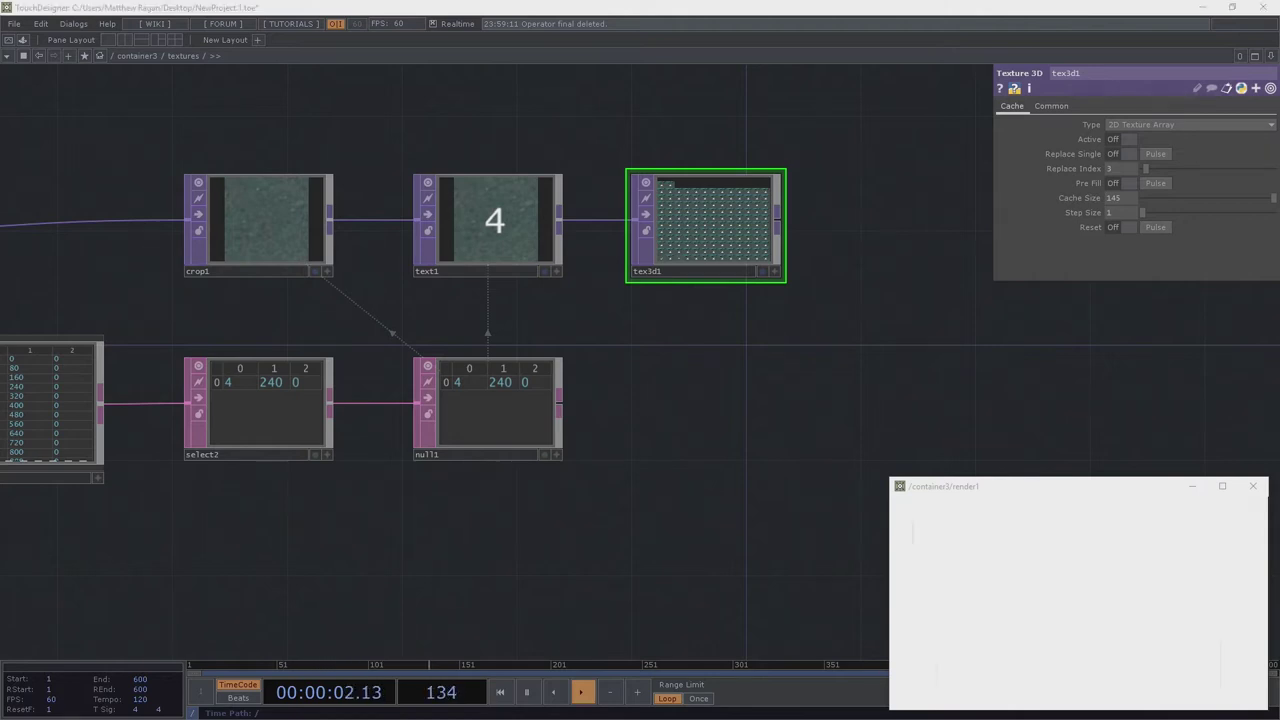
{"action": "key", "text": "Tab"}
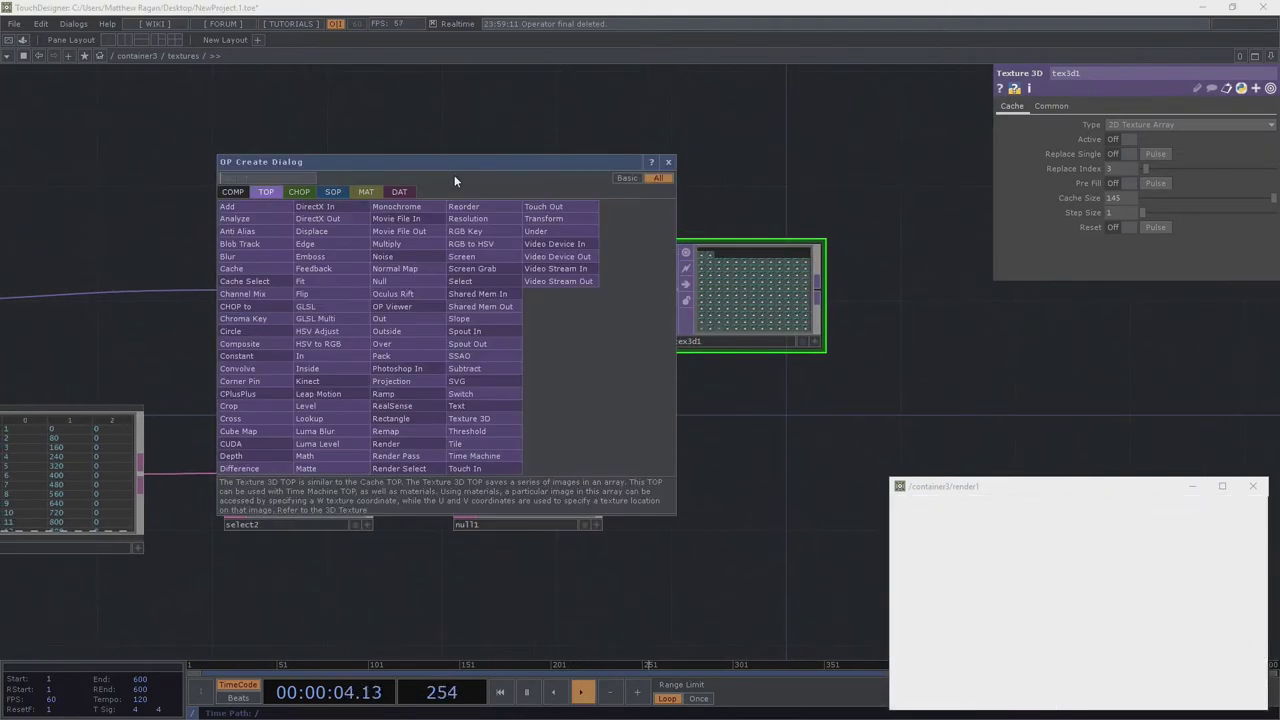
{"action": "type", "text": "text"}
{"action": "key", "text": "Tab"}
{"action": "key", "text": "Tab"}
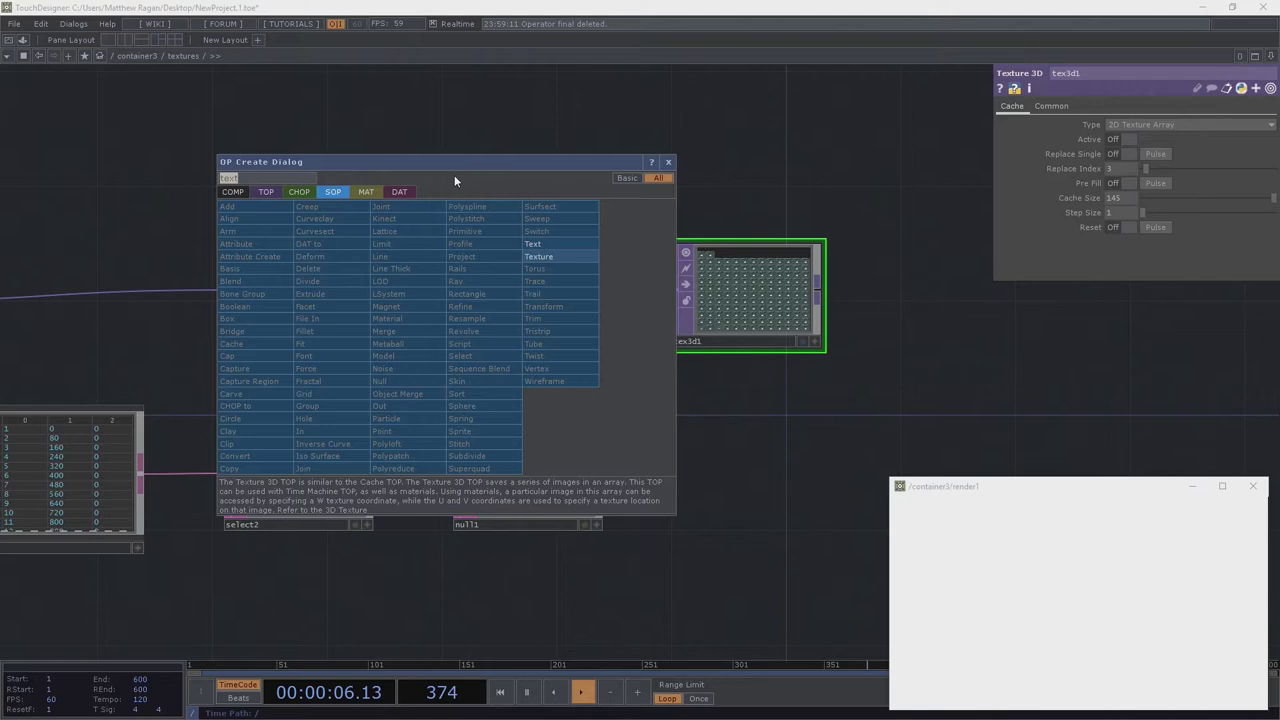
{"action": "key", "text": "Tab"}
{"action": "key", "text": "Tab"}
{"action": "left_click", "coordinate": [405, 219]}
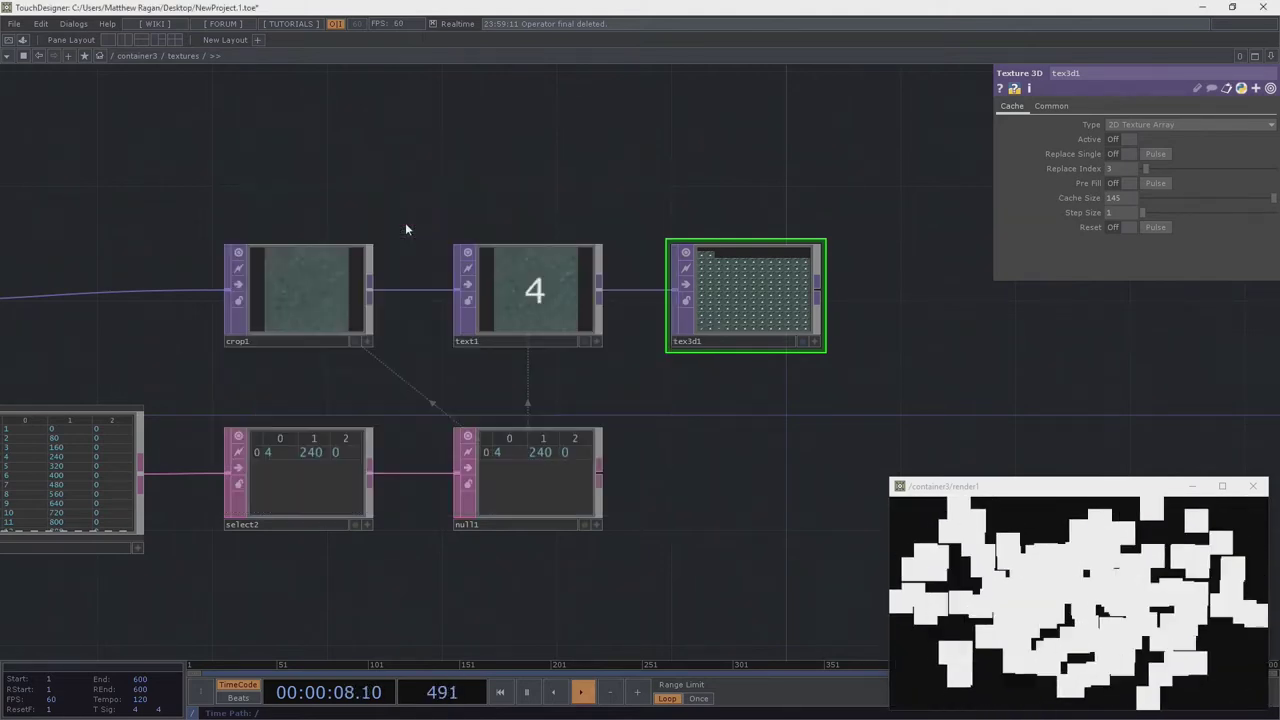
{"action": "left_click", "coordinate": [533, 137]}
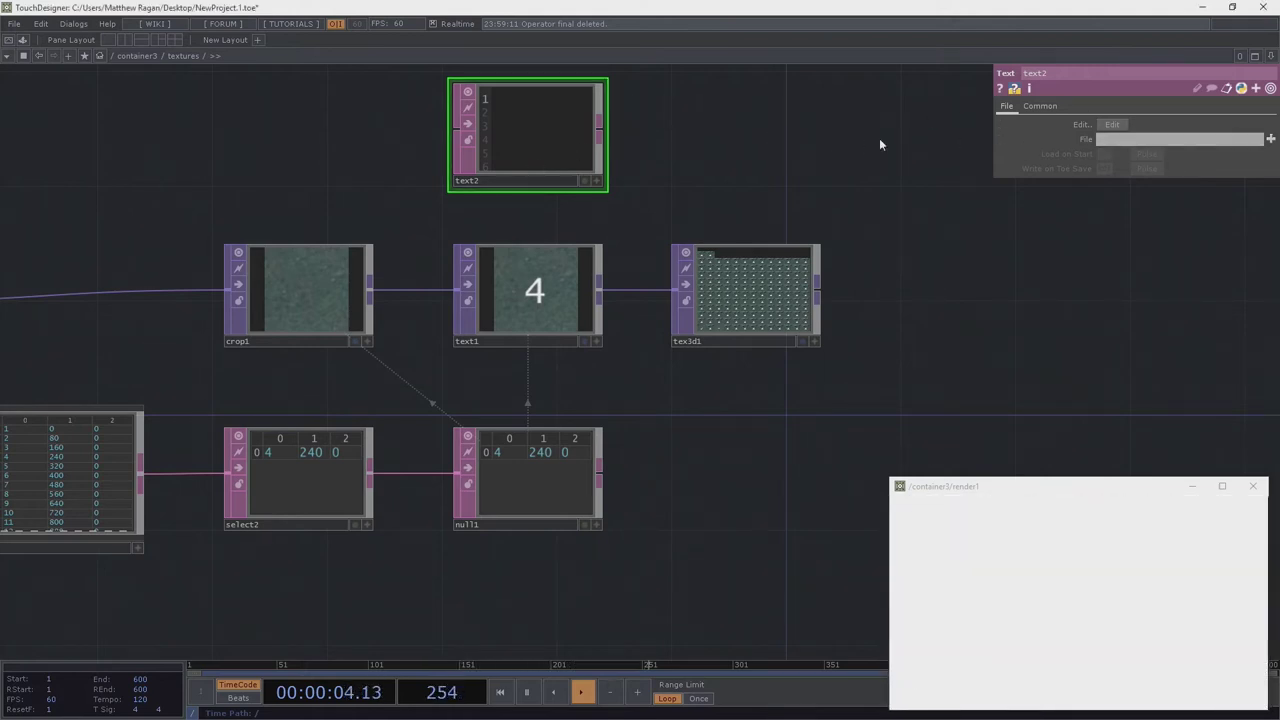
Make the new text DAT text2 editable in place and write the first script line, merge = ( )
{"action": "key", "text": "shift+a"}
{"action": "left_click_drag", "start_coordinate": [737, 196], "coordinate": [747, 276]}
{"action": "middle_click_drag", "start_coordinate": [432, 217], "coordinate": [551, 177]}
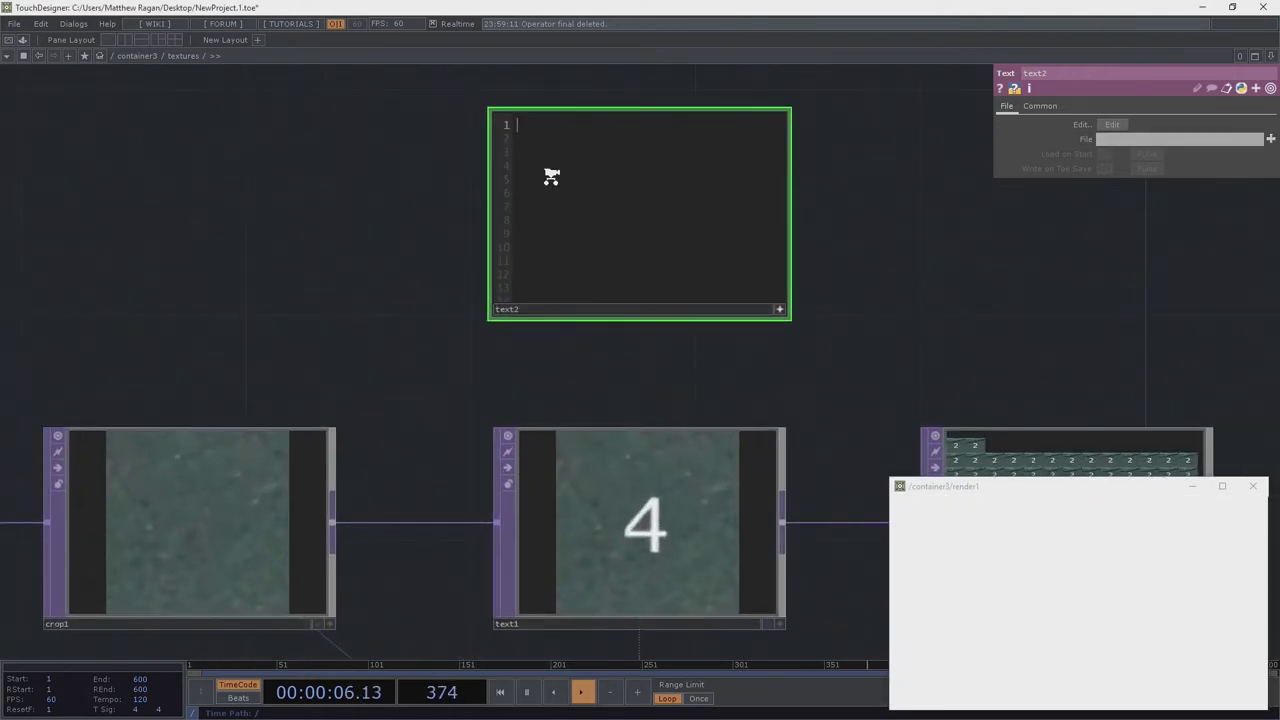
{"action": "type", "text": "merge = ("}
Rename the merge variable in text2 to rows and enter 'null1' inside its parentheses
{"action": "left_click_drag", "start_coordinate": [277, 268], "coordinate": [763, 209]}
{"action": "scroll", "coordinate": [763, 209], "scroll_direction": "down", "scroll_amount": 5}
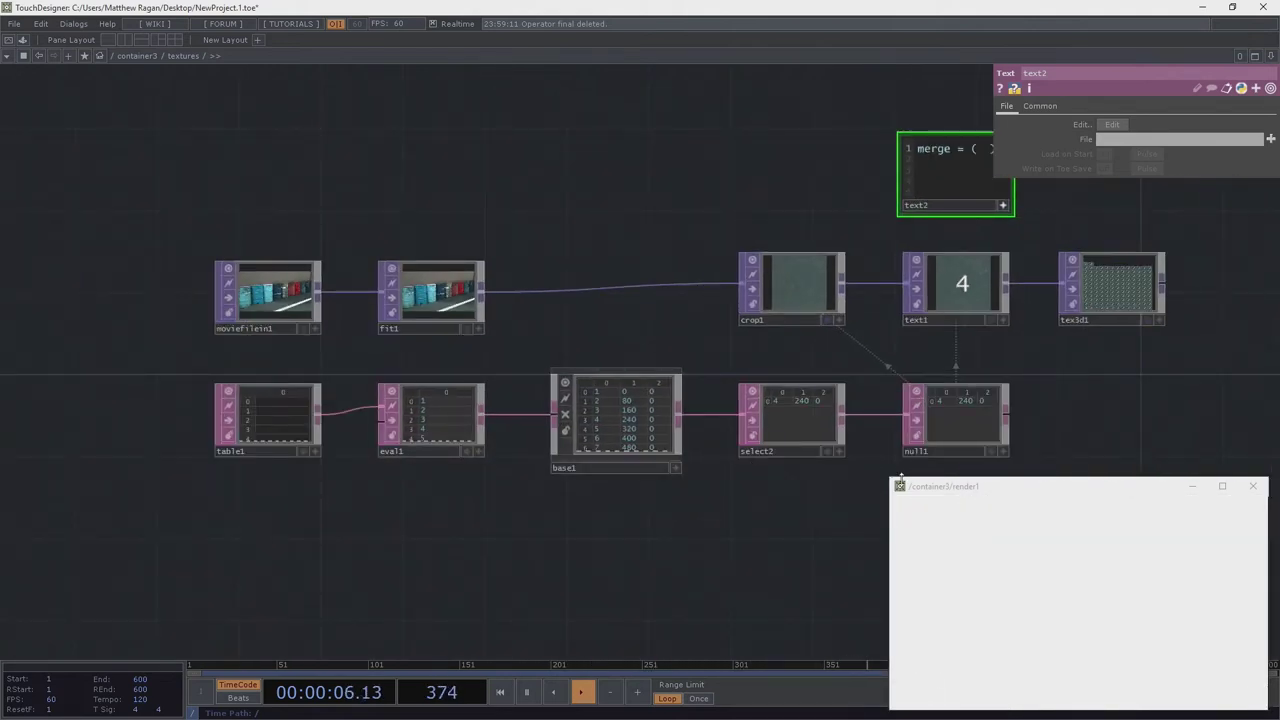
{"action": "left_click_drag", "start_coordinate": [763, 435], "coordinate": [505, 450]}
{"action": "left_click_drag", "start_coordinate": [657, 250], "coordinate": [647, 363]}
{"action": "middle_click_drag", "start_coordinate": [647, 363], "coordinate": [686, 244]}
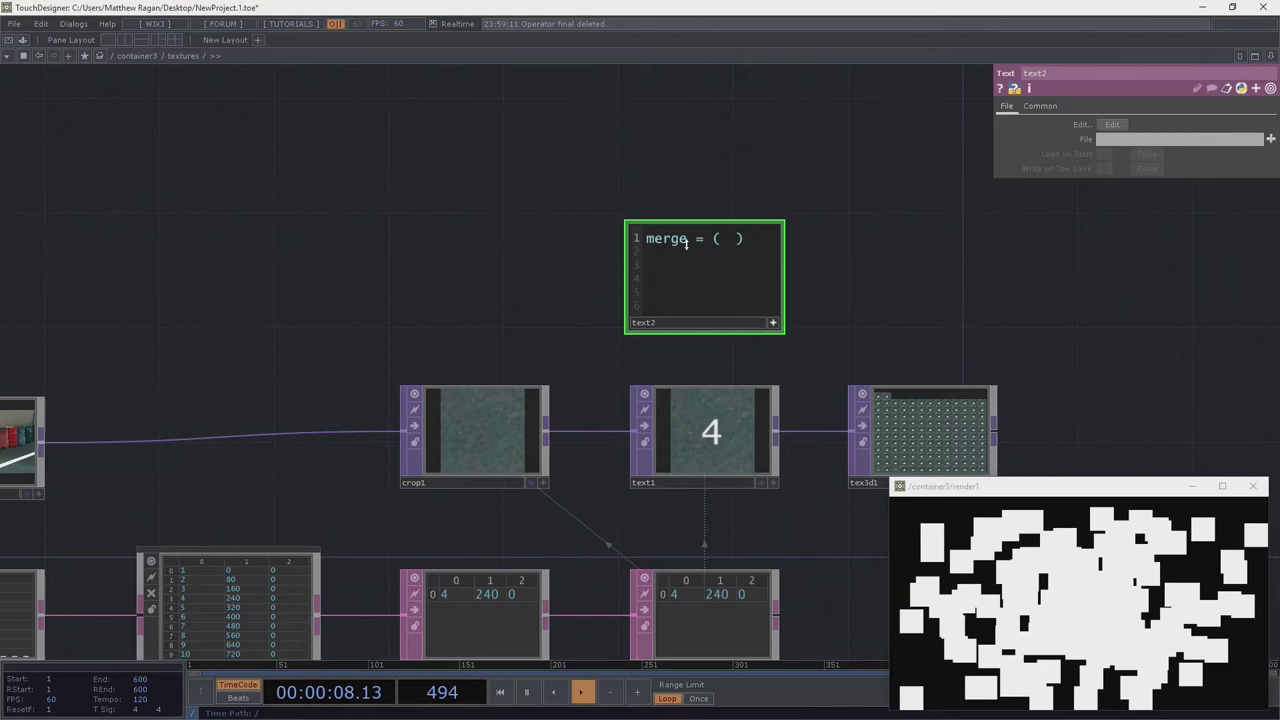
{"action": "double_click", "coordinate": [670, 239]}
{"action": "type", "text": "rows"}
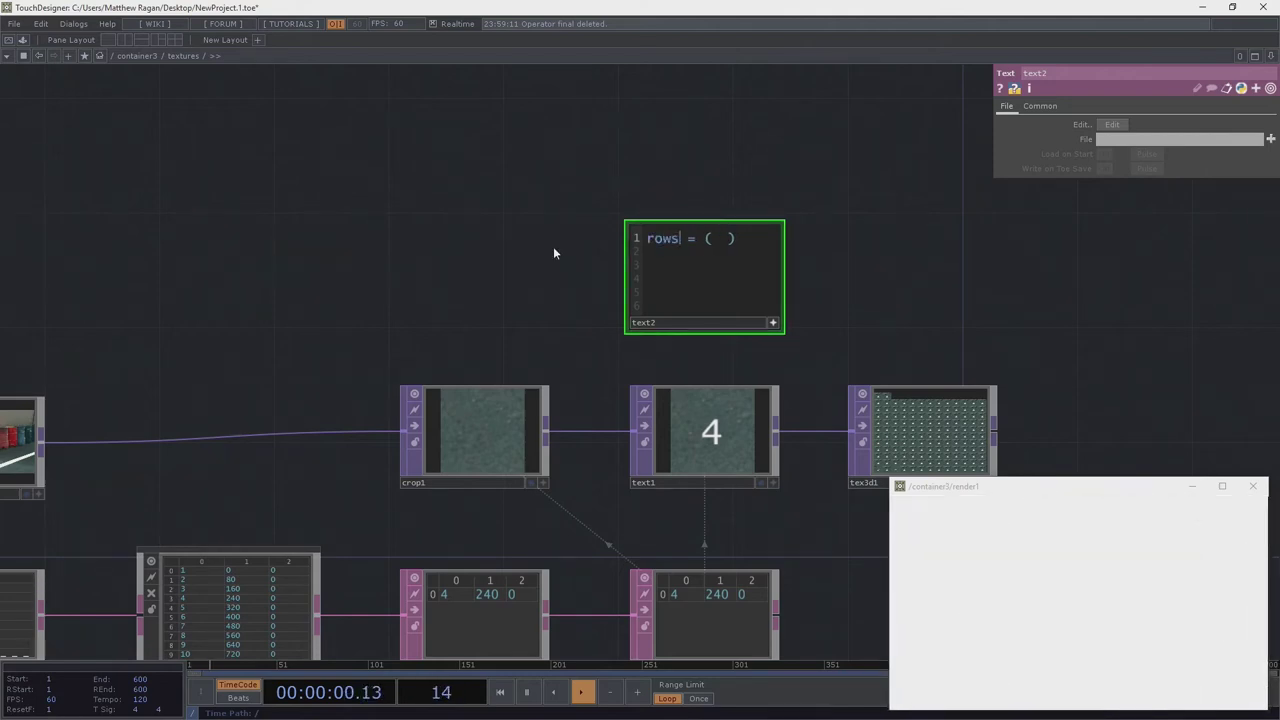
{"action": "key", "text": "Right"}
{"action": "key", "text": "Right"}
{"action": "key", "text": "Right"}
{"action": "key", "text": "Right"}
{"action": "key", "text": "Right"}
{"action": "type", "text": "'null1"}
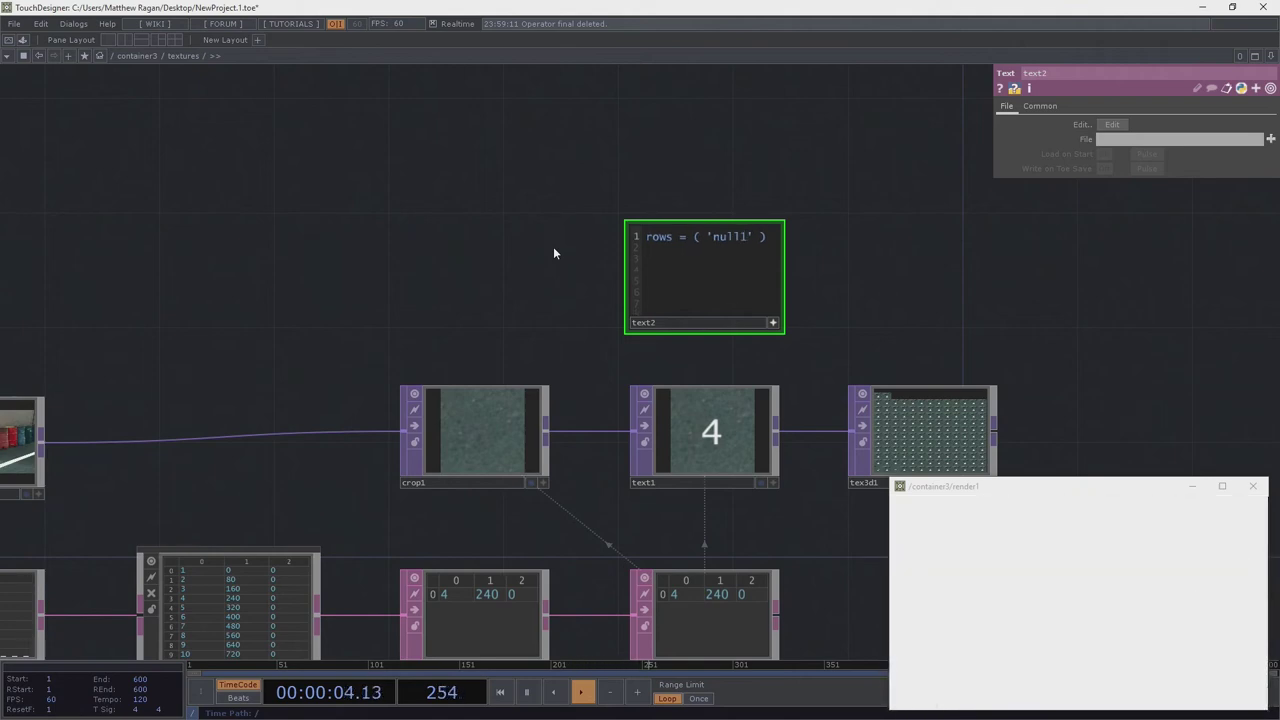
Change the operator name in the rows line of text2 to 'eval1', after checking the table operators in the network
{"action": "left_click_drag", "start_coordinate": [503, 313], "coordinate": [526, 259]}
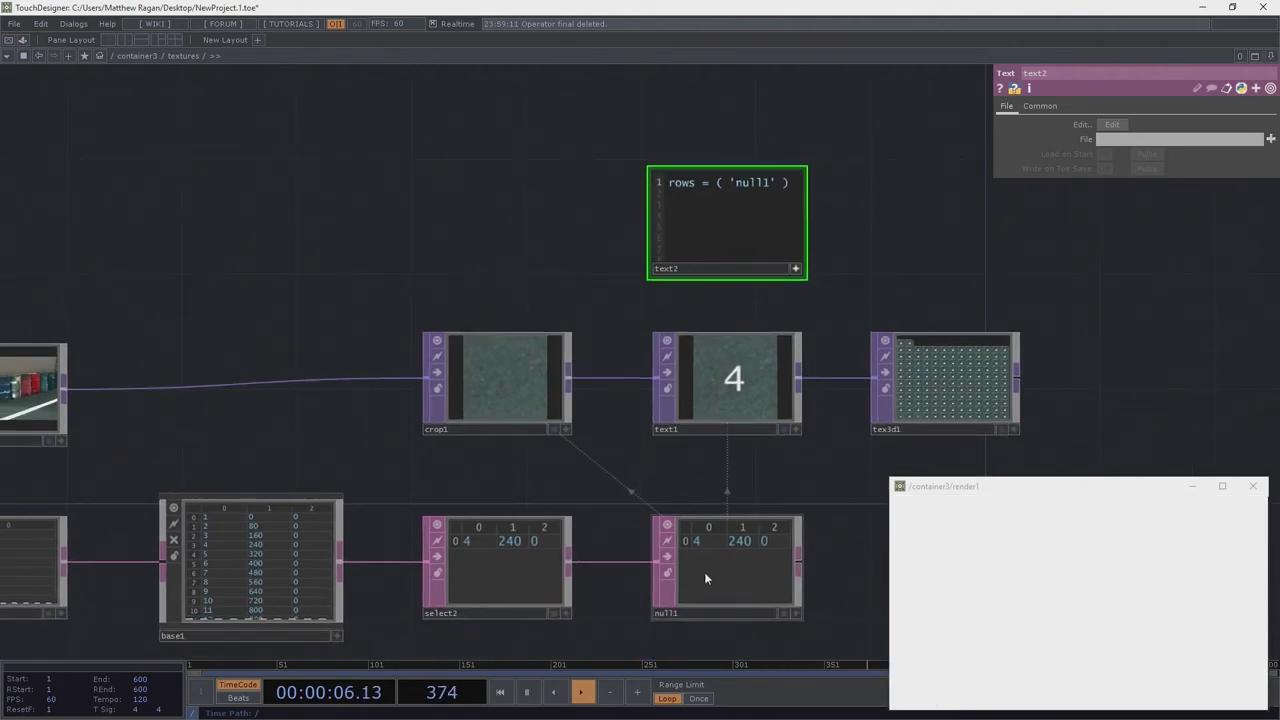
{"action": "left_click_drag", "start_coordinate": [283, 444], "coordinate": [480, 386]}
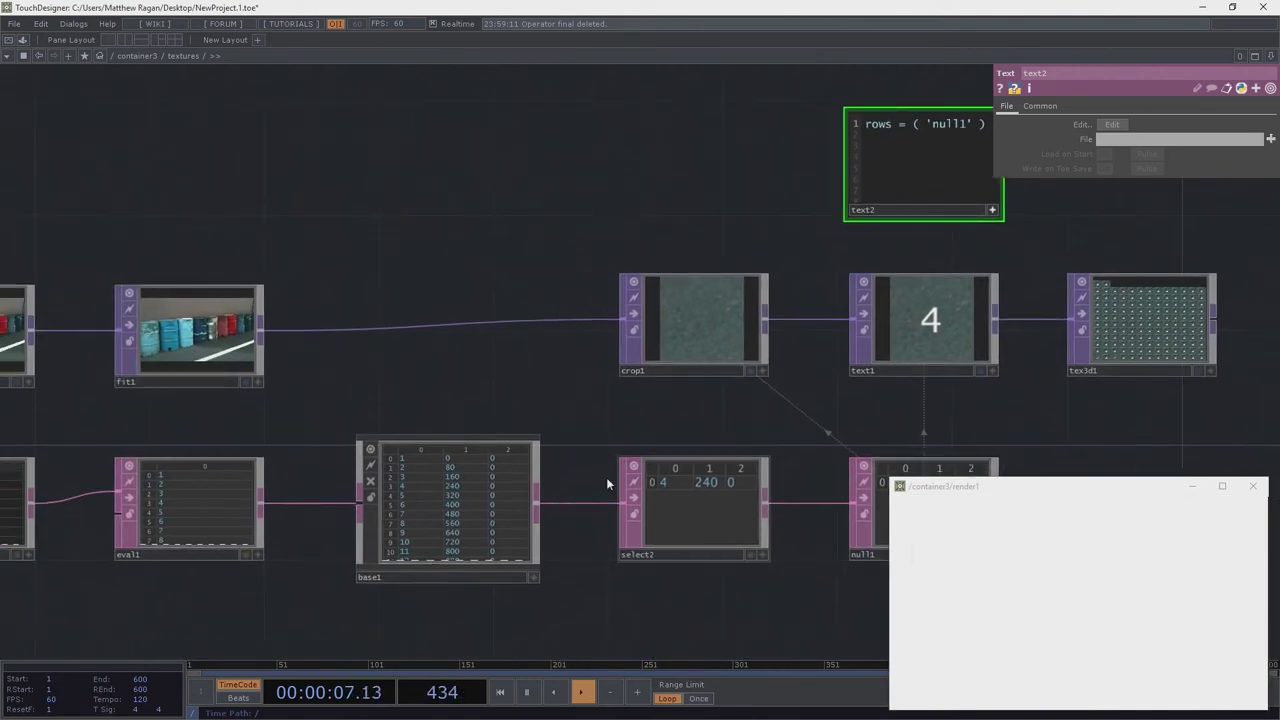
{"action": "scroll", "coordinate": [181, 518], "scroll_direction": "up", "scroll_amount": 2}
{"action": "middle_click", "coordinate": [181, 503]}
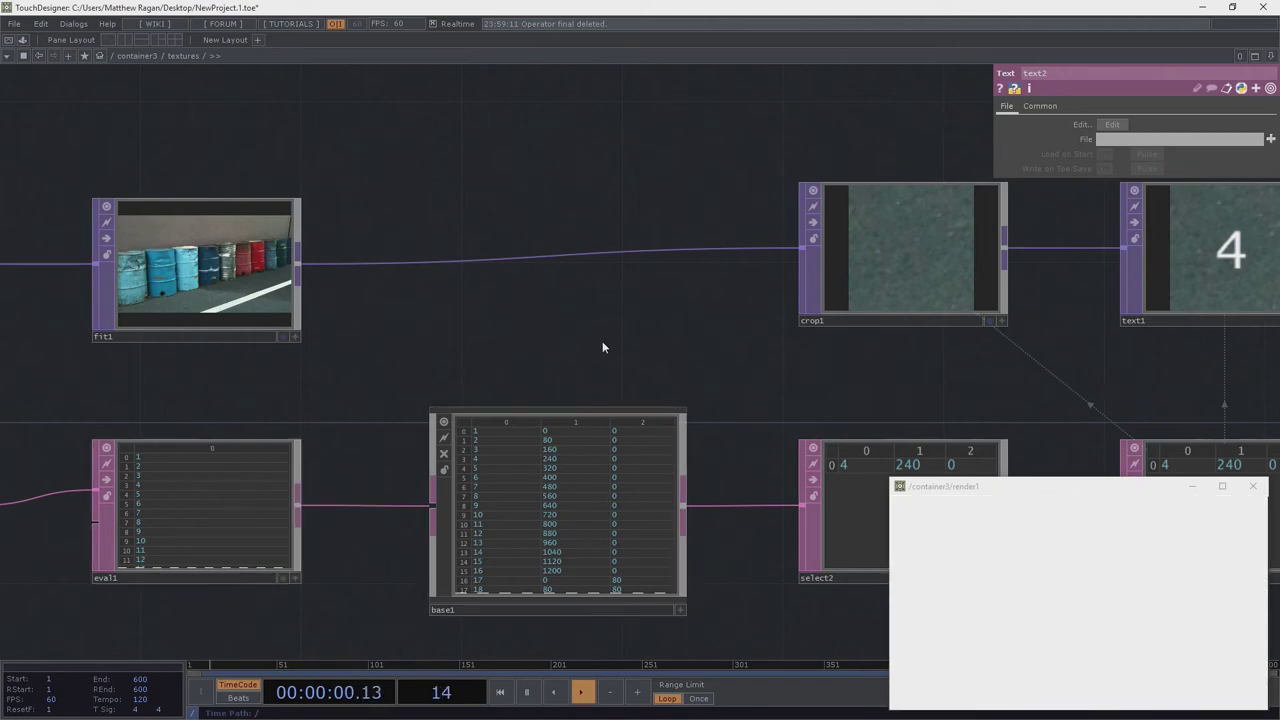
{"action": "left_click_drag", "start_coordinate": [640, 340], "coordinate": [135, 427]}
{"action": "left_click_drag", "start_coordinate": [737, 97], "coordinate": [702, 250]}
{"action": "left_click", "coordinate": [700, 210]}
{"action": "double_click", "coordinate": [700, 209]}
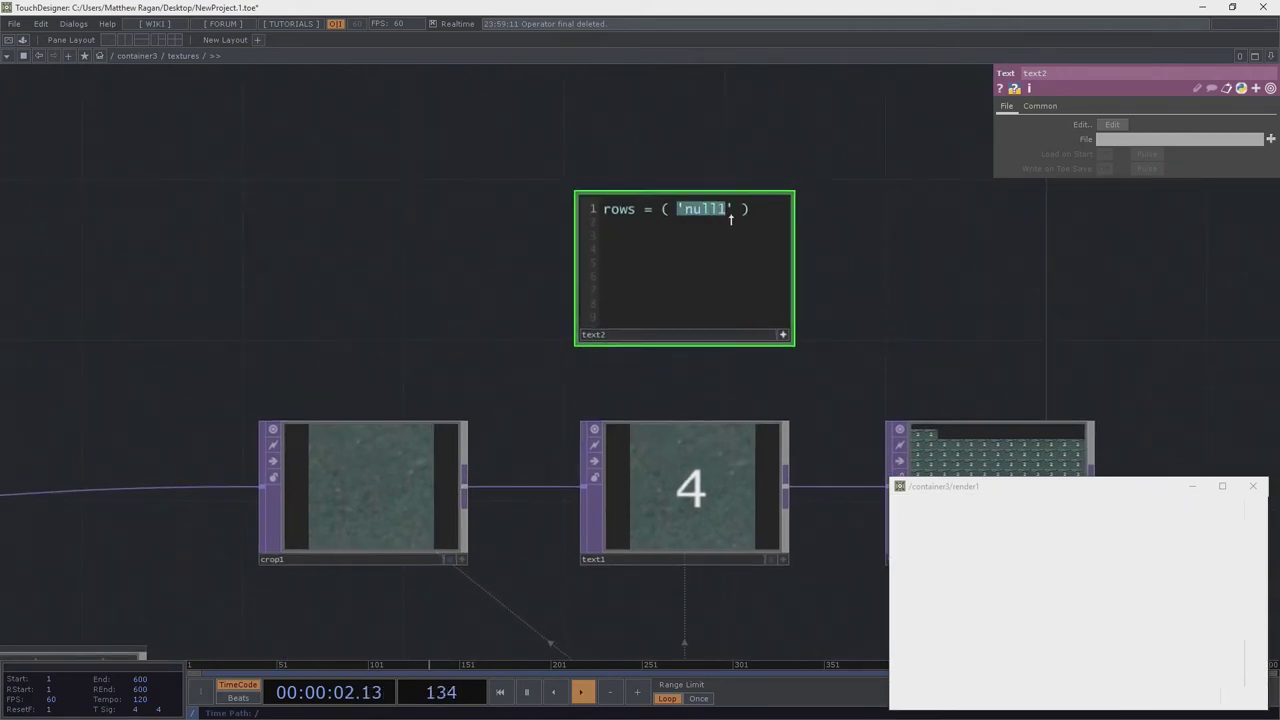
{"action": "key", "text": "BackSpace"}
{"action": "type", "text": "e"}
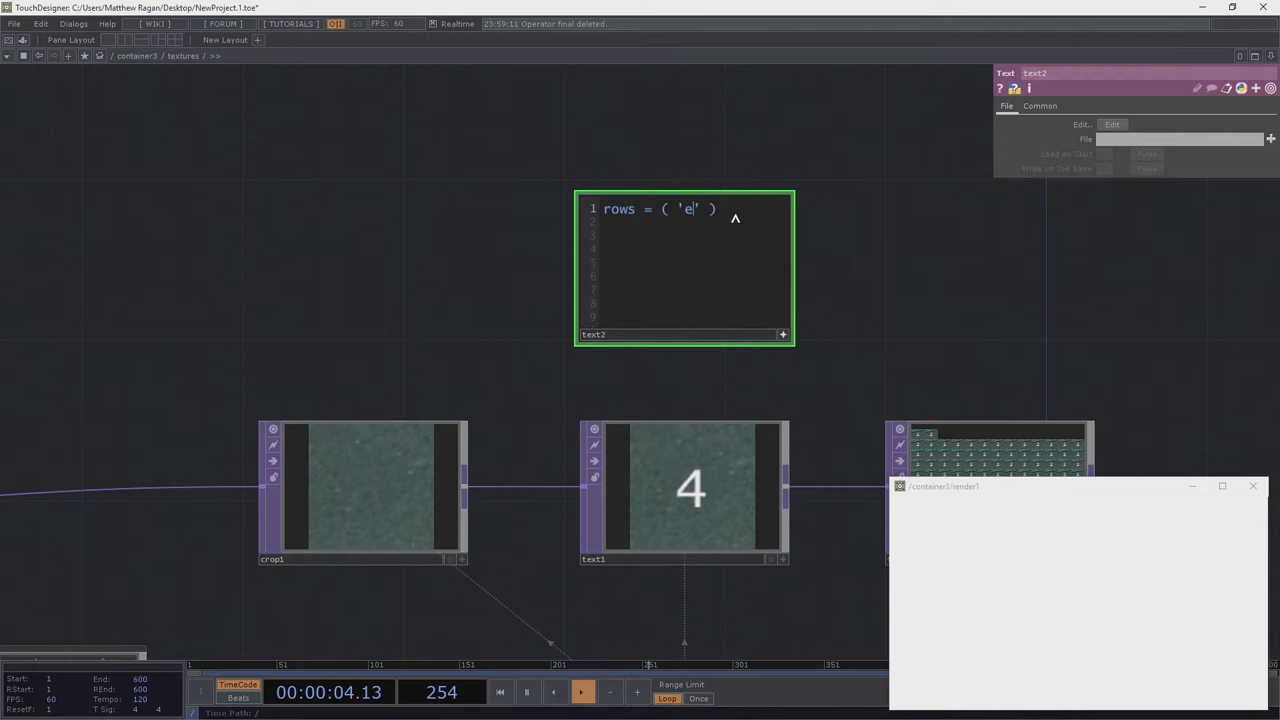
{"action": "type", "text": "val1"}
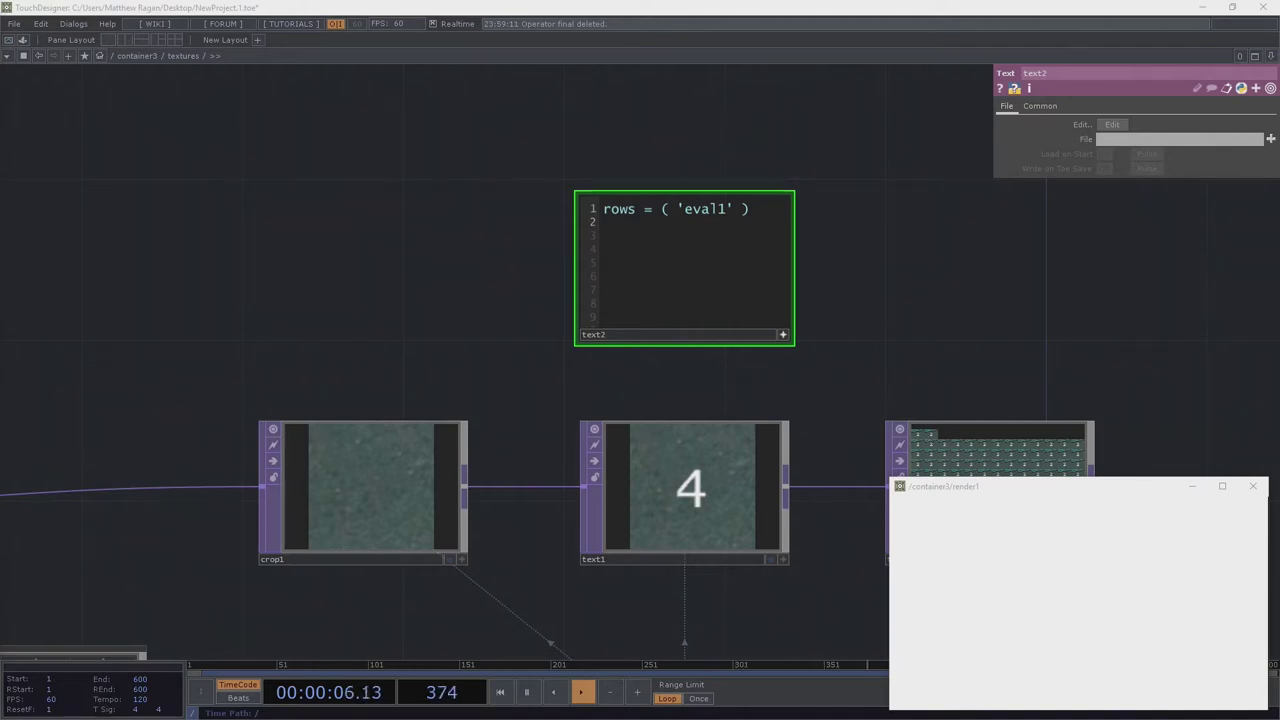
Add a second line to the text2 script: select = ( 'null1' )
{"action": "left_click_drag", "start_coordinate": [916, 235], "coordinate": [907, 60]}
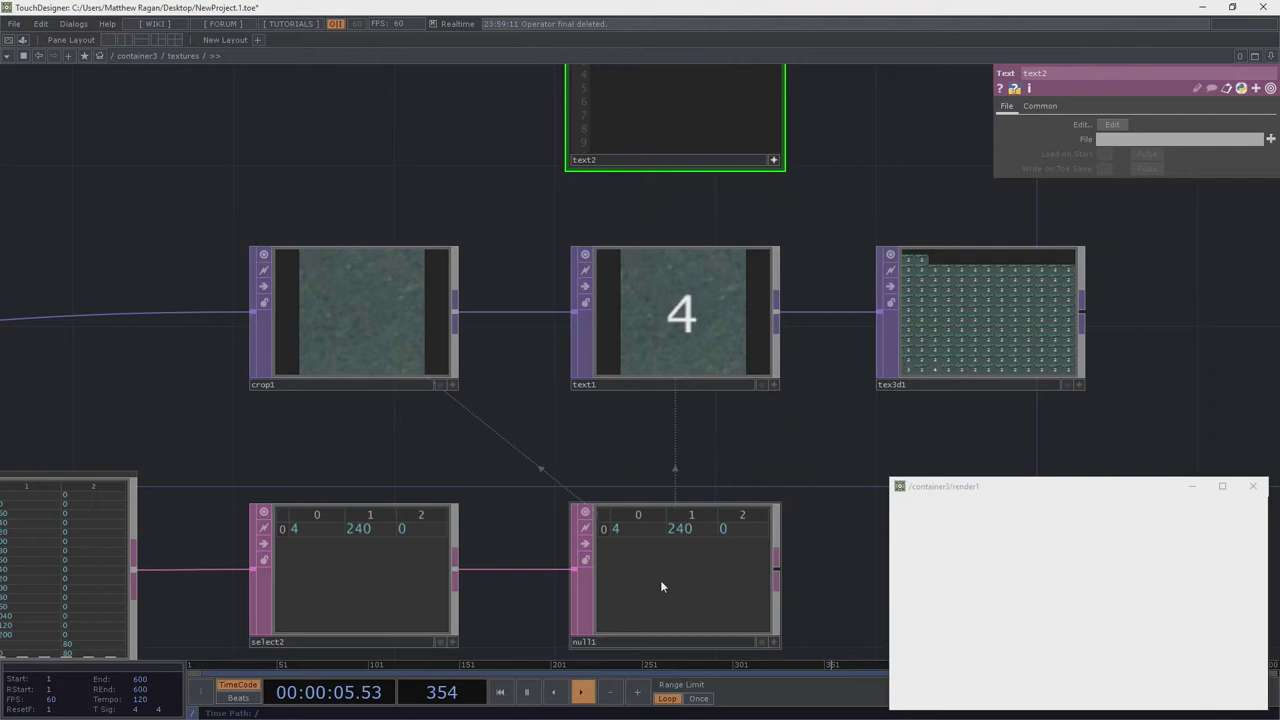
{"action": "left_click_drag", "start_coordinate": [849, 210], "coordinate": [822, 364]}
{"action": "type", "text": "se"}
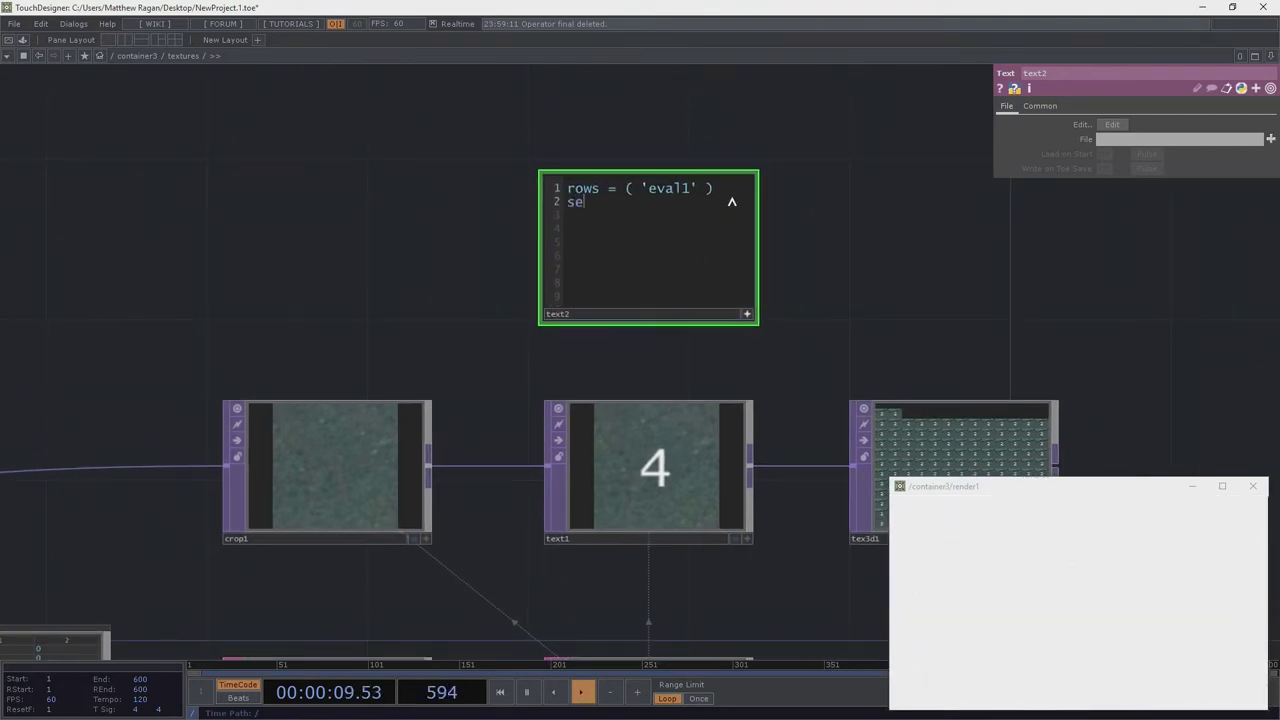
{"action": "type", "text": "lect = ()"}
{"action": "key", "text": "Return"}
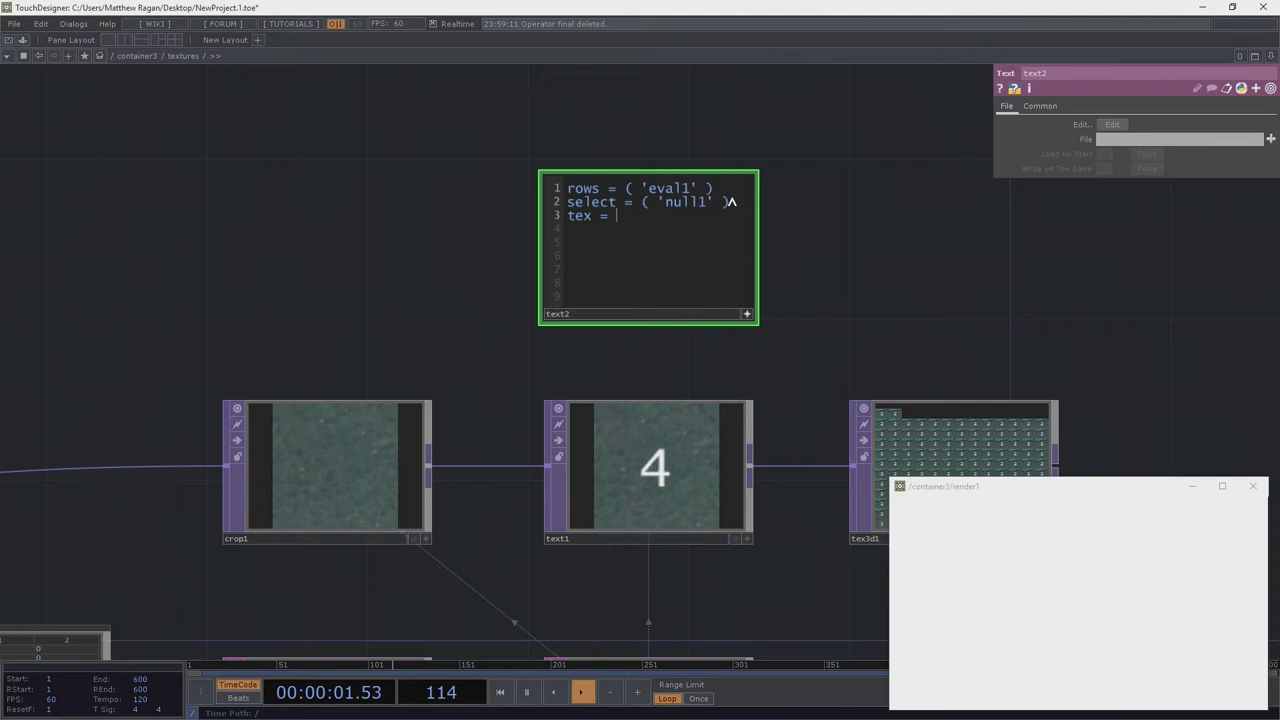
Add a third line to the text2 script: tex = op( 'tex2d1' )
{"action": "type", "text": "tex = "}
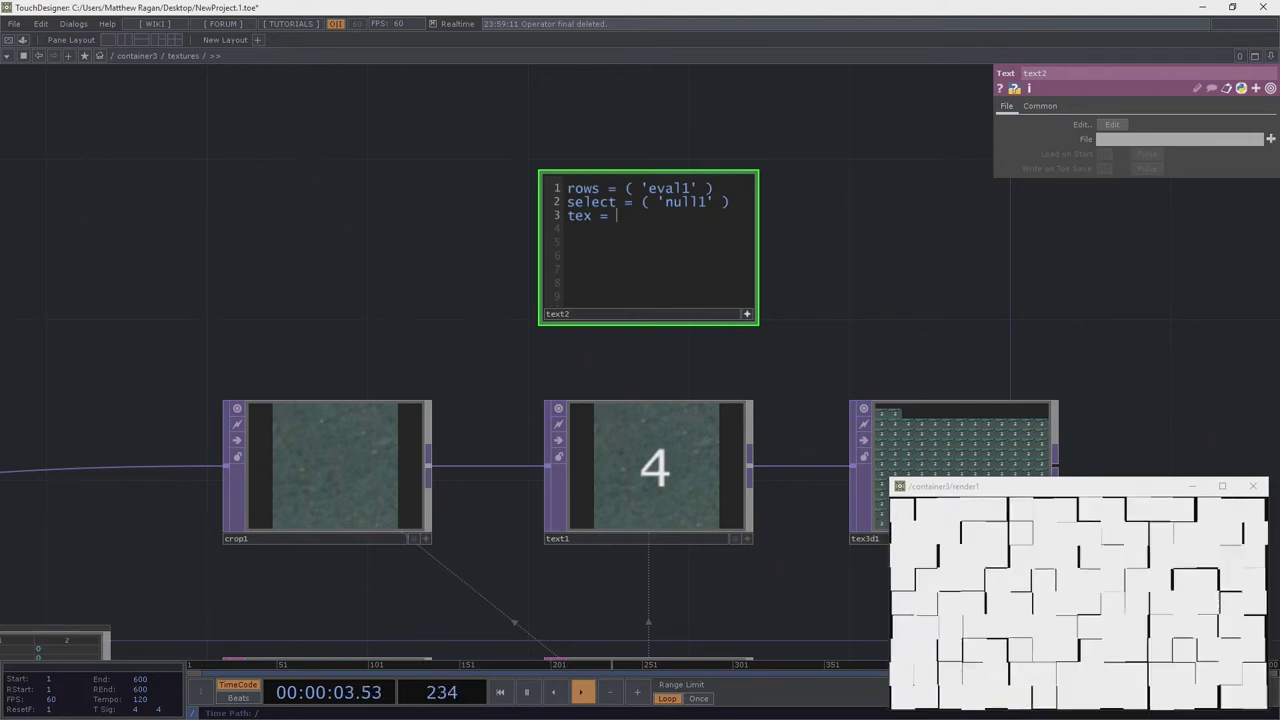
{"action": "type", "text": "op"}
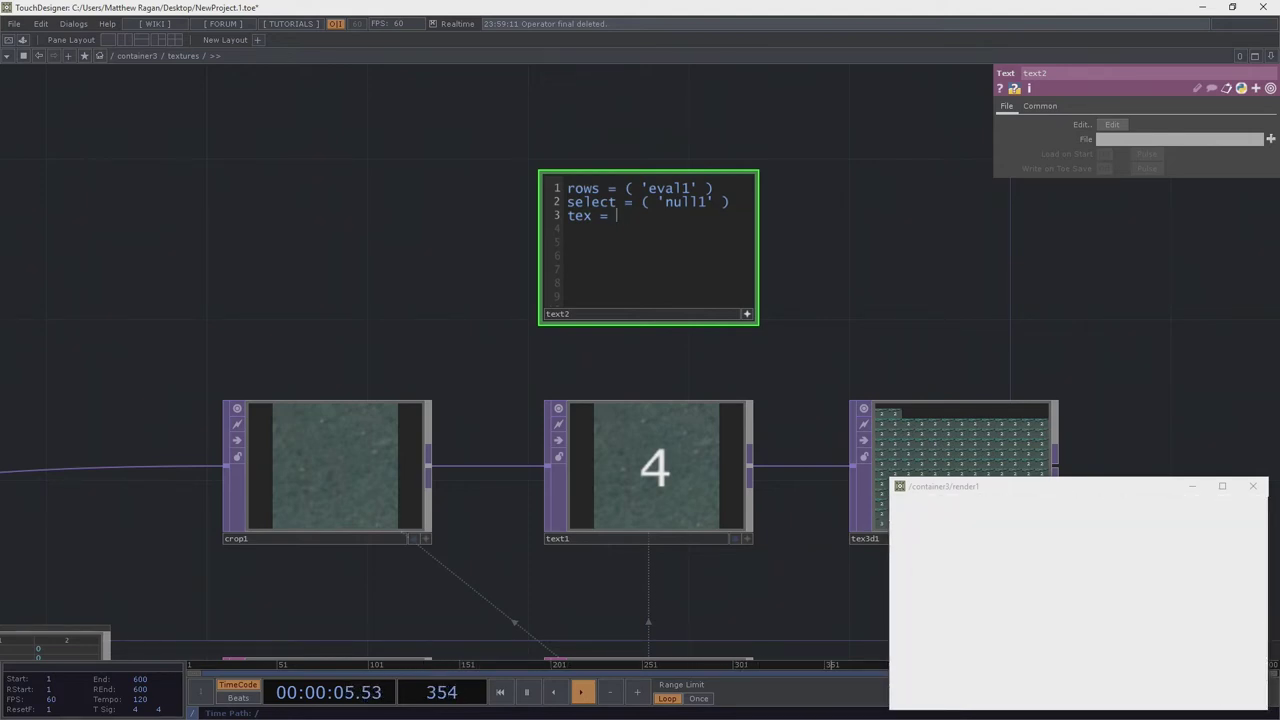
{"action": "key", "text": "BackSpace"}
{"action": "type", "text": "op()"}
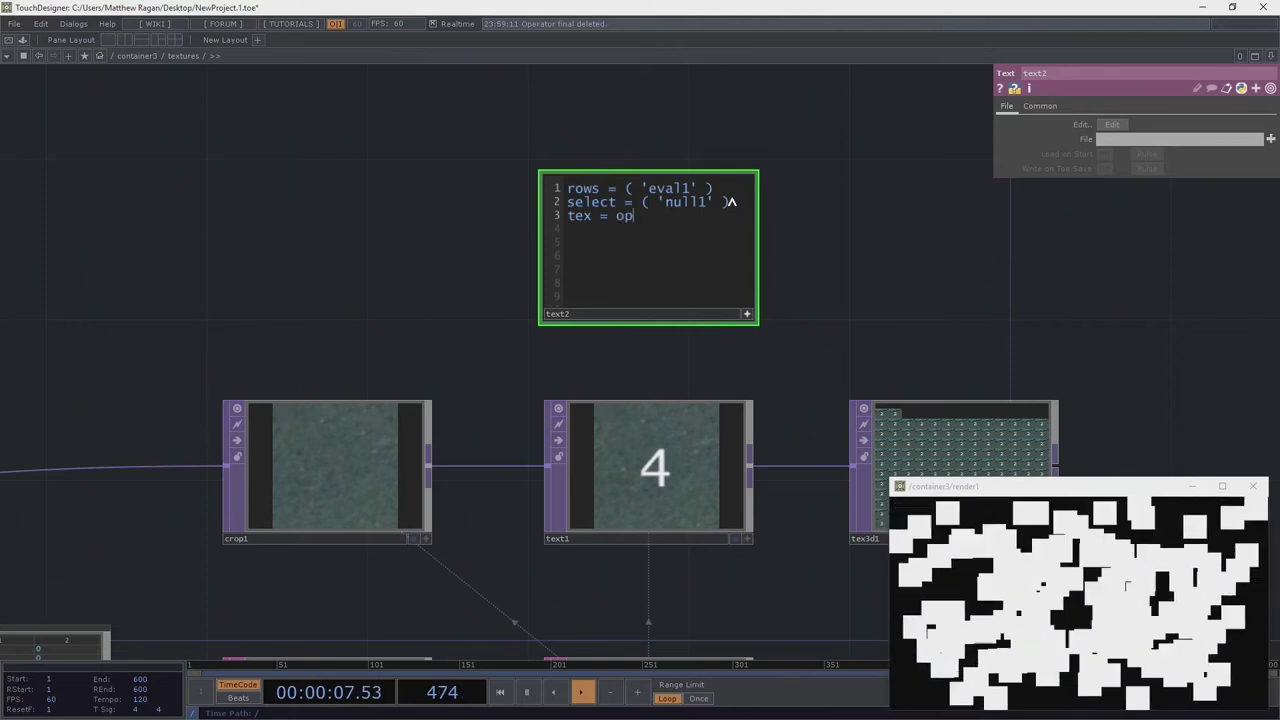
{"action": "key", "text": "Left"}
{"action": "key", "text": "Left"}
{"action": "type", "text": "'"}
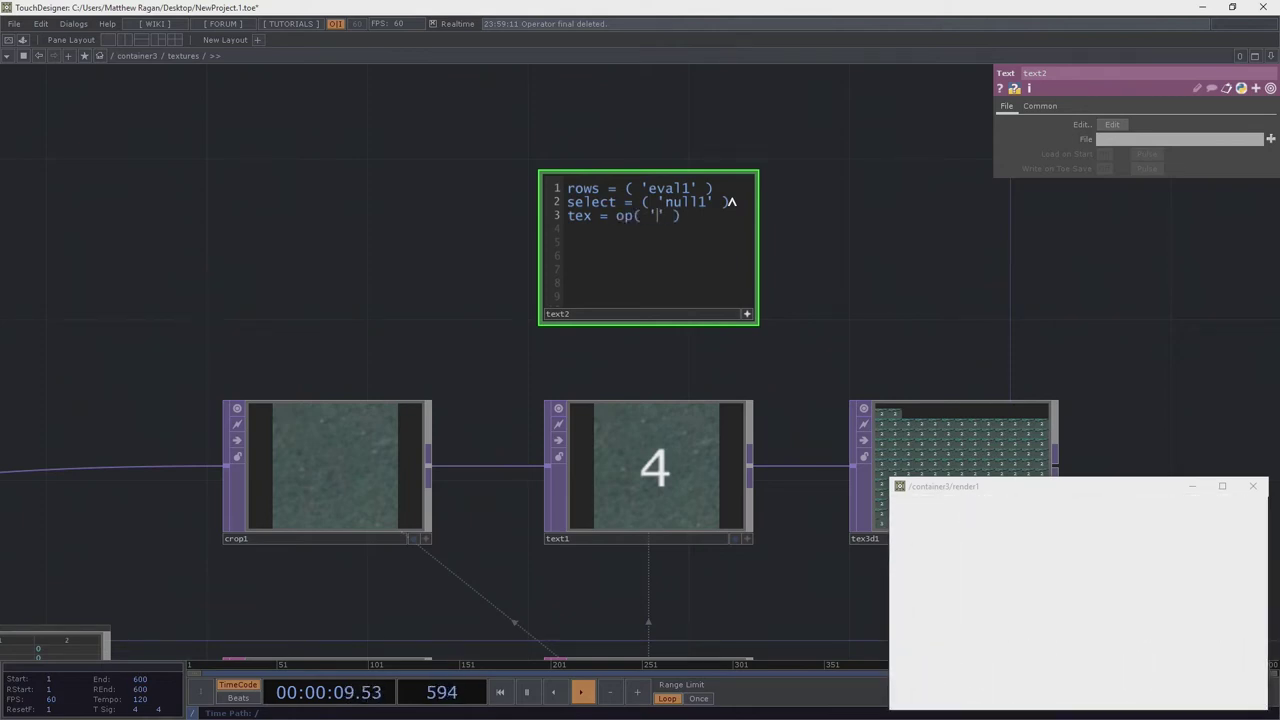
{"action": "type", "text": "tex2"}
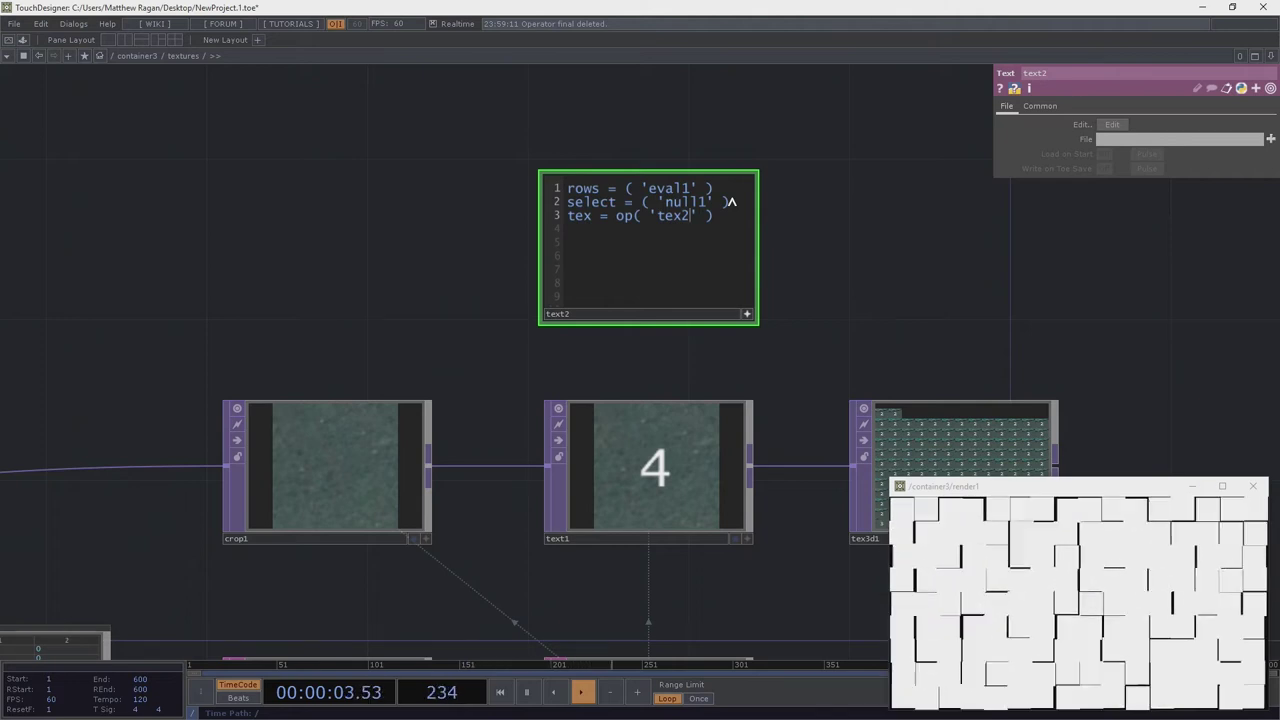
{"action": "type", "text": "d1"}
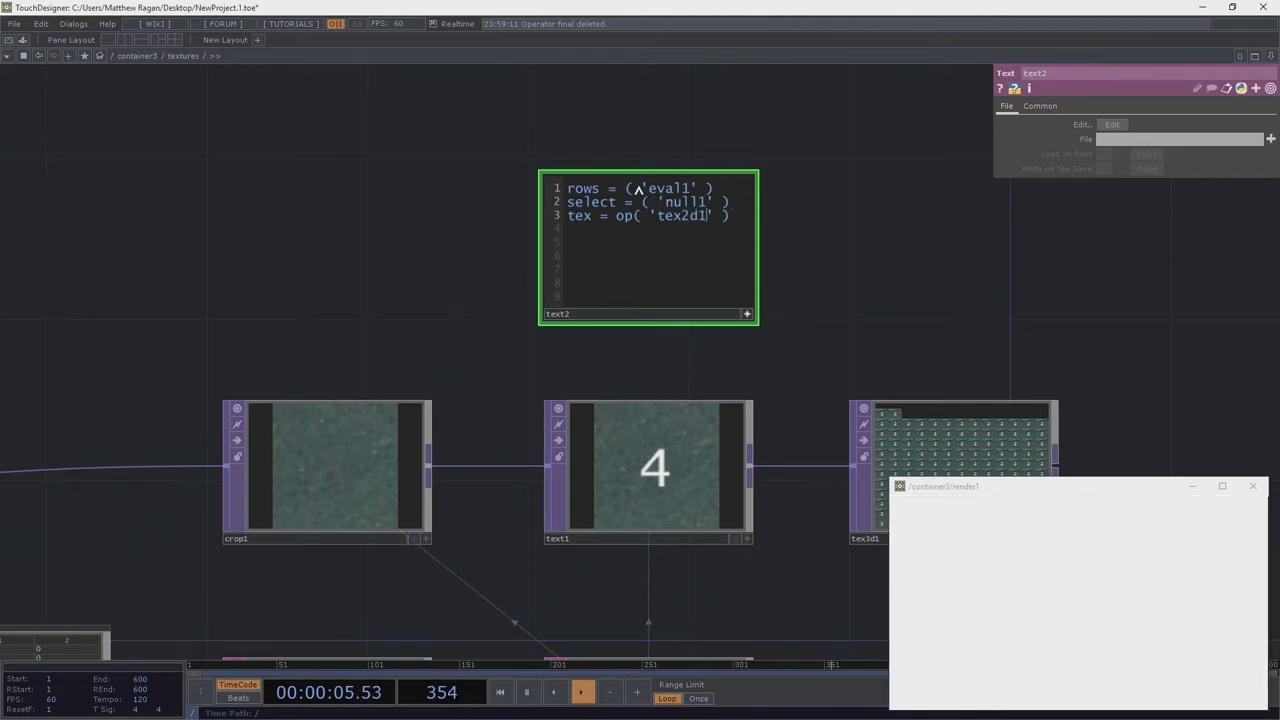
Insert op before the parentheses in the rows and select lines of the text2 script
{"action": "type", "text": "op"}
{"action": "key", "text": "Down"}
{"action": "type", "text": "op"}
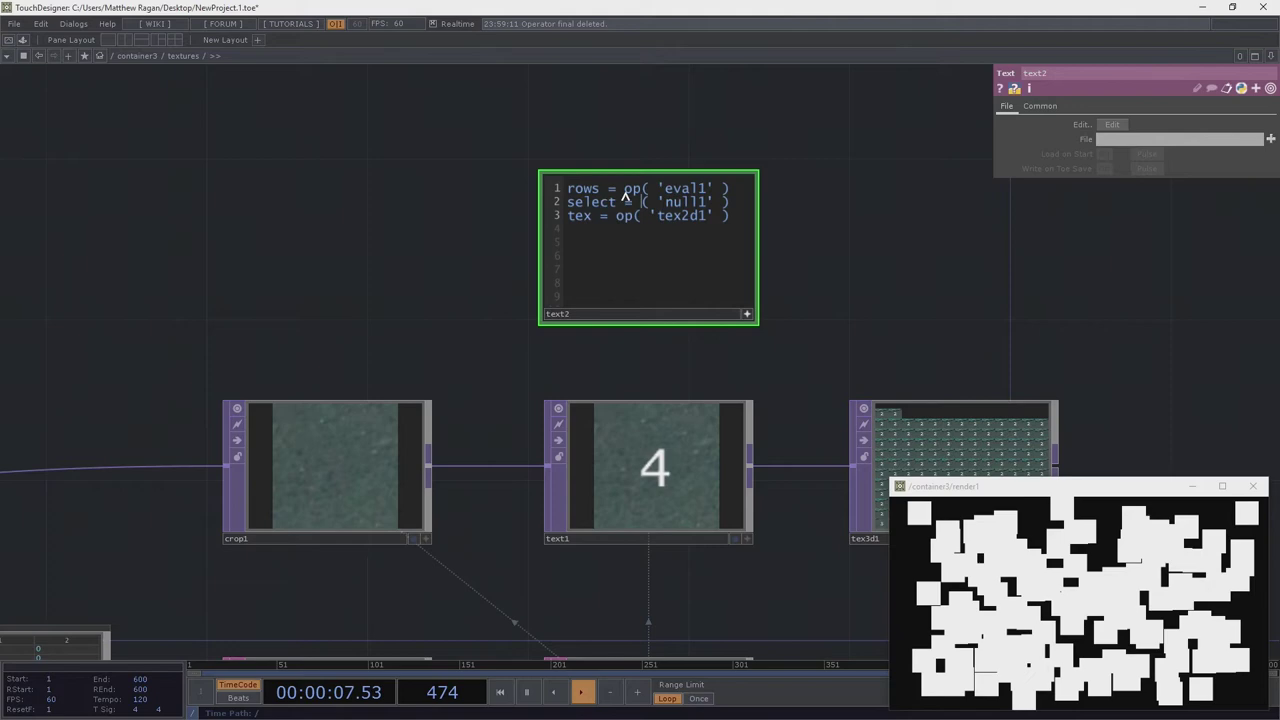
{"action": "scroll", "coordinate": [625, 195], "scroll_direction": "up", "scroll_amount": 2}
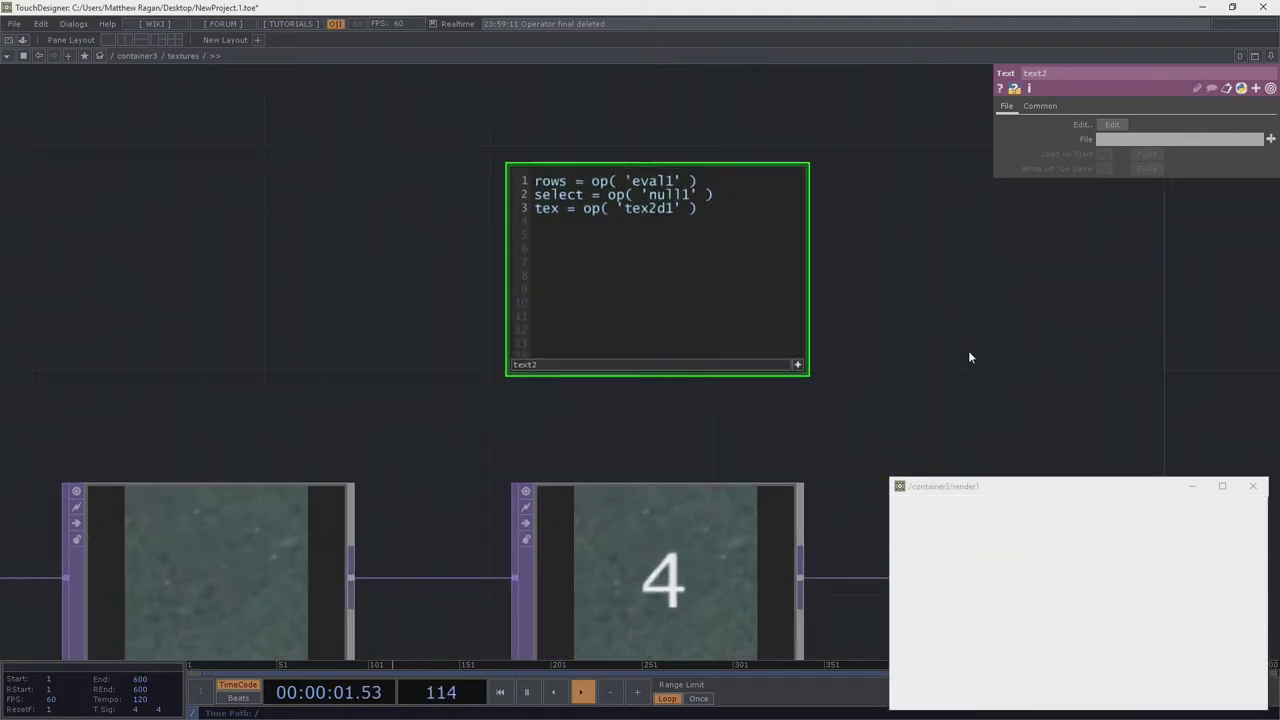
{"action": "scroll", "coordinate": [751, 300], "scroll_direction": "down", "scroll_amount": 3}
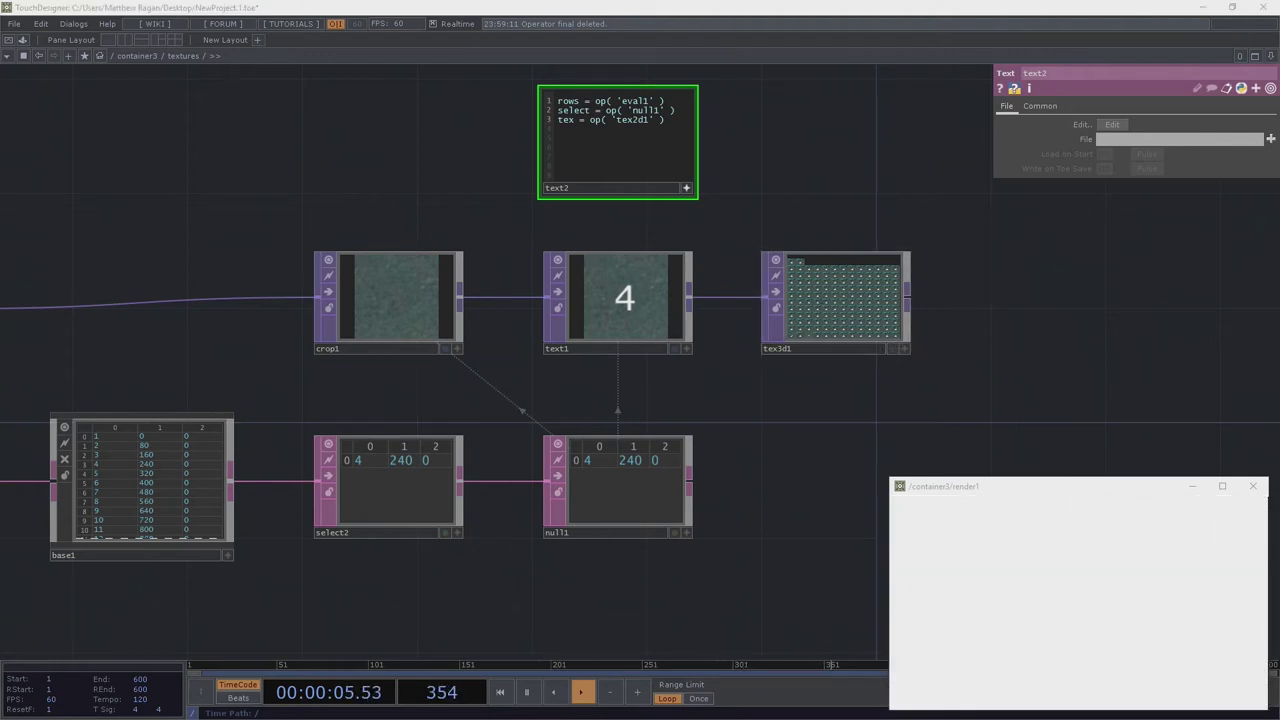
{"action": "scroll", "coordinate": [748, 148], "scroll_direction": "up", "scroll_amount": 3}
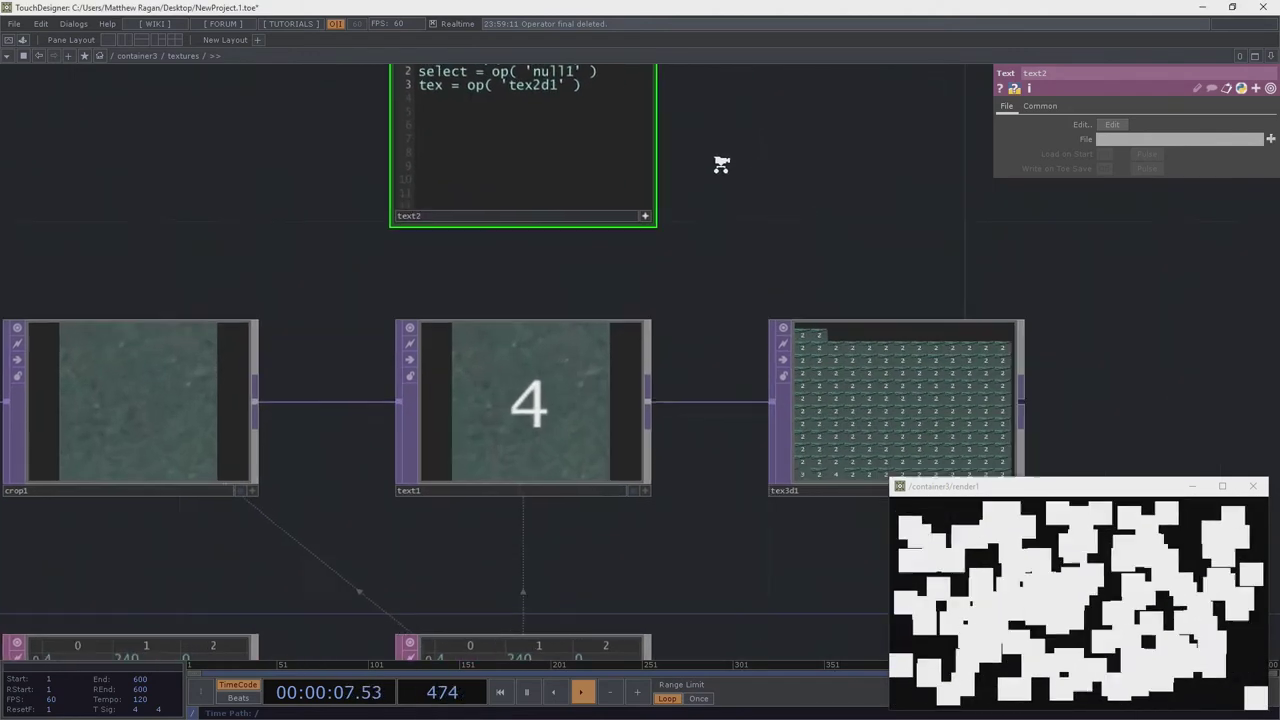
Start a for loop on line 5 of the text2 script, below the variable lines: for m in range( )
{"action": "left_click_drag", "start_coordinate": [721, 164], "coordinate": [801, 326]}
{"action": "scroll", "coordinate": [631, 260], "scroll_direction": "up", "scroll_amount": 3}
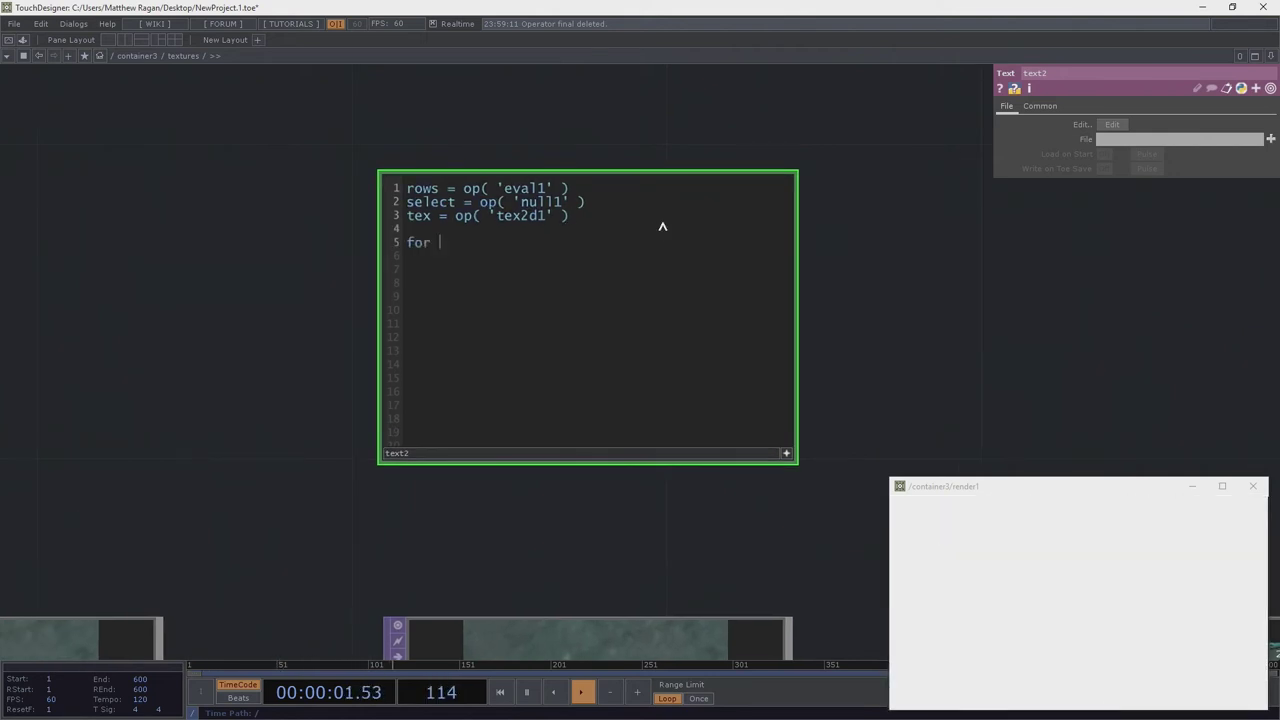
{"action": "type", "text": "m in range"}
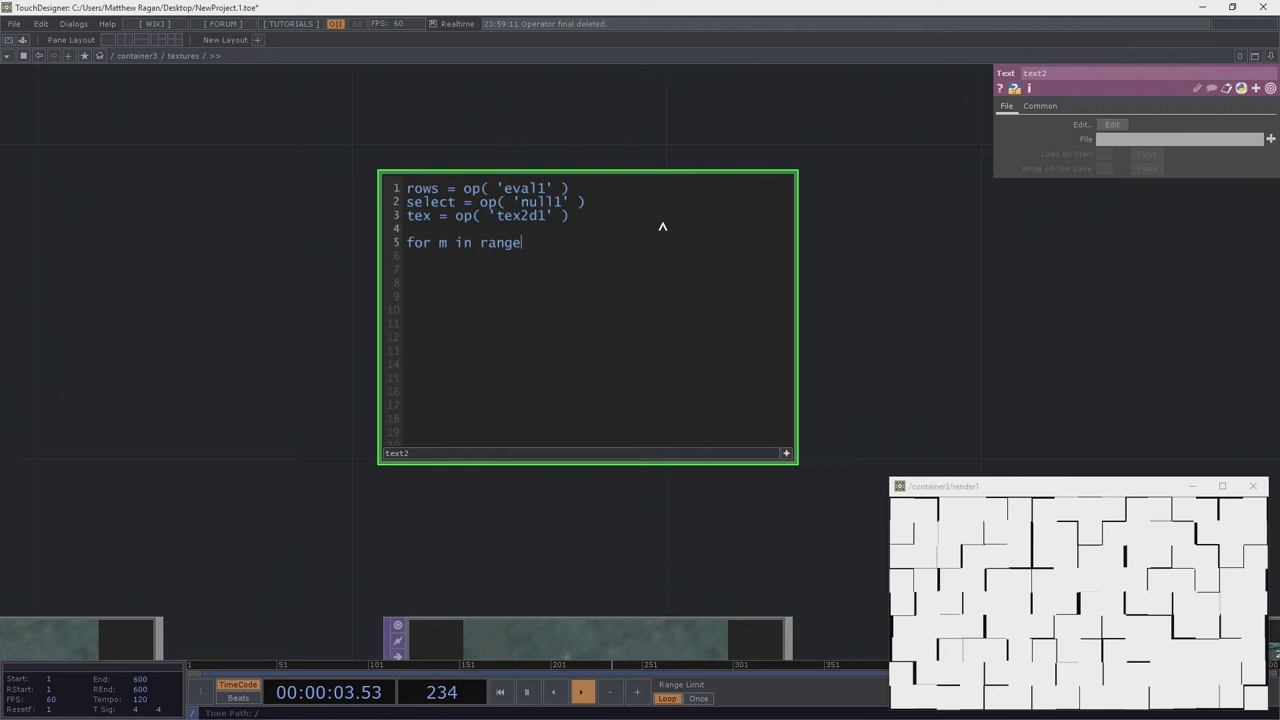
{"action": "type", "text": "("}
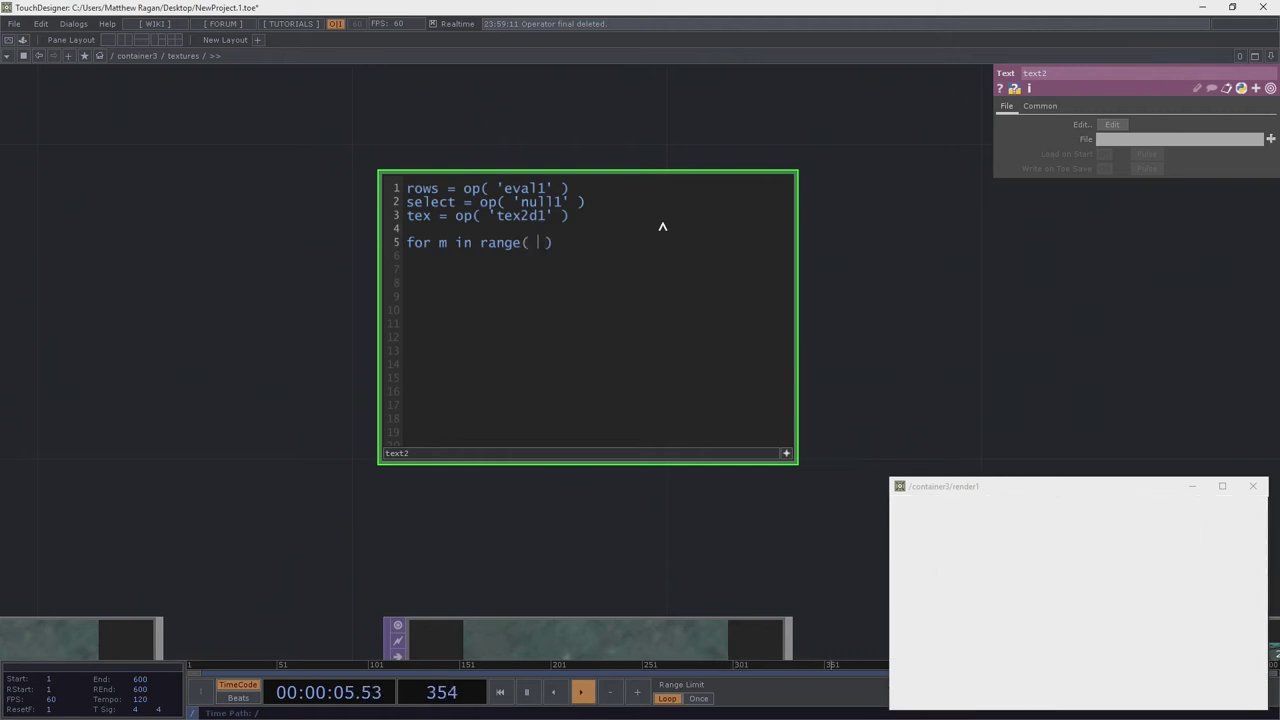
Rename the for loop's variable to row in the text2 script
{"action": "key", "text": "Left"}
{"action": "key", "text": "Left"}
{"action": "key", "text": "Left"}
{"action": "key", "text": "Left"}
{"action": "key", "text": "Left"}
{"action": "key", "text": "Left"}
{"action": "key", "text": "Left"}
{"action": "key", "text": "Left"}
{"action": "key", "text": "Left"}
{"action": "key", "text": "Left"}
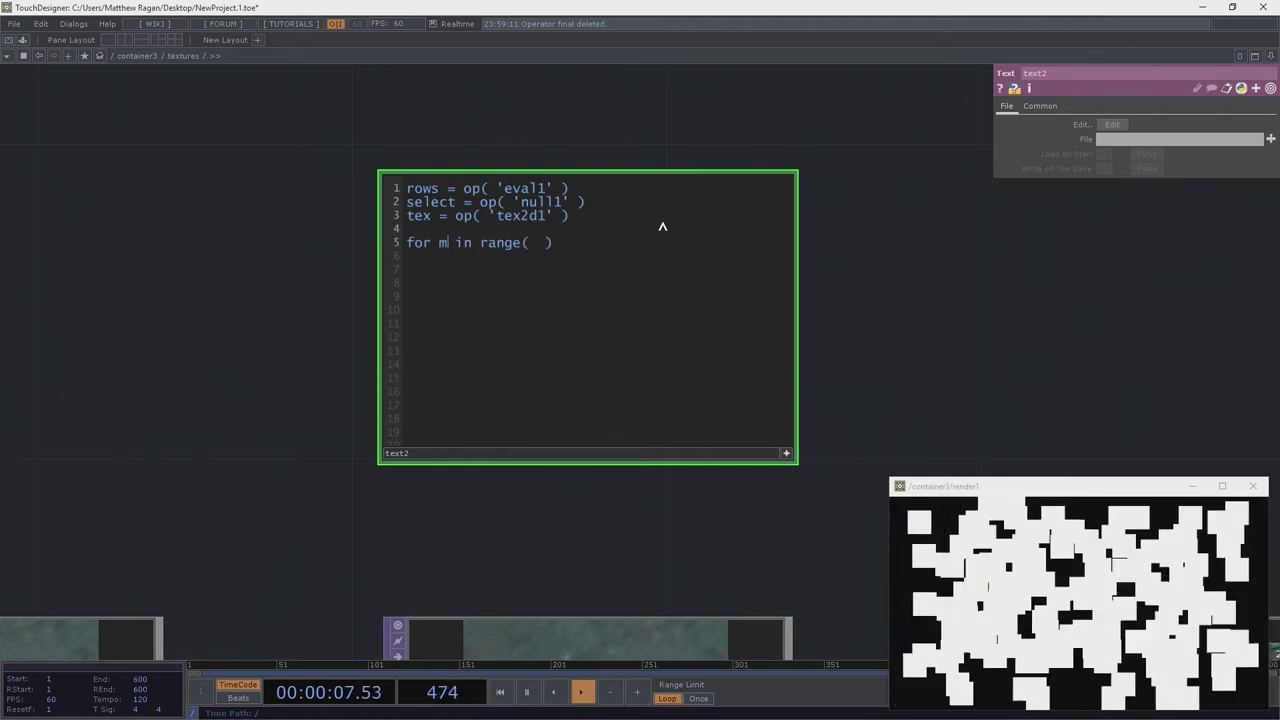
{"action": "key", "text": "BackSpace"}
{"action": "type", "text": "row"}
{"action": "key", "text": "Right"}
{"action": "key", "text": "Right"}
{"action": "key", "text": "Right"}
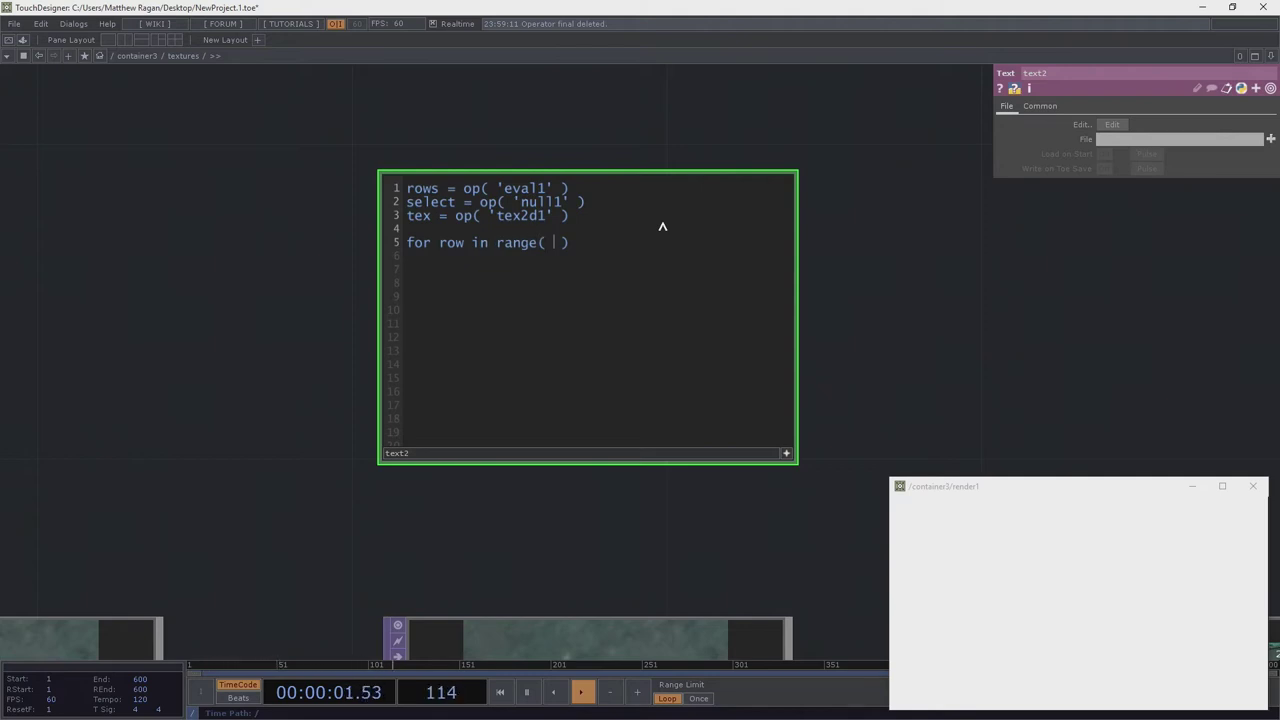
Complete the loop header with rows.numRows as the range argument and a colon, and begin the indented loop body
{"action": "type", "text": "rows.n "}
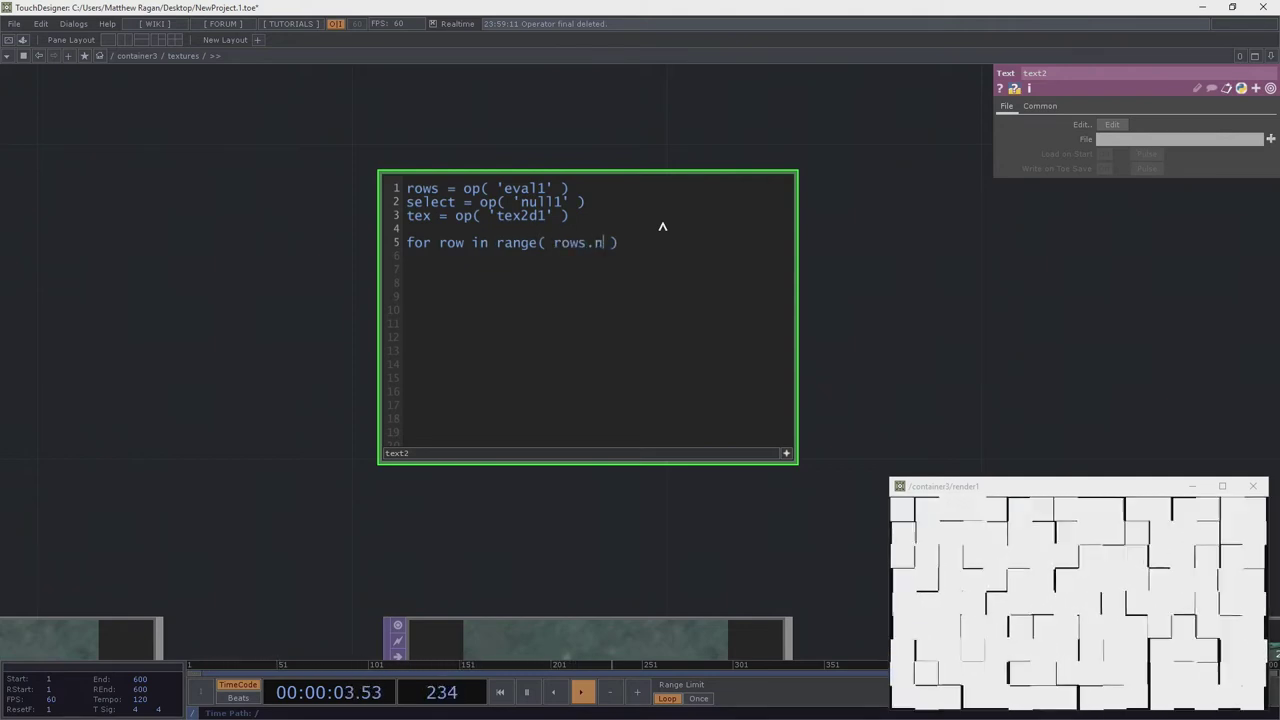
{"action": "type", "text": "umRows )"}
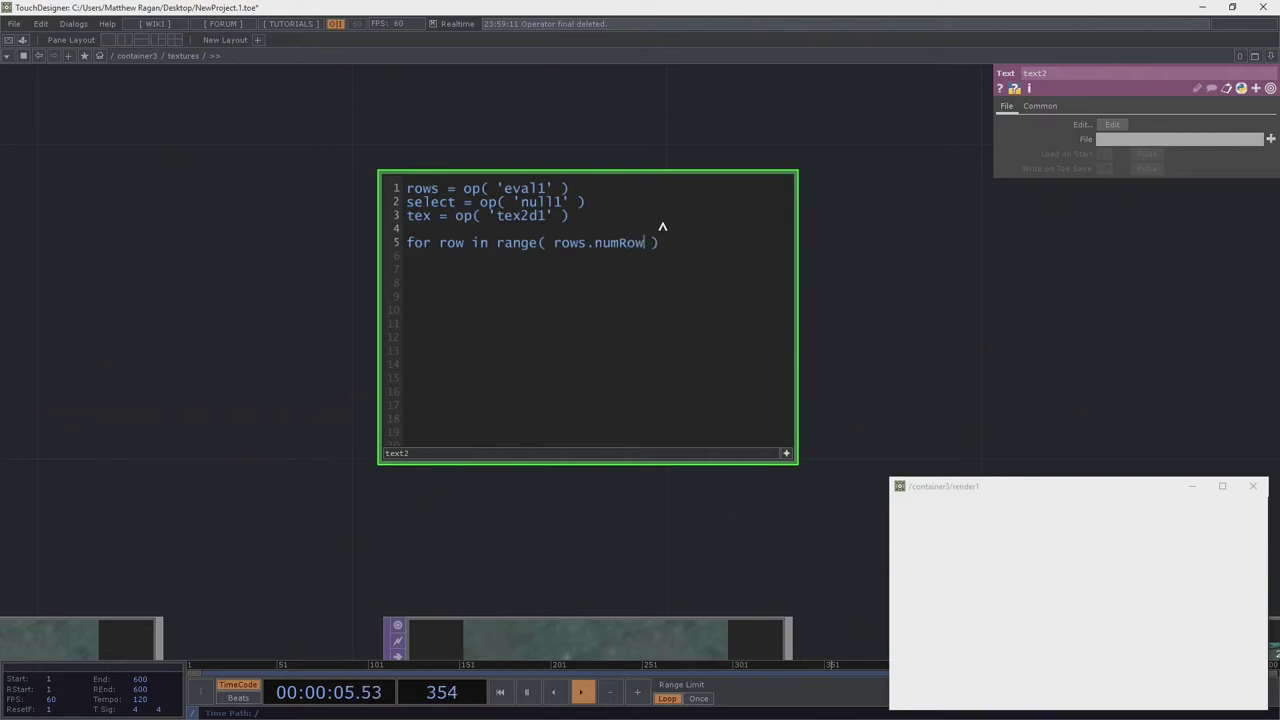
{"action": "type", "text": ":"}
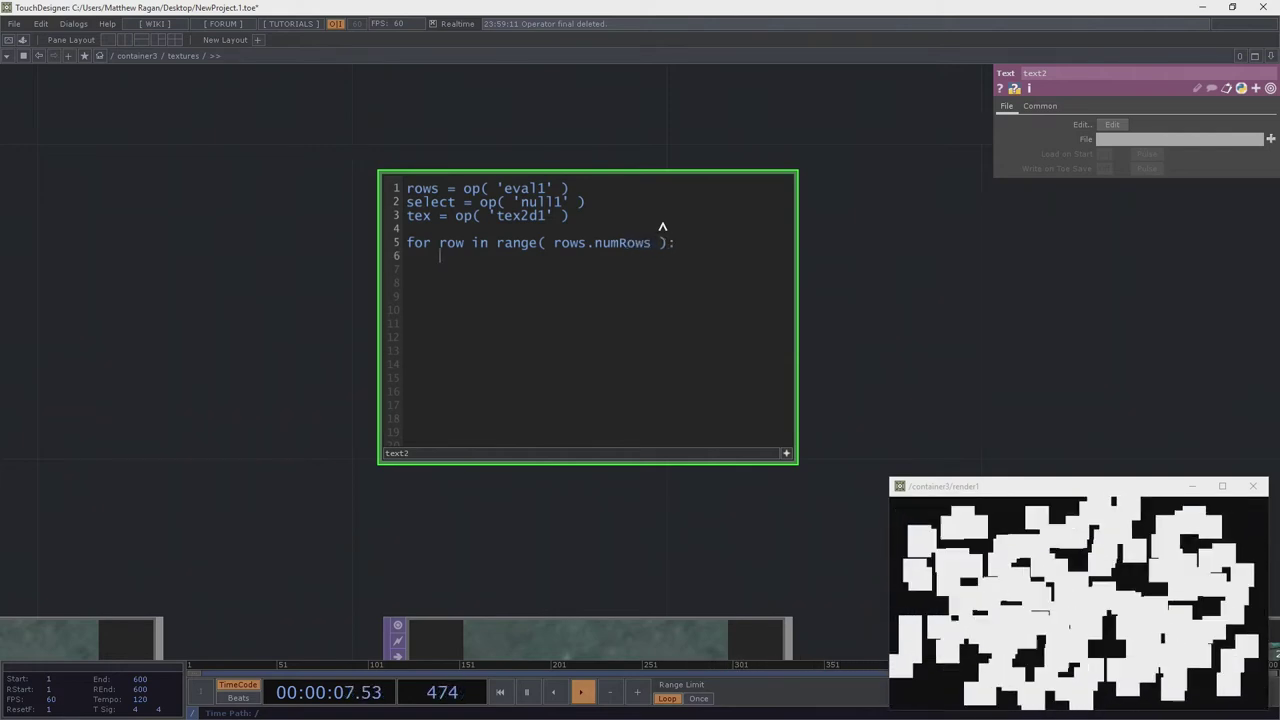
{"action": "key", "text": "Return"}
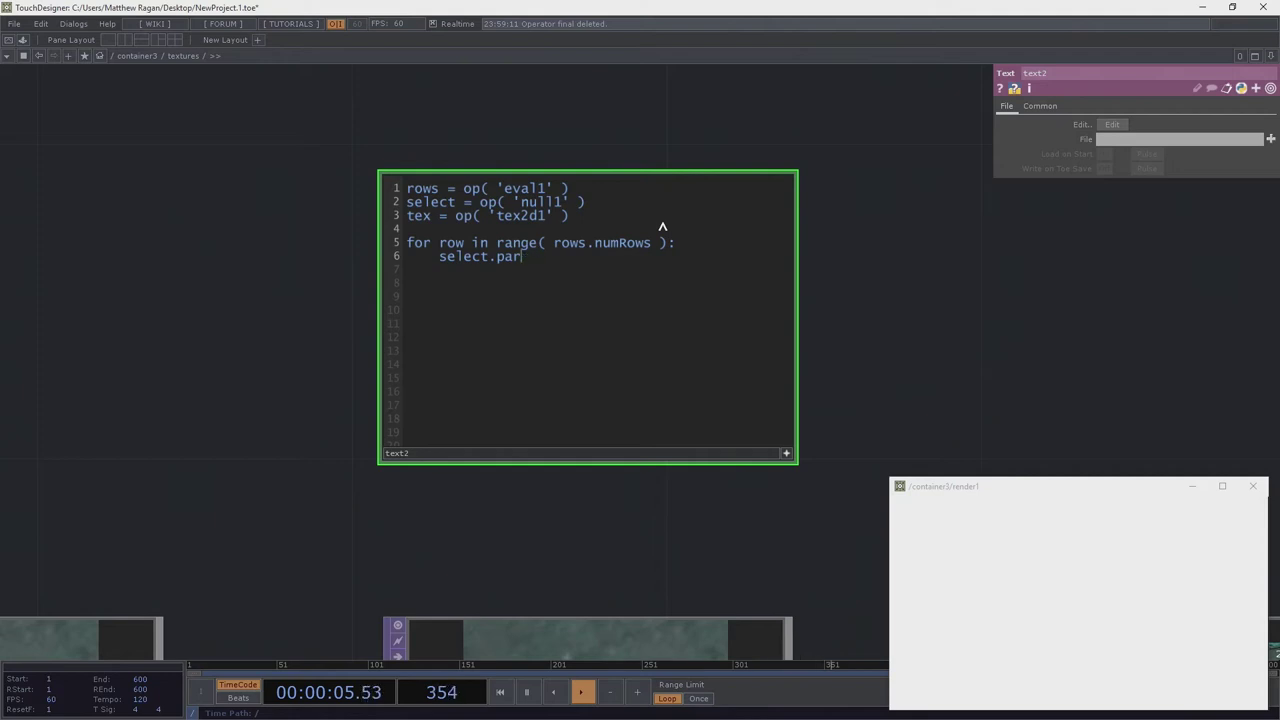
Write the first line of the loop body: select.par.rowindexstart = row
{"action": "type", "text": "row"}
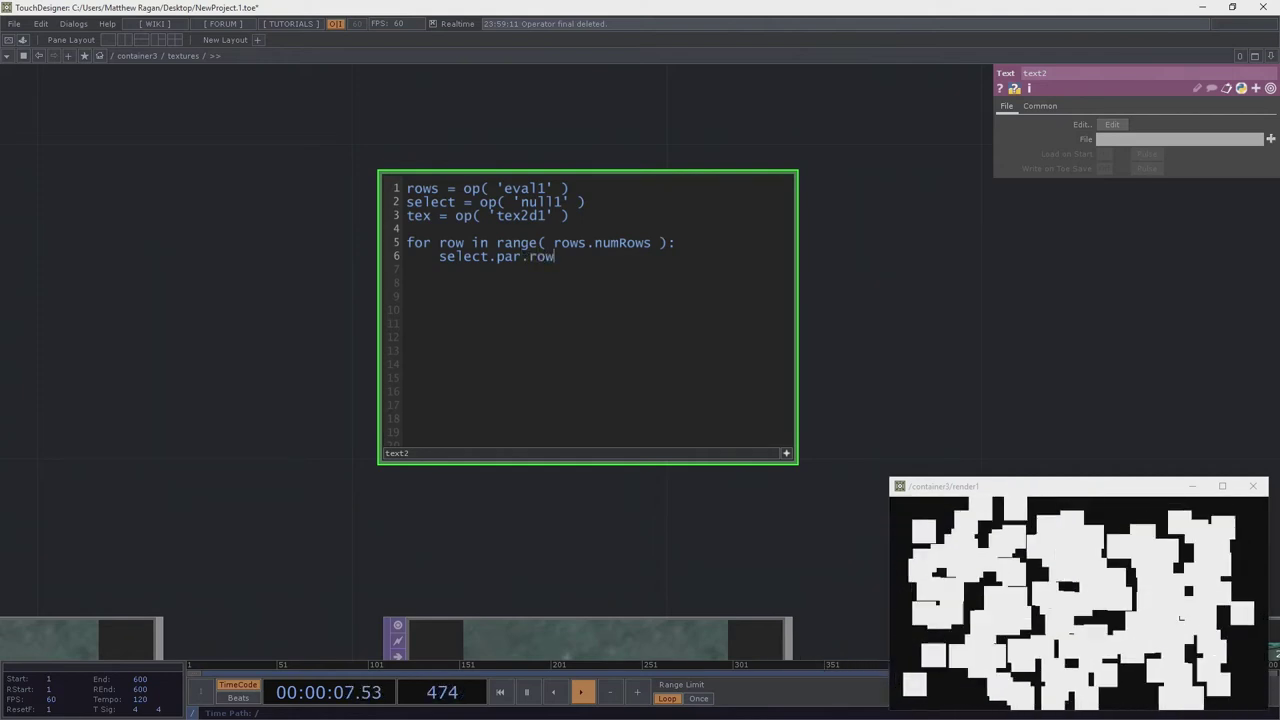
{"action": "type", "text": "indexstart"}
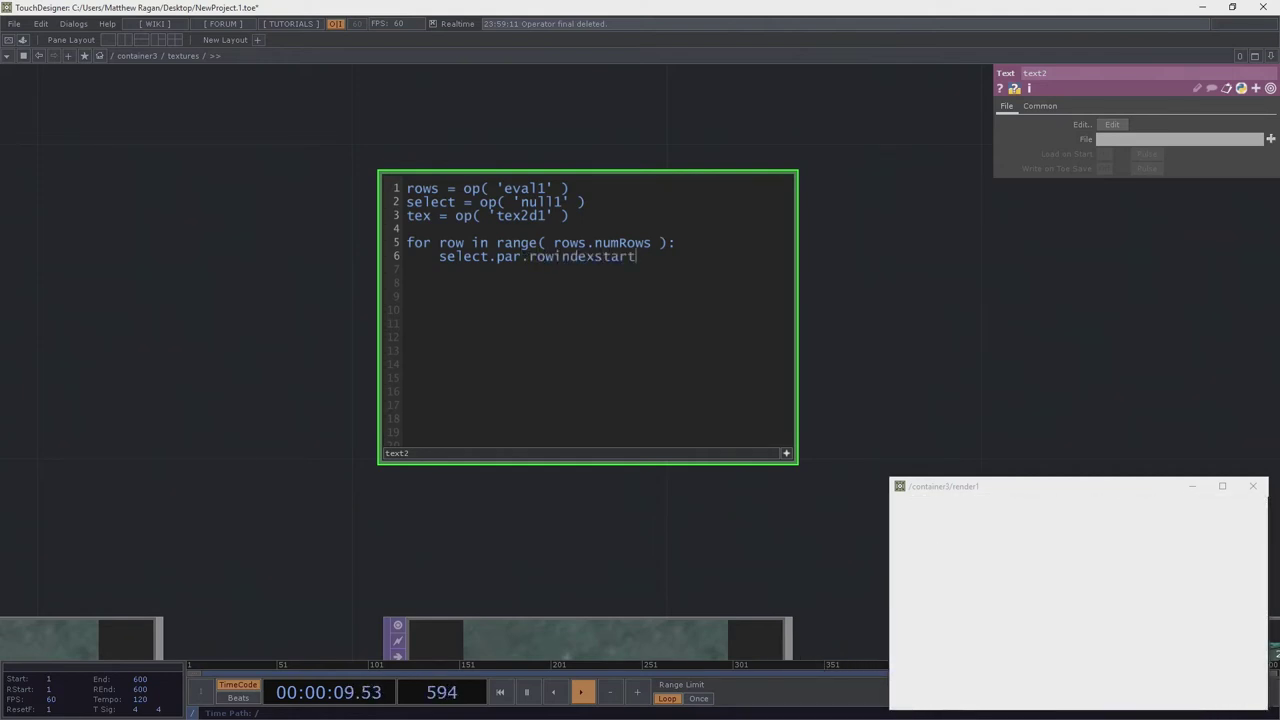
{"action": "type", "text": " = row"}
{"action": "key", "text": "Return"}
Add the next line to the loop body: select.par.rowindexend = row
{"action": "type", "text": "select."}
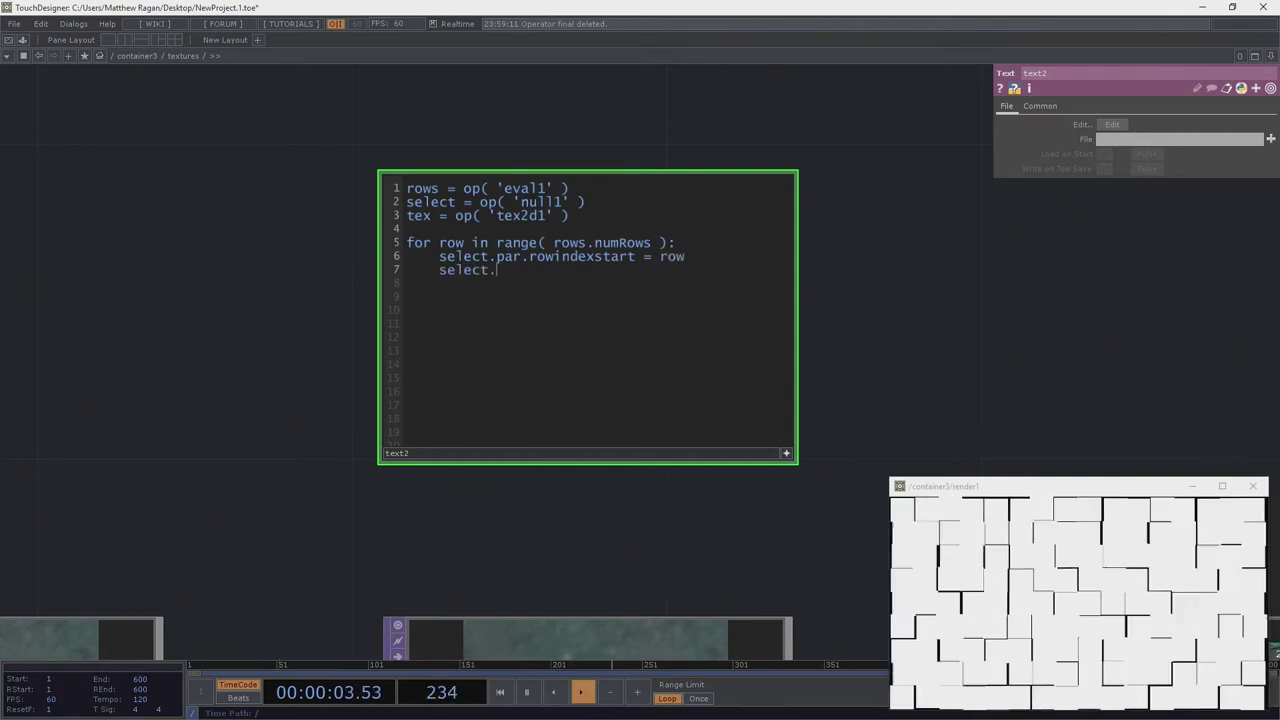
{"action": "type", "text": "par.rowin"}
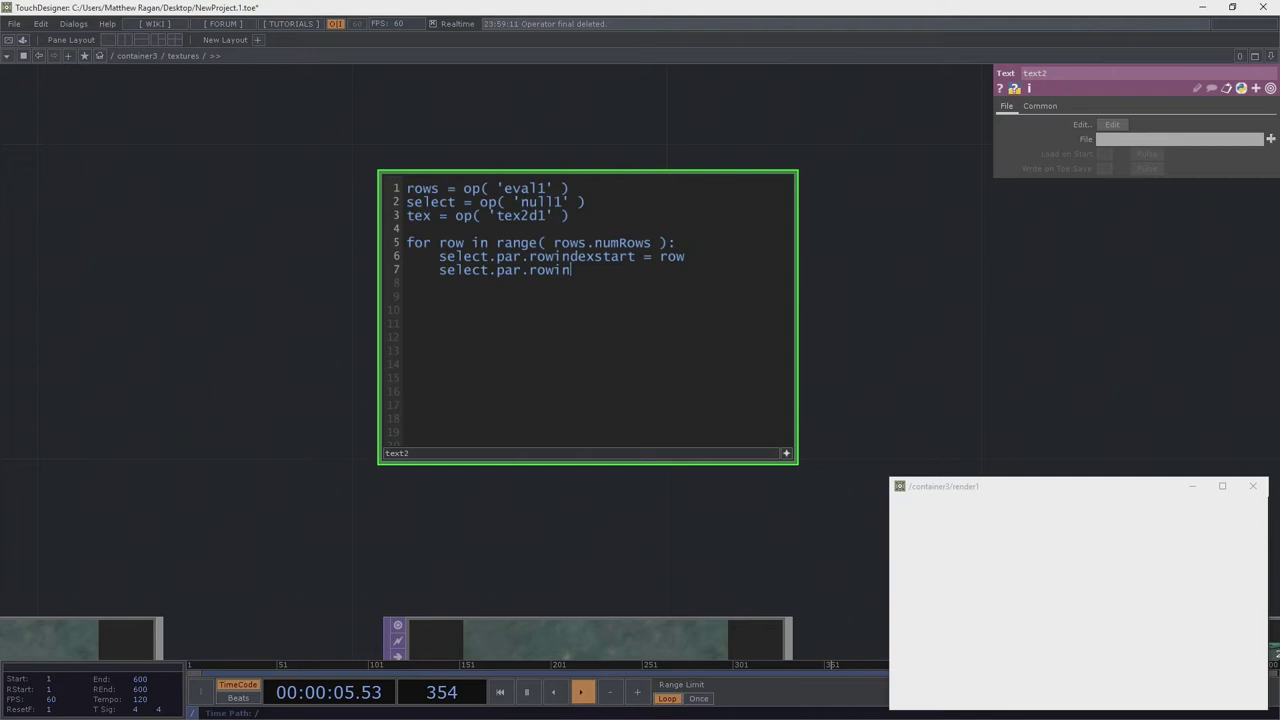
{"action": "type", "text": "dexend ="}
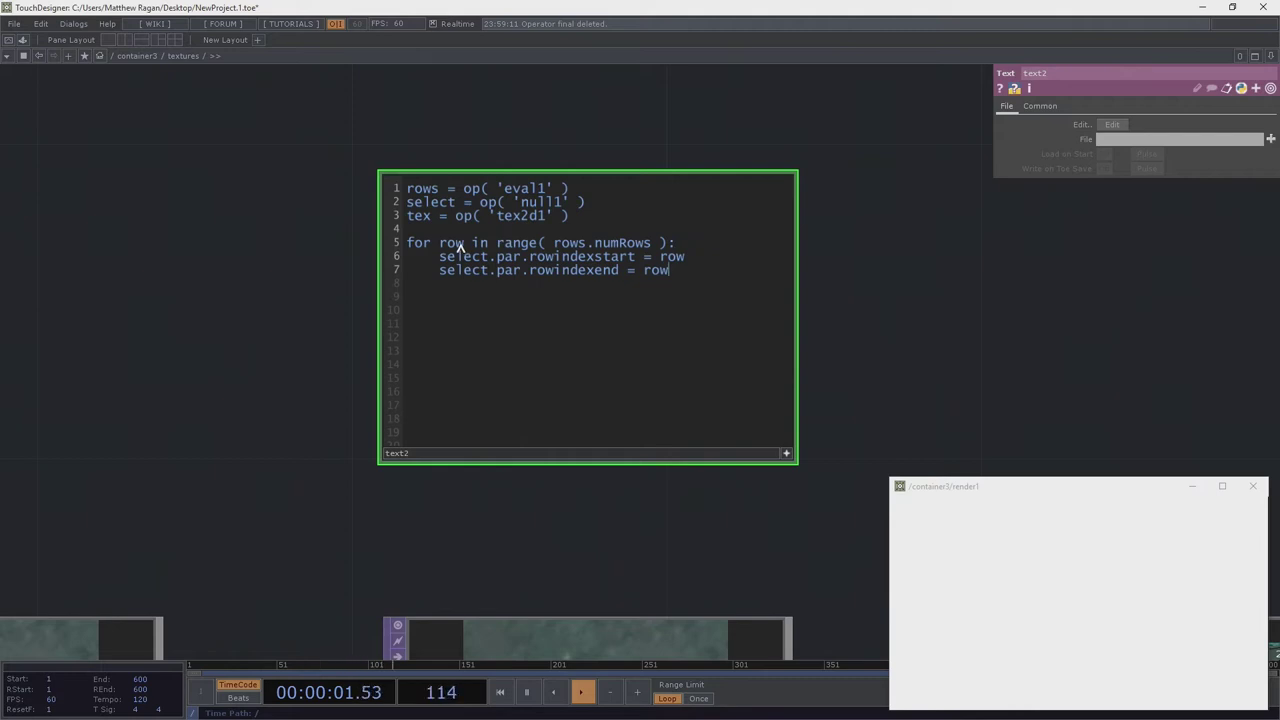
{"action": "type", "text": " row"}
{"action": "key", "text": "Return"}
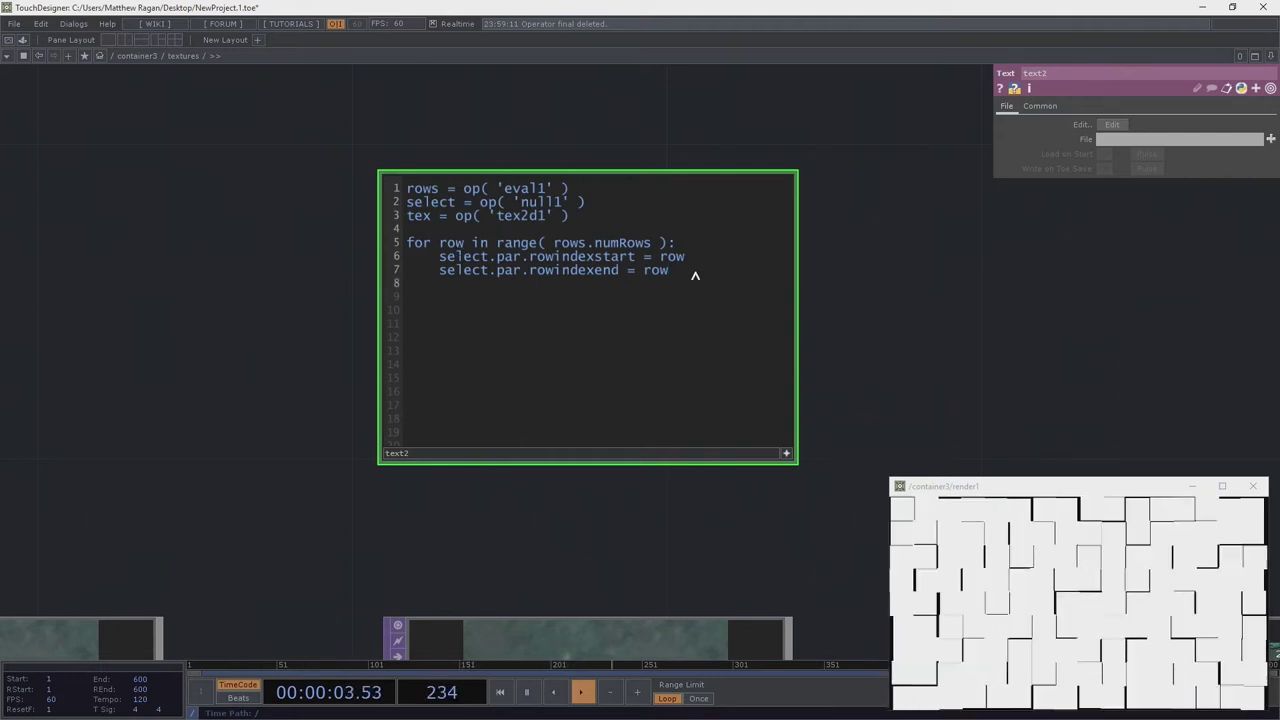
After a blank line, add tex.par.replaceindex = row to the loop body
{"action": "key", "text": "Return"}
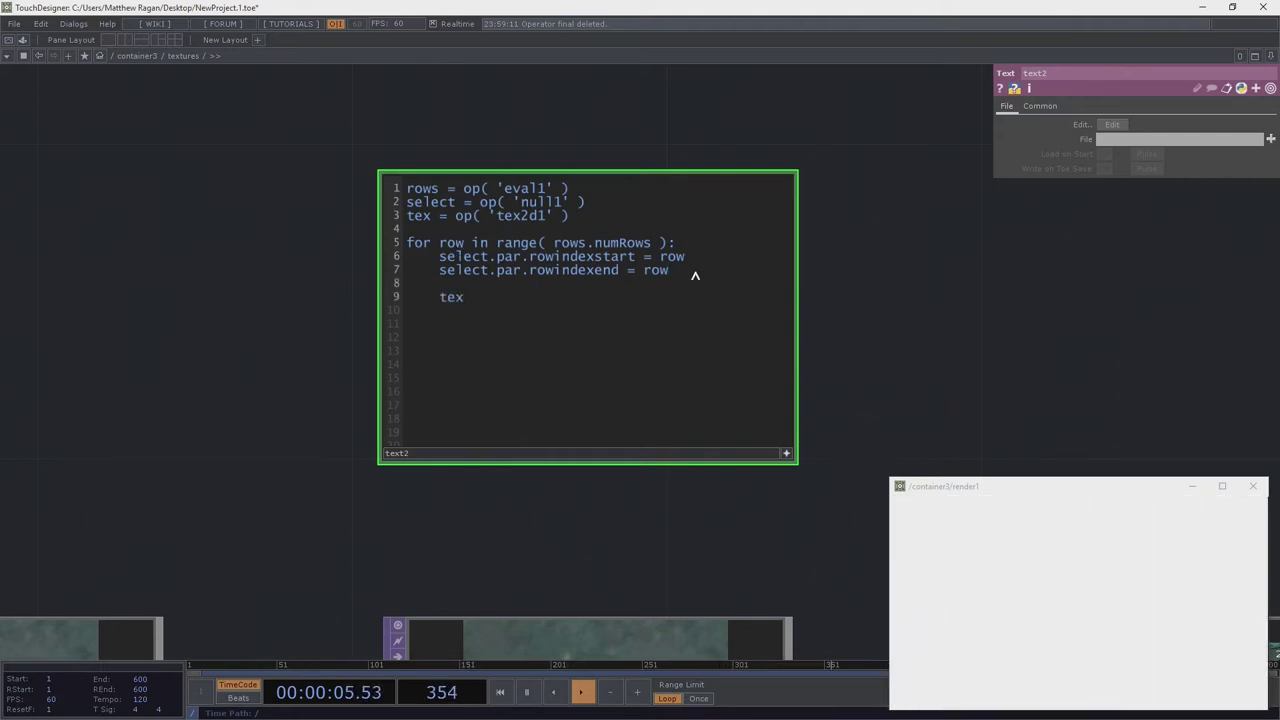
{"action": "type", "text": "tex.par"}
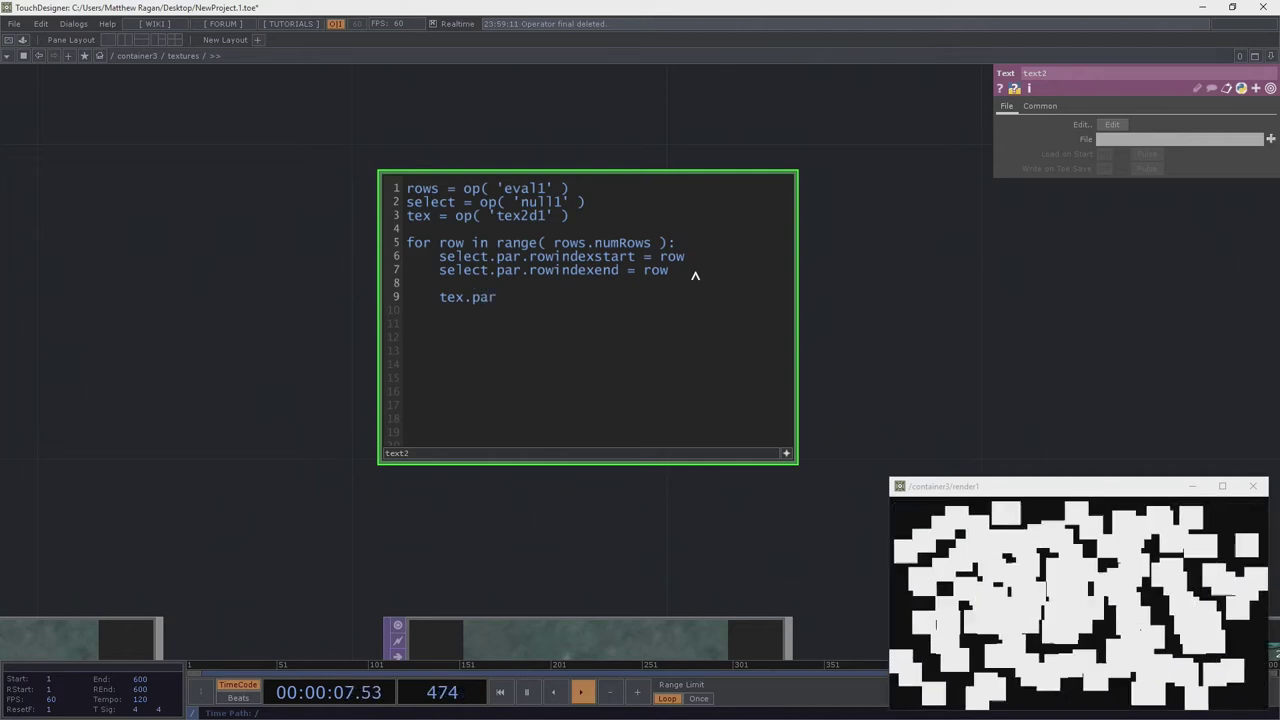
{"action": "type", "text": ".repla"}
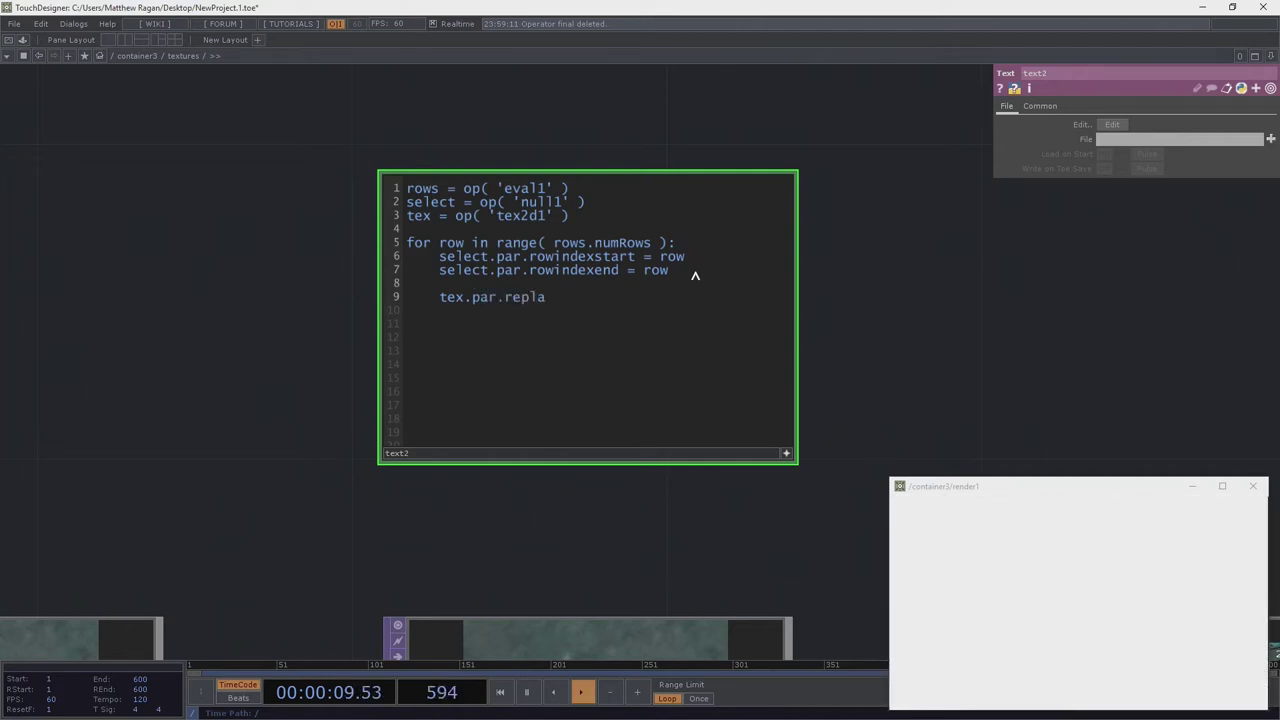
{"action": "type", "text": "ceindex ="}
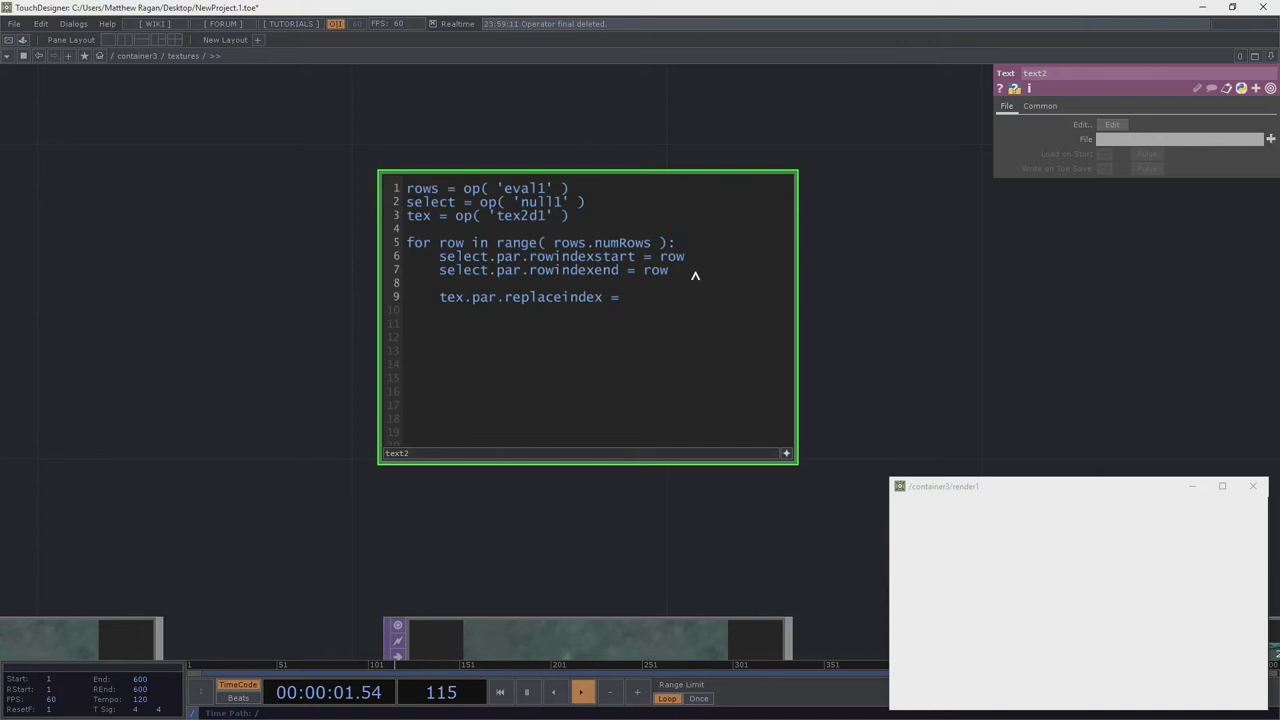
{"action": "type", "text": " e"}
{"action": "key", "text": "BackSpace"}
{"action": "type", "text": "rpow"}
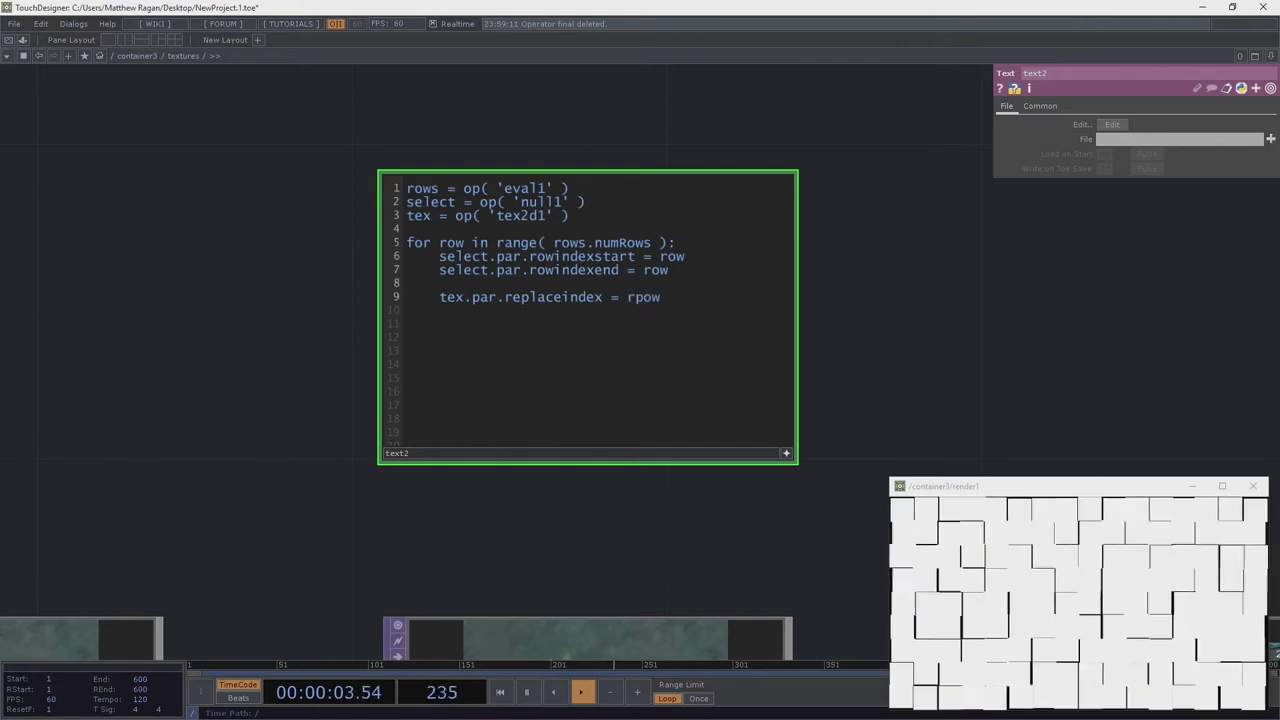
{"action": "key", "text": "BackSpace"}
{"action": "key", "text": "BackSpace"}
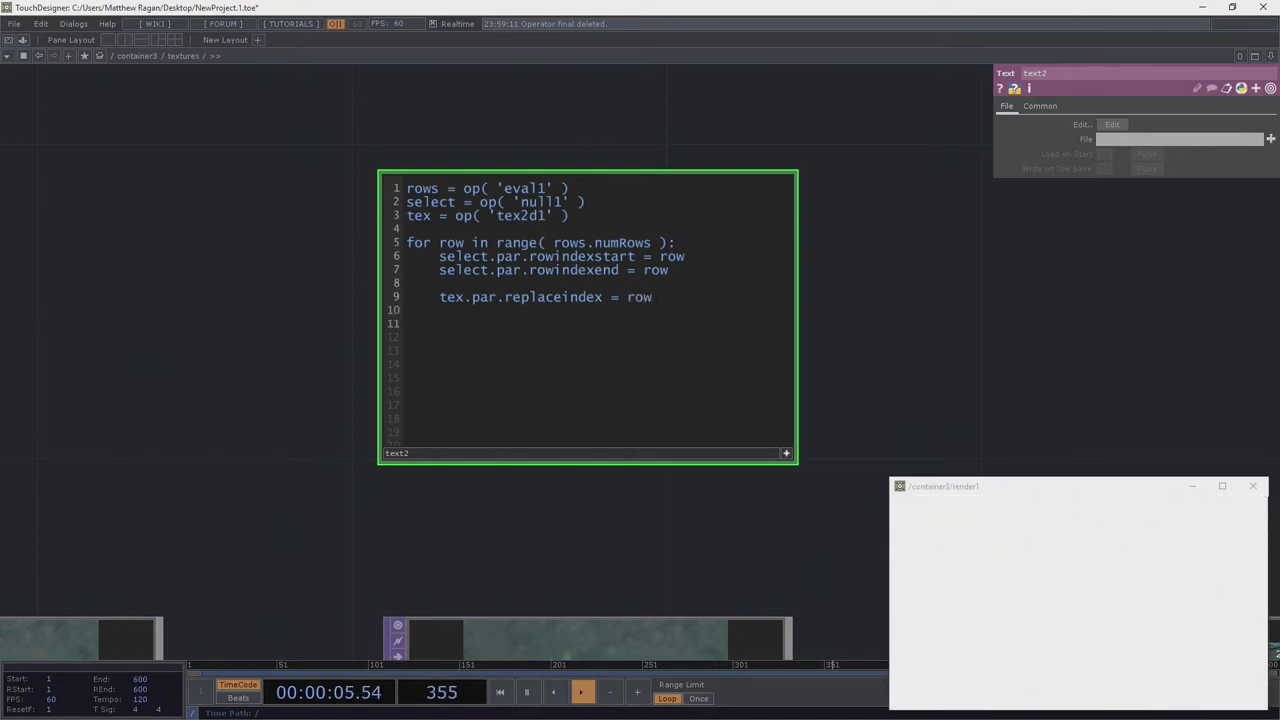
After another blank line, end the loop body with tex.par.resetsinglepulse.pulse()
{"action": "type", "text": "texpa"}
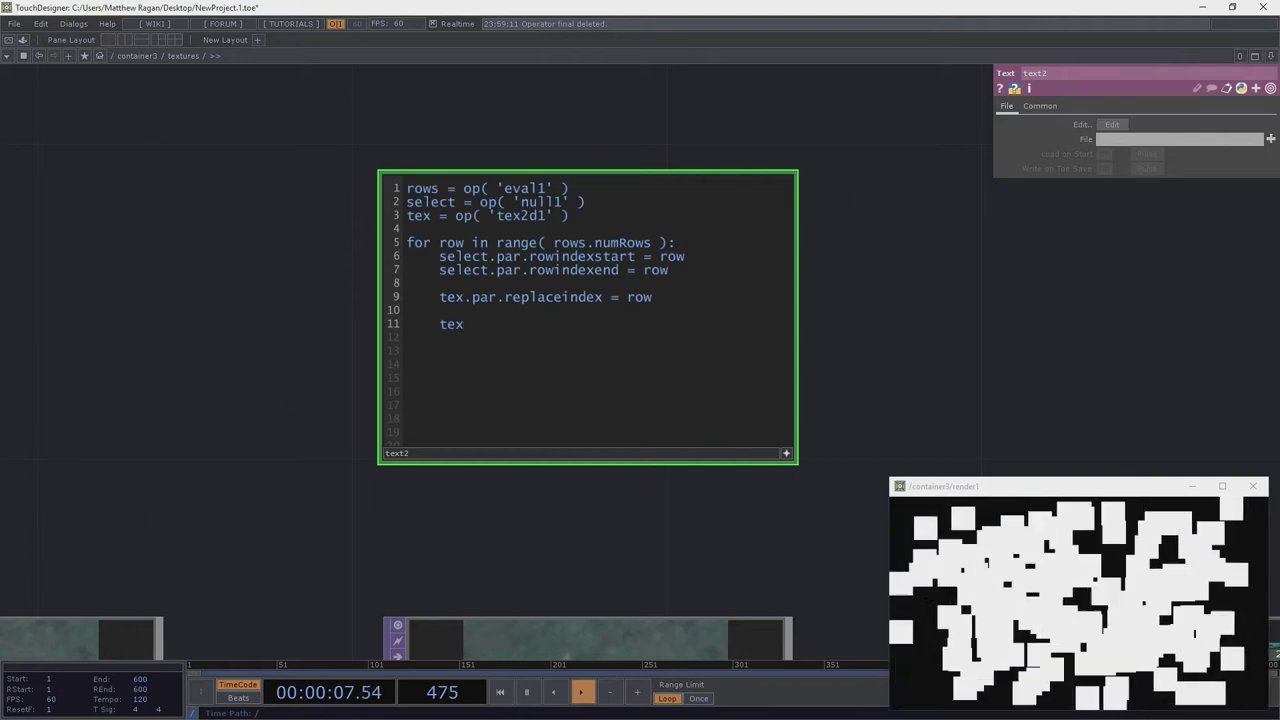
{"action": "key", "text": "BackSpace"}
{"action": "key", "text": "BackSpace"}
{"action": "type", "text": "."}
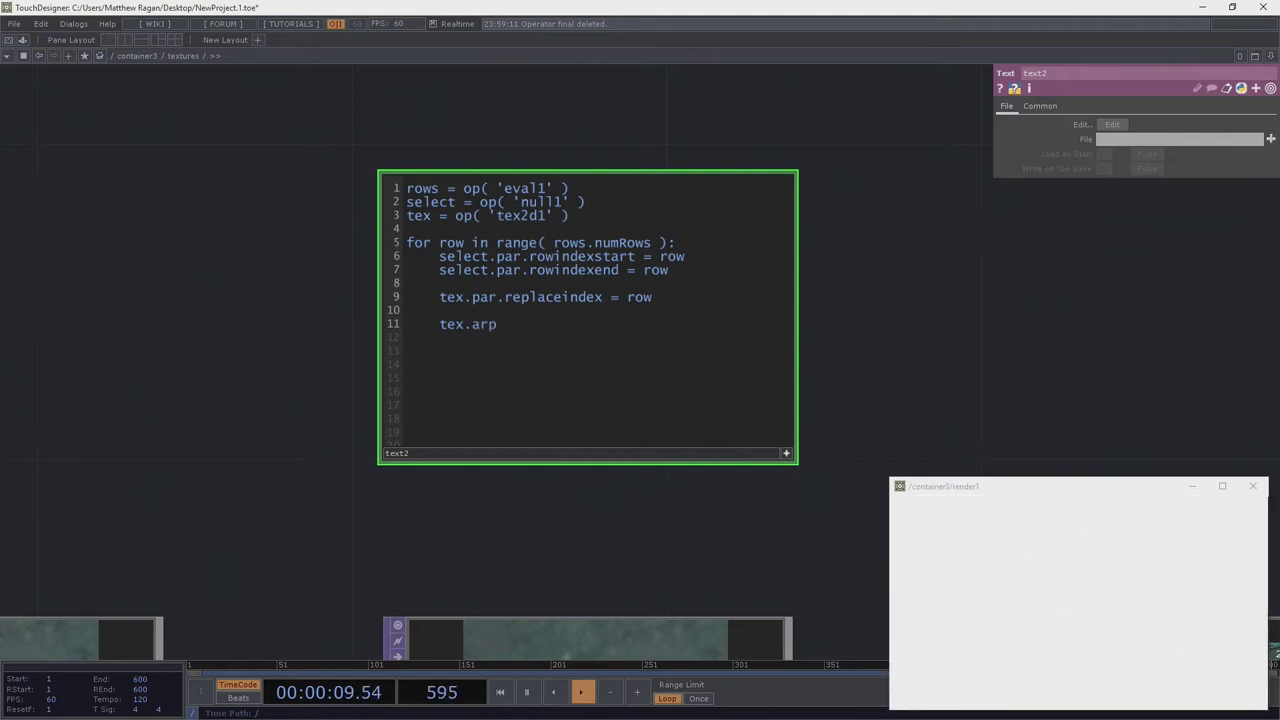
{"action": "type", "text": "par.resetsingle"}
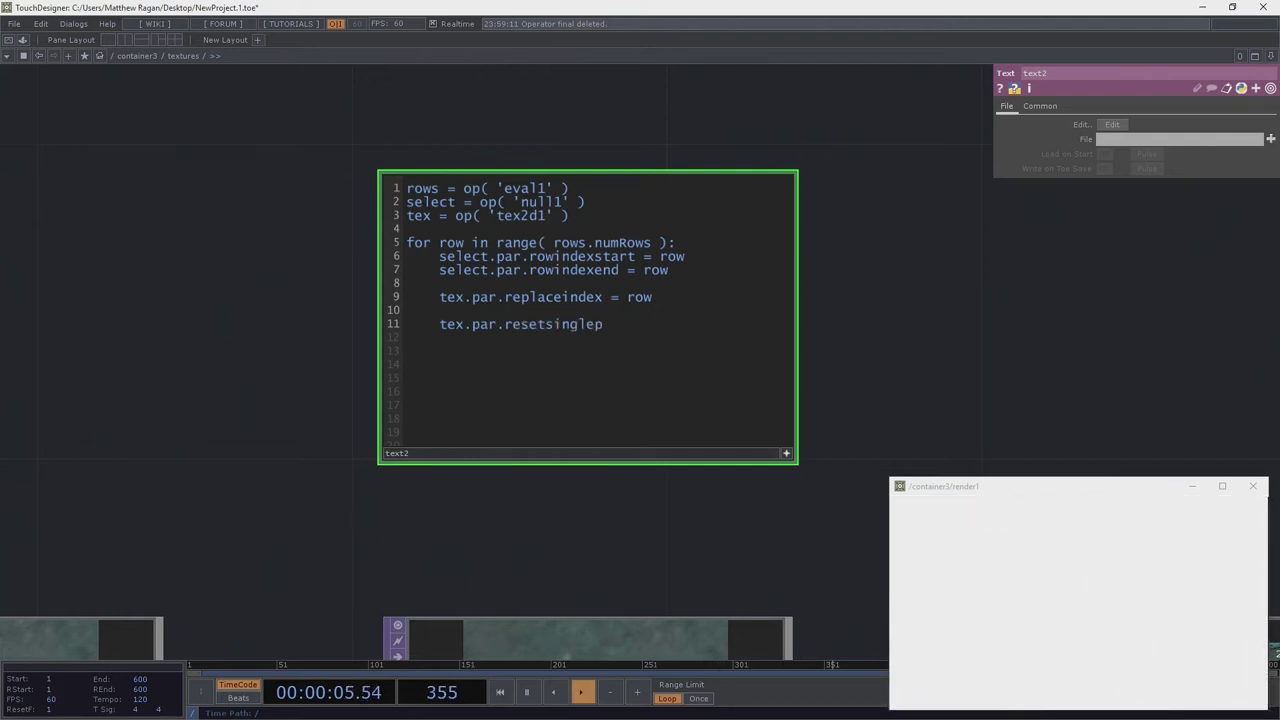
{"action": "type", "text": "pulse.pulse()"}
Select the tex3d1 operator, run the text2 script and read the script error reported on text2
{"action": "scroll", "coordinate": [752, 247], "scroll_direction": "down", "scroll_amount": 5}
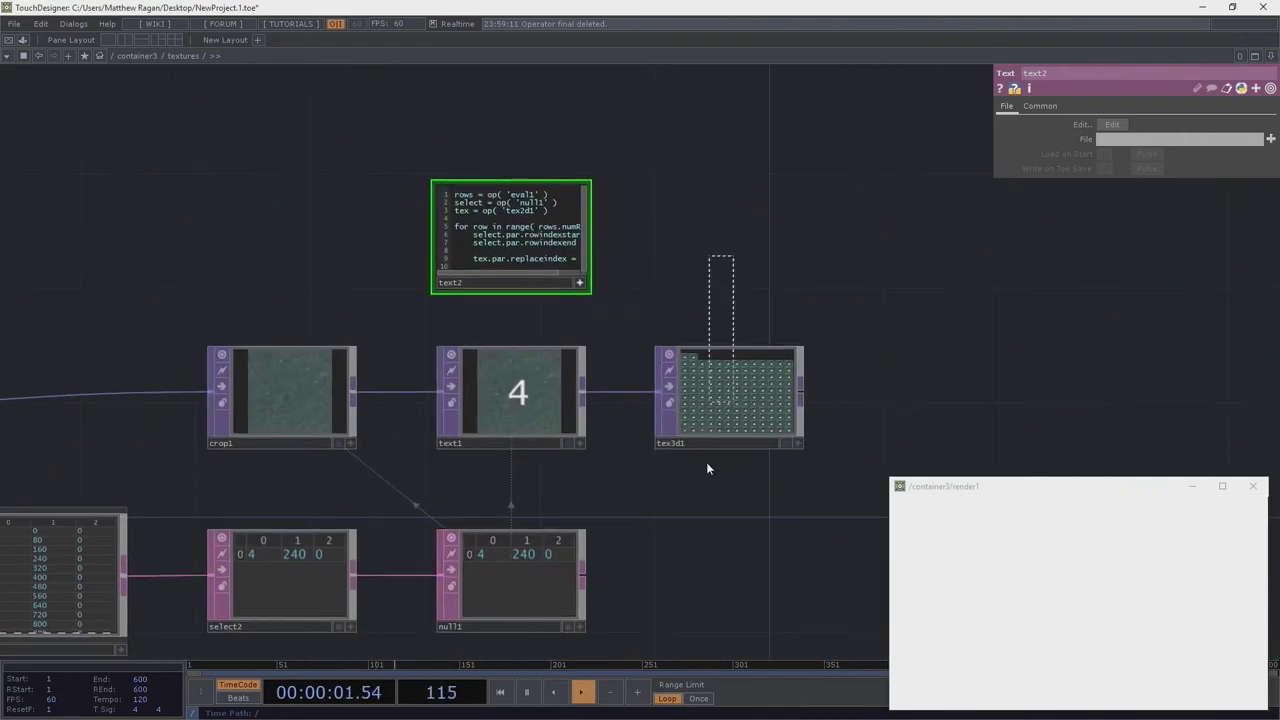
{"action": "left_click", "coordinate": [706, 450]}
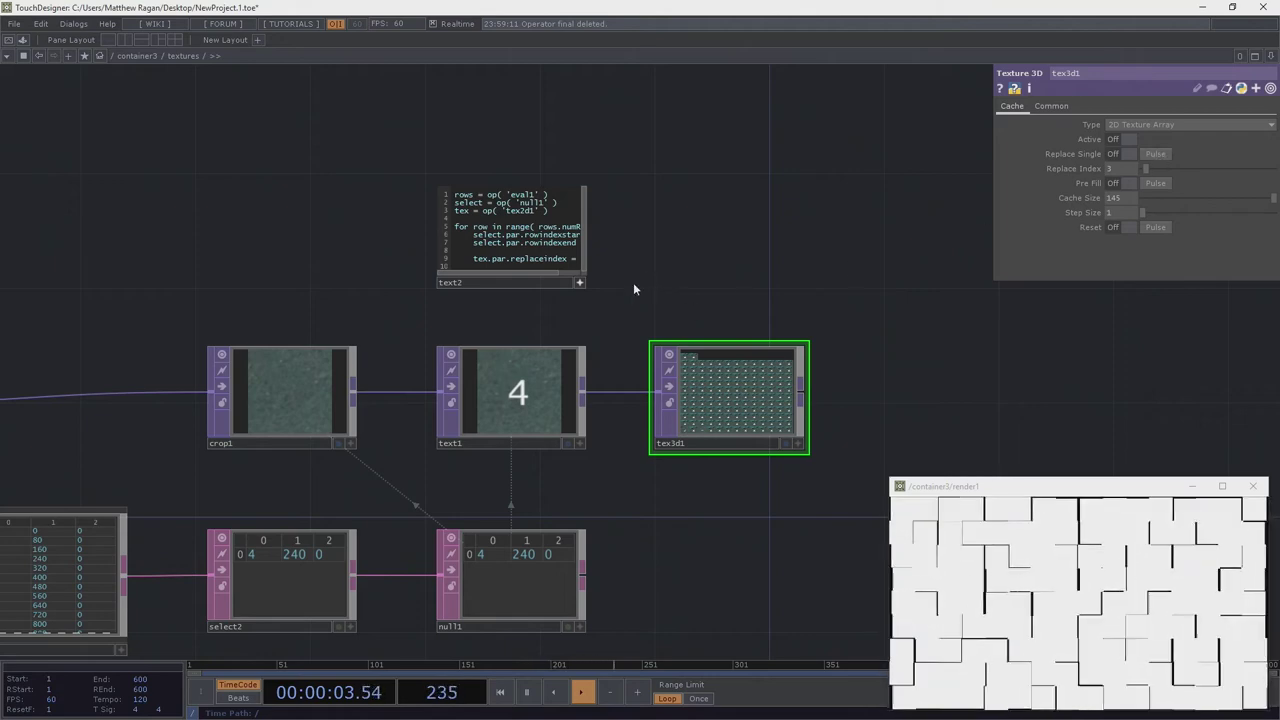
{"action": "scroll", "coordinate": [610, 268], "scroll_direction": "up", "scroll_amount": 4}
{"action": "right_click", "coordinate": [559, 240]}
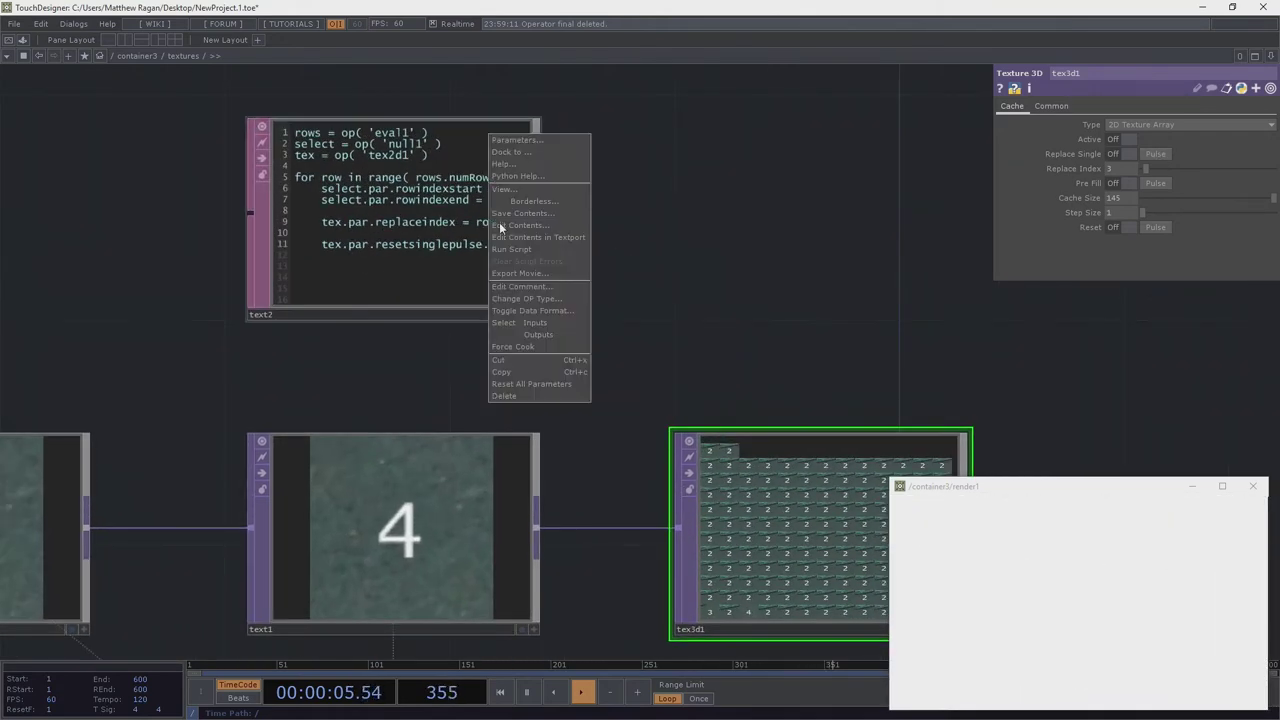
{"action": "left_click", "coordinate": [514, 248]}
{"action": "scroll", "coordinate": [628, 236], "scroll_direction": "up", "scroll_amount": 3}
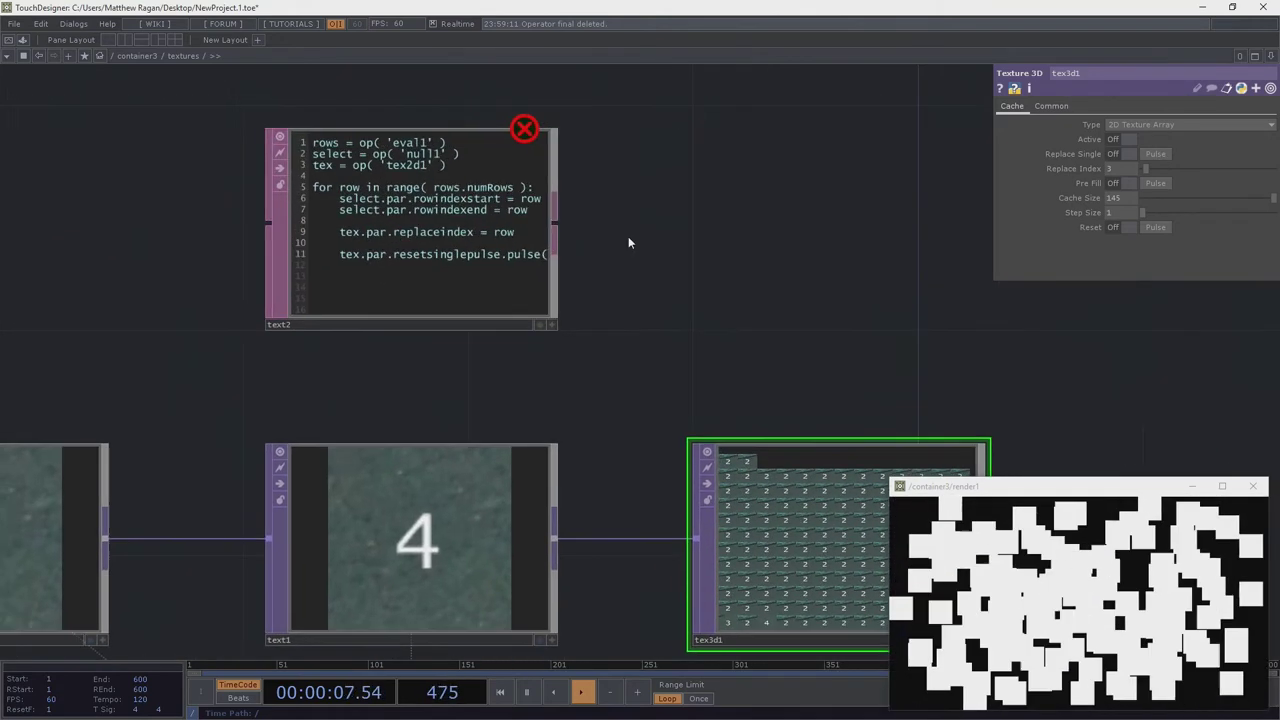
{"action": "middle_click_drag", "start_coordinate": [506, 211], "coordinate": [620, 257]}
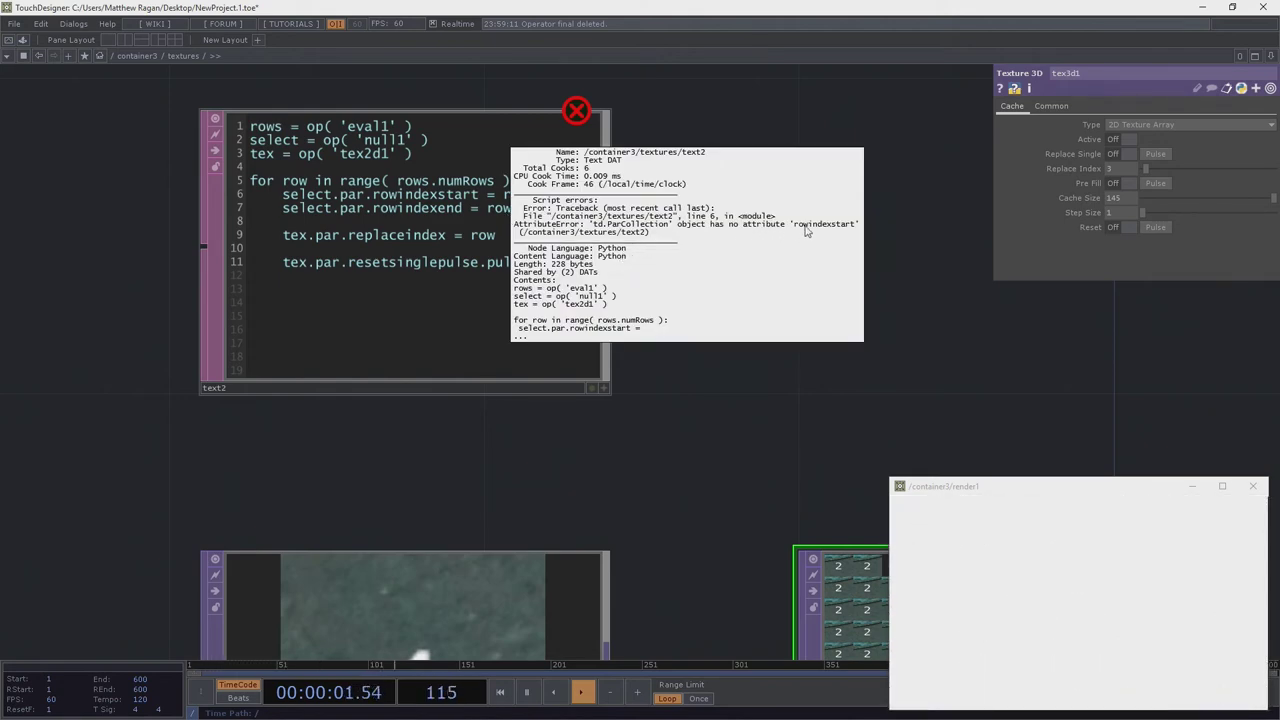
{"action": "left_click_drag", "start_coordinate": [729, 386], "coordinate": [752, 381]}
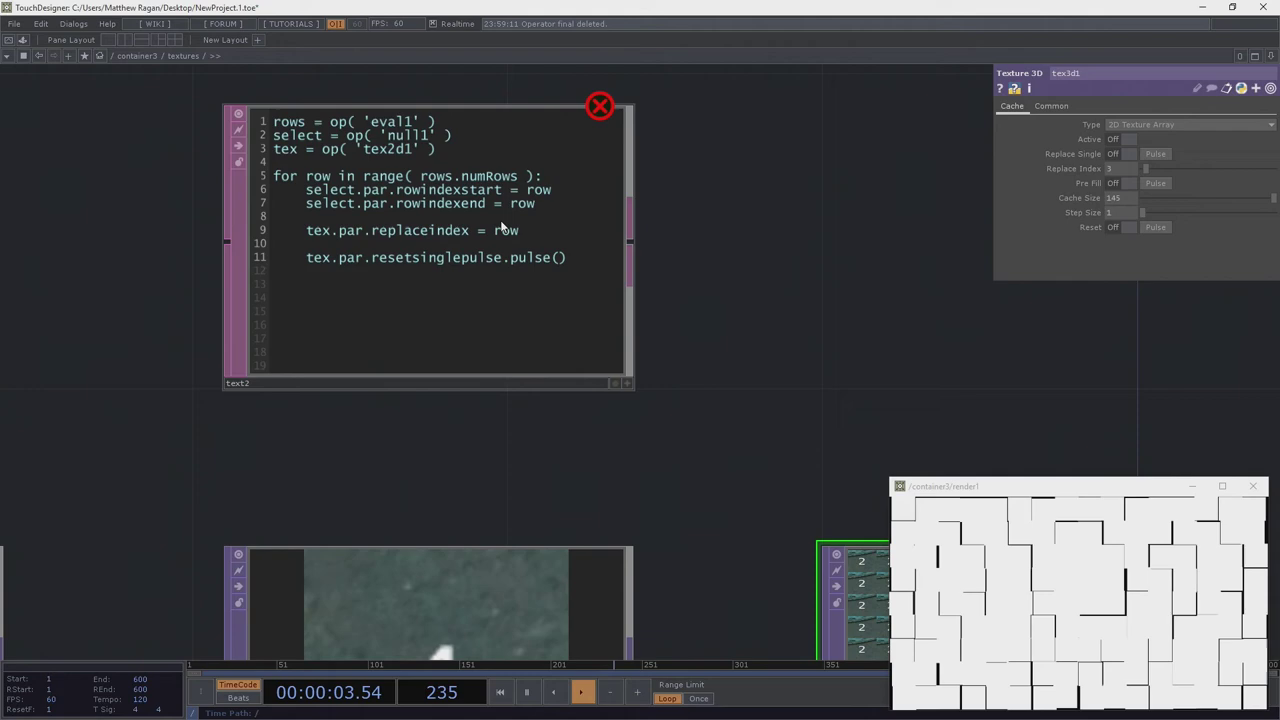
Check the Select DAT feeding null1 and change the operator name in the script's select line to 'select2'
{"action": "left_click_drag", "start_coordinate": [634, 407], "coordinate": [774, 226]}
{"action": "scroll", "coordinate": [525, 245], "scroll_direction": "down", "scroll_amount": 3}
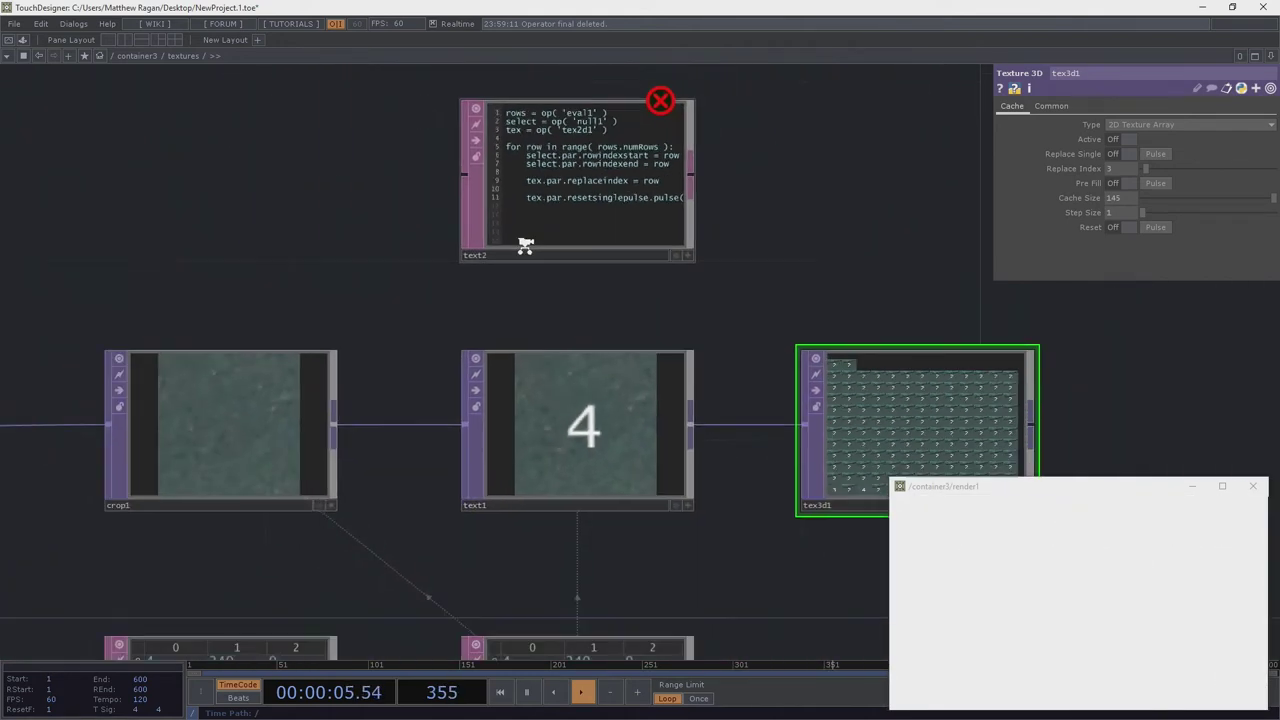
{"action": "scroll", "coordinate": [524, 246], "scroll_direction": "down", "scroll_amount": 1}
{"action": "middle_click_drag", "start_coordinate": [444, 338], "coordinate": [571, 209]}
{"action": "scroll", "coordinate": [571, 209], "scroll_direction": "down", "scroll_amount": 3}
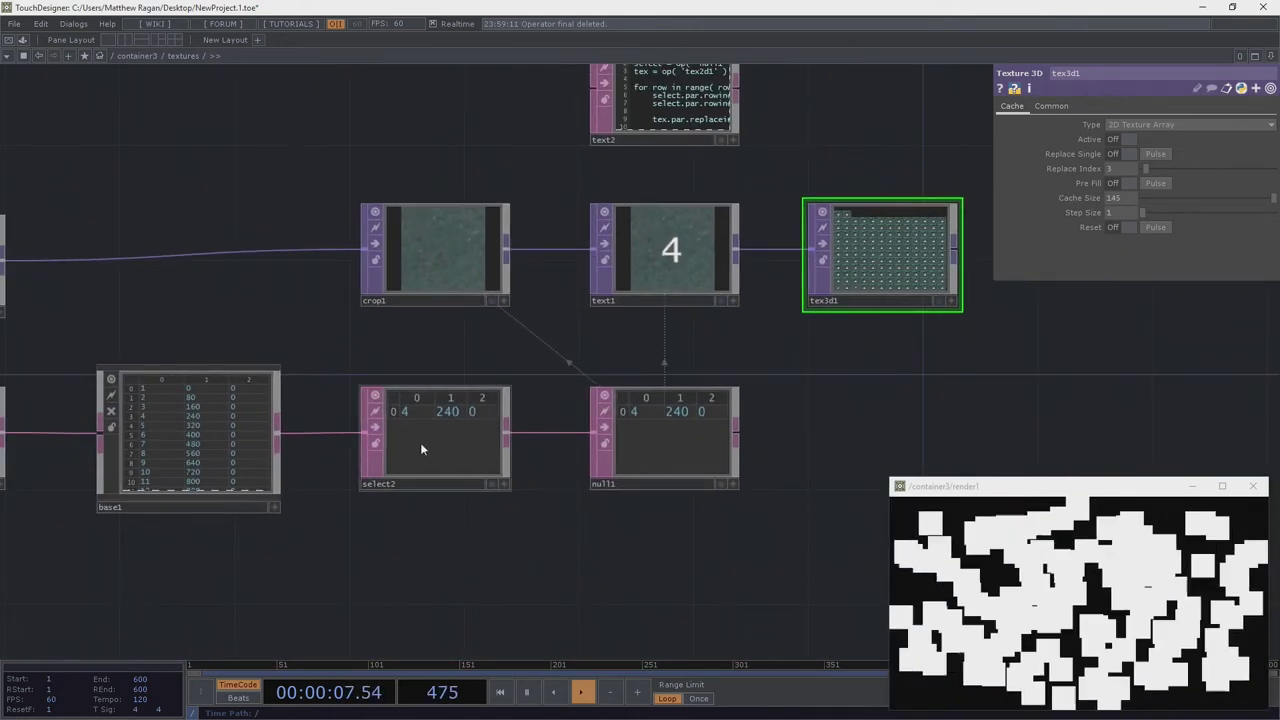
{"action": "left_click", "coordinate": [420, 442]}
{"action": "scroll", "coordinate": [544, 208], "scroll_direction": "up", "scroll_amount": 2}
{"action": "scroll", "coordinate": [546, 263], "scroll_direction": "up", "scroll_amount": 3}
{"action": "left_click", "coordinate": [550, 270]}
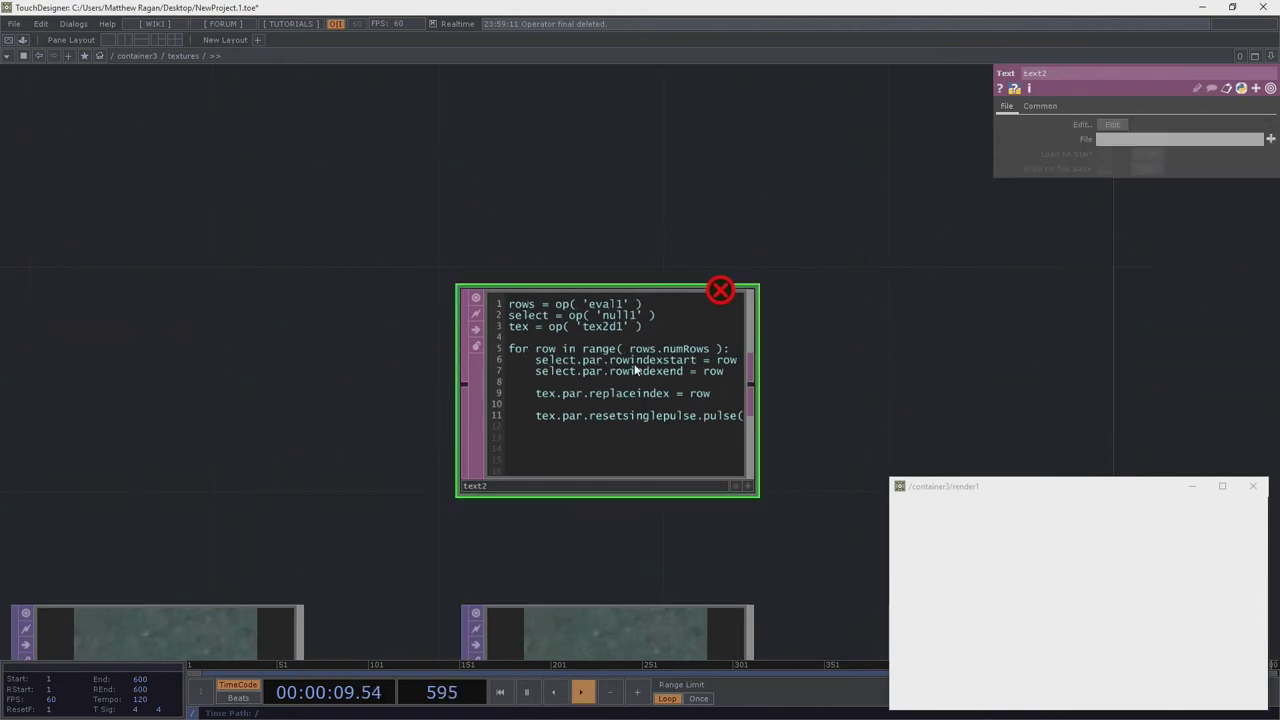
{"action": "scroll", "coordinate": [536, 251], "scroll_direction": "up", "scroll_amount": 2}
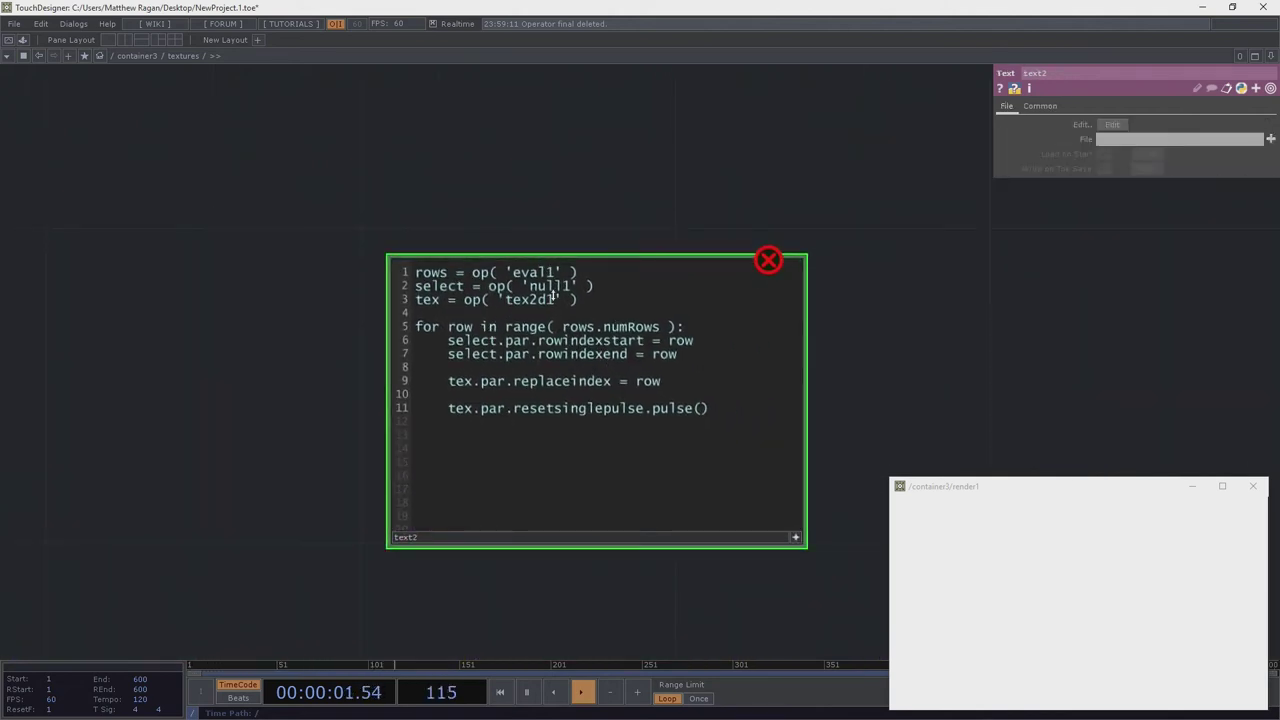
{"action": "left_click_drag", "start_coordinate": [523, 298], "coordinate": [573, 287]}
{"action": "type", "text": "select2"}
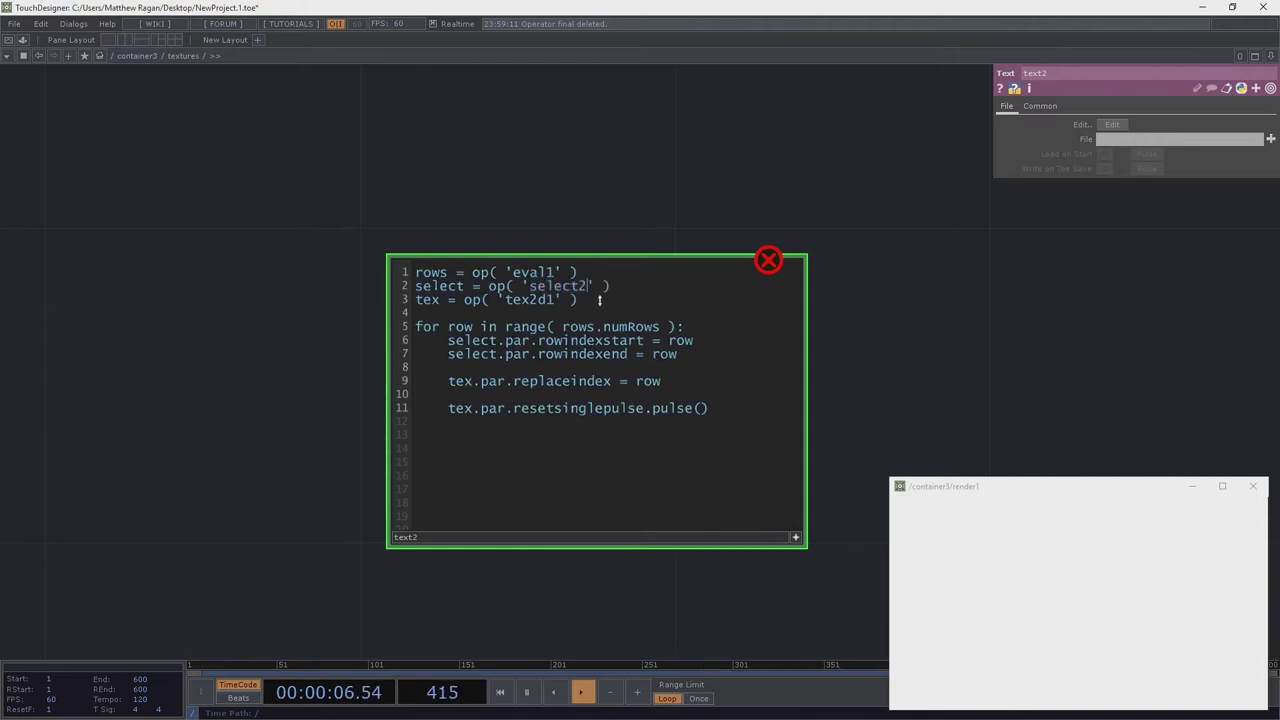
Leave text editing, run the text2 script again and read the script error reported on text2
{"action": "key", "text": "Escape"}
{"action": "scroll", "coordinate": [500, 178], "scroll_direction": "down", "scroll_amount": 4}
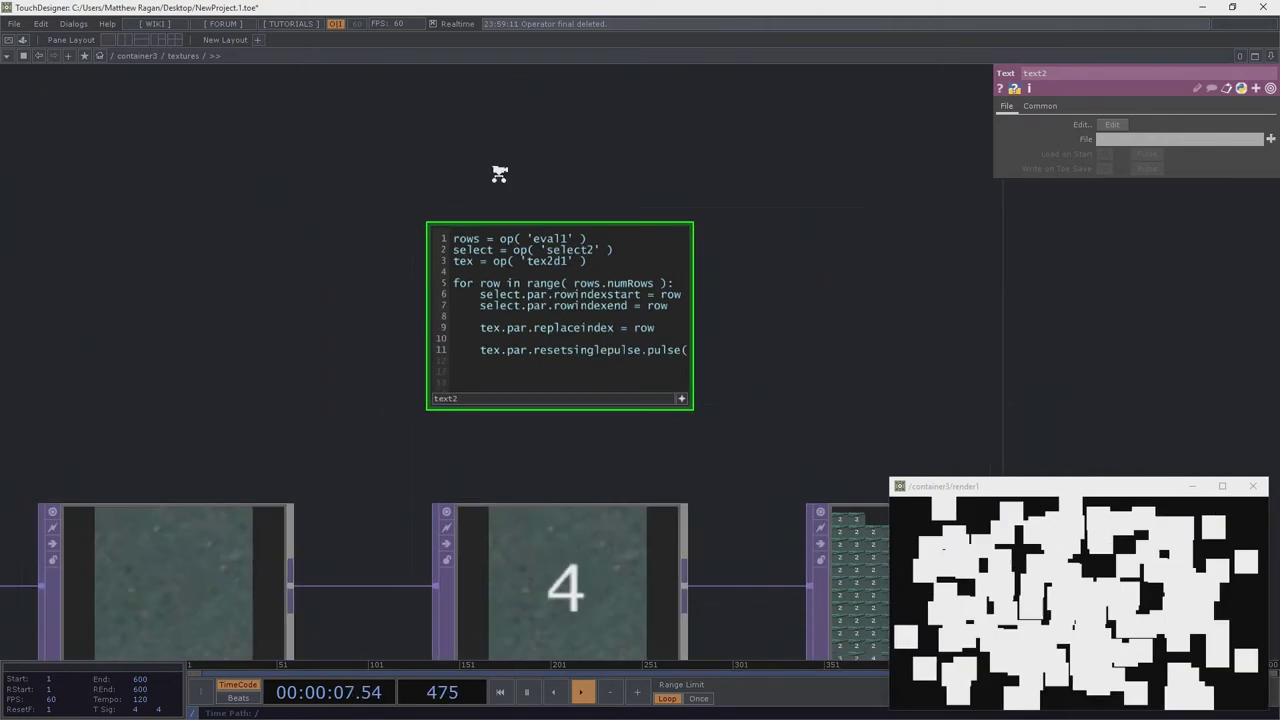
{"action": "left_click", "coordinate": [648, 356]}
{"action": "scroll", "coordinate": [510, 100], "scroll_direction": "down", "scroll_amount": 3}
{"action": "right_click", "coordinate": [586, 168]}
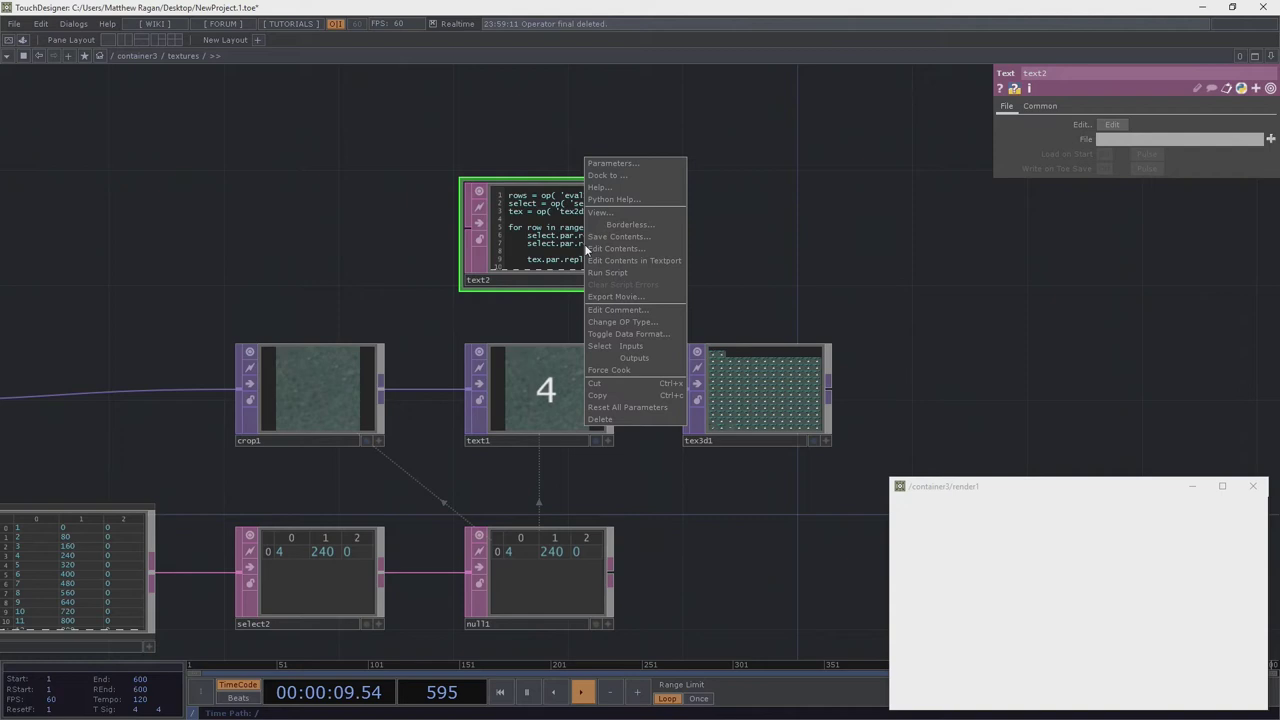
{"action": "left_click", "coordinate": [632, 274]}
{"action": "scroll", "coordinate": [580, 260], "scroll_direction": "up", "scroll_amount": 4}
{"action": "middle_click_drag", "start_coordinate": [576, 258], "coordinate": [704, 285]}
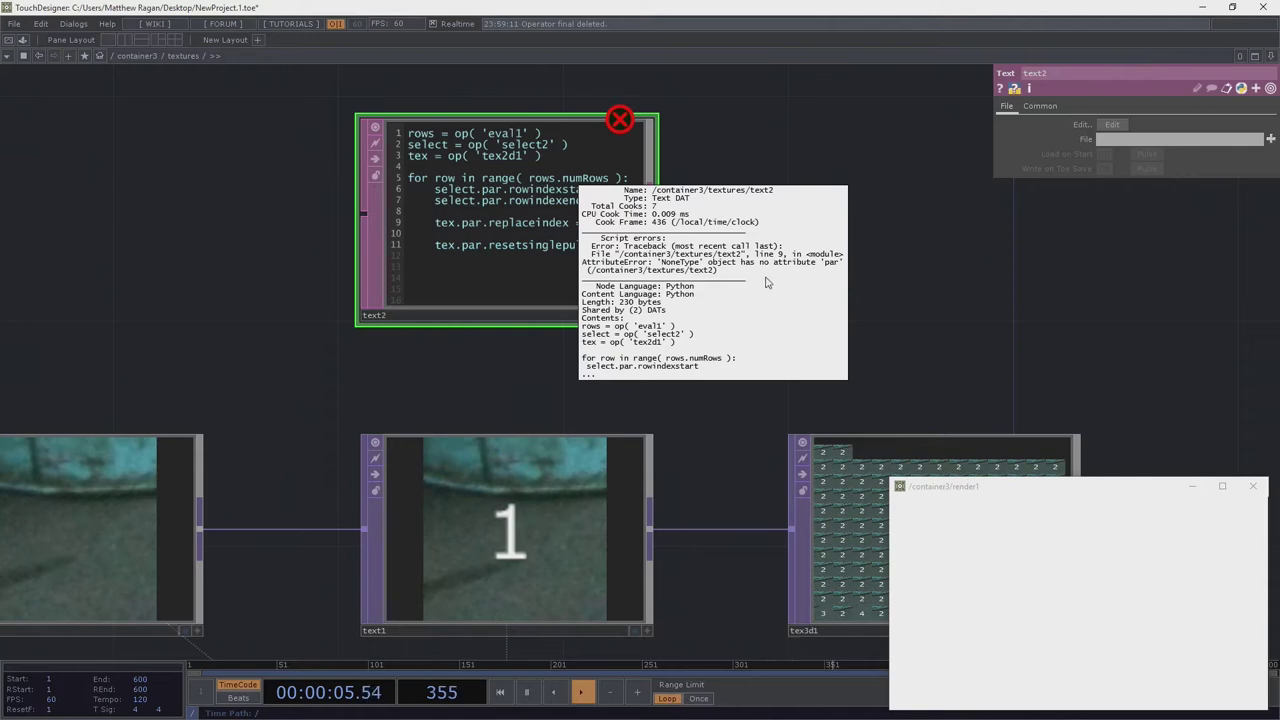
{"action": "middle_click_drag", "start_coordinate": [702, 124], "coordinate": [438, 226]}
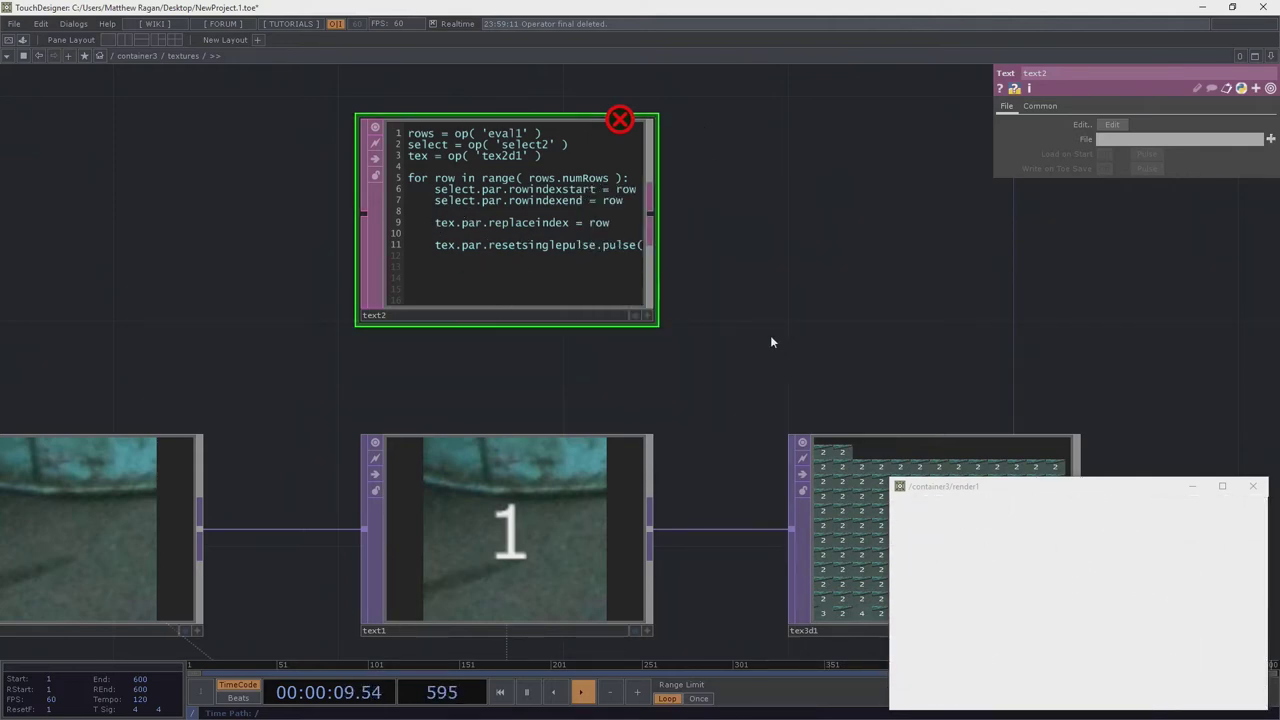
Check the Python name of tex3d1's Replace Index parameter and compare it with the references in the text2 script
{"action": "left_click_drag", "start_coordinate": [771, 336], "coordinate": [687, 293]}
{"action": "left_click", "coordinate": [836, 544]}
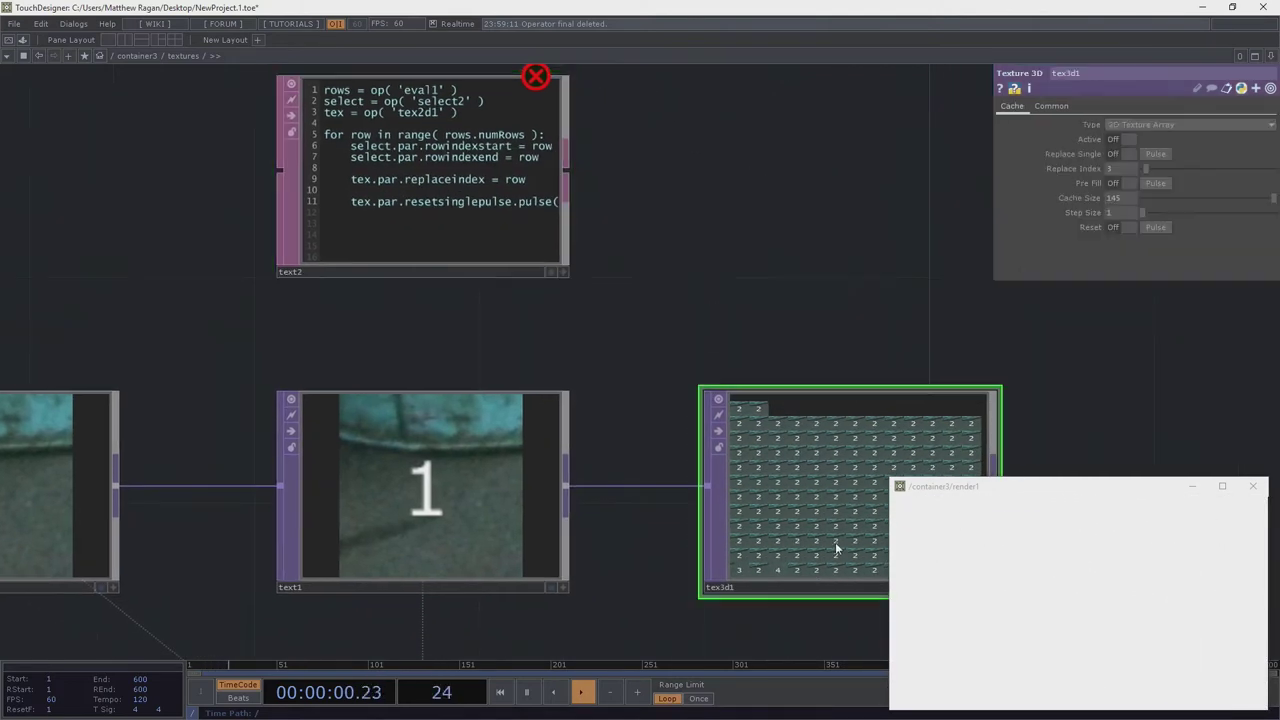
{"action": "left_click", "coordinate": [1073, 167]}
{"action": "left_click_drag", "start_coordinate": [754, 181], "coordinate": [798, 246]}
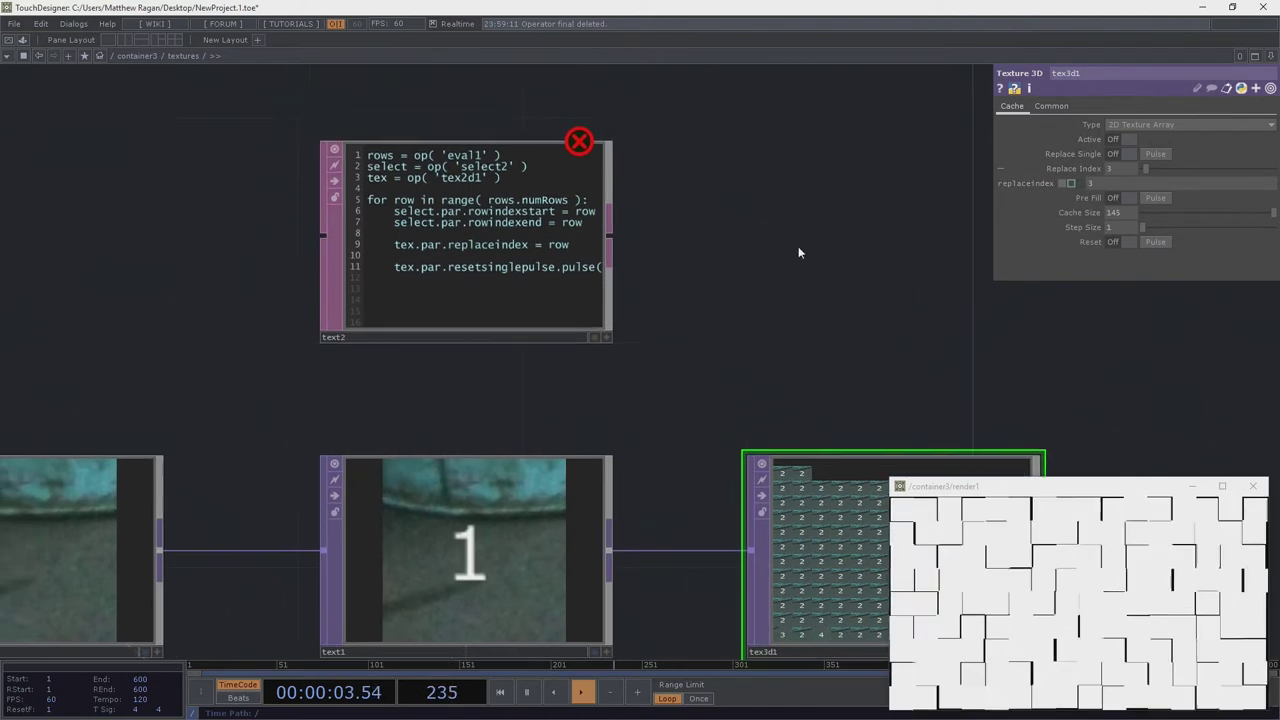
{"action": "scroll", "coordinate": [378, 247], "scroll_direction": "up", "scroll_amount": 4}
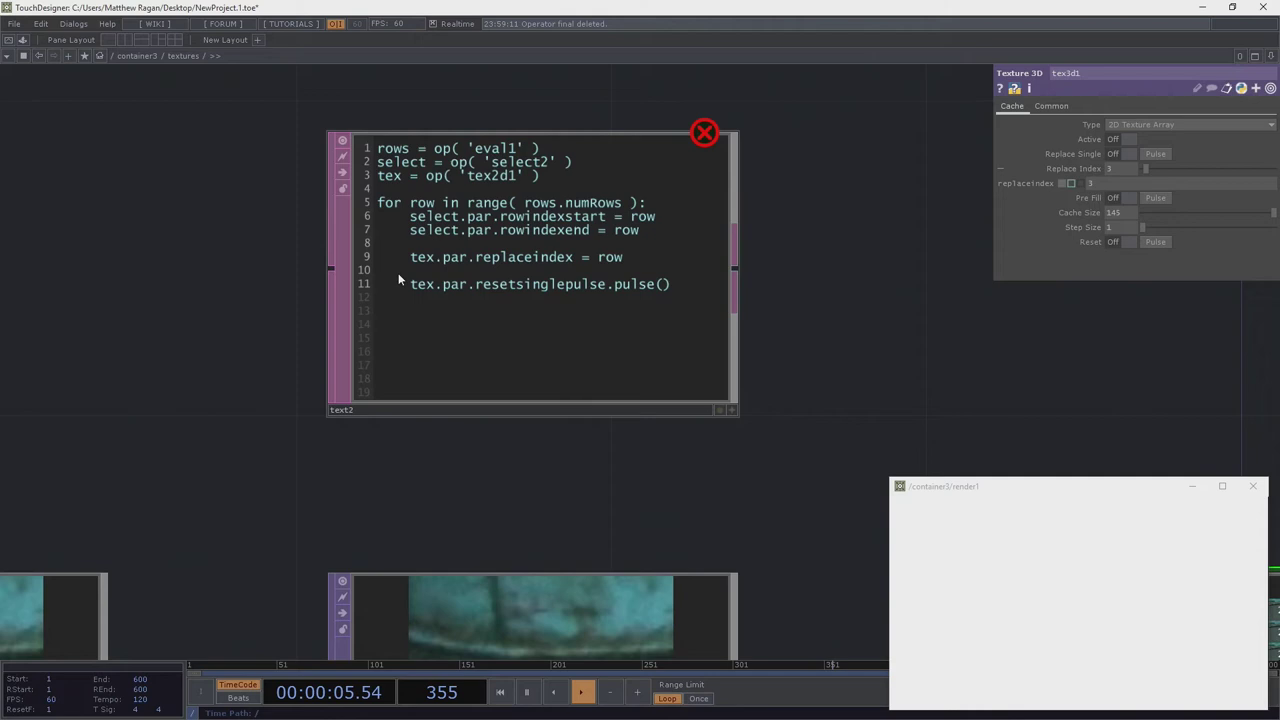
{"action": "key", "text": "ctrl+r"}
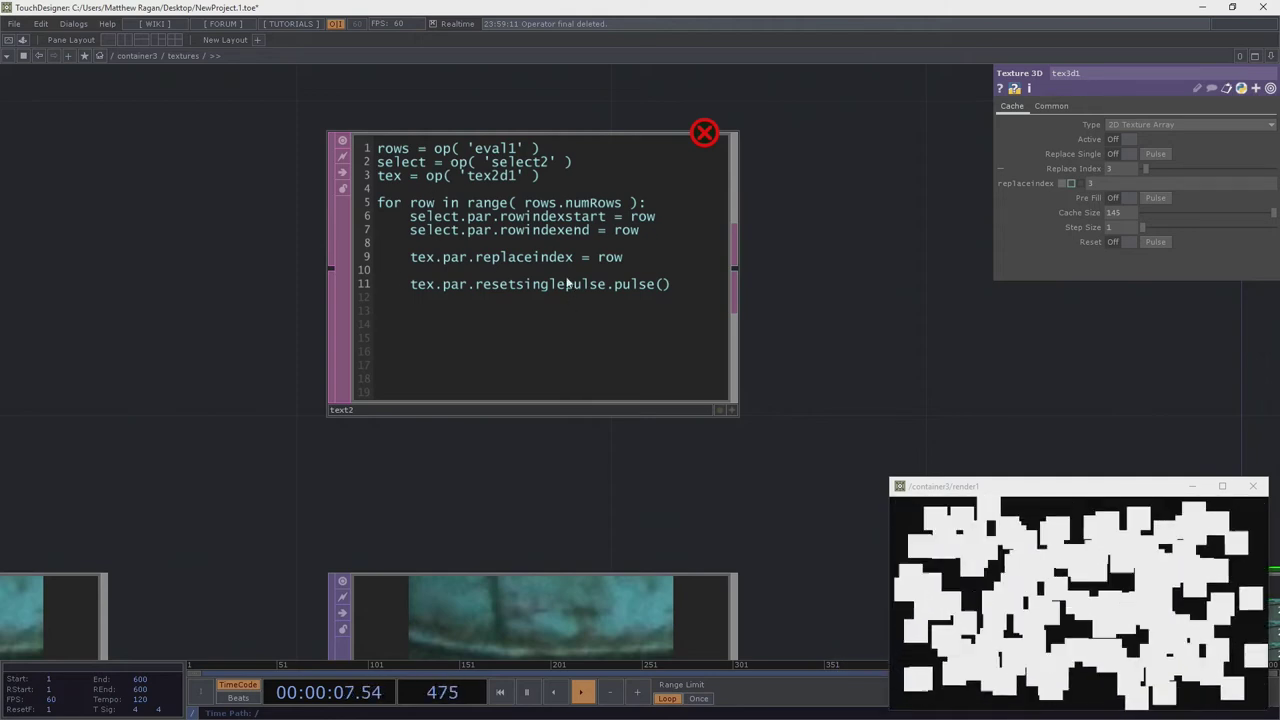
Change the operator name in the script's tex line to 'tex3d1' and run the text2 script
{"action": "right_click_drag", "start_coordinate": [743, 477], "coordinate": [646, 314]}
{"action": "key", "text": "a"}
{"action": "left_click", "coordinate": [472, 178]}
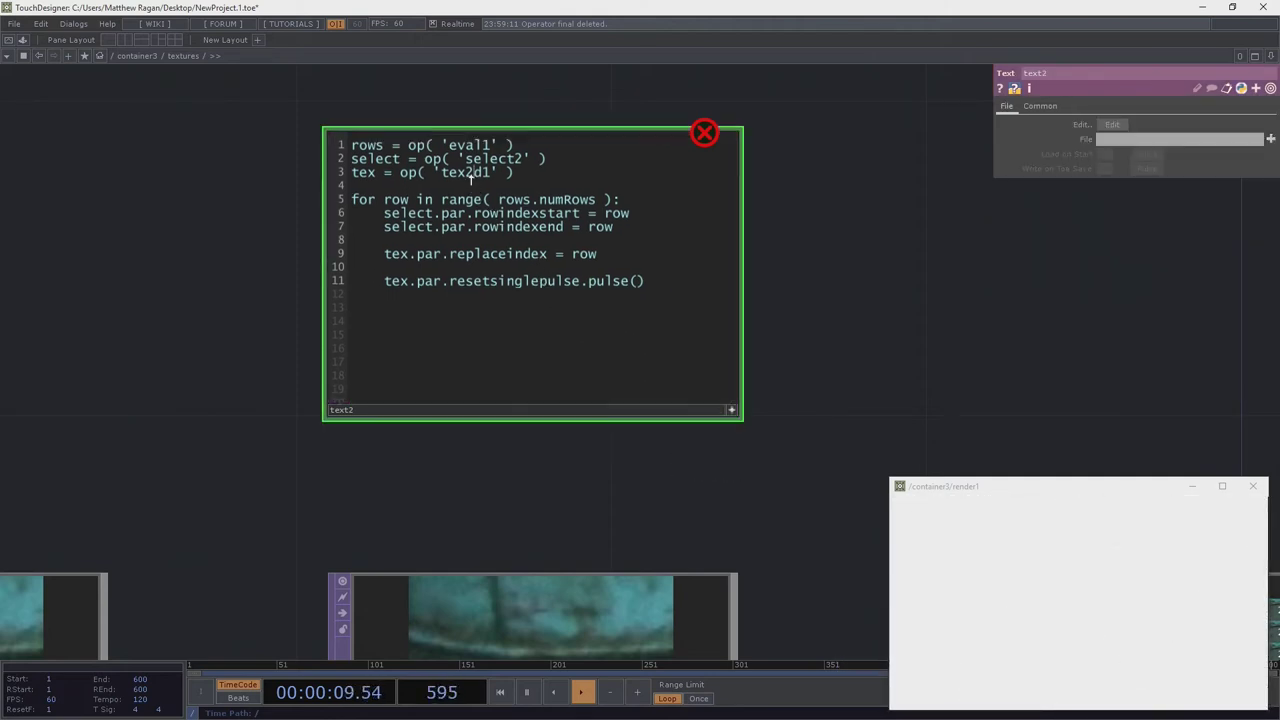
{"action": "key", "text": "BackSpace"}
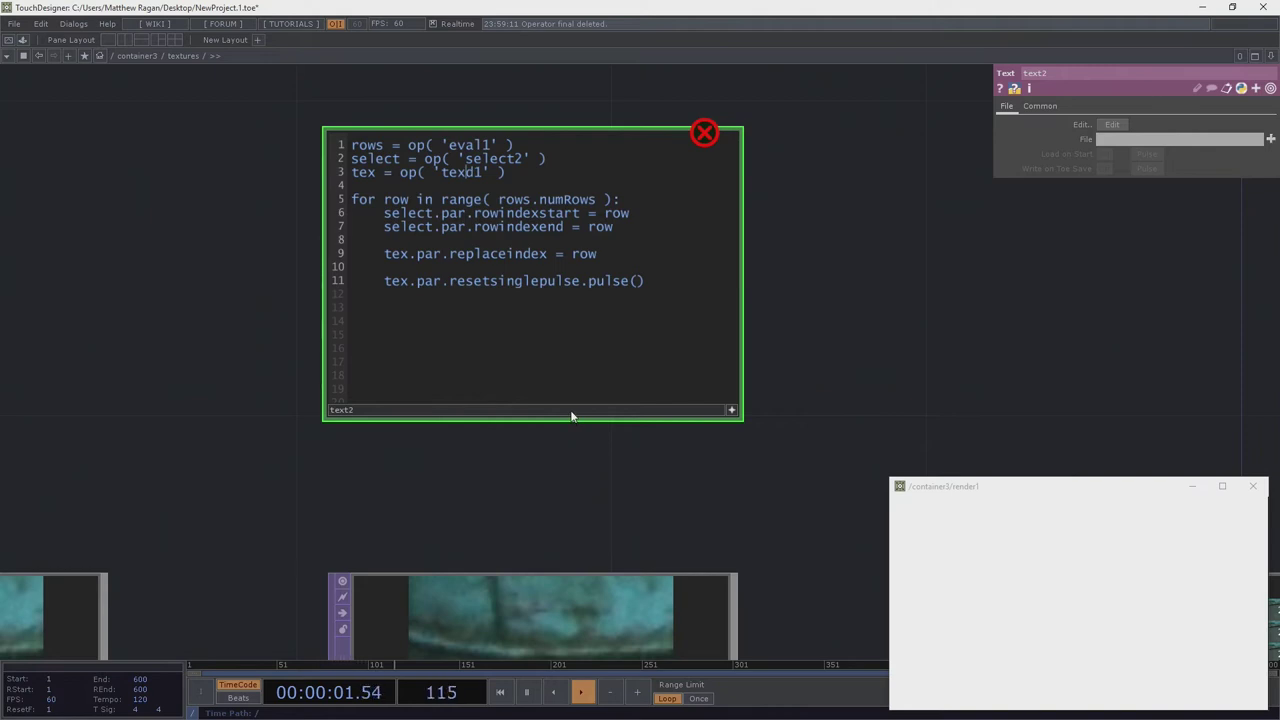
{"action": "key", "text": "Delete"}
{"action": "type", "text": "3d"}
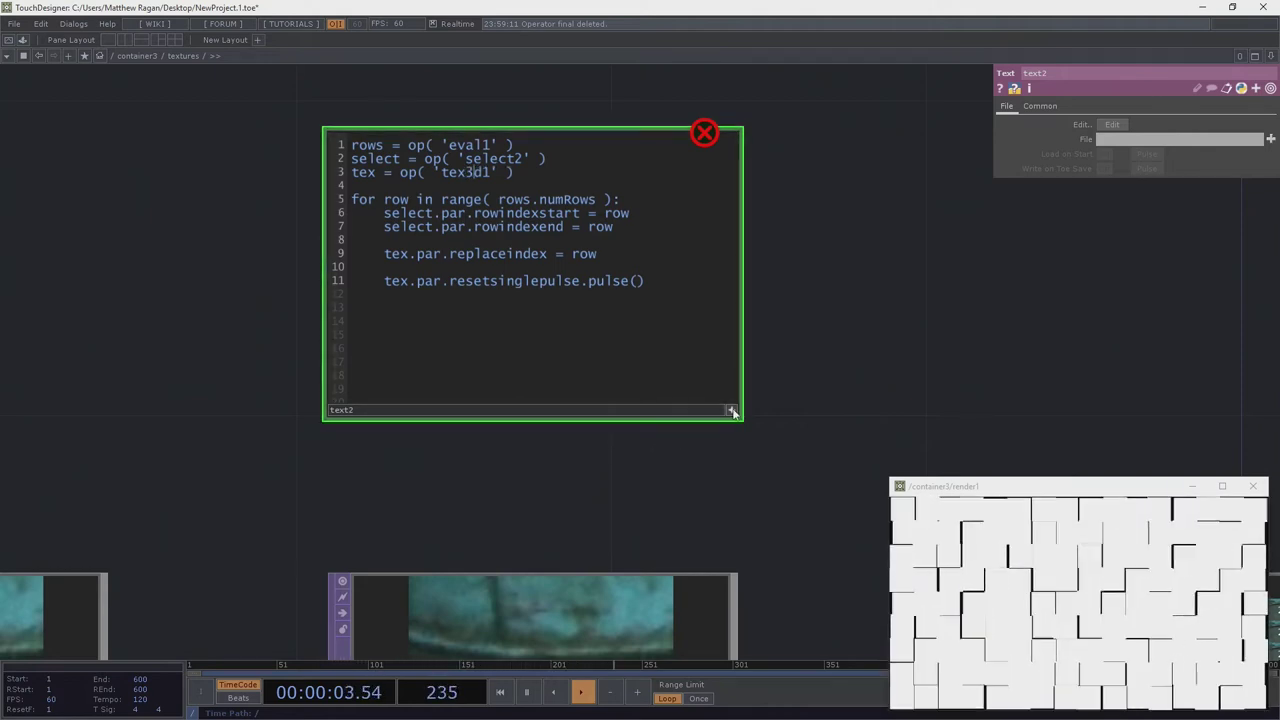
{"action": "scroll", "coordinate": [596, 241], "scroll_direction": "down", "scroll_amount": 5}
{"action": "right_click", "coordinate": [532, 209]}
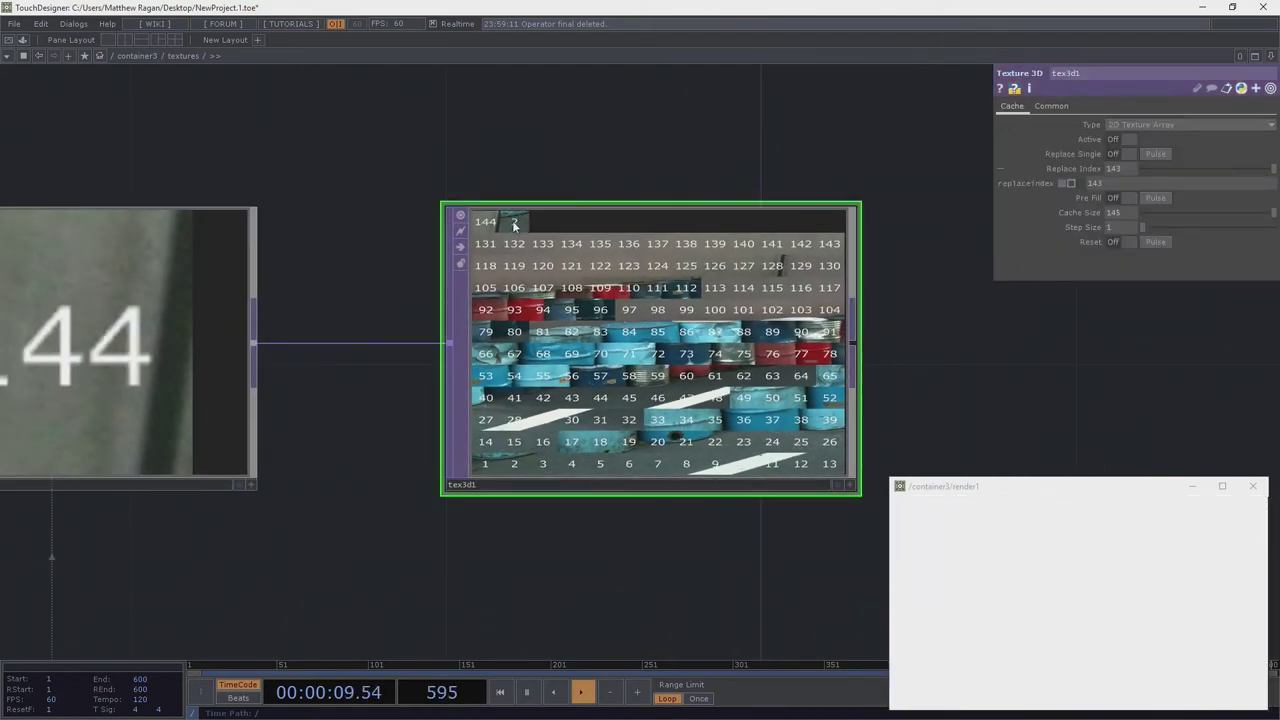
Set tex3d1's Cache Size to 144, rerun the text2 script and frame tex3d1 to check its slots
{"action": "type", "text": "1"}
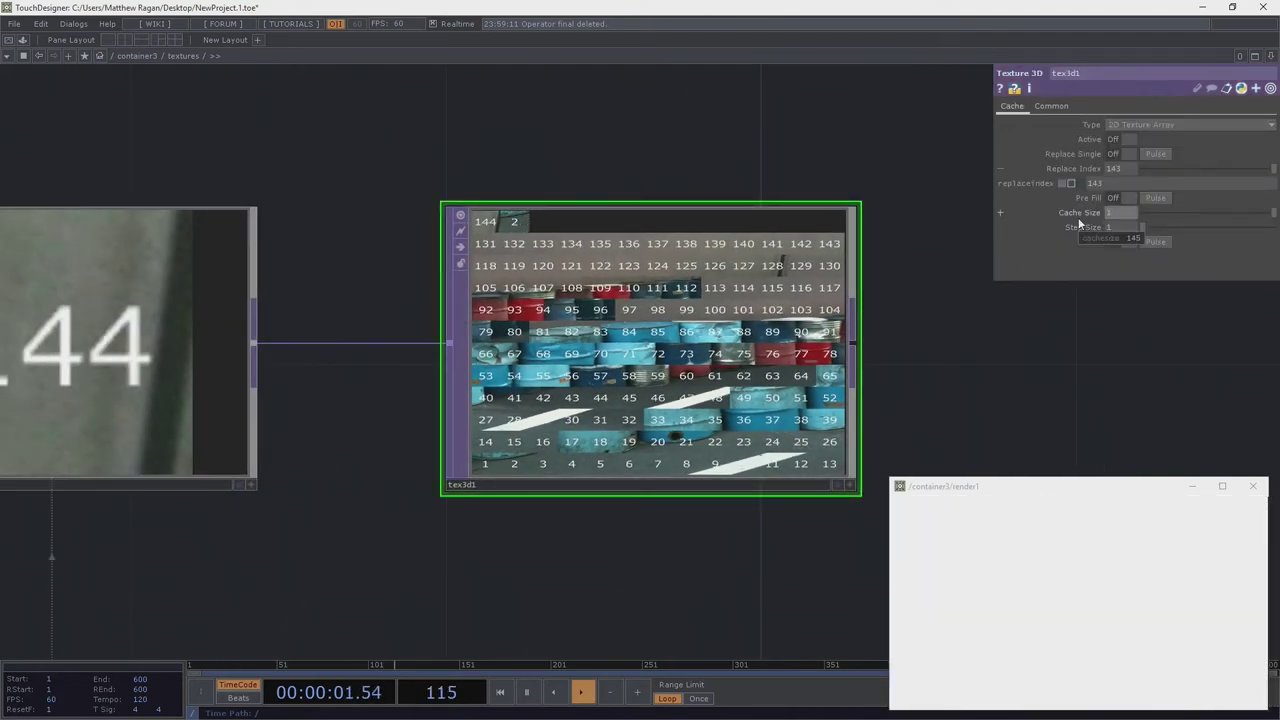
{"action": "type", "text": "44"}
{"action": "key", "text": "Return"}
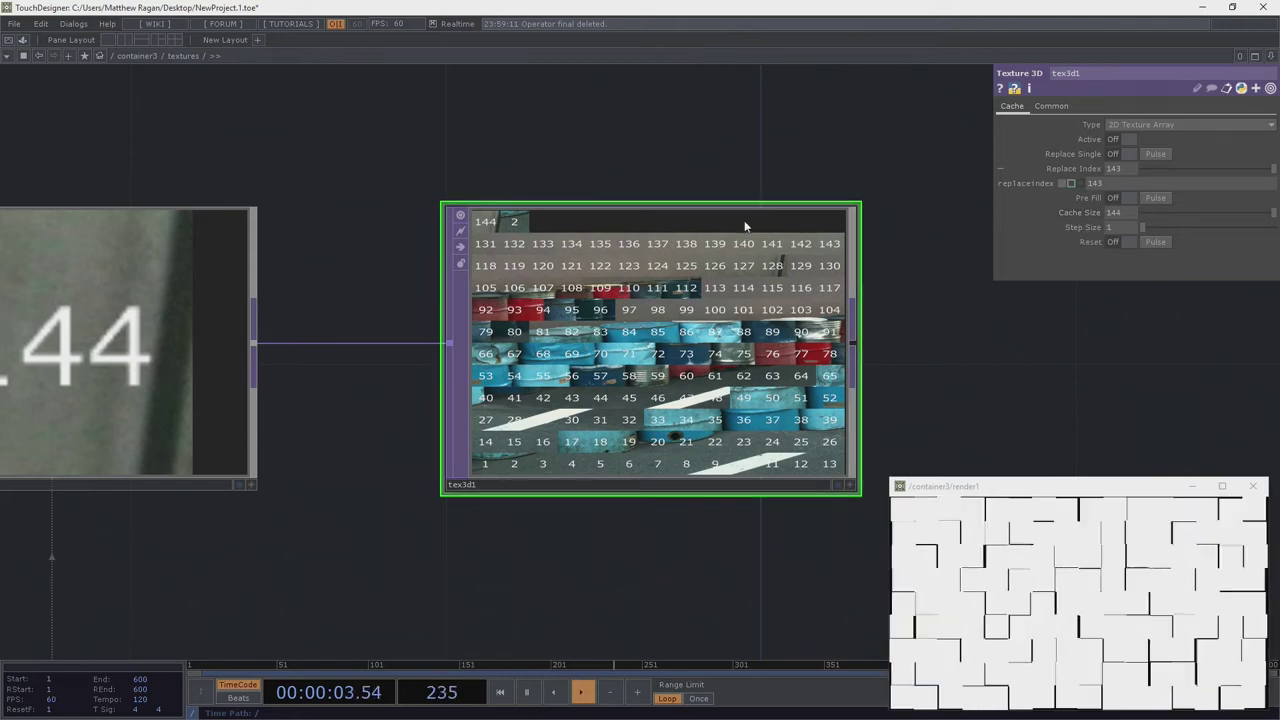
{"action": "left_click_drag", "start_coordinate": [602, 136], "coordinate": [749, 282]}
{"action": "scroll", "coordinate": [750, 285], "scroll_direction": "down", "scroll_amount": 3}
{"action": "right_click", "coordinate": [512, 106]}
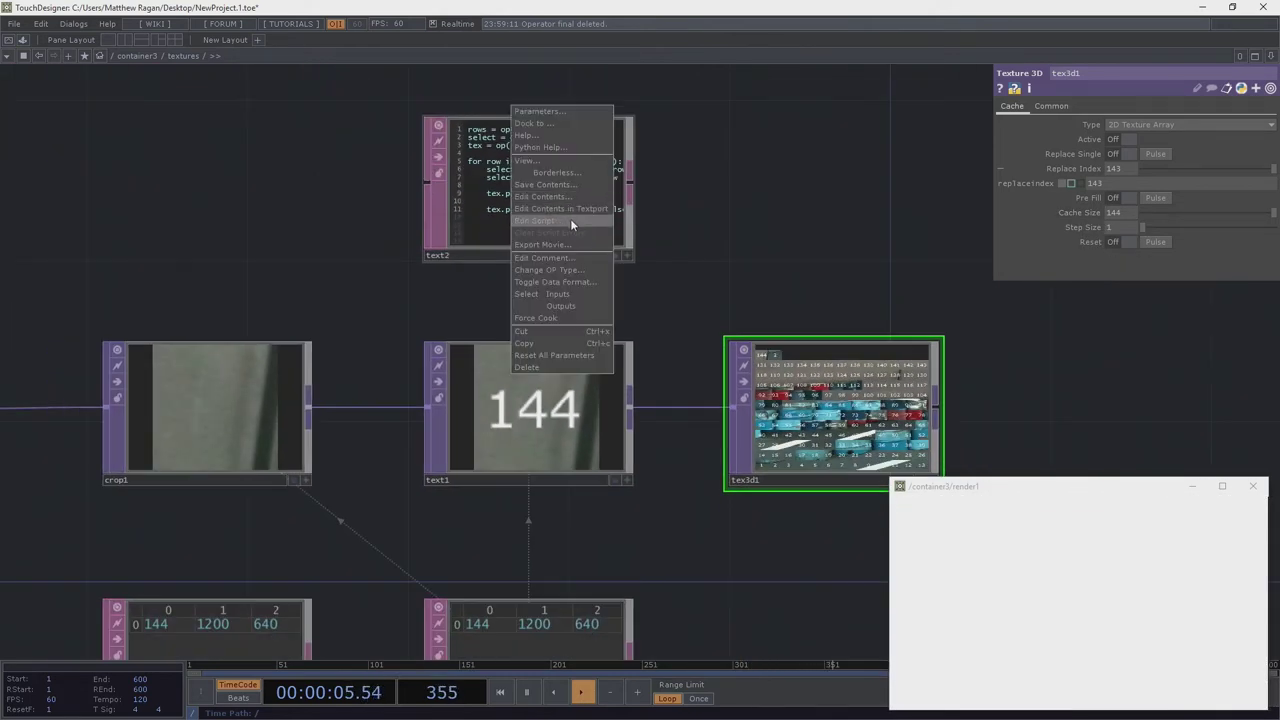
{"action": "left_click", "coordinate": [571, 221]}
{"action": "key", "text": "shift+h"}
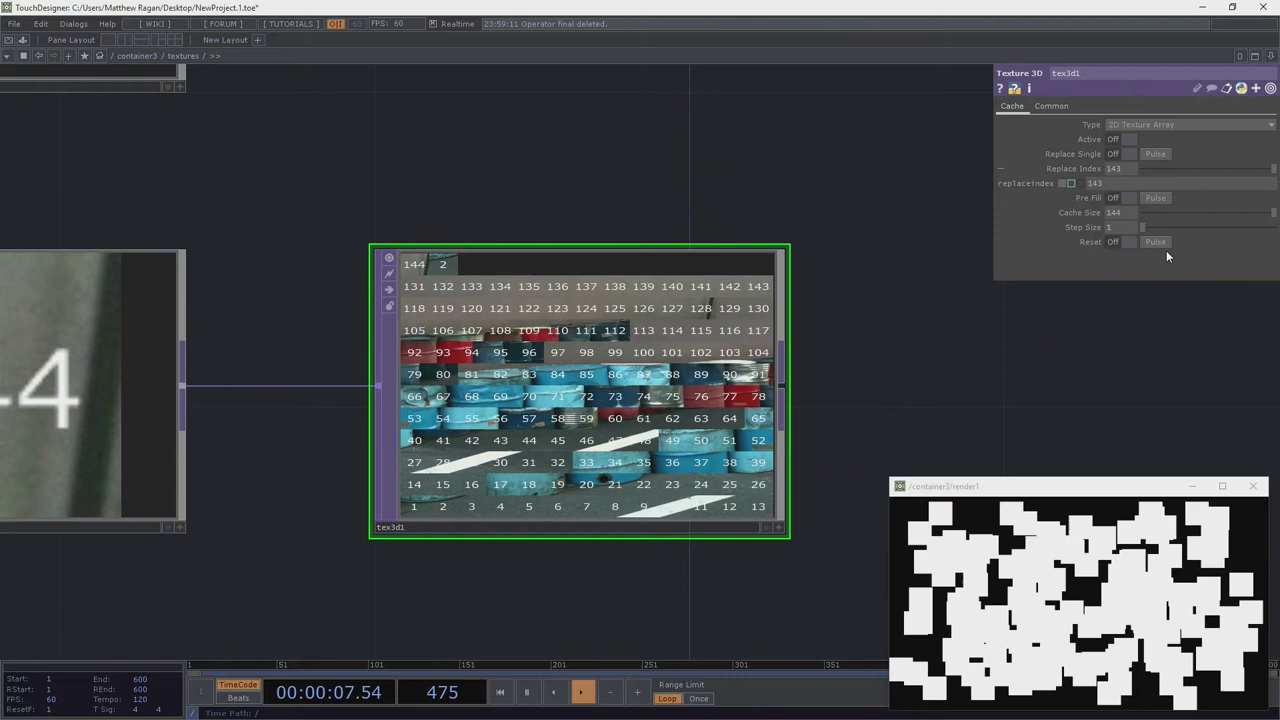
Reset the tex3d1 cache, run the text2 script again and inspect the refilled texture array
{"action": "left_click", "coordinate": [1155, 241]}
{"action": "left_click_drag", "start_coordinate": [208, 116], "coordinate": [368, 172]}
{"action": "scroll", "coordinate": [368, 172], "scroll_direction": "down", "scroll_amount": 3}
{"action": "right_click", "coordinate": [220, 120]}
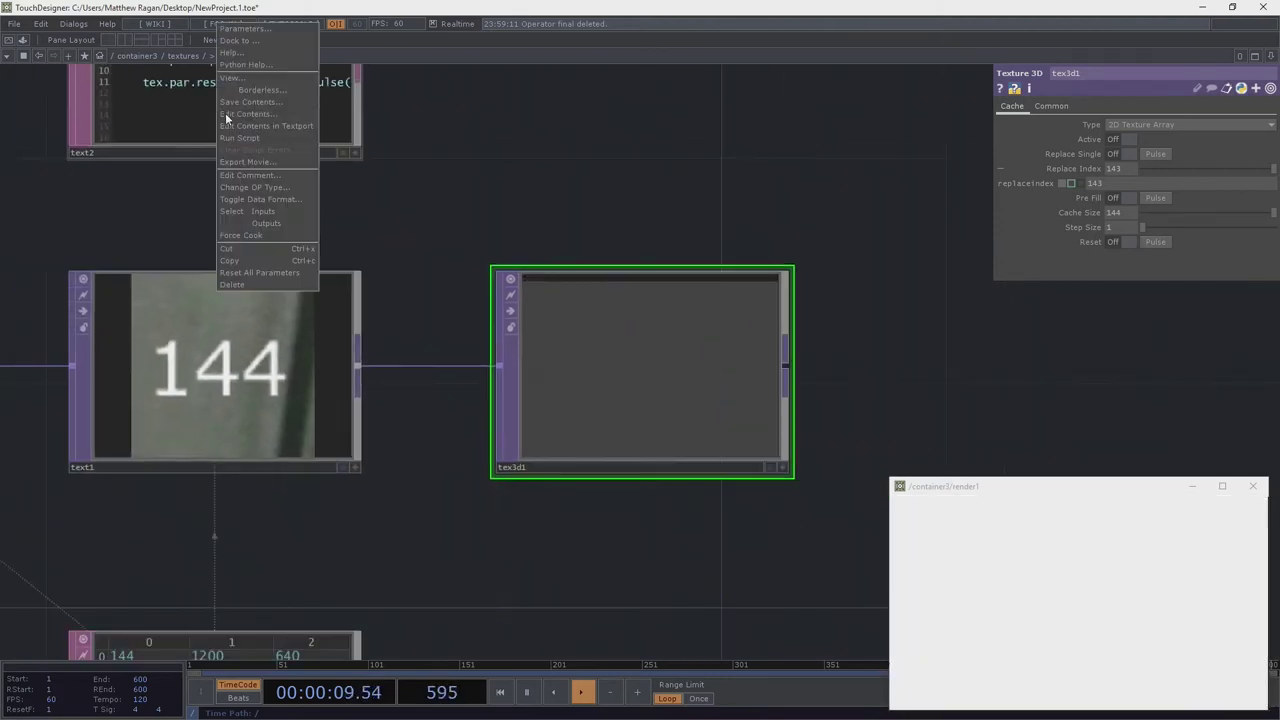
{"action": "left_click", "coordinate": [253, 138]}
{"action": "key", "text": "shift+h"}
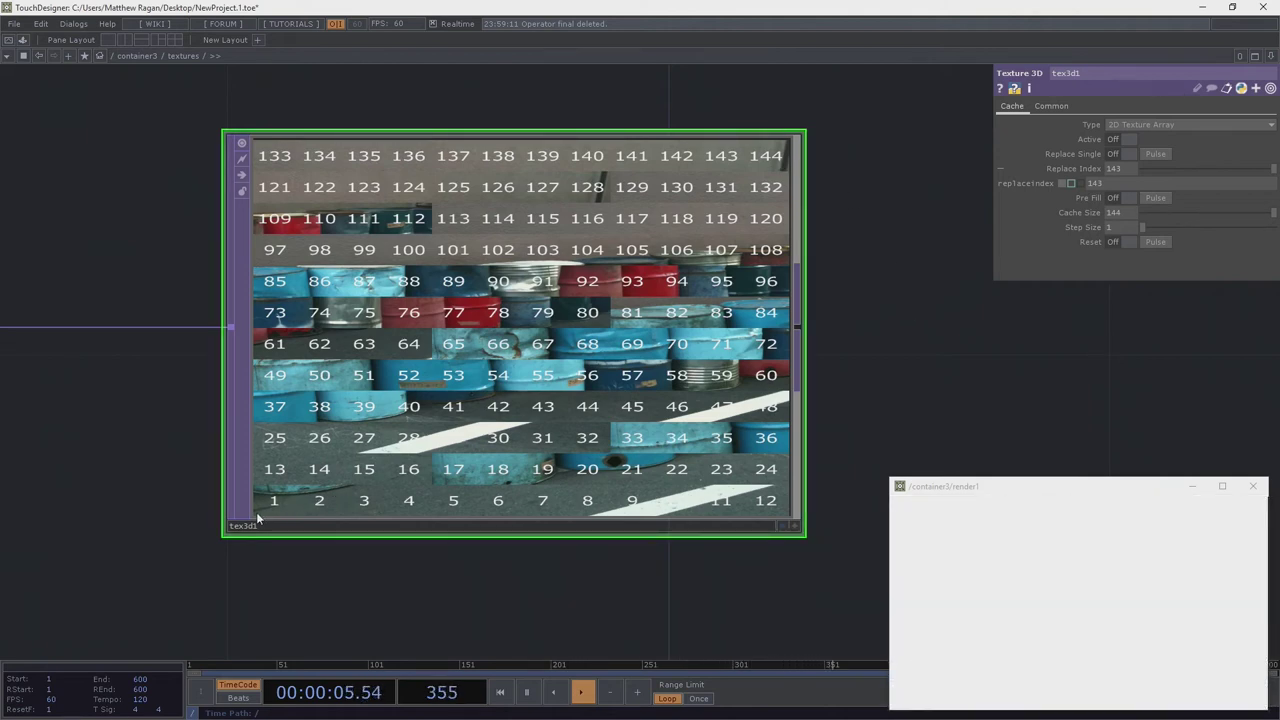
{"action": "scroll", "coordinate": [513, 340], "scroll_direction": "down", "scroll_amount": 5}
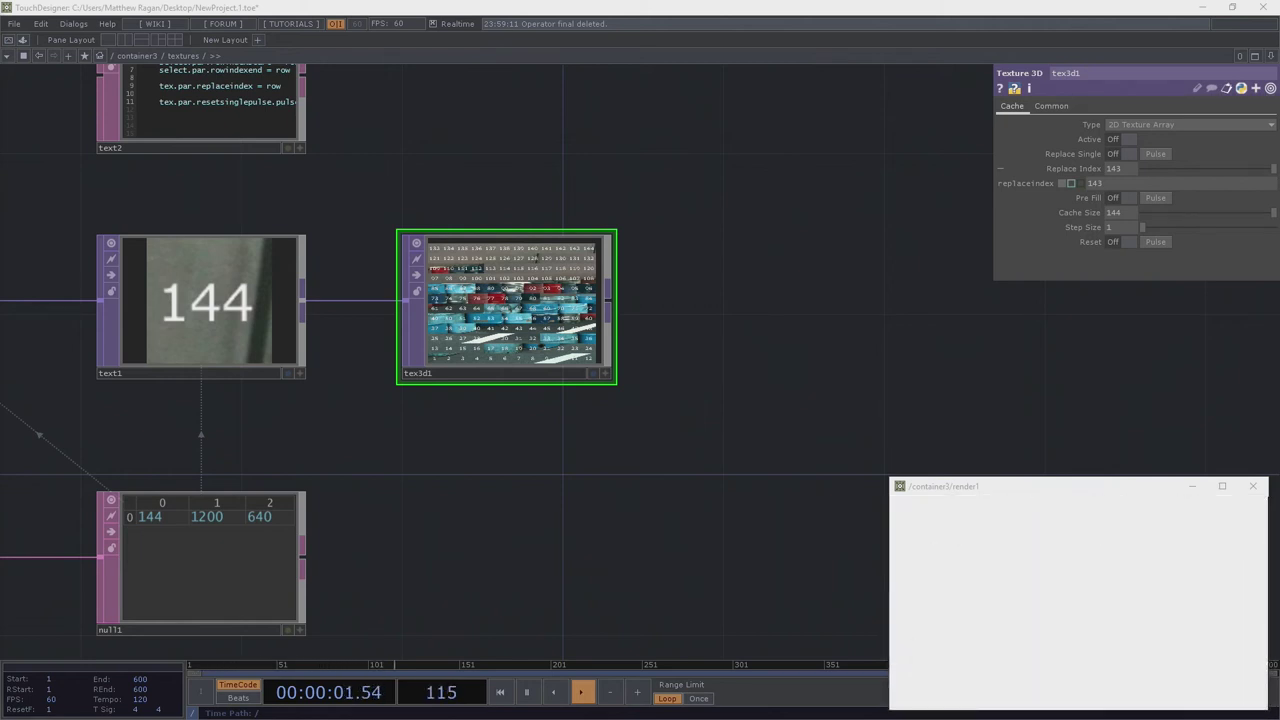
Go up to the container3 network and set geo1's Instance Textures to textures/tex3d1
{"action": "left_click_drag", "start_coordinate": [600, 427], "coordinate": [680, 413]}
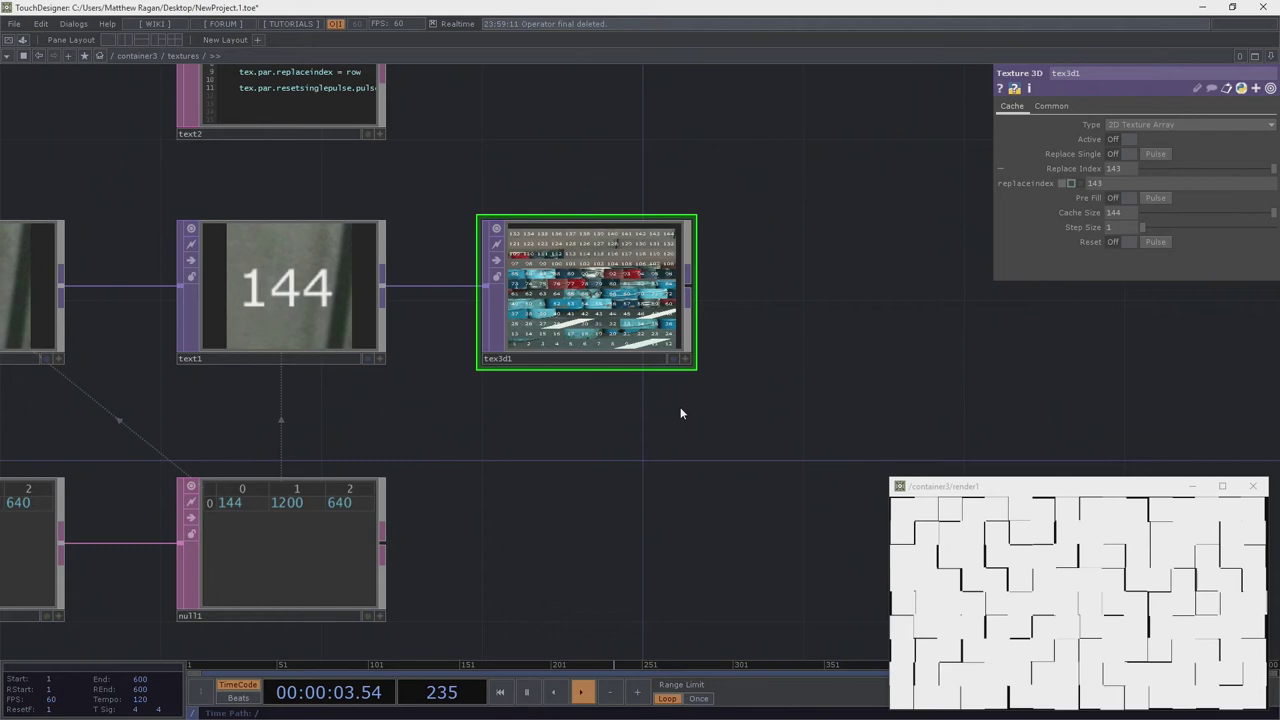
{"action": "scroll", "coordinate": [660, 426], "scroll_direction": "down", "scroll_amount": 10}
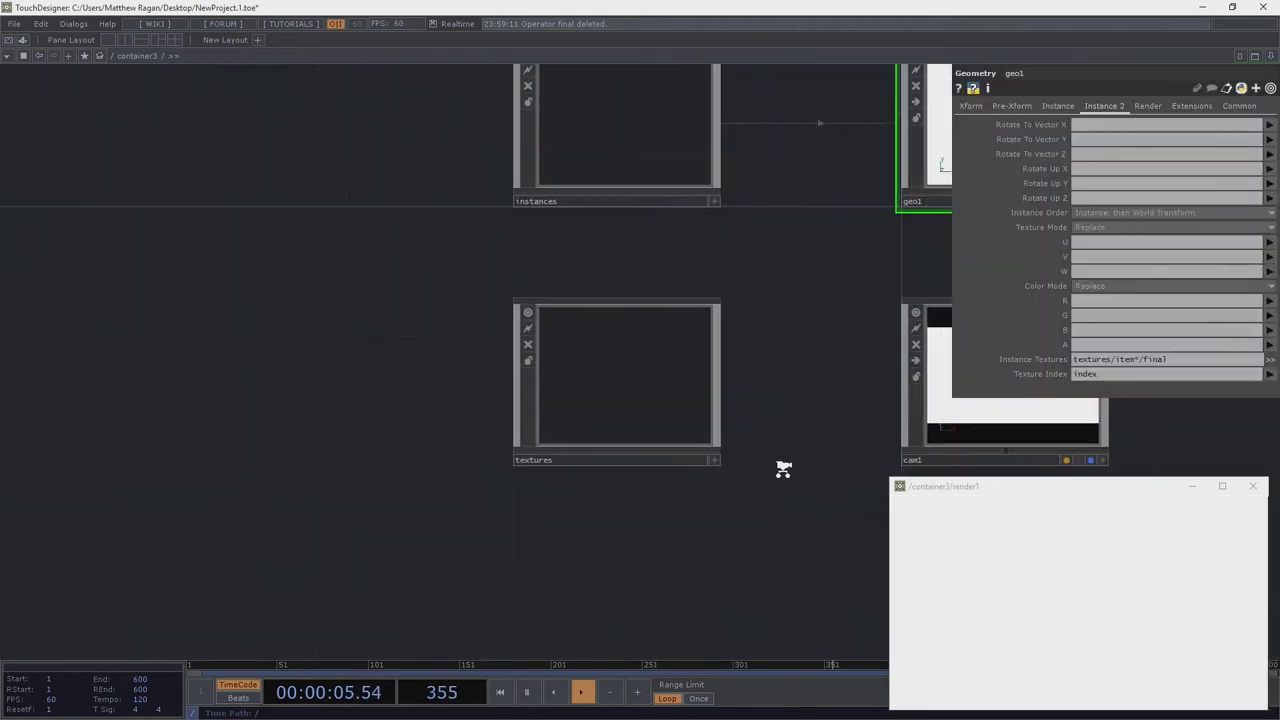
{"action": "scroll", "coordinate": [783, 469], "scroll_direction": "down", "scroll_amount": 1}
{"action": "left_click_drag", "start_coordinate": [805, 348], "coordinate": [478, 396]}
{"action": "right_click_drag", "start_coordinate": [645, 297], "coordinate": [720, 206]}
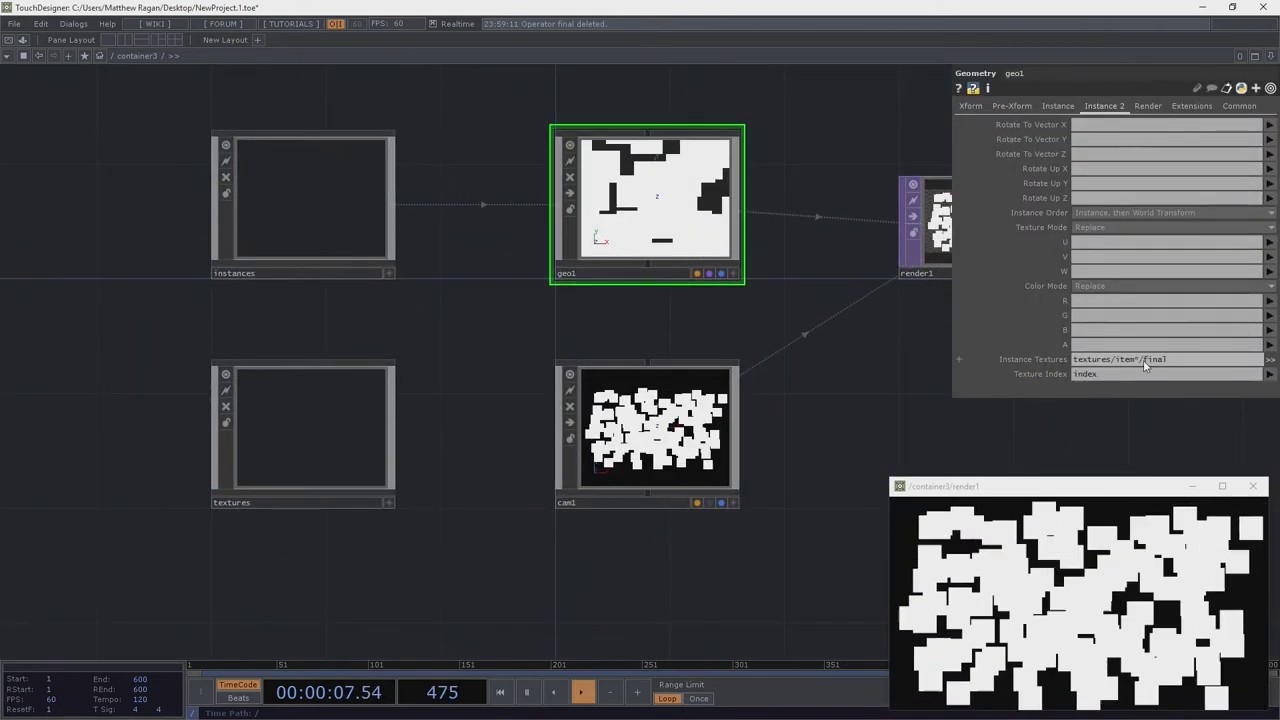
{"action": "left_click_drag", "start_coordinate": [1195, 360], "coordinate": [1021, 361]}
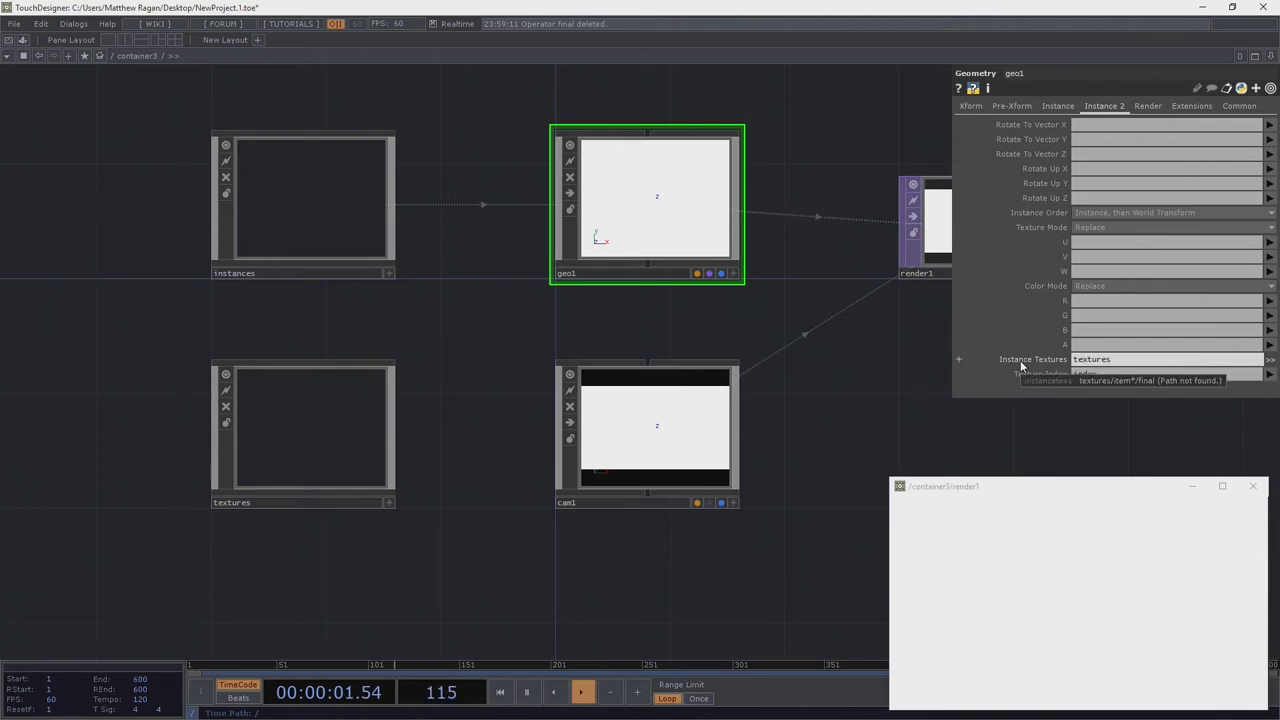
{"action": "type", "text": "/"}
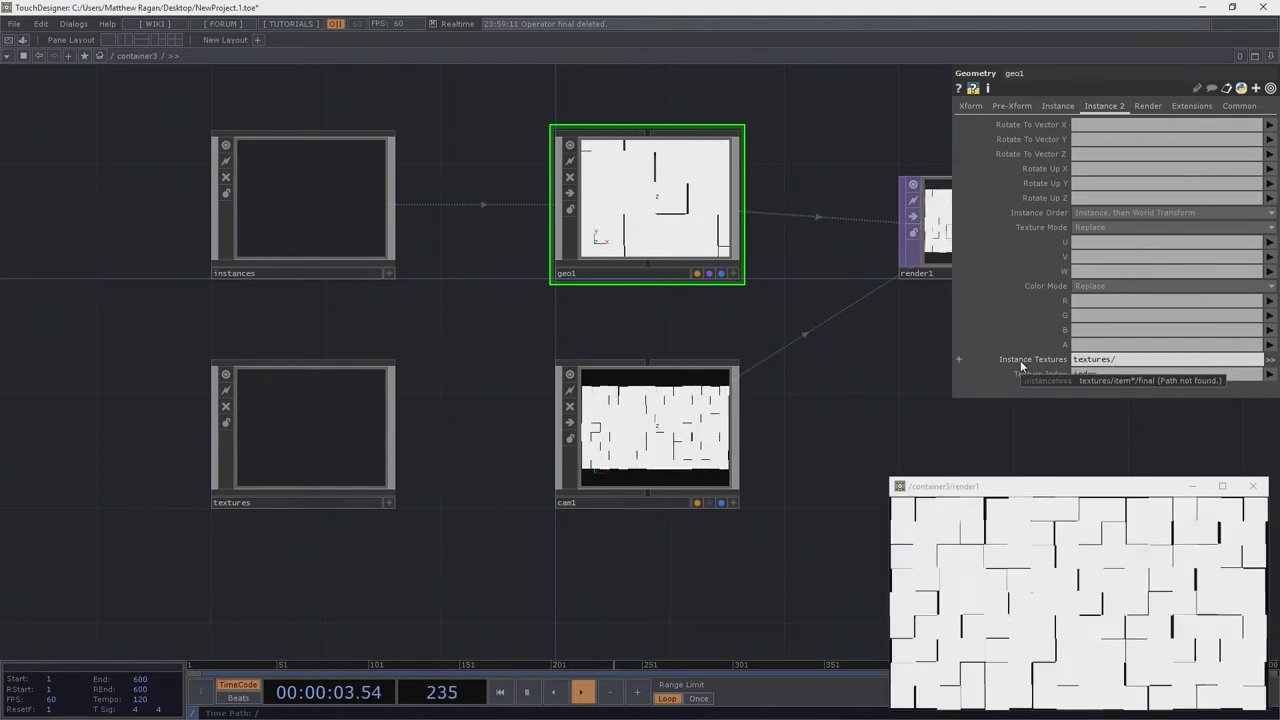
{"action": "type", "text": "ted"}
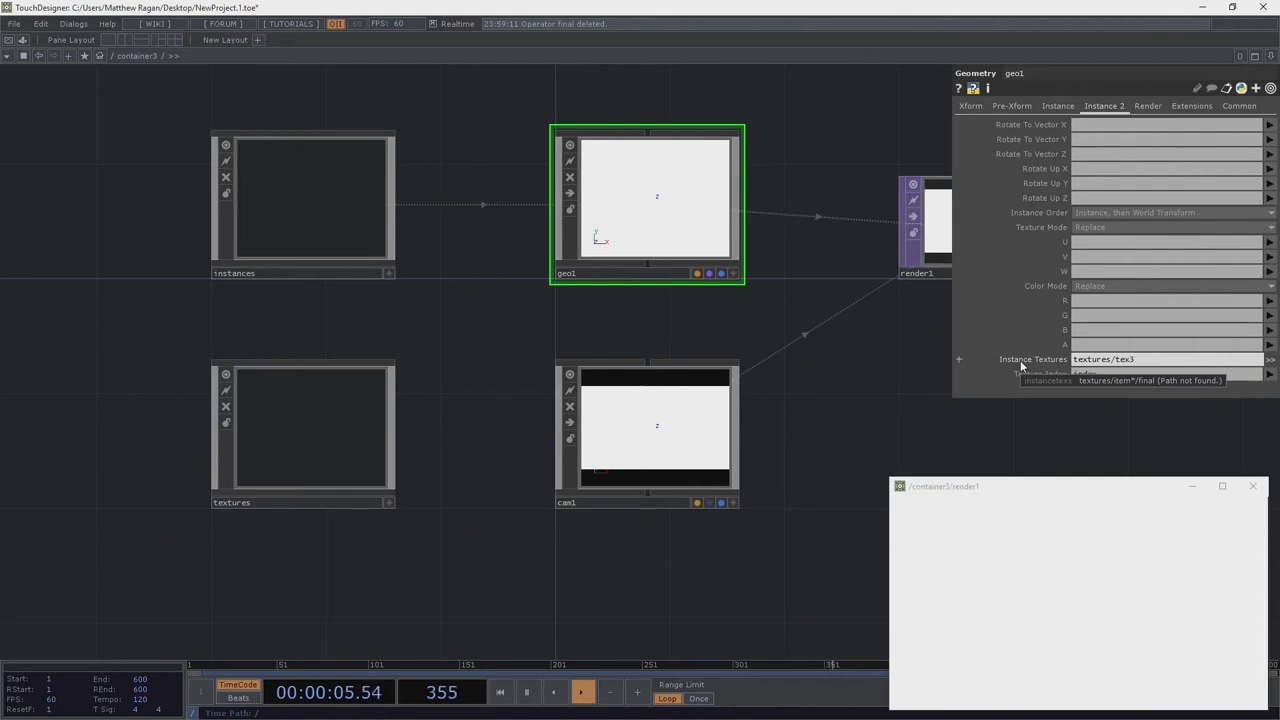
{"action": "key", "text": "Return"}
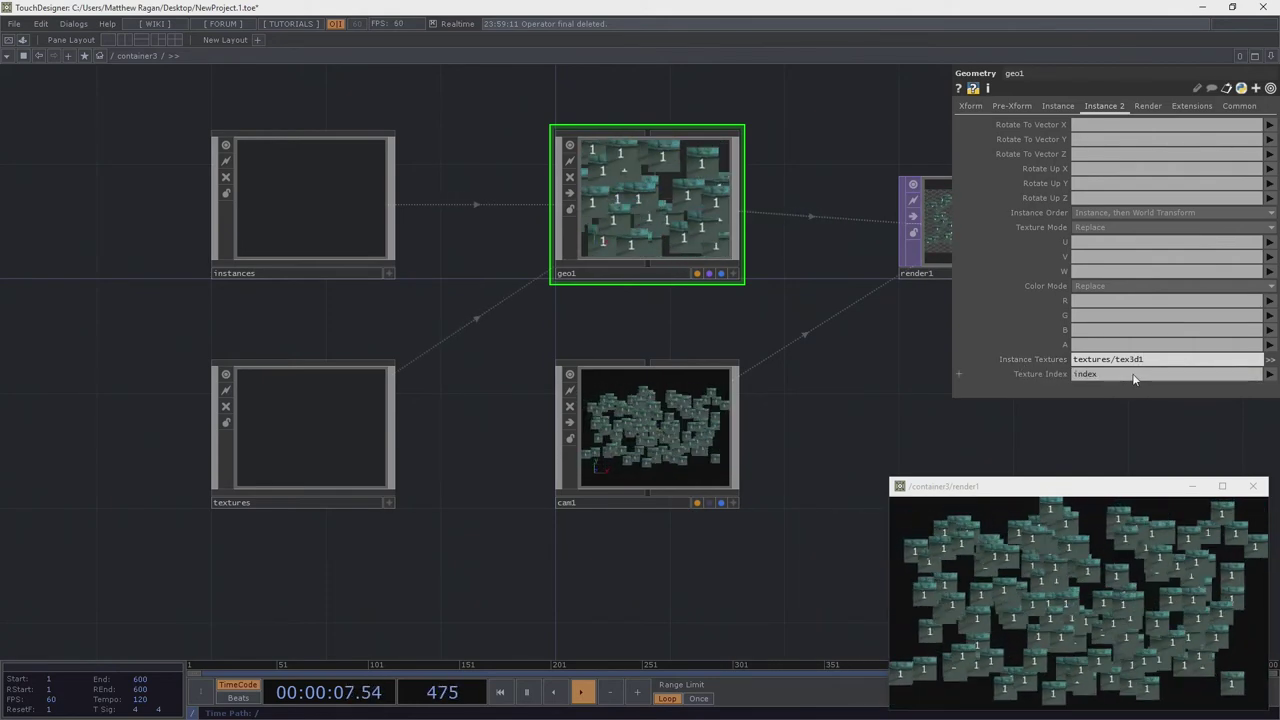
Clear geo1's Texture Index and set its instance texture W coordinate to index
{"action": "left_click_drag", "start_coordinate": [1134, 376], "coordinate": [982, 374]}
{"action": "key", "text": "BackSpace"}
{"action": "key", "text": "Return"}
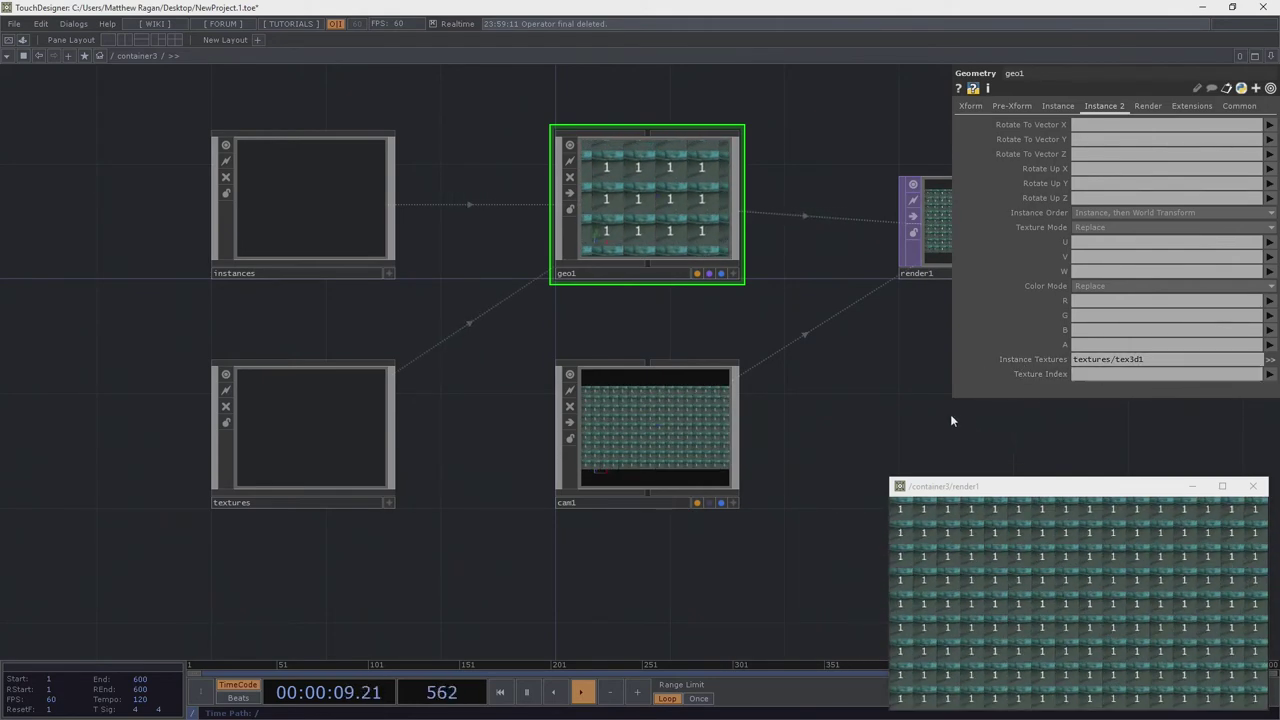
{"action": "left_click", "coordinate": [1090, 272]}
{"action": "left_click", "coordinate": [1090, 271]}
{"action": "type", "text": "ind"}
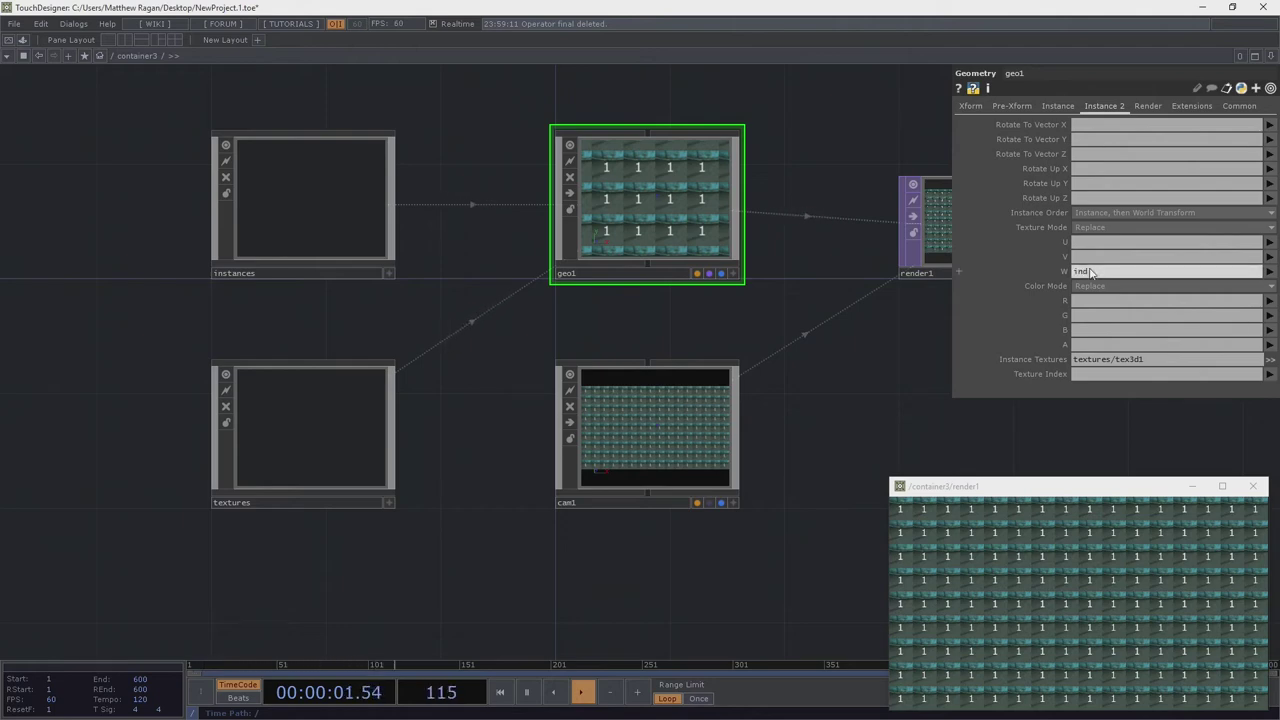
{"action": "type", "text": "ex"}
{"action": "key", "text": "Return"}
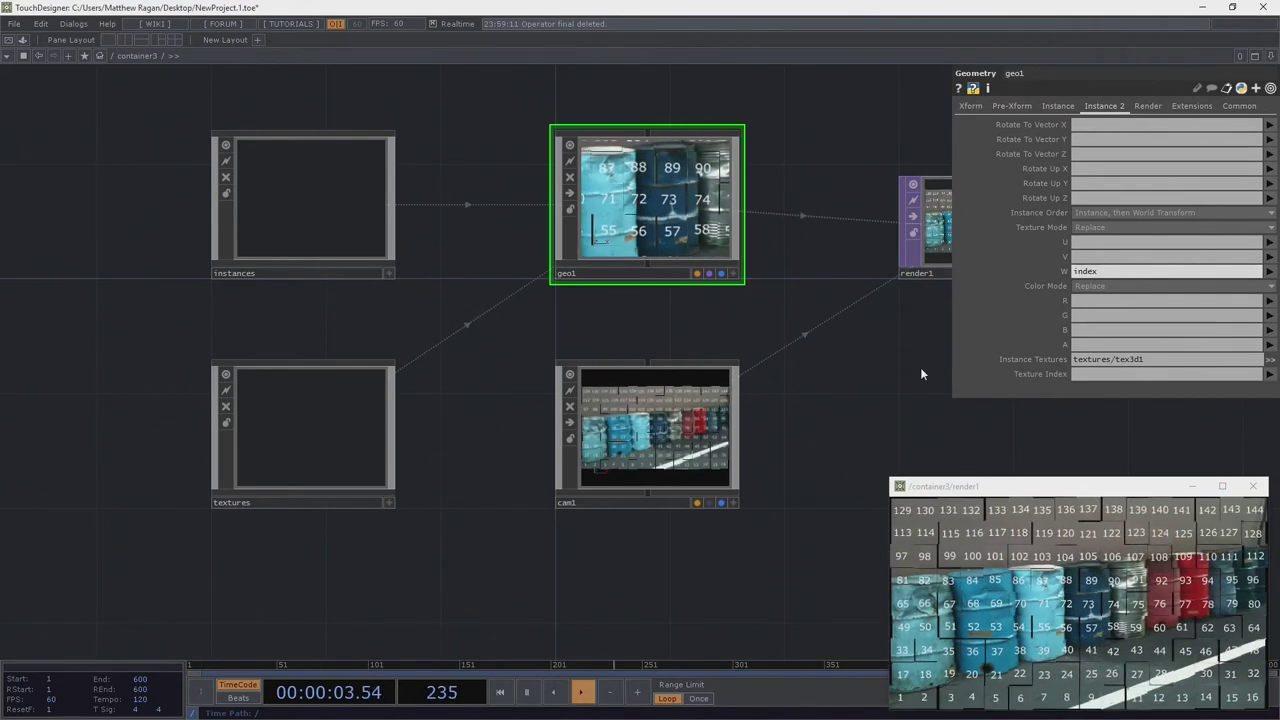
Examine the render1 output to see how the textured tiles animate and shuffle
{"action": "left_click_drag", "start_coordinate": [886, 311], "coordinate": [522, 305]}
{"action": "scroll", "coordinate": [596, 226], "scroll_direction": "up", "scroll_amount": 8}
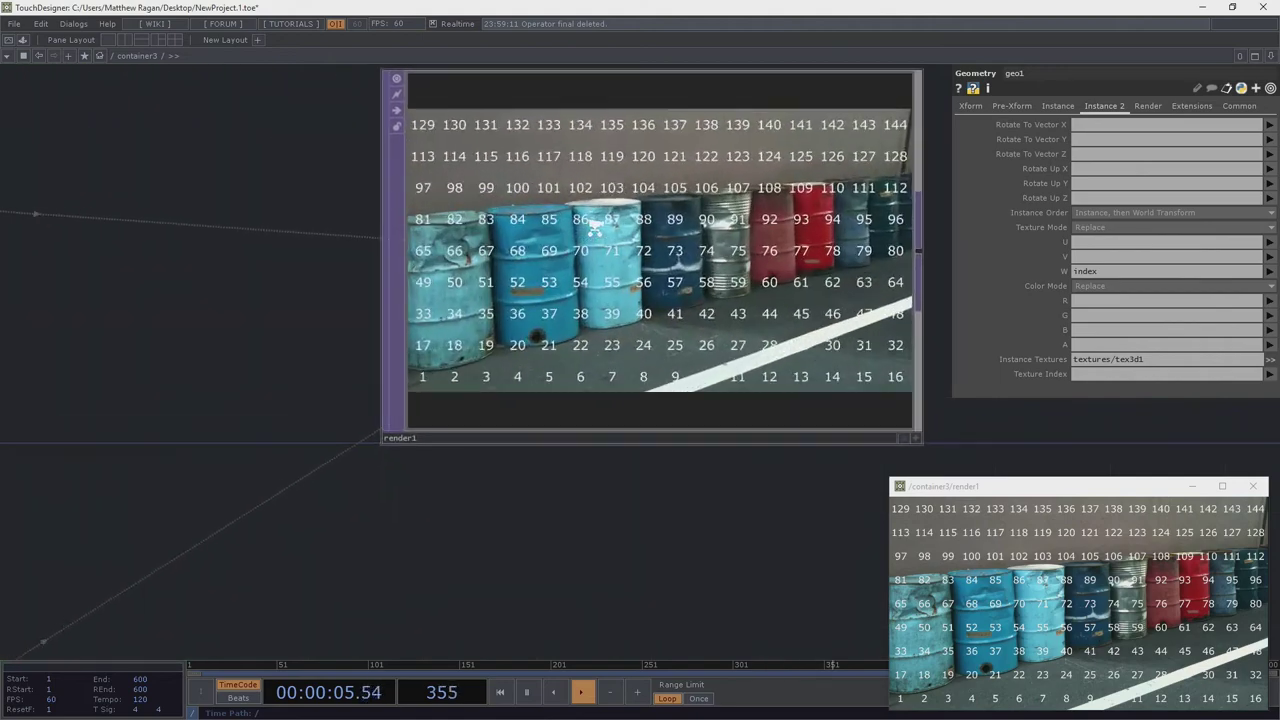
{"action": "scroll", "coordinate": [595, 228], "scroll_direction": "up", "scroll_amount": 1}
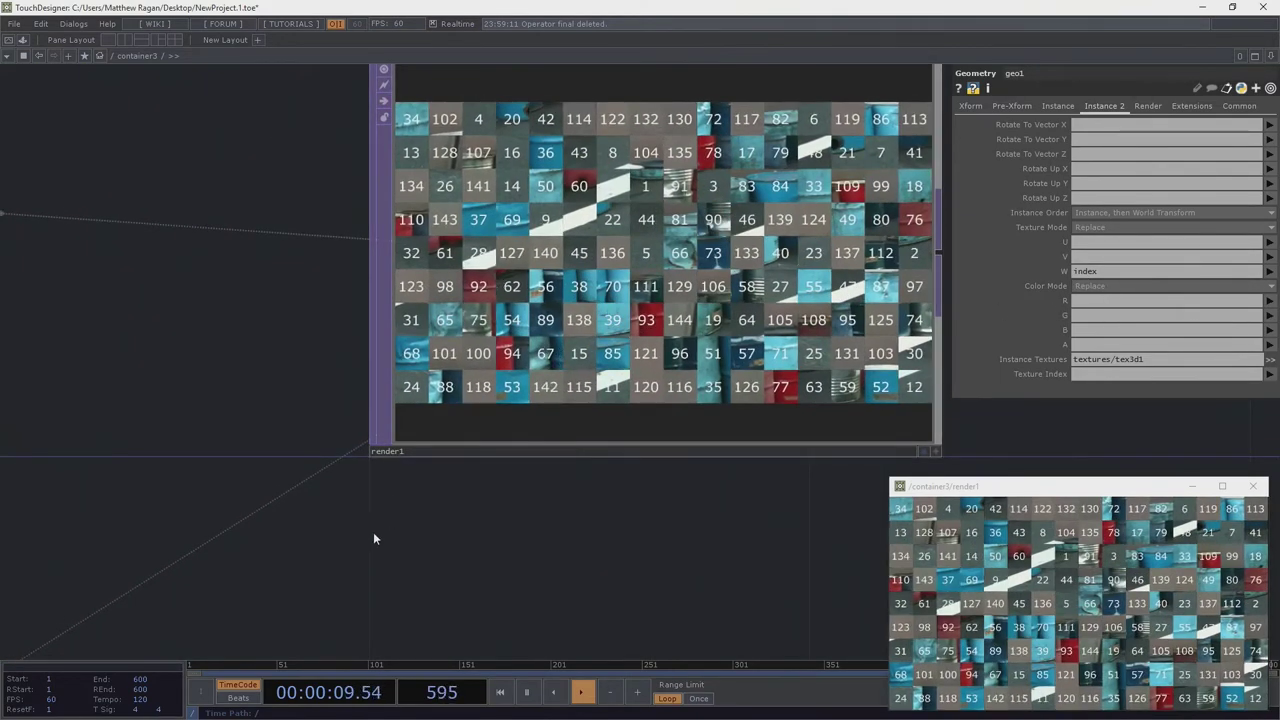
Go back into the textures network to examine tex3d1's tile array, and return to the container3 network
{"action": "left_click_drag", "start_coordinate": [238, 549], "coordinate": [809, 264]}
{"action": "scroll", "coordinate": [460, 320], "scroll_direction": "down", "scroll_amount": 4}
{"action": "left_click_drag", "start_coordinate": [534, 263], "coordinate": [1038, 156]}
{"action": "scroll", "coordinate": [117, 463], "scroll_direction": "up", "scroll_amount": 5}
{"action": "scroll", "coordinate": [844, 371], "scroll_direction": "up", "scroll_amount": 5}
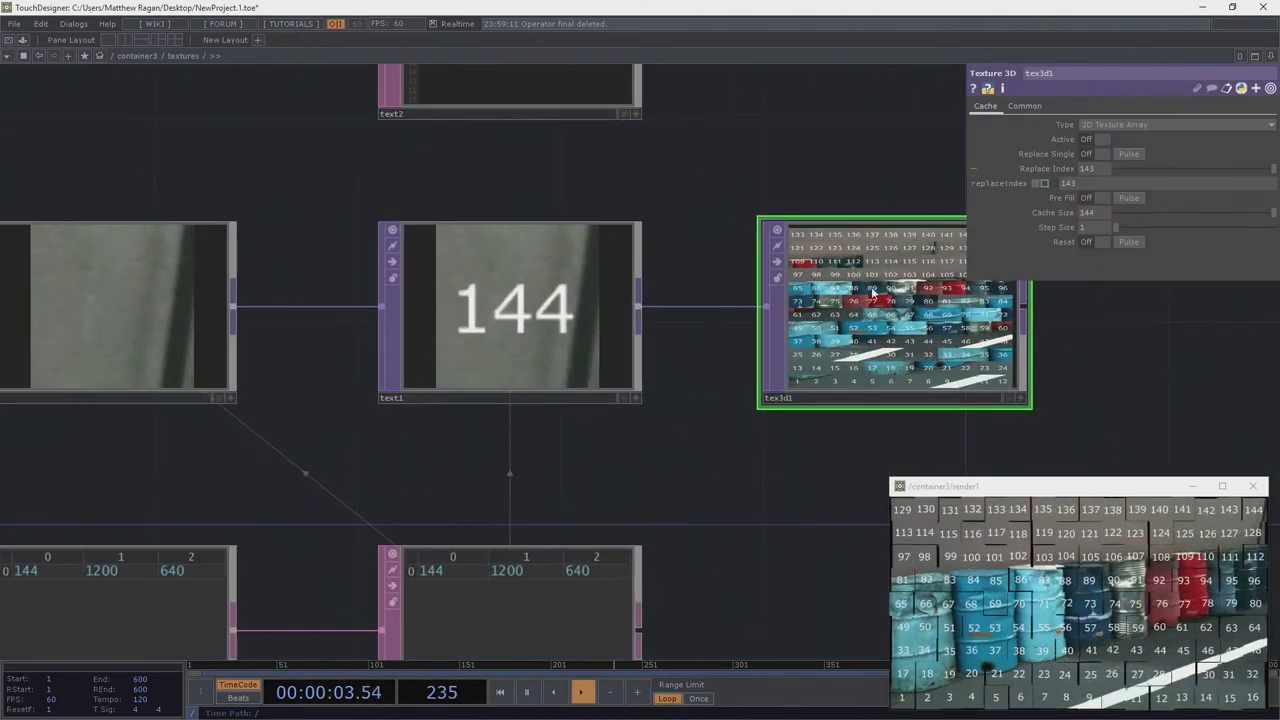
{"action": "left_click_drag", "start_coordinate": [1095, 394], "coordinate": [838, 445]}
{"action": "scroll", "coordinate": [880, 484], "scroll_direction": "up", "scroll_amount": 3}
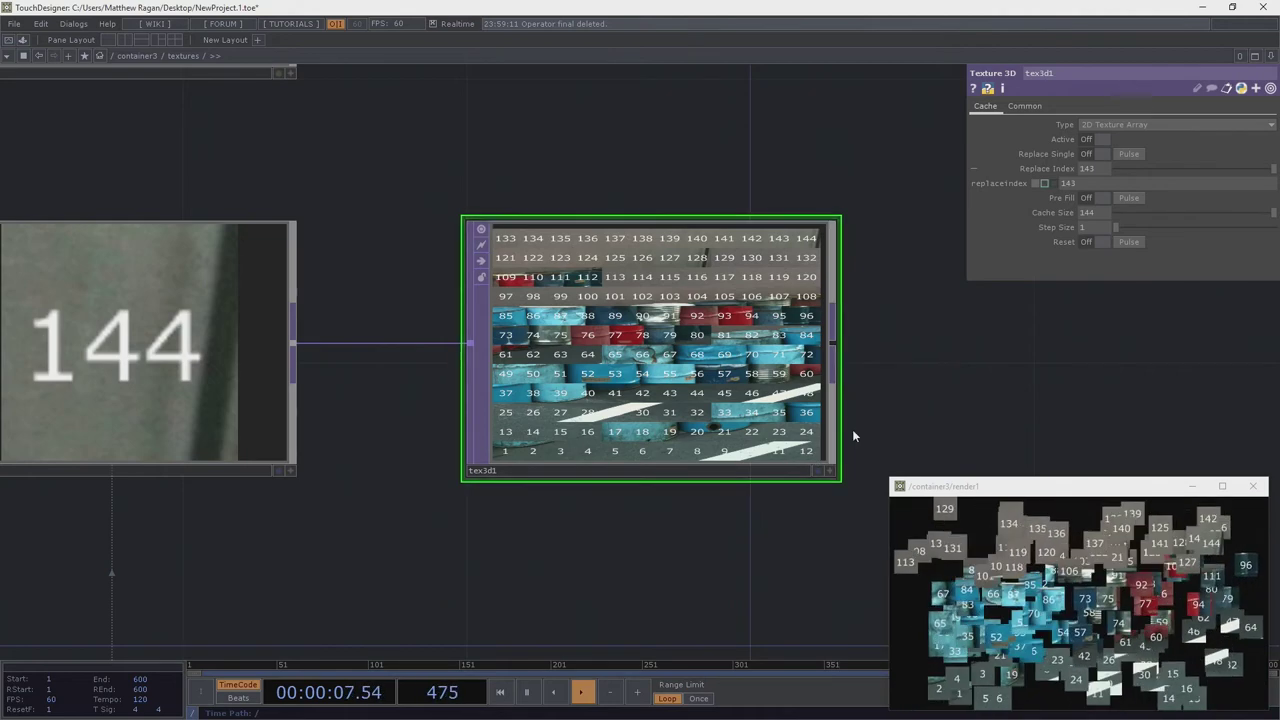
{"action": "scroll", "coordinate": [488, 414], "scroll_direction": "down", "scroll_amount": 10}
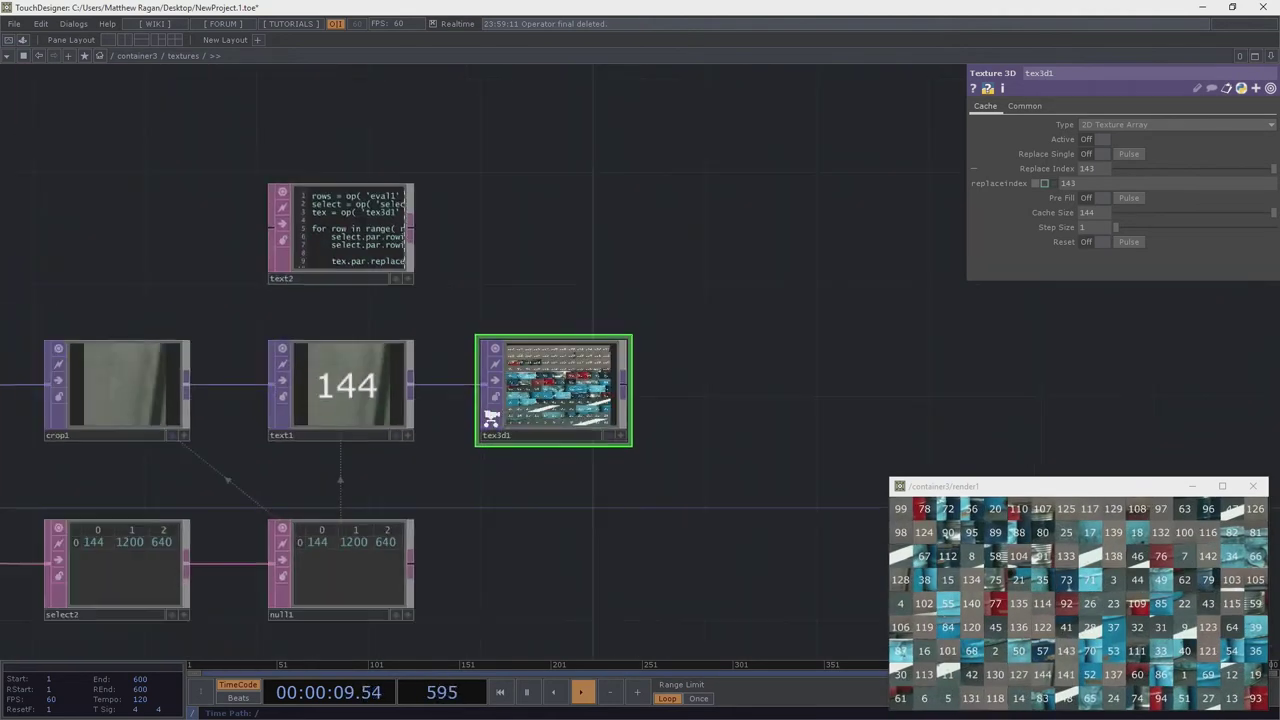
{"action": "left_click_drag", "start_coordinate": [788, 252], "coordinate": [248, 448]}
{"action": "scroll", "coordinate": [248, 448], "scroll_direction": "down", "scroll_amount": 6}
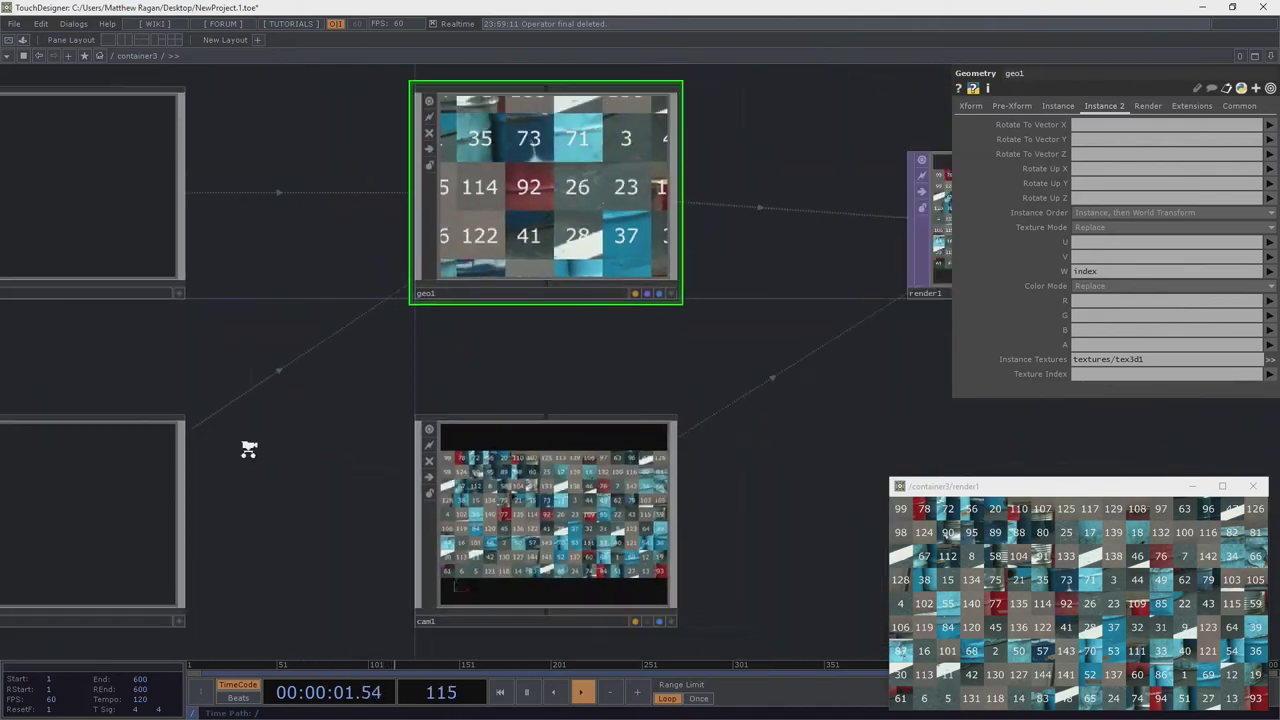
Examine the render1 output, then enter the textures network to inspect tex3d1's tile array and the text2 script
{"action": "scroll", "coordinate": [646, 395], "scroll_direction": "up", "scroll_amount": 10}
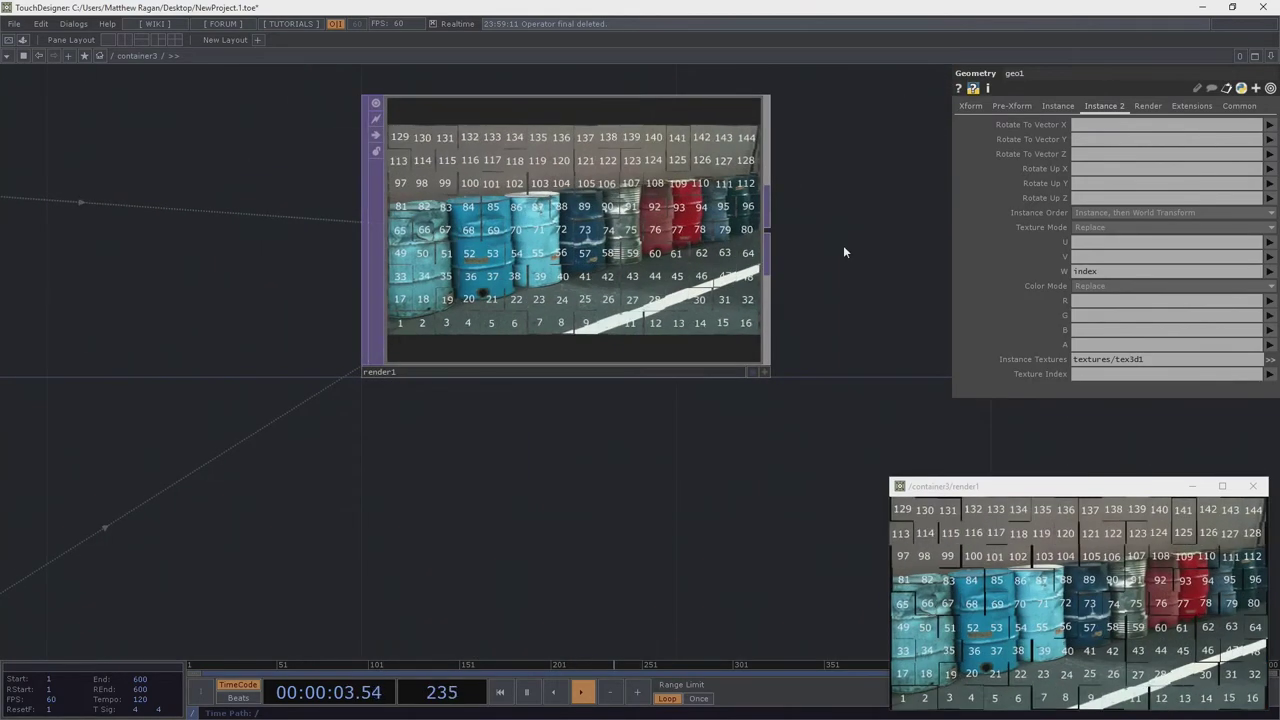
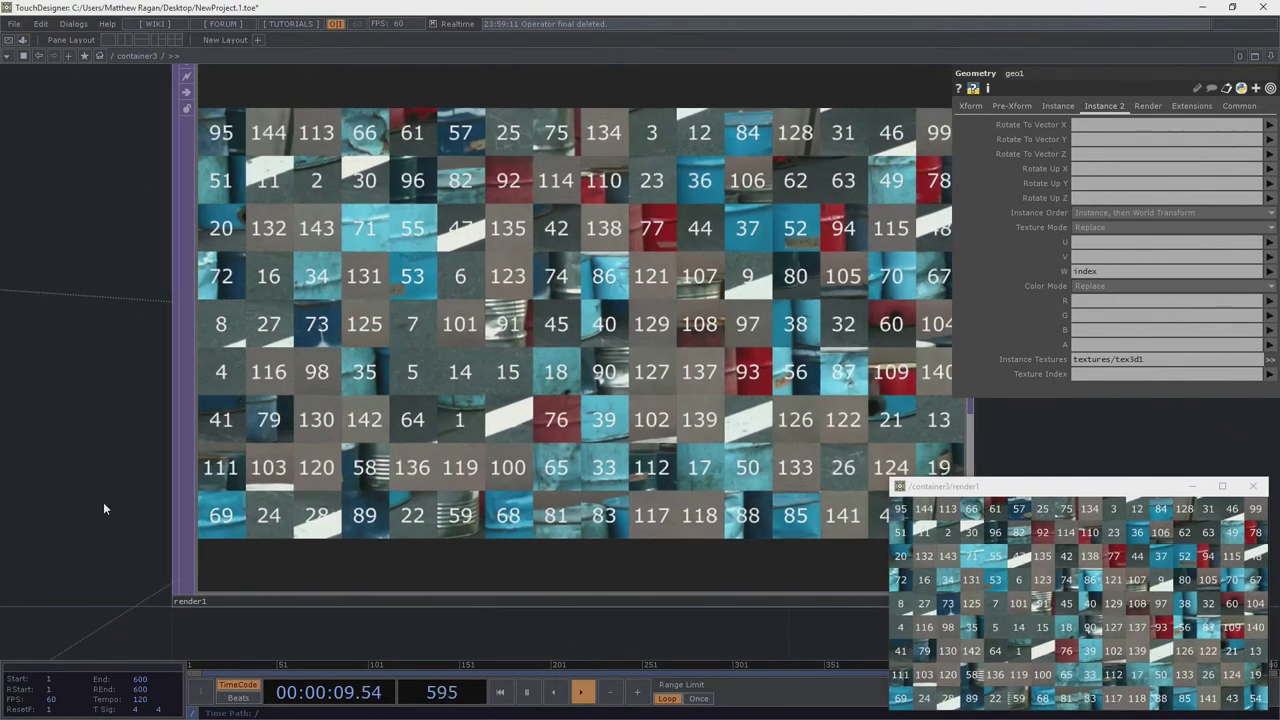
{"action": "scroll", "coordinate": [105, 508], "scroll_direction": "down", "scroll_amount": 6}
{"action": "left_click_drag", "start_coordinate": [105, 508], "coordinate": [770, 290]}
{"action": "left_click_drag", "start_coordinate": [528, 517], "coordinate": [1020, 458]}
{"action": "scroll", "coordinate": [491, 427], "scroll_direction": "up", "scroll_amount": 6}
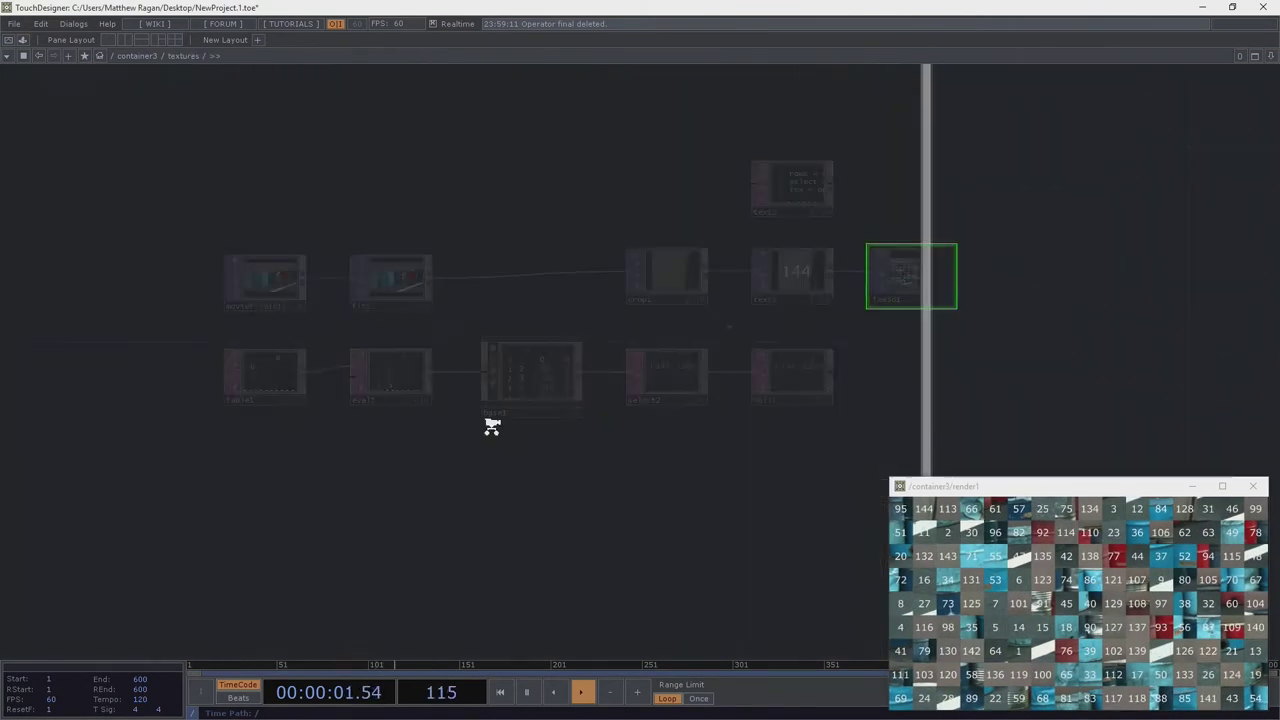
{"action": "scroll", "coordinate": [863, 266], "scroll_direction": "up", "scroll_amount": 7}
{"action": "left_click_drag", "start_coordinate": [866, 313], "coordinate": [700, 216]}
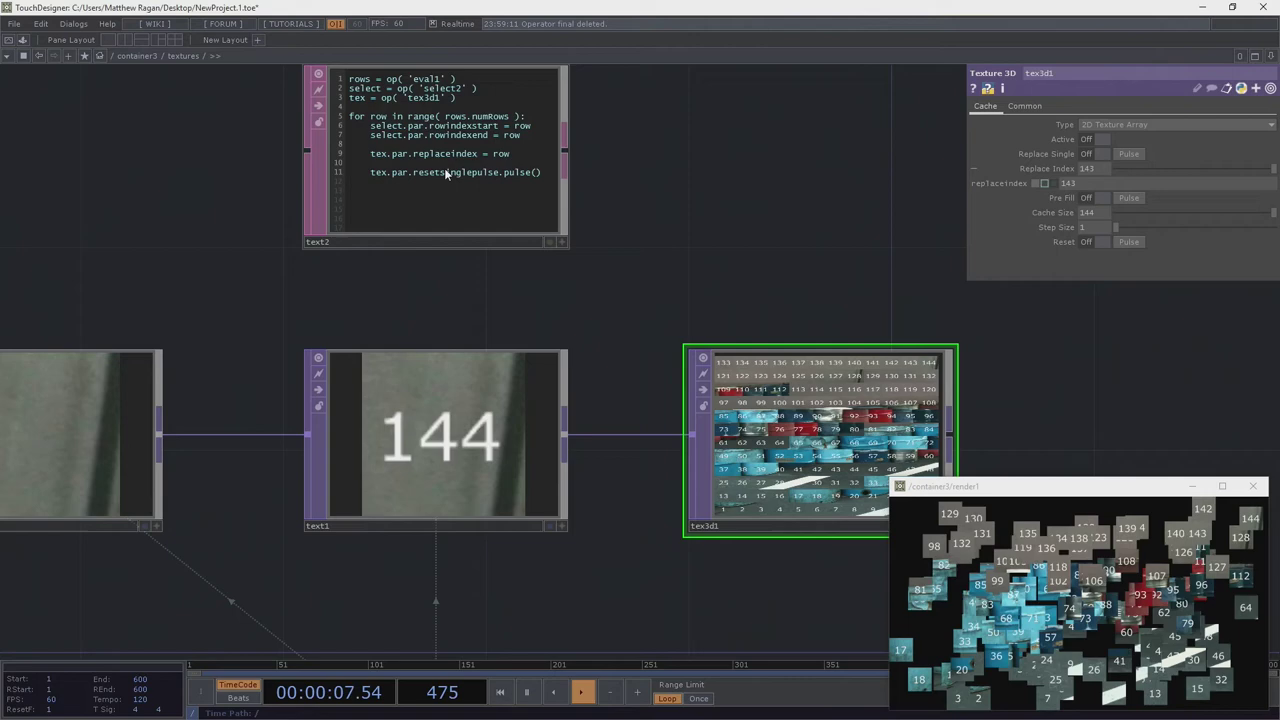
Load the sample image TestPattern.jpg into moviefilein1 and run the text2 script to refill tex3d1
{"action": "key", "text": "h"}
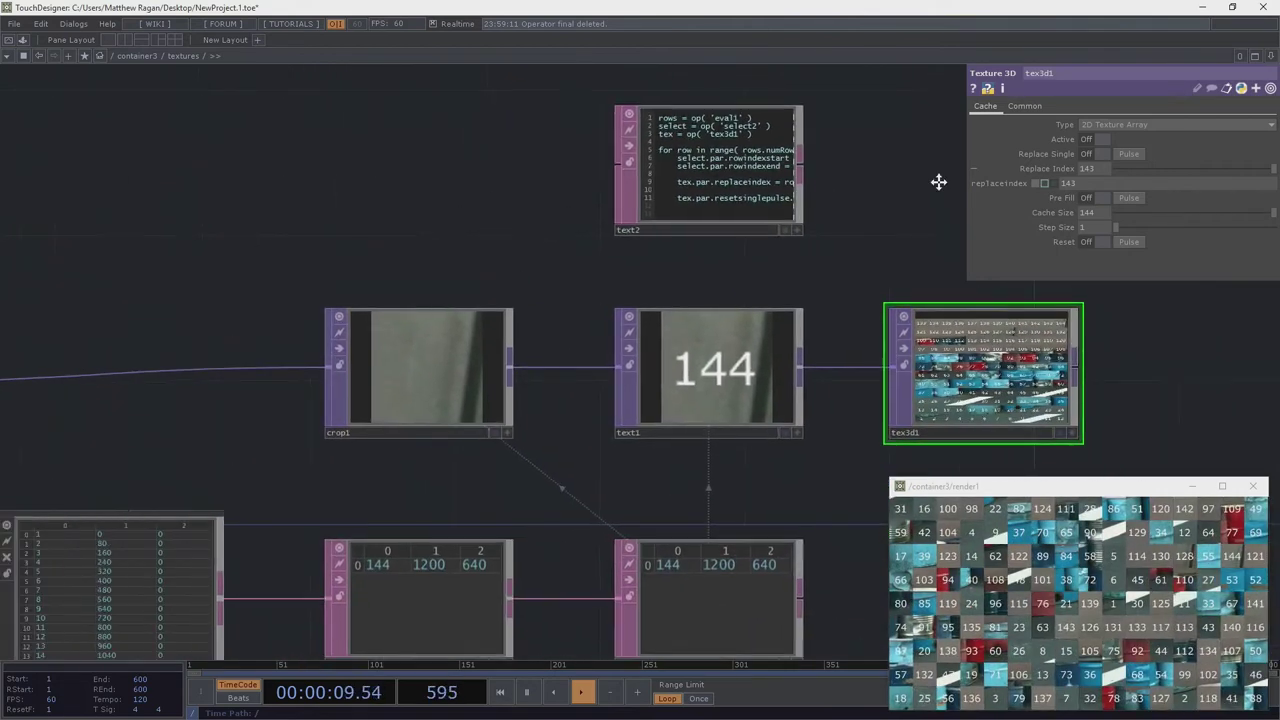
{"action": "left_click", "coordinate": [433, 285]}
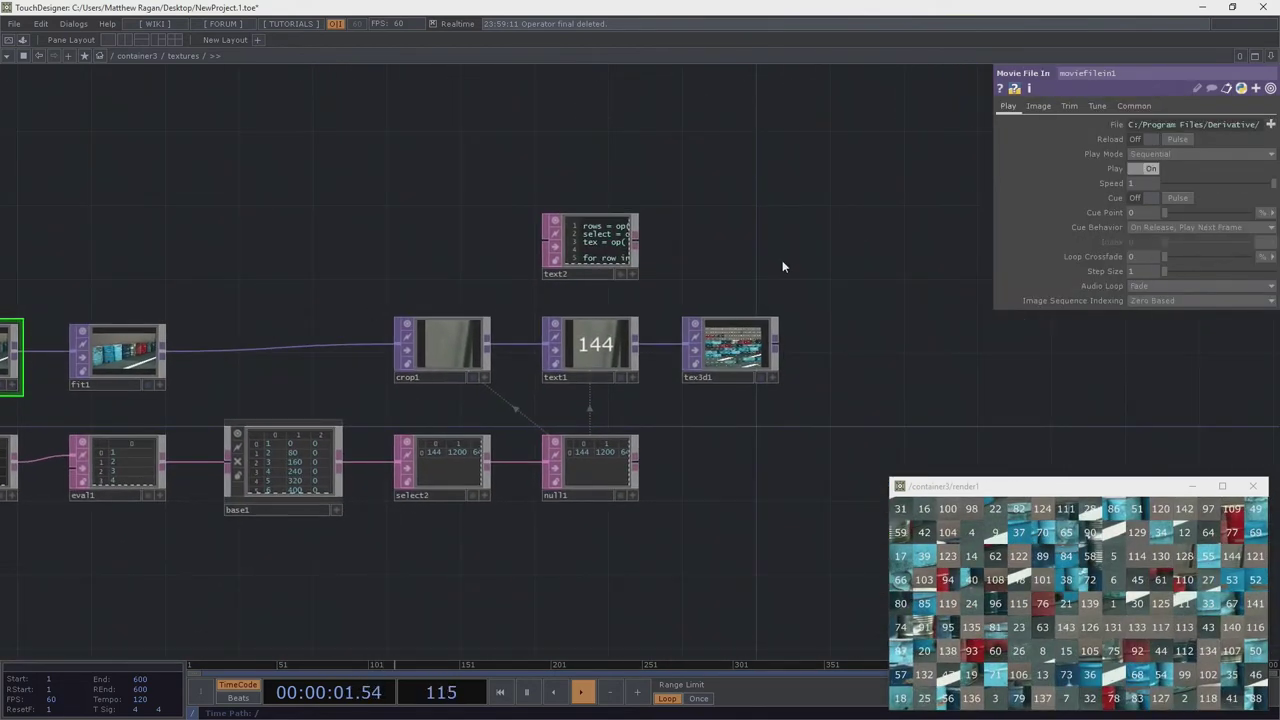
{"action": "left_click", "coordinate": [1270, 124]}
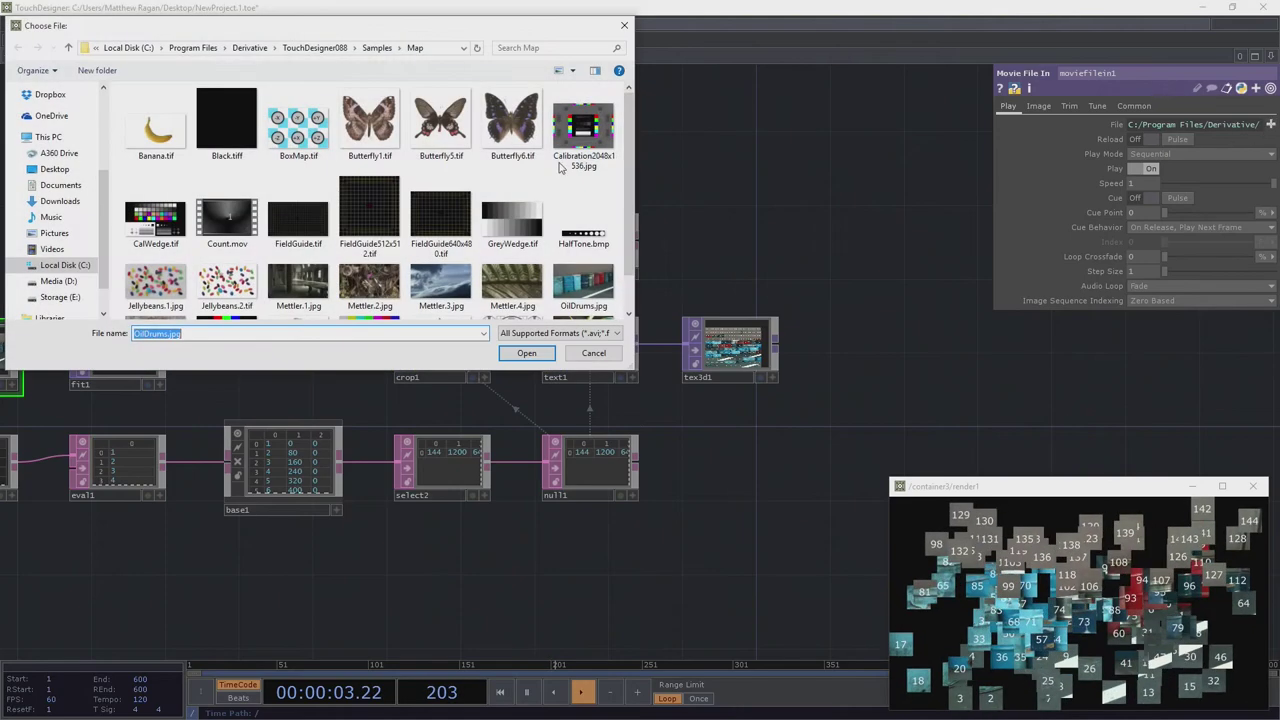
{"action": "scroll", "coordinate": [316, 202], "scroll_direction": "down", "scroll_amount": 1}
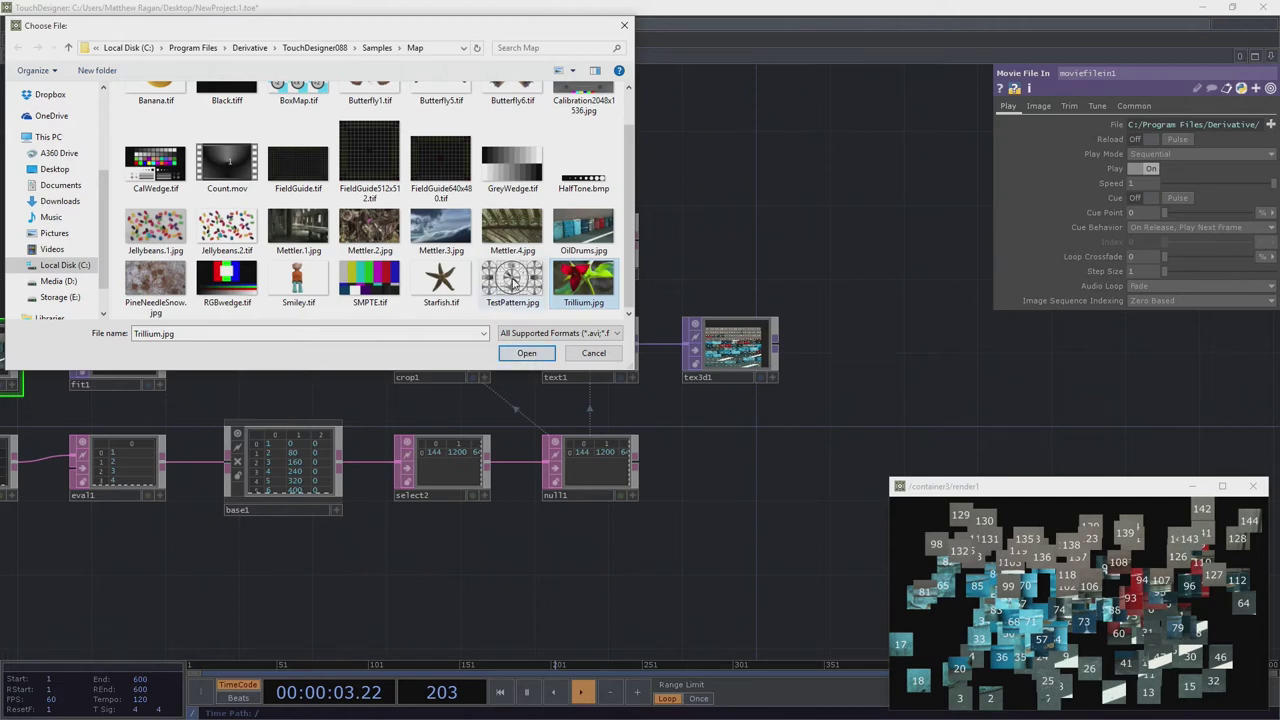
{"action": "left_click", "coordinate": [525, 353]}
{"action": "scroll", "coordinate": [636, 232], "scroll_direction": "up", "scroll_amount": 5}
{"action": "right_click", "coordinate": [636, 232]}
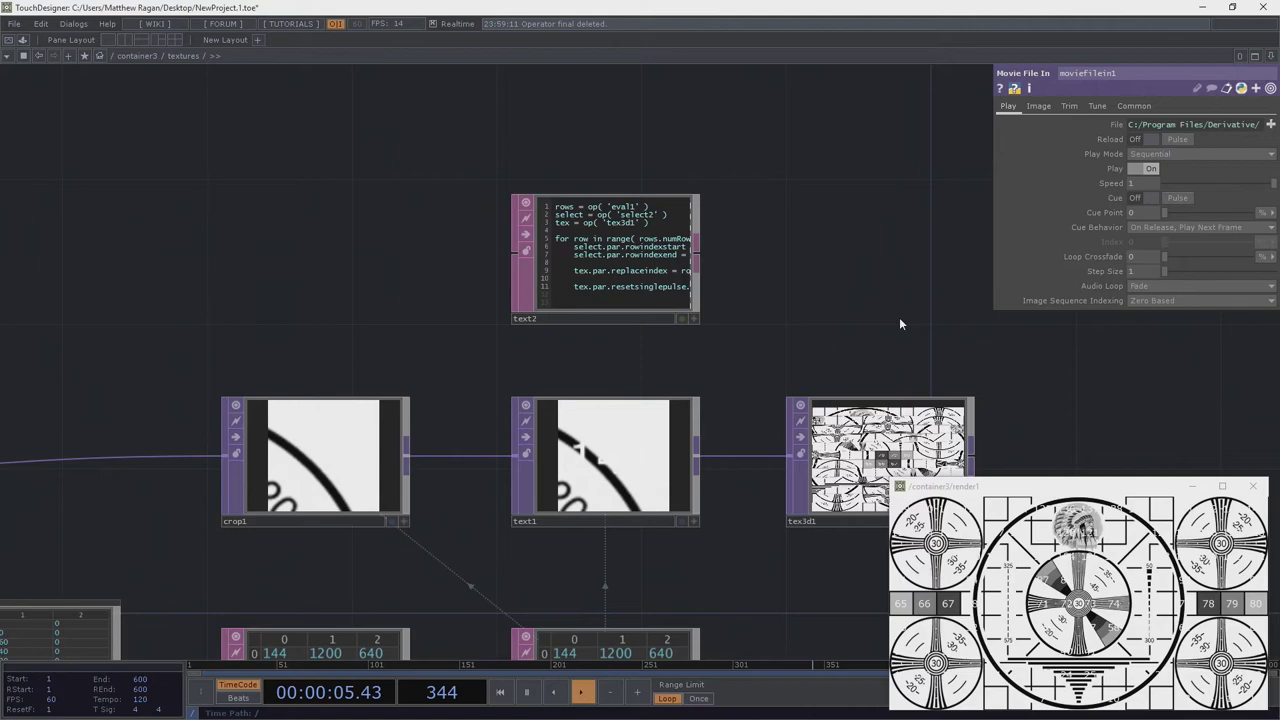
Inspect tex3d1's refilled tile array and enlarge the floating render1 viewer to watch the shuffling tiles
{"action": "left_click_drag", "start_coordinate": [899, 319], "coordinate": [655, 207]}
{"action": "scroll", "coordinate": [630, 333], "scroll_direction": "up", "scroll_amount": 5}
{"action": "left_click_drag", "start_coordinate": [975, 379], "coordinate": [797, 335]}
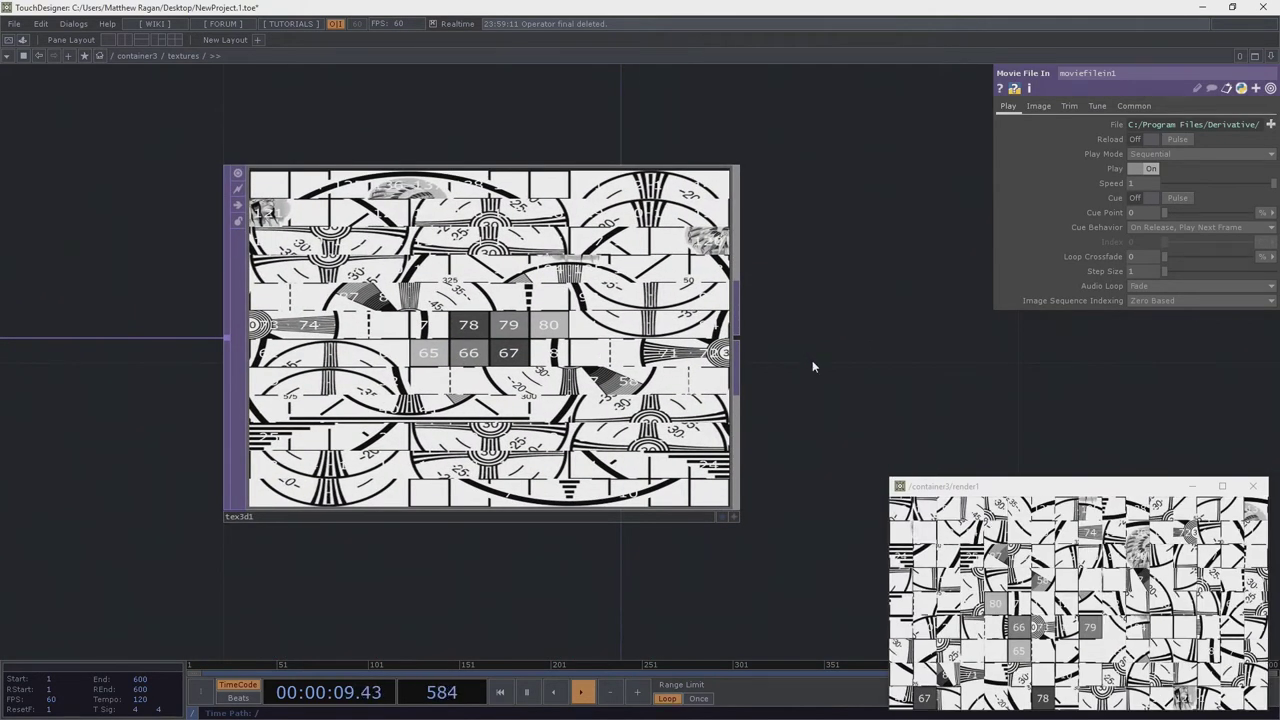
{"action": "left_click_drag", "start_coordinate": [898, 474], "coordinate": [638, 245]}
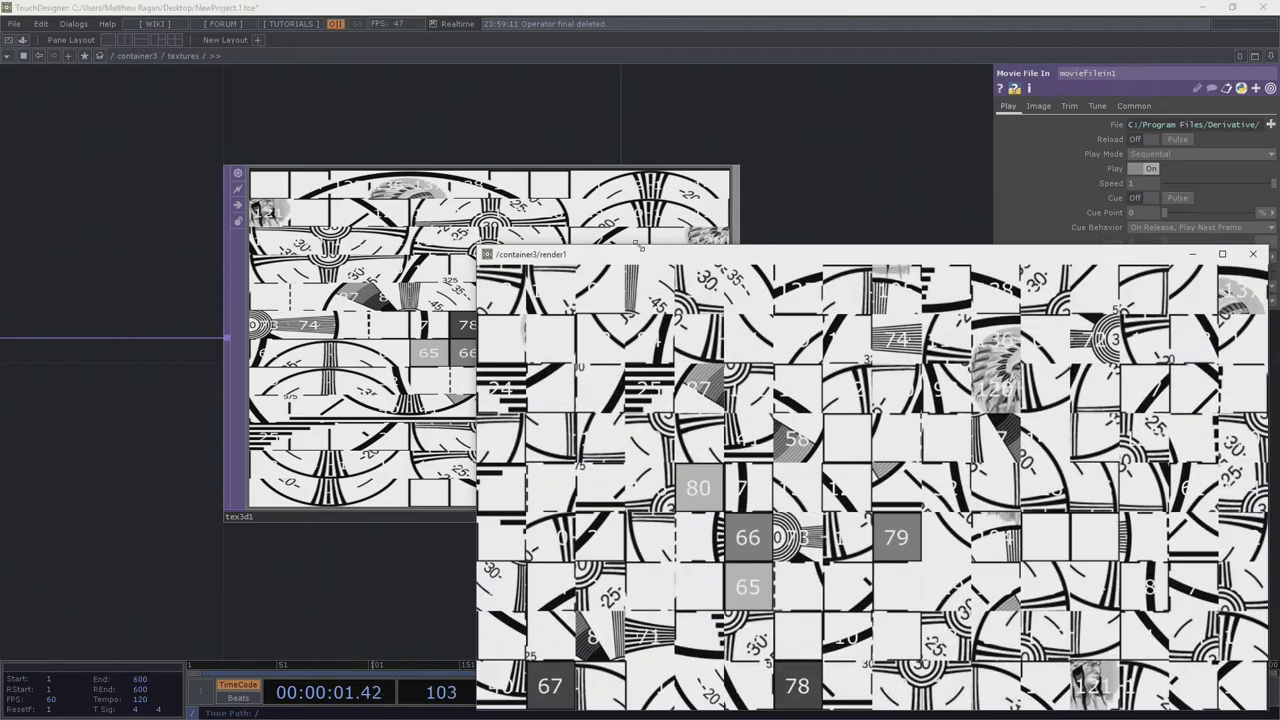
{"action": "left_click_drag", "start_coordinate": [742, 260], "coordinate": [714, 181]}
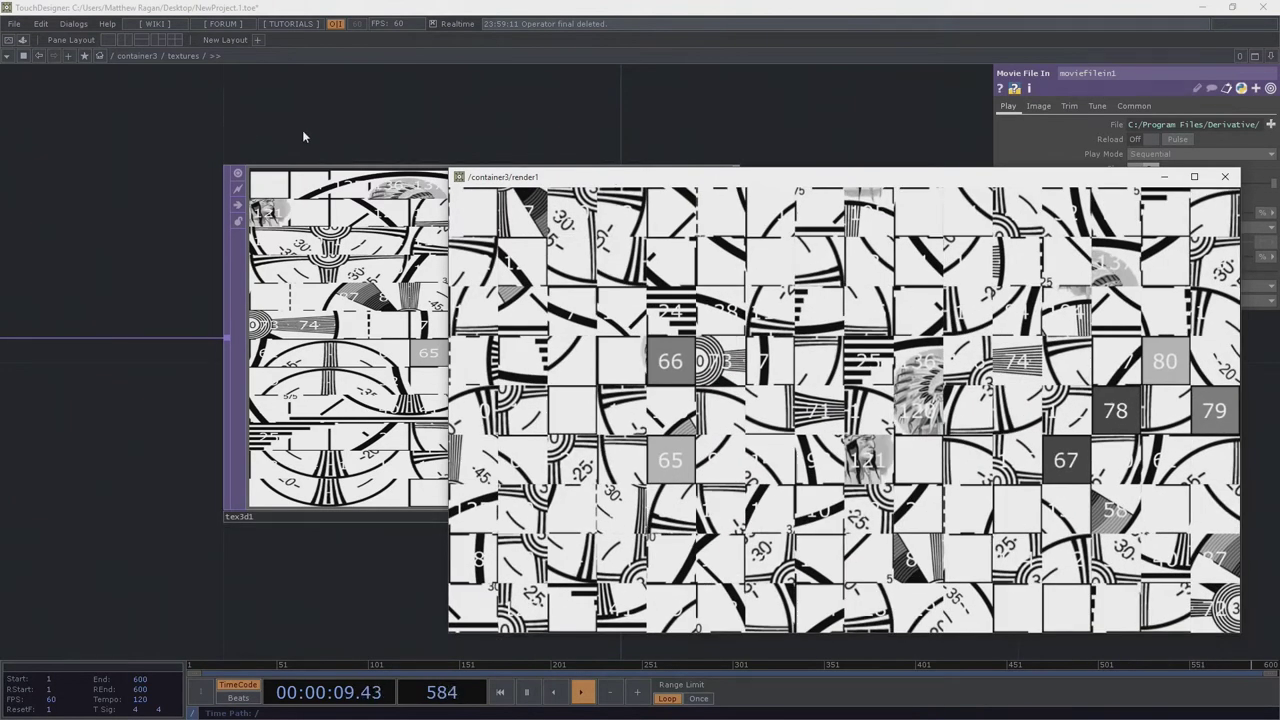
Lock tex3d1 in the textures network so it holds its test pattern tiles
{"action": "left_click_drag", "start_coordinate": [303, 137], "coordinate": [510, 143]}
{"action": "scroll", "coordinate": [415, 155], "scroll_direction": "down", "scroll_amount": 6}
{"action": "left_click_drag", "start_coordinate": [389, 123], "coordinate": [224, 125]}
{"action": "scroll", "coordinate": [303, 218], "scroll_direction": "up", "scroll_amount": 2}
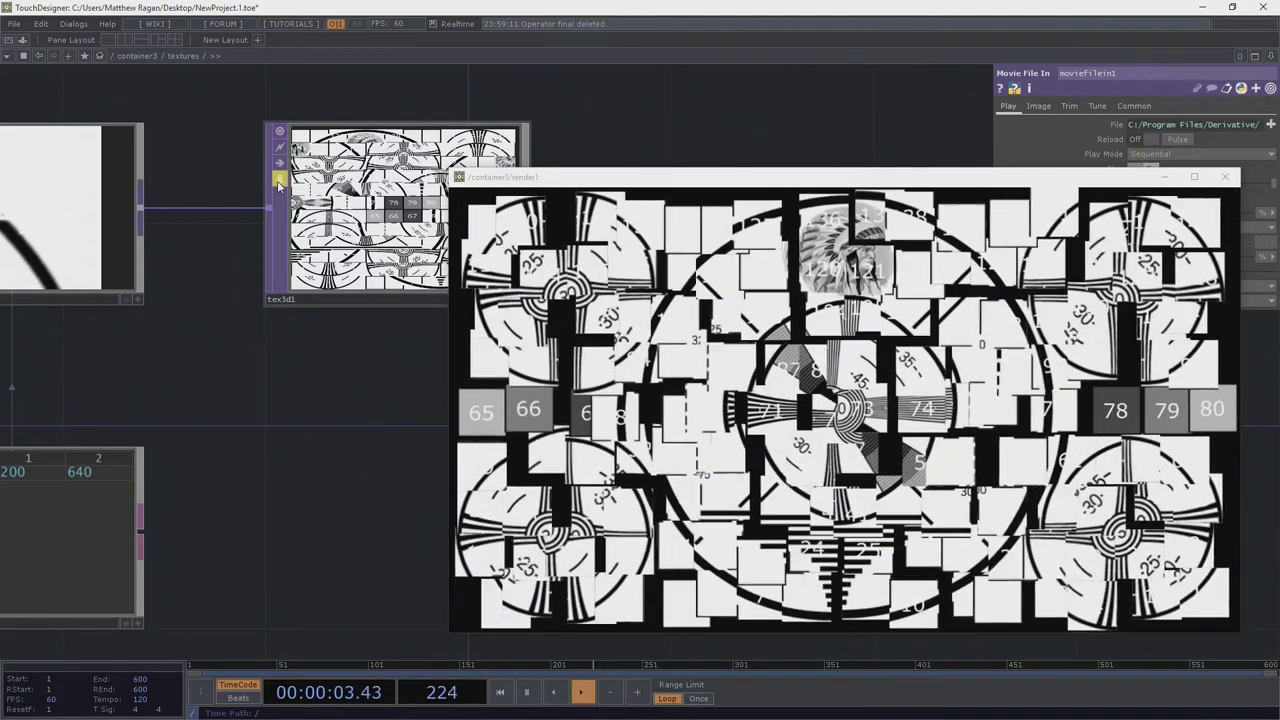
{"action": "left_click_drag", "start_coordinate": [298, 358], "coordinate": [284, 358]}
{"action": "scroll", "coordinate": [251, 325], "scroll_direction": "down", "scroll_amount": 6}
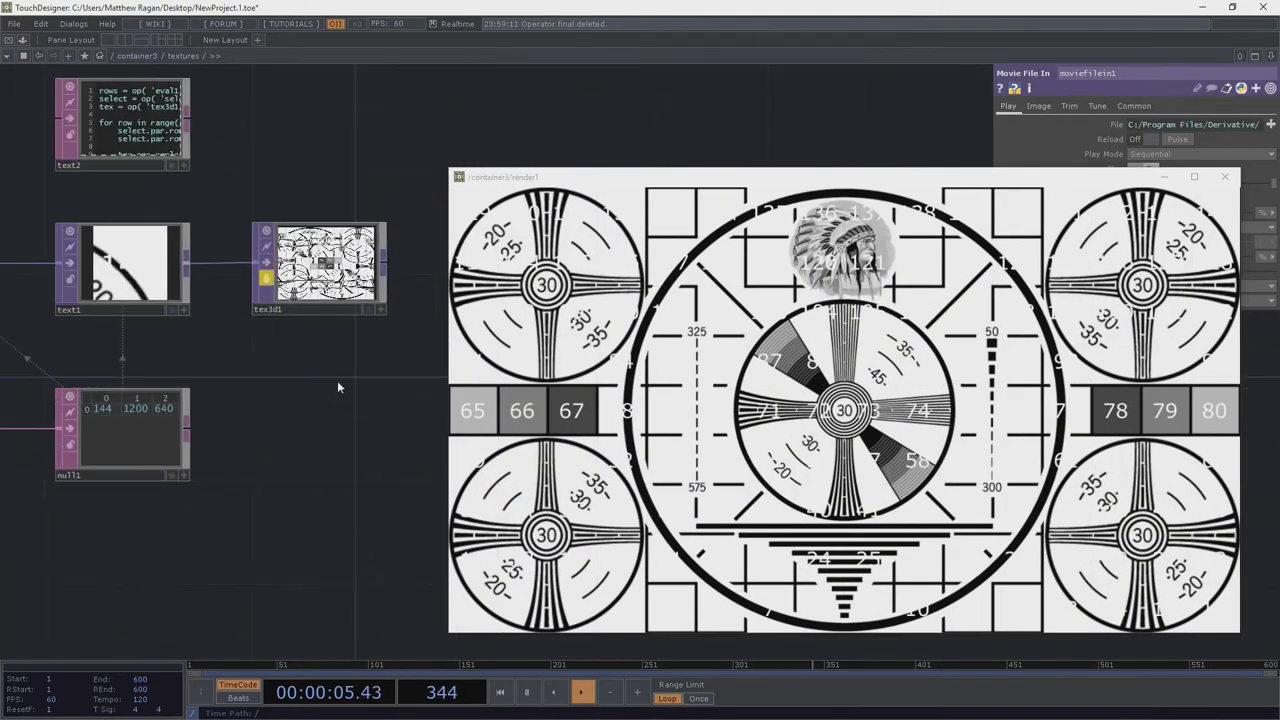
{"action": "scroll", "coordinate": [334, 330], "scroll_direction": "up", "scroll_amount": 4}
{"action": "left_click_drag", "start_coordinate": [322, 305], "coordinate": [285, 397]}
{"action": "scroll", "coordinate": [303, 402], "scroll_direction": "up", "scroll_amount": 1}
{"action": "scroll", "coordinate": [285, 397], "scroll_direction": "down", "scroll_amount": 3}
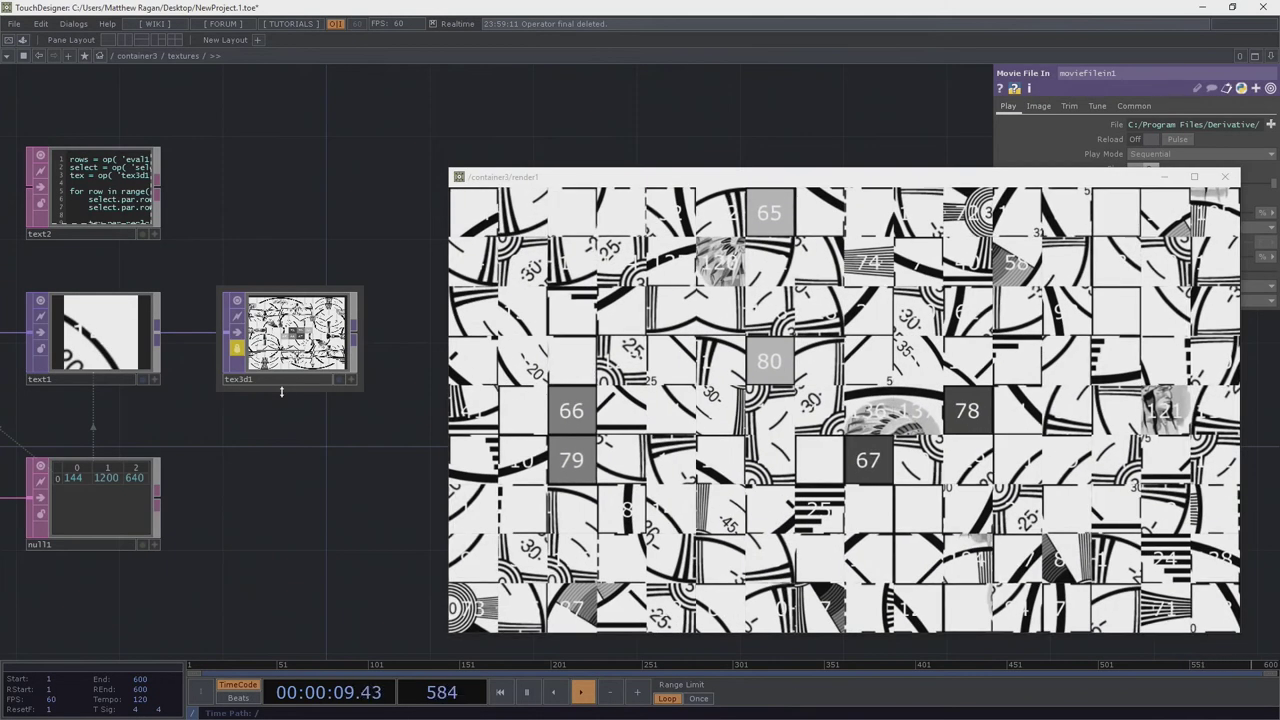
Paste a locked copy of tex3d1 below it and unlock the original tex3d1
{"action": "right_click_drag", "start_coordinate": [329, 323], "coordinate": [318, 312]}
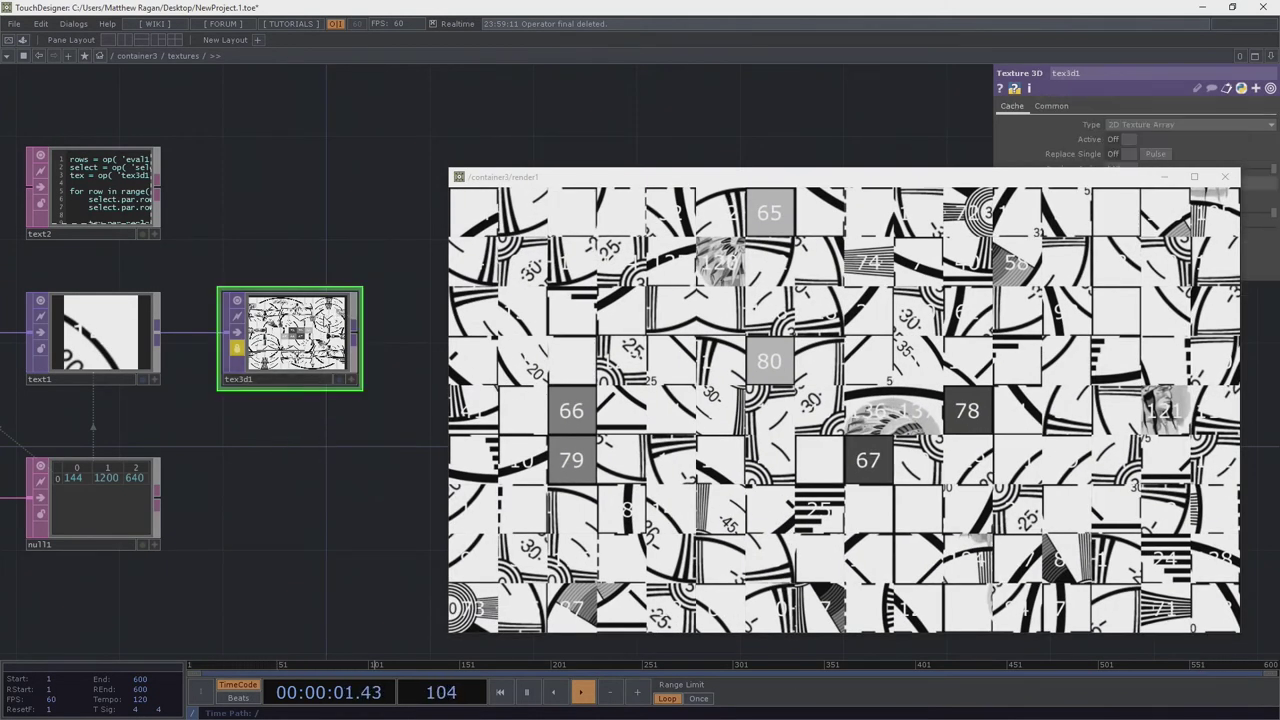
{"action": "key", "text": "ctrl+v"}
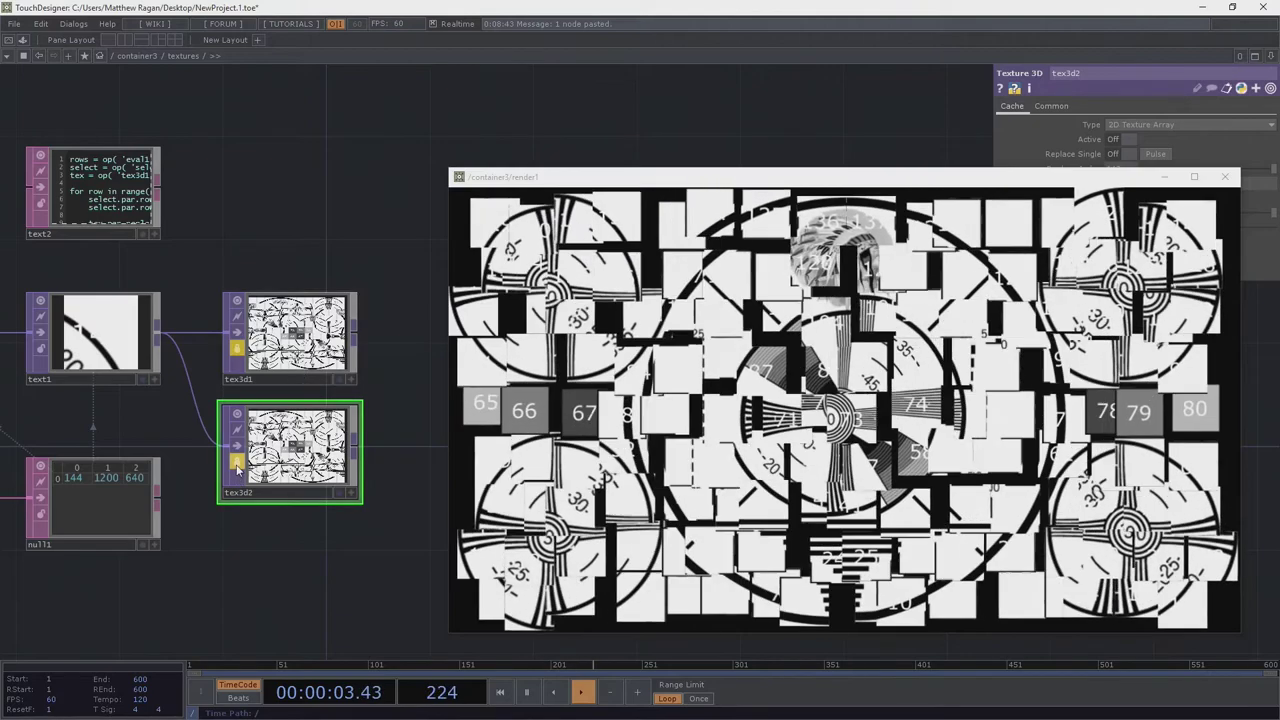
{"action": "left_click", "coordinate": [240, 462]}
{"action": "left_click", "coordinate": [235, 118]}
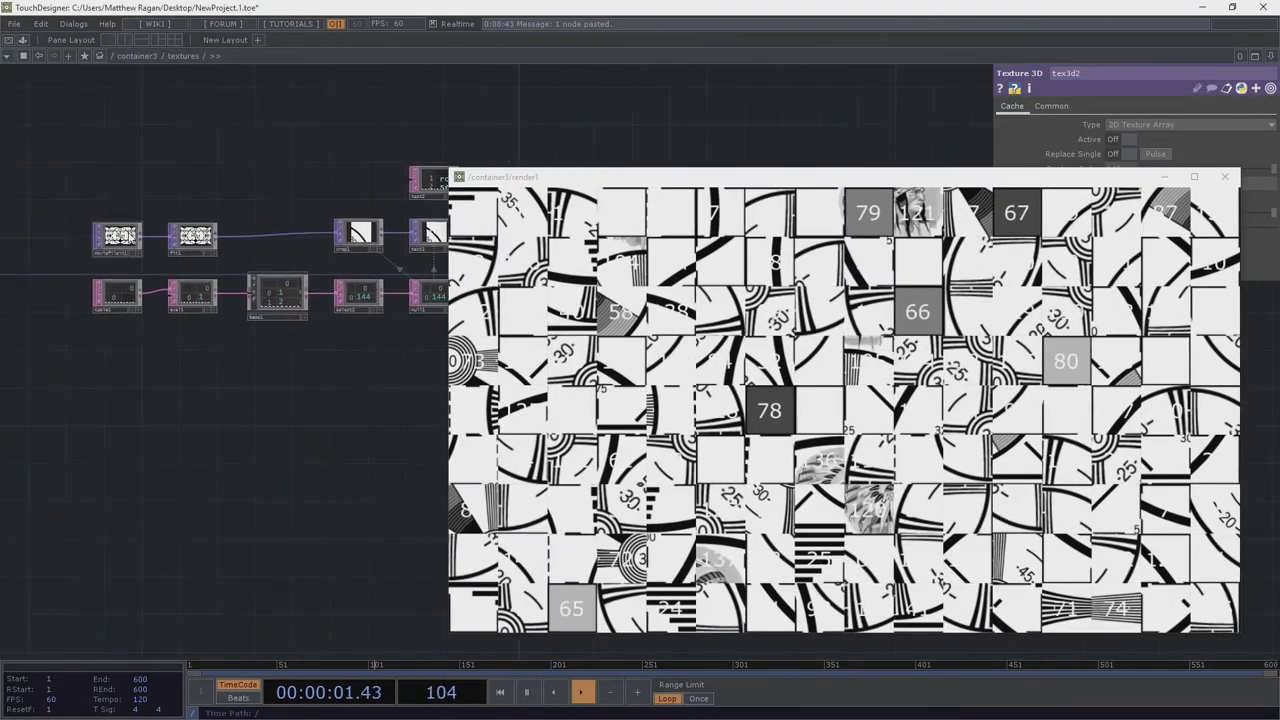
Load the sample image Mettler.1.jpg into moviefilein1
{"action": "left_click", "coordinate": [120, 238]}
{"action": "left_click", "coordinate": [1269, 123]}
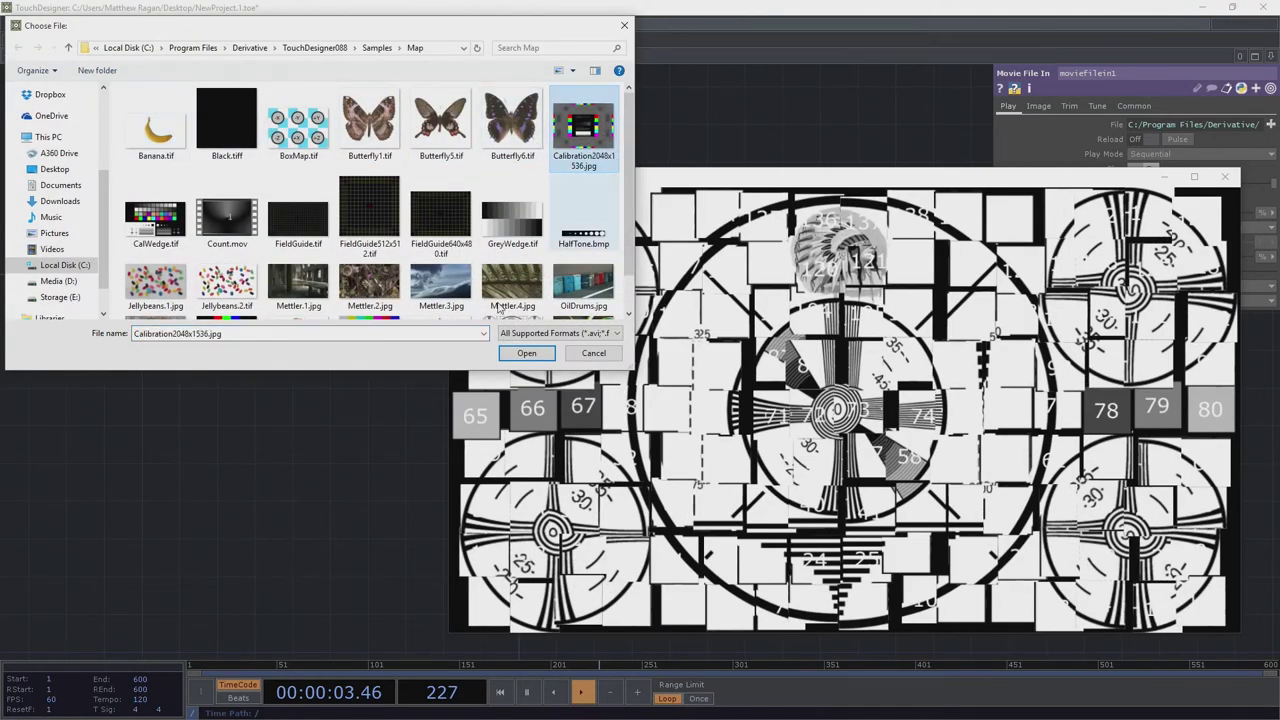
{"action": "left_click", "coordinate": [442, 280]}
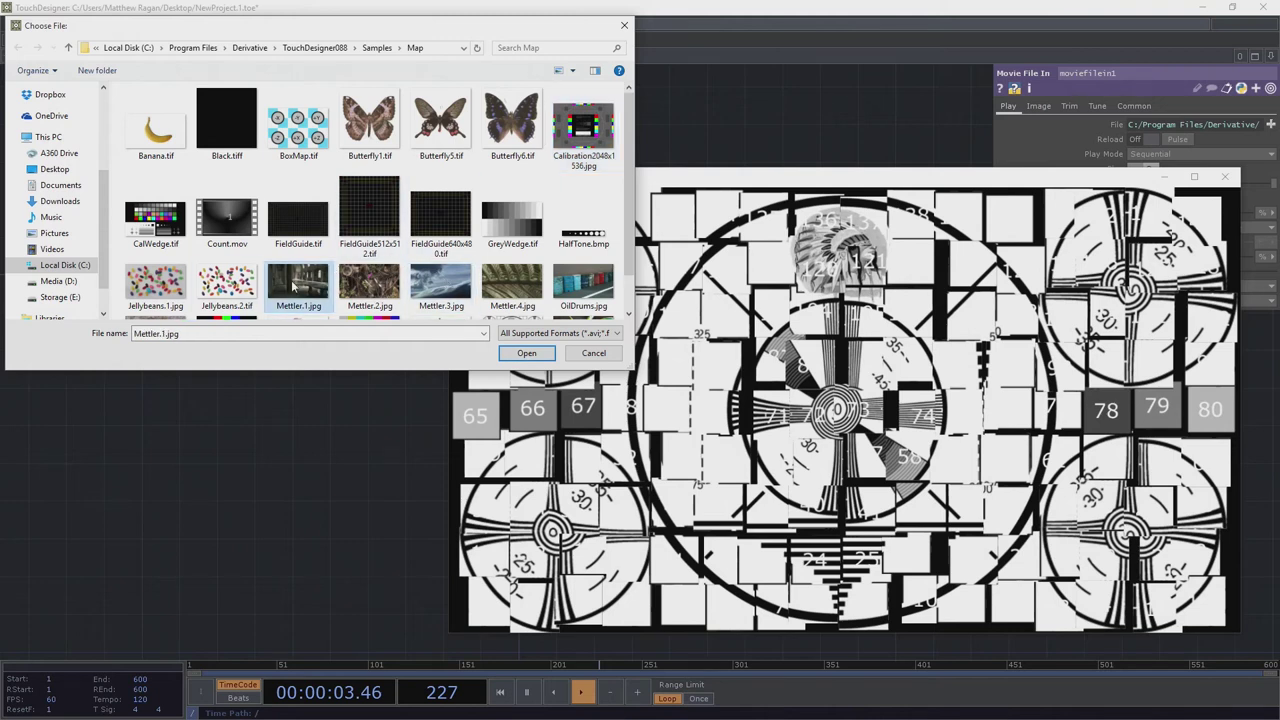
{"action": "left_click", "coordinate": [527, 353]}
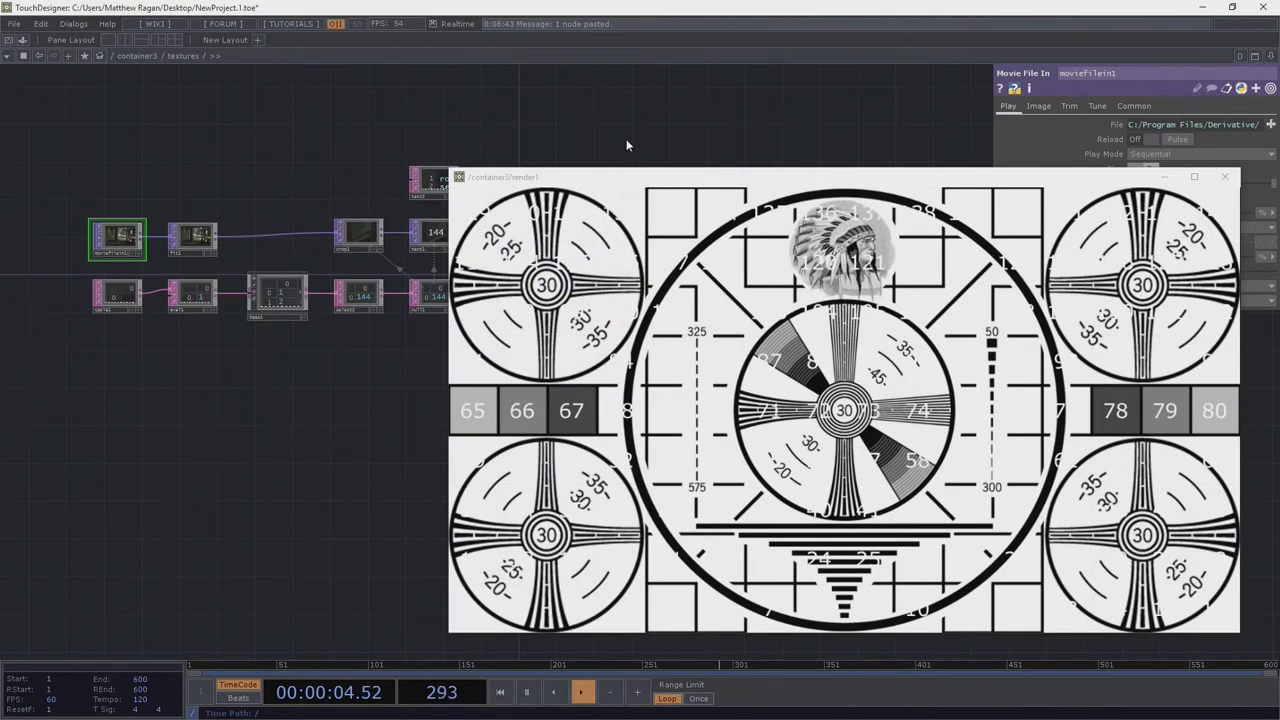
Run the text2 script again to refill the unlocked tex3d1 with tiles of the new image
{"action": "left_click_drag", "start_coordinate": [534, 152], "coordinate": [374, 158]}
{"action": "scroll", "coordinate": [371, 184], "scroll_direction": "up", "scroll_amount": 5}
{"action": "right_click", "coordinate": [210, 193]}
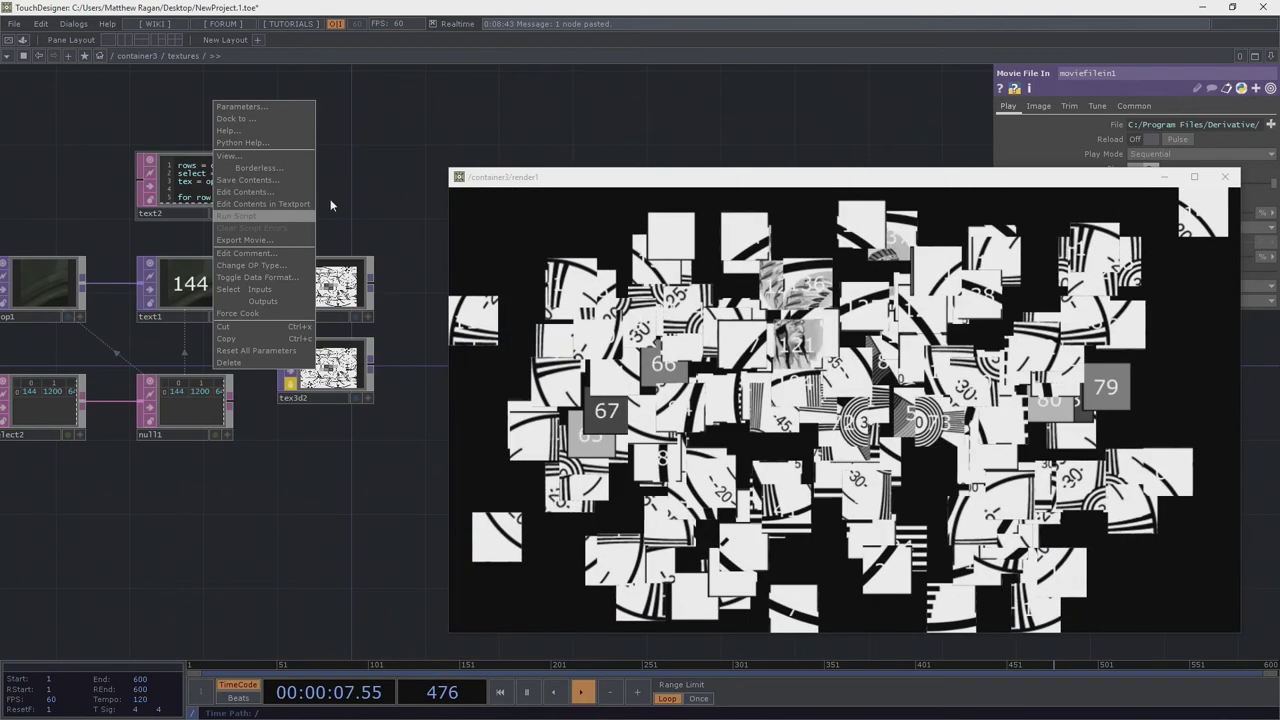
{"action": "left_click", "coordinate": [290, 216]}
{"action": "scroll", "coordinate": [302, 285], "scroll_direction": "up", "scroll_amount": 2}
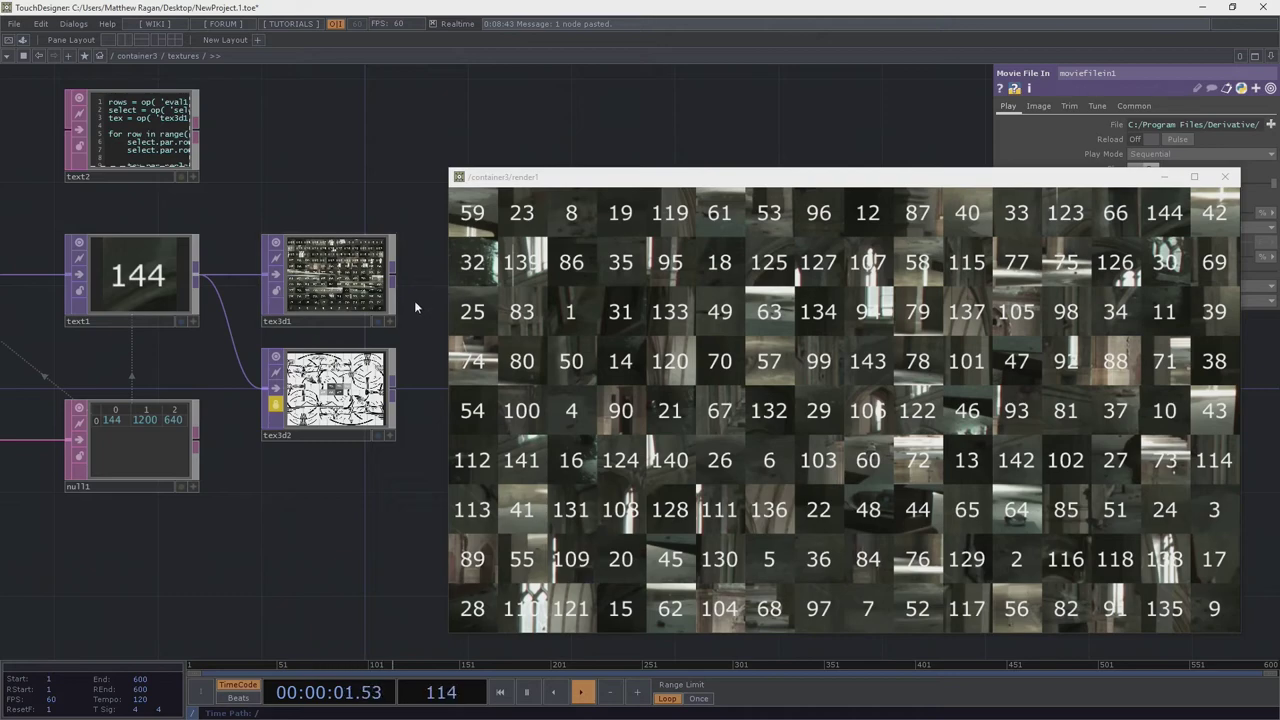
Add a Null TOP after the two Texture 3D operators in the textures network
{"action": "left_click_drag", "start_coordinate": [413, 322], "coordinate": [215, 296]}
{"action": "key", "text": "Tab"}
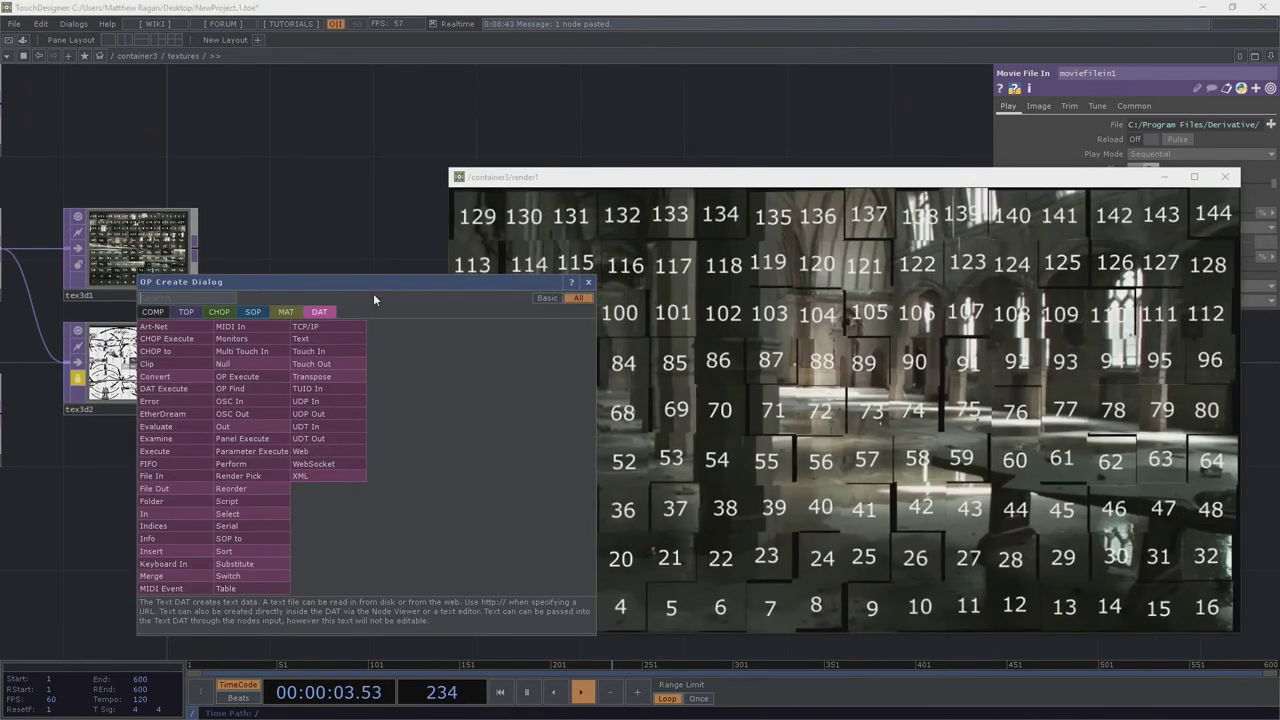
{"action": "type", "text": "null"}
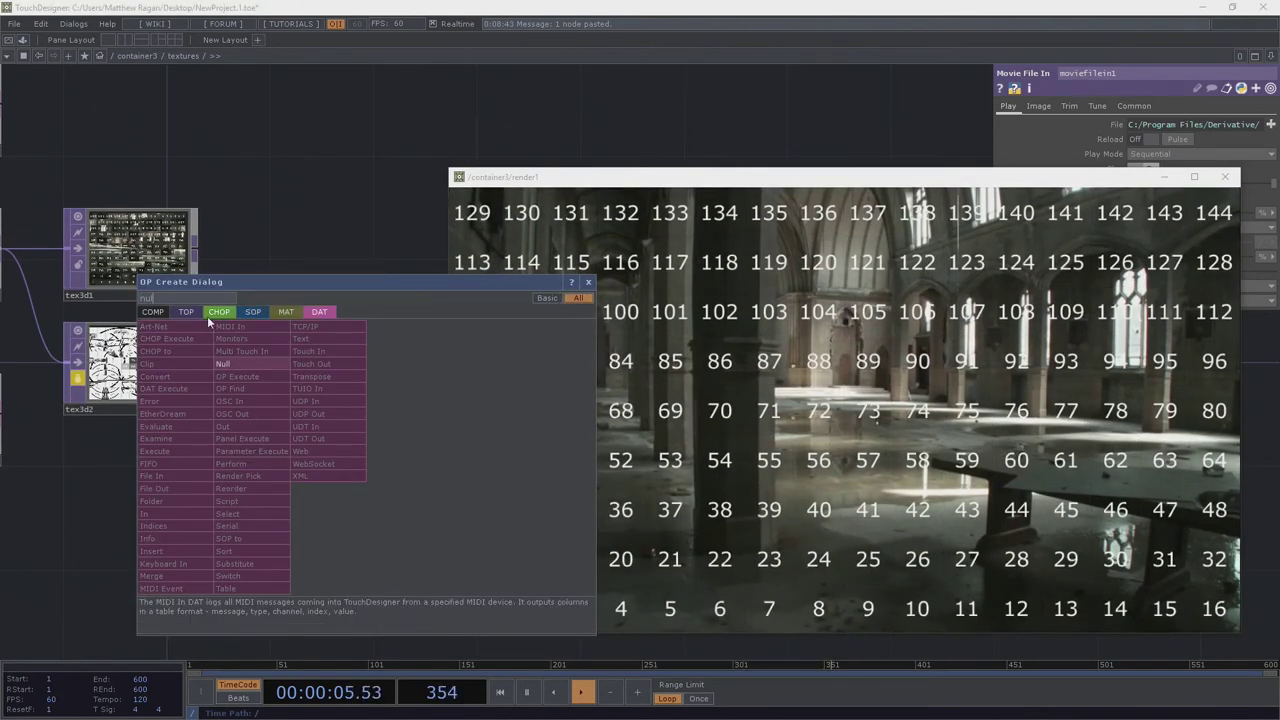
{"action": "left_click", "coordinate": [187, 312]}
{"action": "left_click", "coordinate": [319, 401]}
{"action": "left_click", "coordinate": [341, 284]}
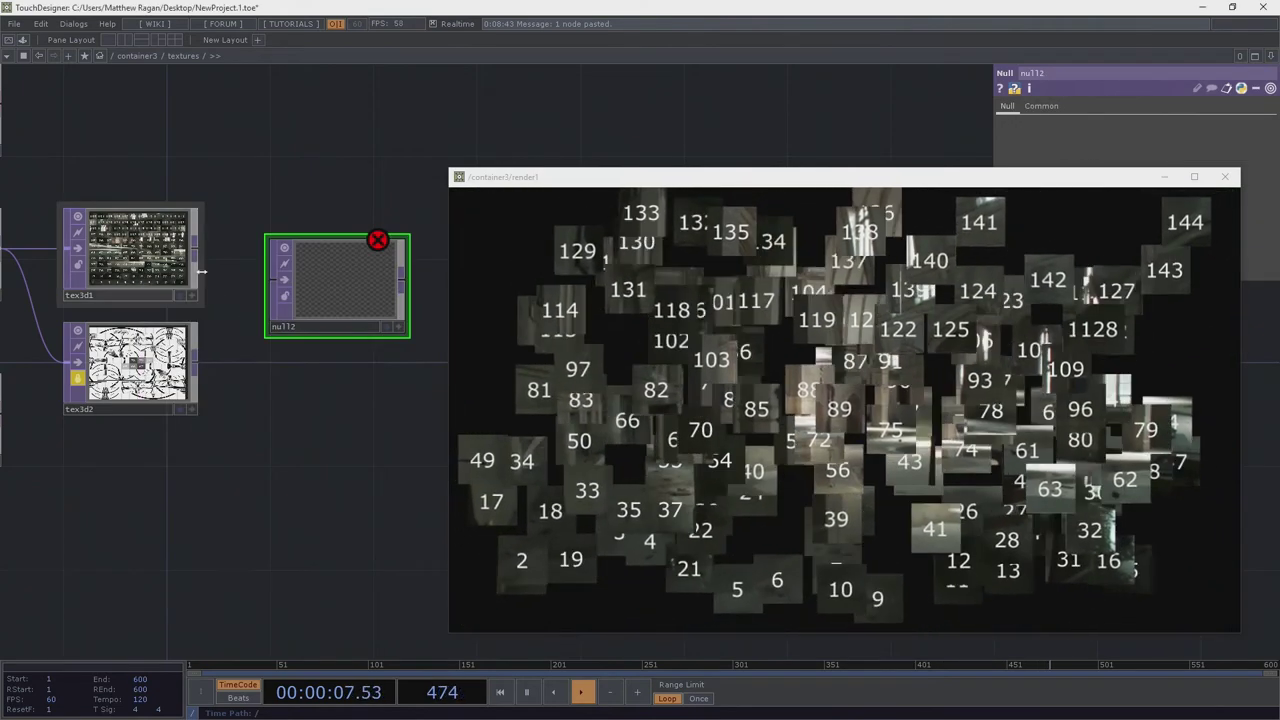
Insert a Switch TOP before null2 and wire tex3d1 and tex3d2 through it into null2
{"action": "left_click_drag", "start_coordinate": [298, 388], "coordinate": [217, 335]}
{"action": "scroll", "coordinate": [217, 335], "scroll_direction": "down", "scroll_amount": 2}
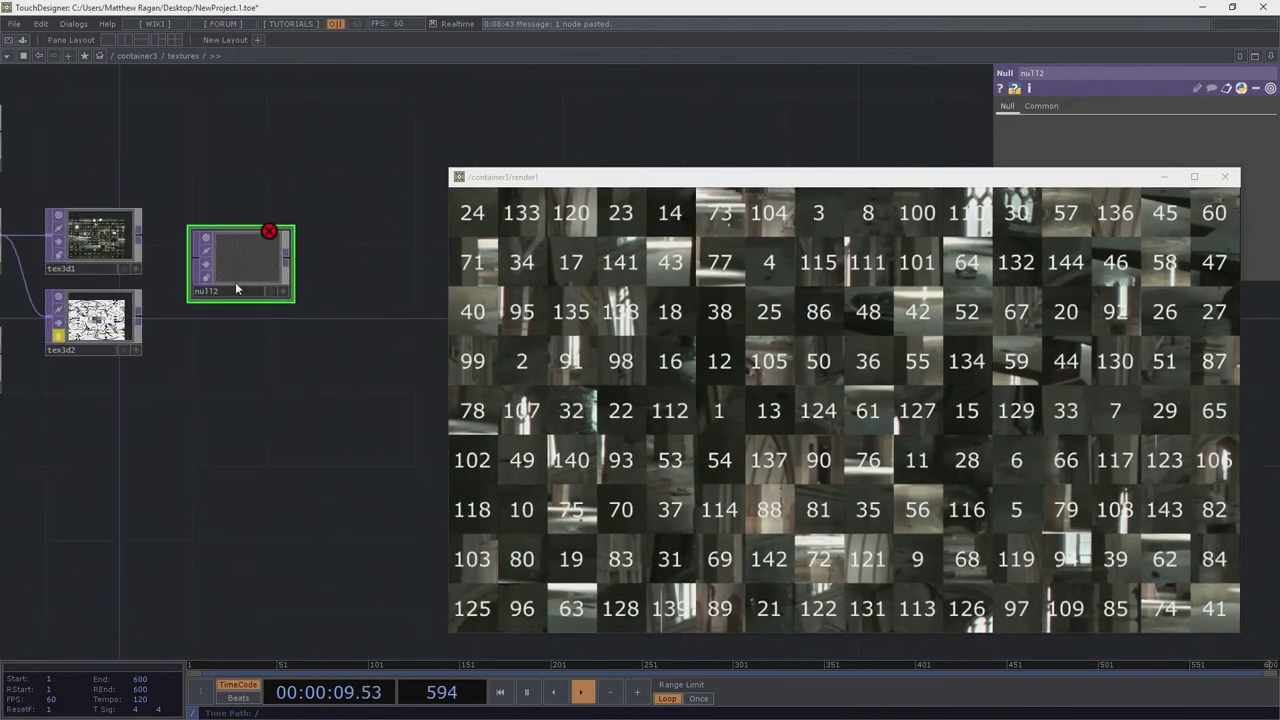
{"action": "left_click_drag", "start_coordinate": [236, 284], "coordinate": [345, 289]}
{"action": "key", "text": "Tab"}
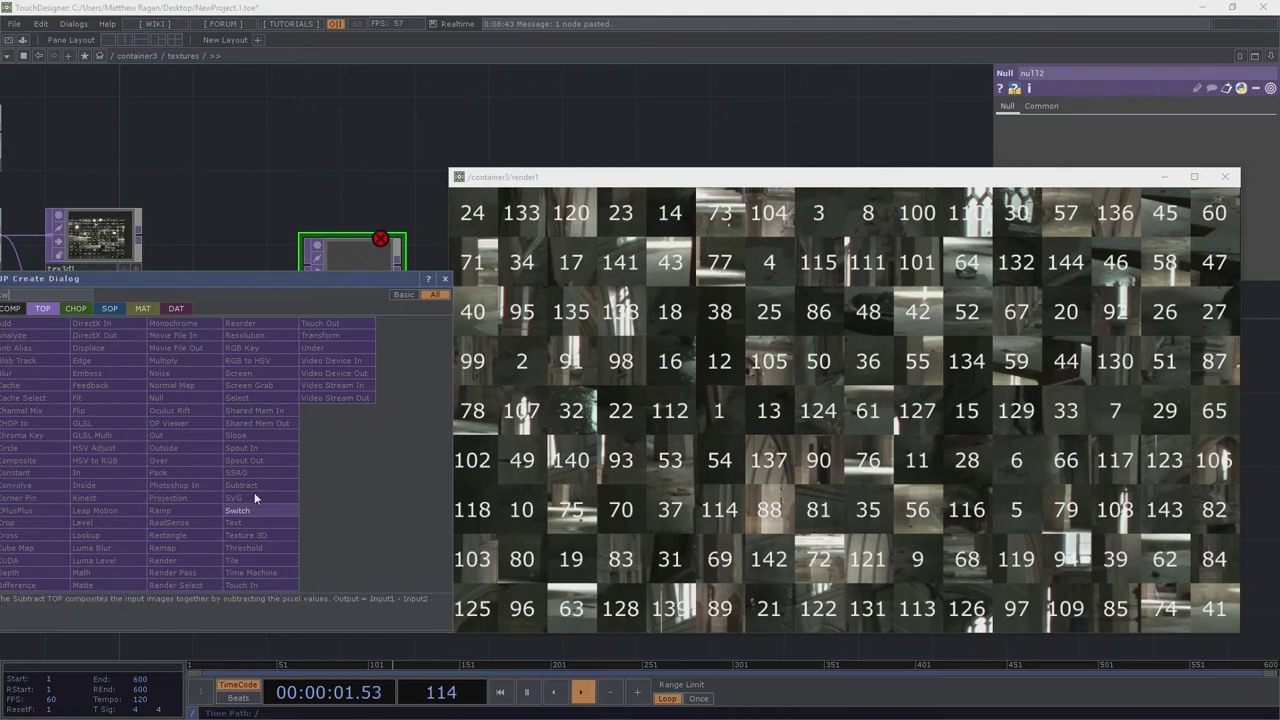
{"action": "left_click", "coordinate": [259, 506]}
{"action": "left_click", "coordinate": [218, 272]}
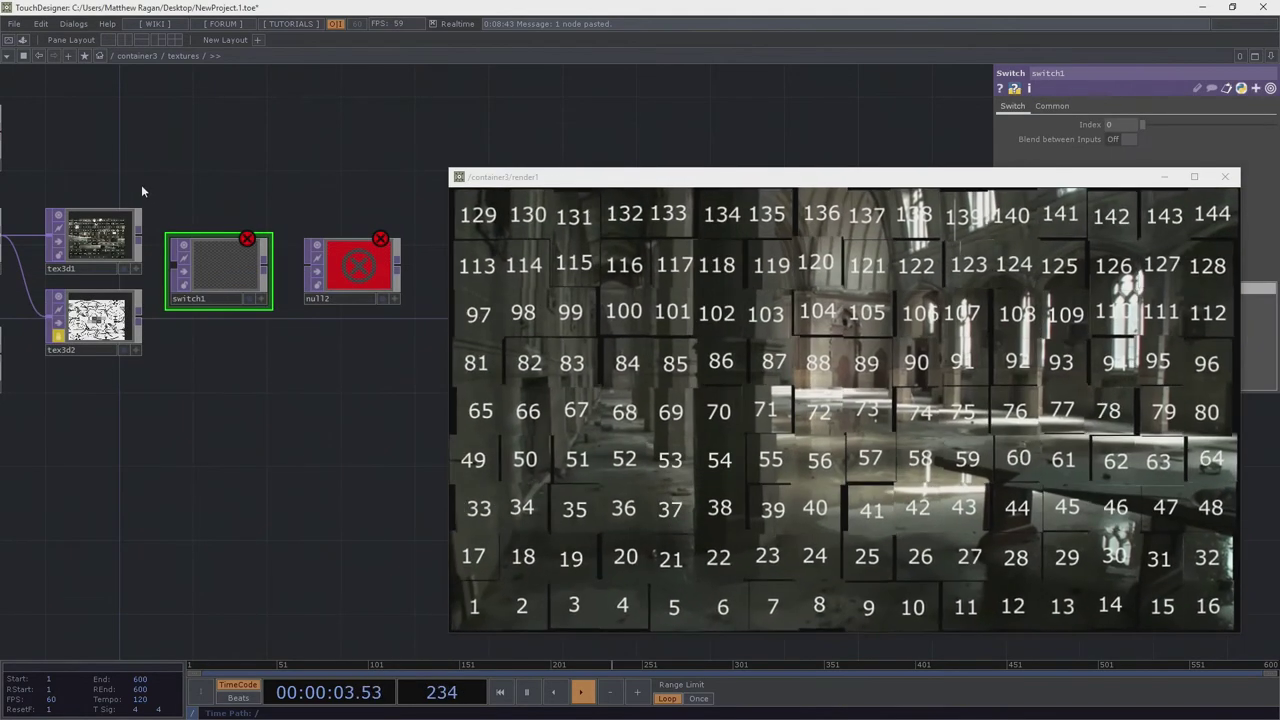
{"action": "right_click_drag", "start_coordinate": [142, 186], "coordinate": [132, 371]}
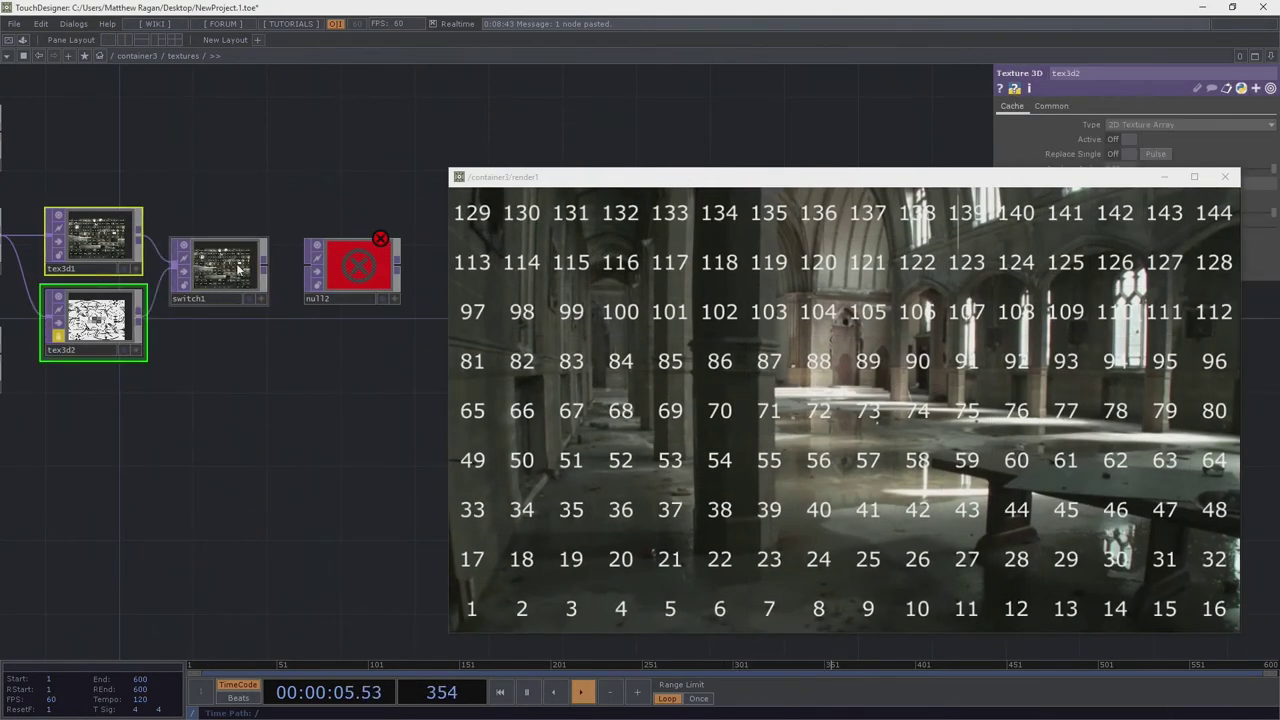
{"action": "left_click", "coordinate": [308, 263]}
Go up to container3, close the floating render1 viewer and set geo1's Instance Textures to textures/null2
{"action": "scroll", "coordinate": [191, 282], "scroll_direction": "down", "scroll_amount": 10}
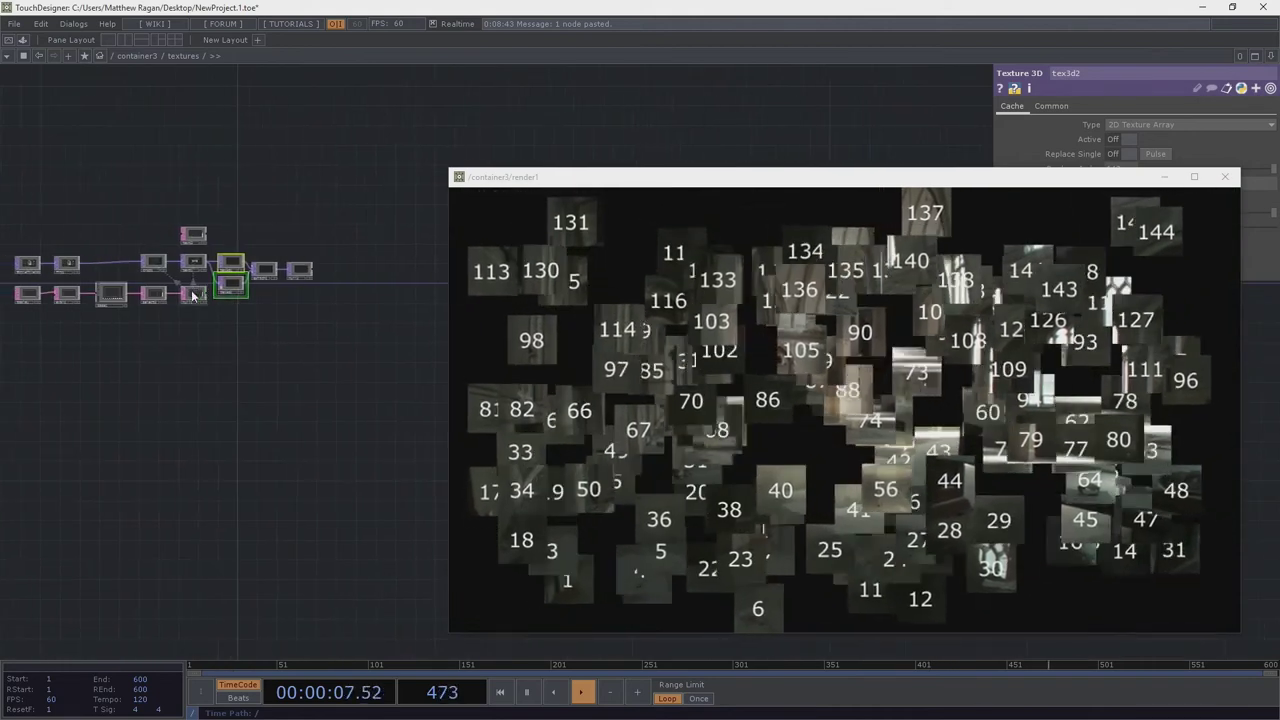
{"action": "key", "text": "p"}
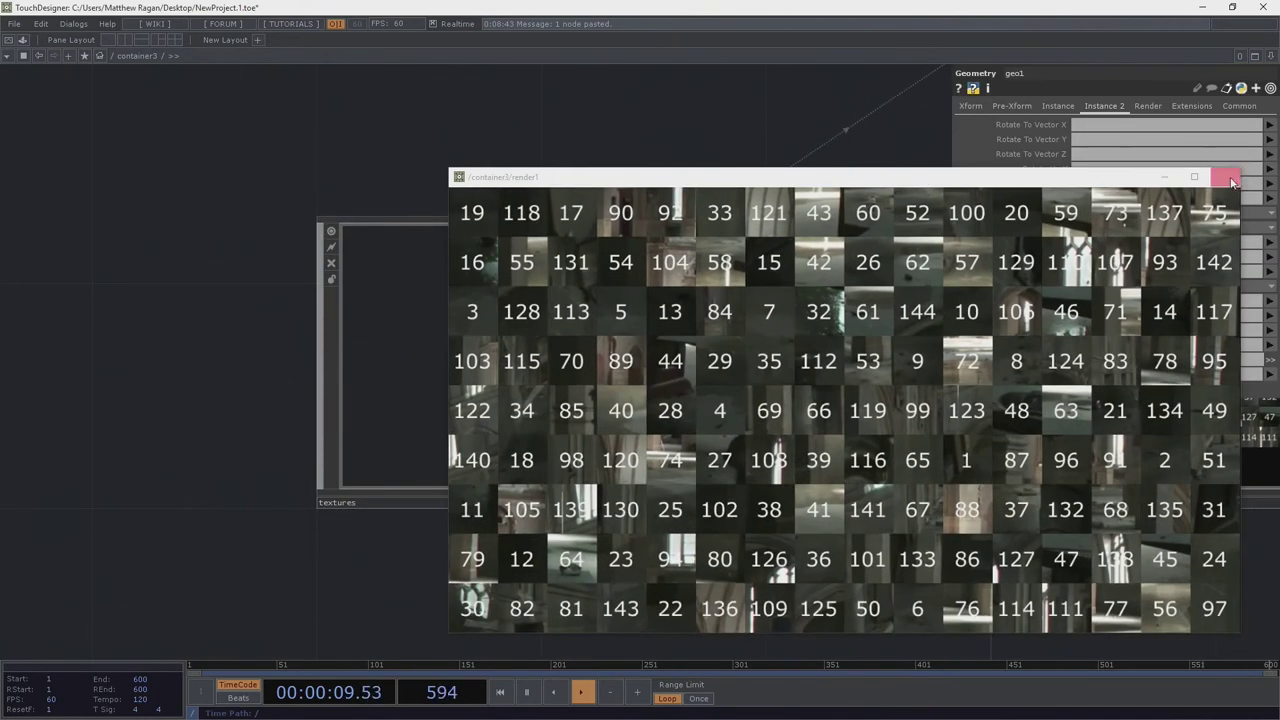
{"action": "left_click", "coordinate": [1231, 182]}
{"action": "left_click_drag", "start_coordinate": [817, 473], "coordinate": [457, 383]}
{"action": "scroll", "coordinate": [457, 383], "scroll_direction": "down", "scroll_amount": 3}
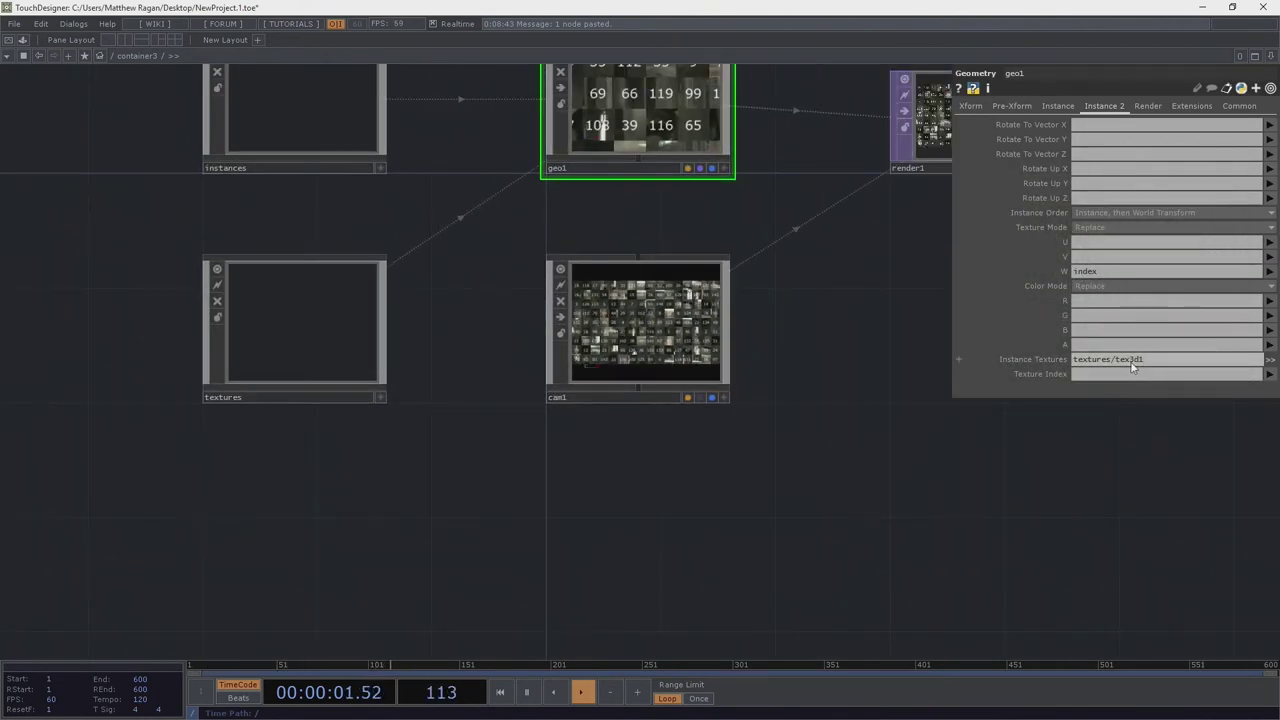
{"action": "double_click", "coordinate": [1132, 360]}
{"action": "type", "text": "null12"}
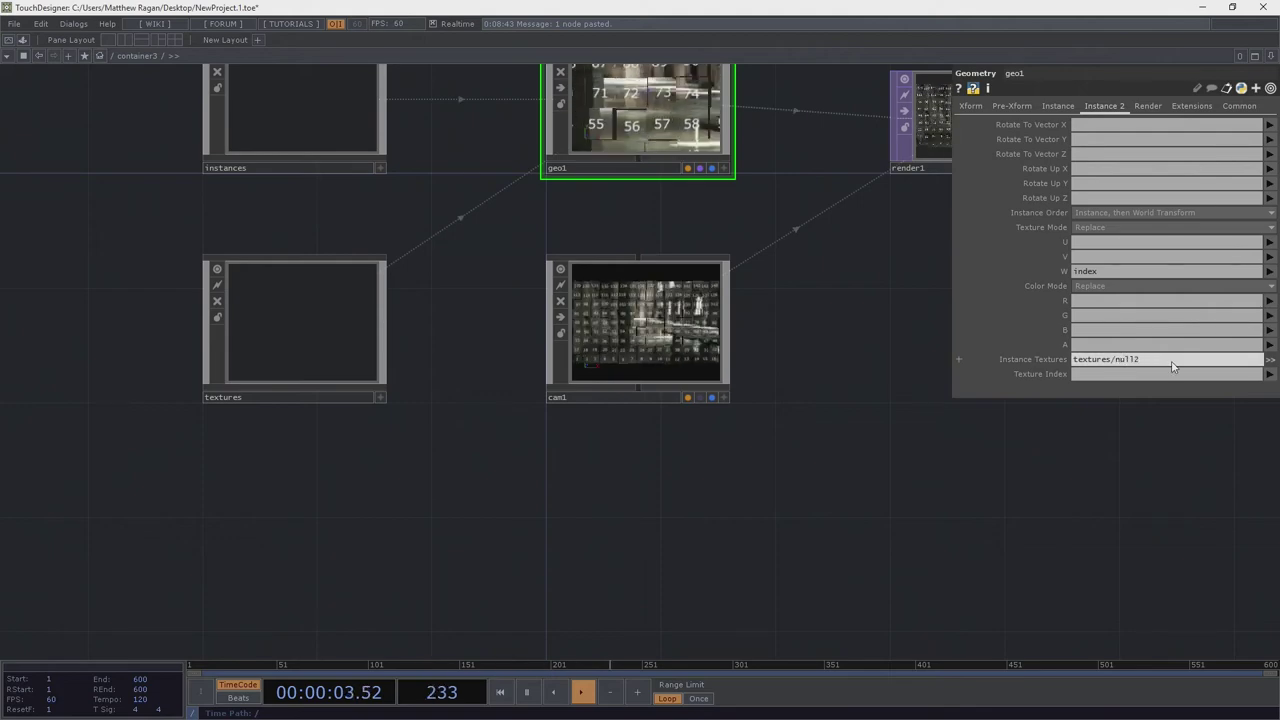
Open render1's output in a floating viewer window
{"action": "left_click_drag", "start_coordinate": [771, 437], "coordinate": [479, 499]}
{"action": "right_click", "coordinate": [686, 190]}
{"action": "left_click", "coordinate": [708, 178]}
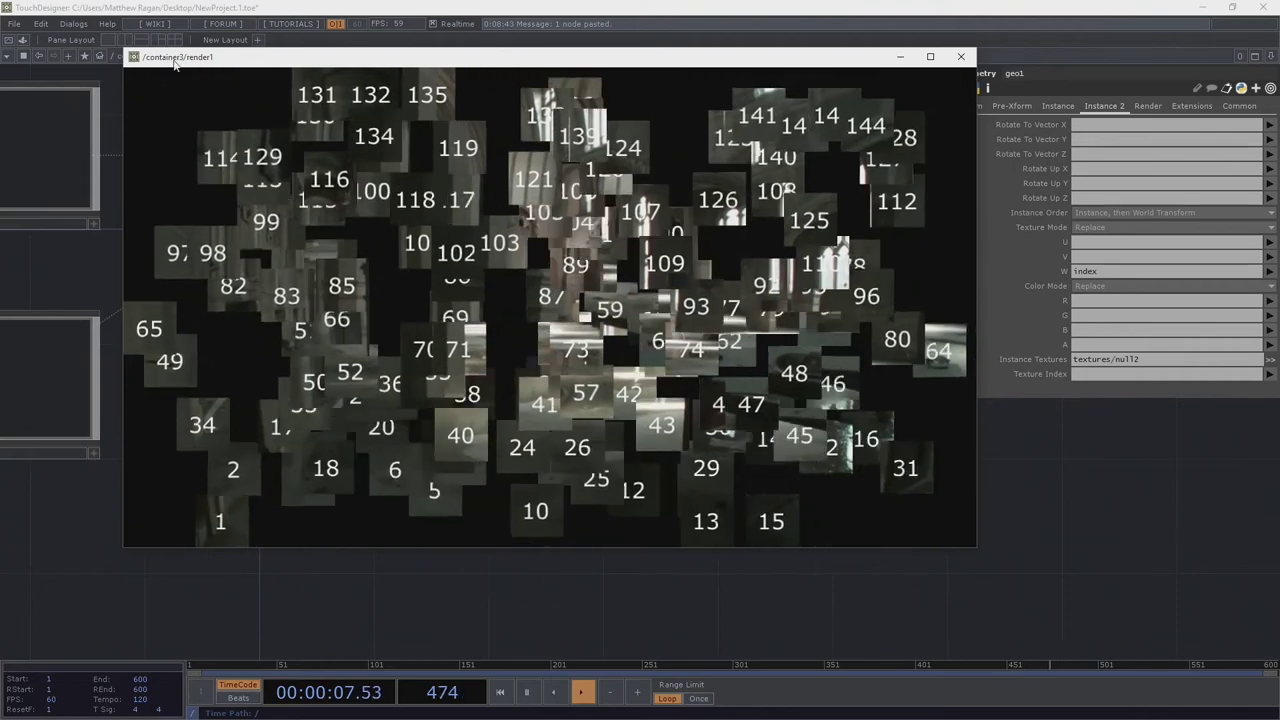
Shrink render1's floating viewer and move it clear of the network and parameters
{"action": "left_click_drag", "start_coordinate": [128, 44], "coordinate": [473, 241]}
{"action": "left_click_drag", "start_coordinate": [629, 256], "coordinate": [921, 408]}
{"action": "left_click_drag", "start_coordinate": [419, 469], "coordinate": [525, 490]}
Go into the textures network and set switch1's Index to 1
{"action": "mouse_move", "coordinate": [135, 430]}
{"action": "middle_mouse_down"}
{"action": "mouse_move", "coordinate": [260, 434]}
{"action": "mouse_move", "coordinate": [368, 396]}
{"action": "middle_mouse_up"}
{"action": "left_click_drag", "start_coordinate": [784, 246], "coordinate": [644, 228]}
{"action": "right_click_drag", "start_coordinate": [626, 235], "coordinate": [668, 446]}
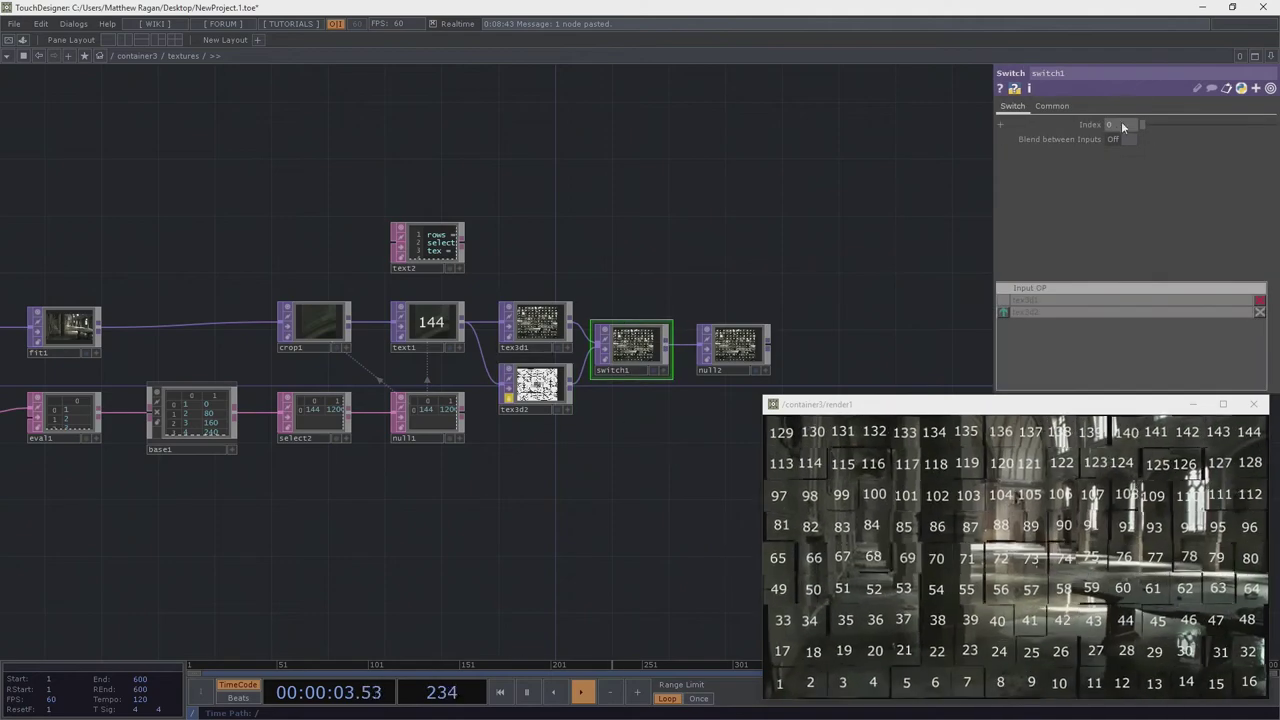
{"action": "left_click", "coordinate": [1121, 123]}
{"action": "type", "text": "1"}
{"action": "key", "text": "Return"}
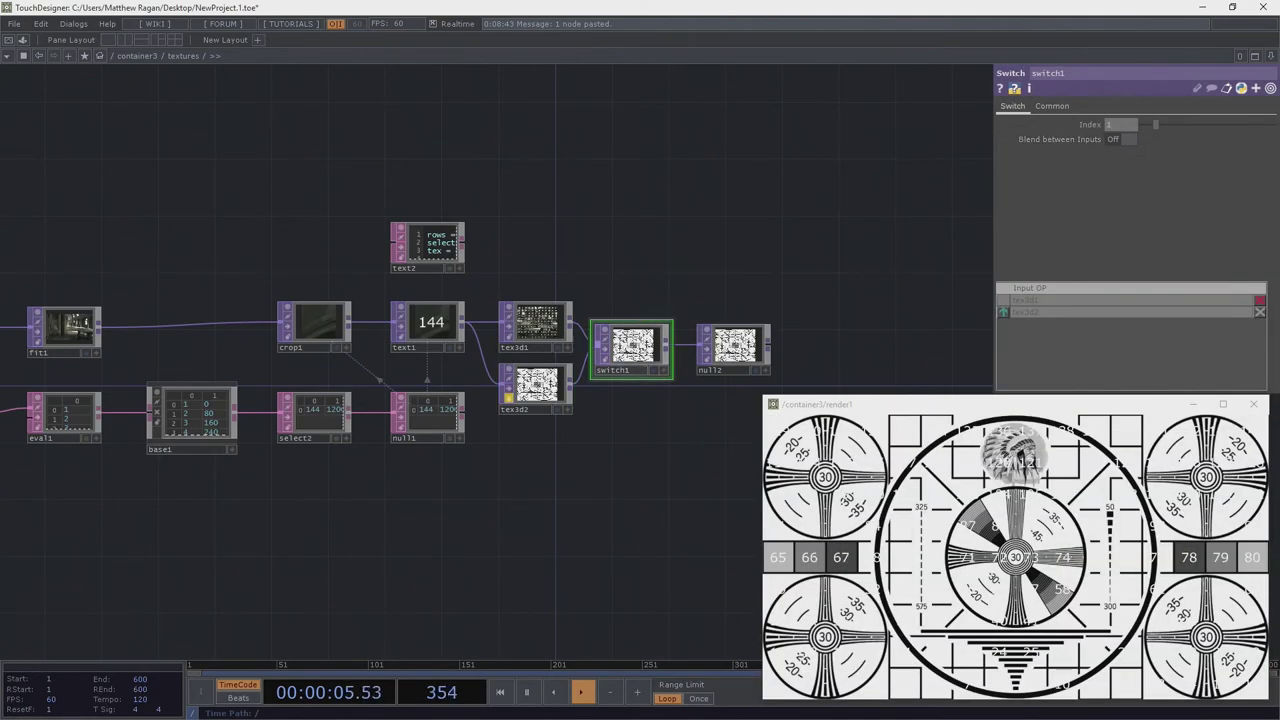
Set switch1's Index back to 0
{"action": "scroll", "coordinate": [640, 371], "scroll_direction": "up", "scroll_amount": 5}
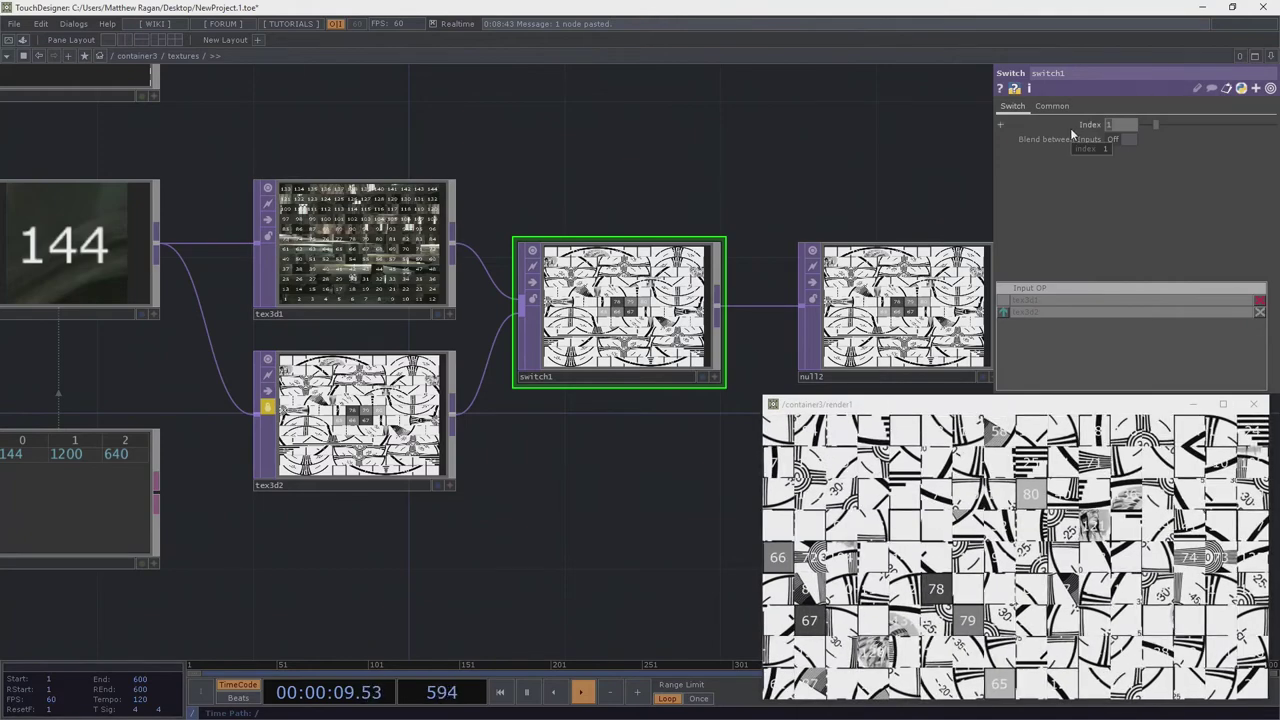
{"action": "type", "text": "0"}
{"action": "key", "text": "Return"}
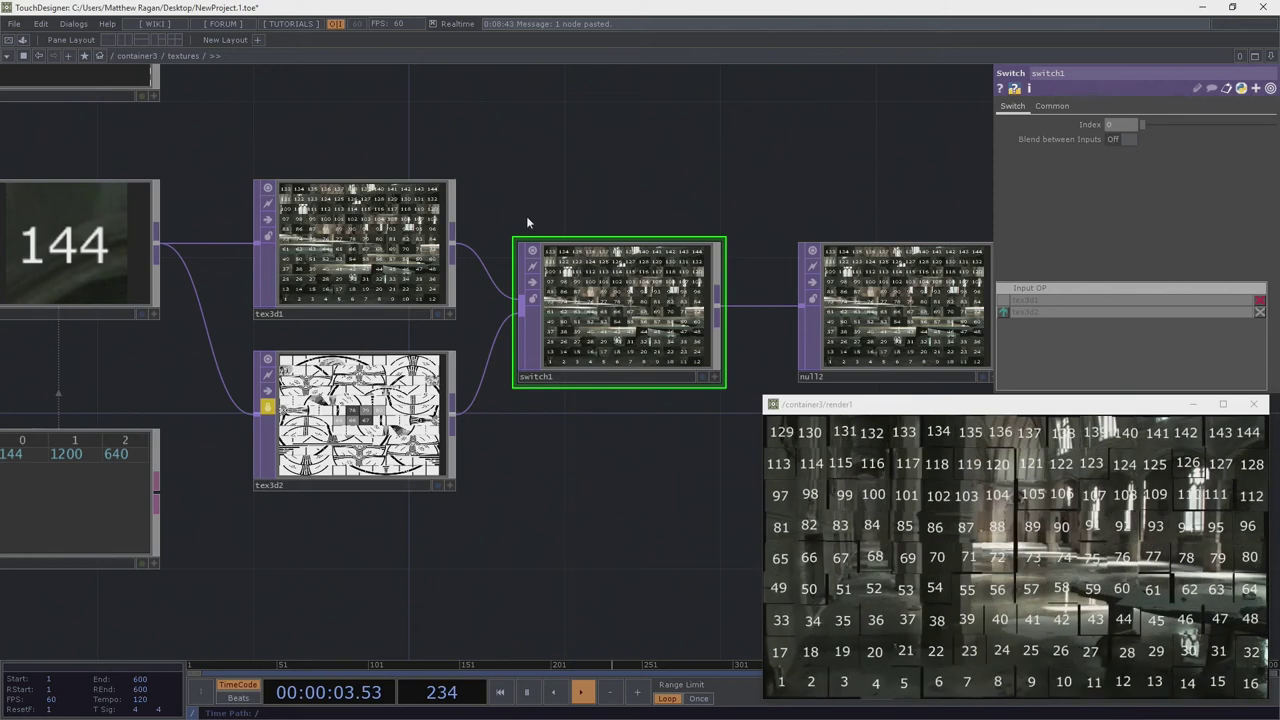
Examine tex3d1's operator information for its size, array depth and GPU memory use
{"action": "middle_click", "coordinate": [372, 253]}
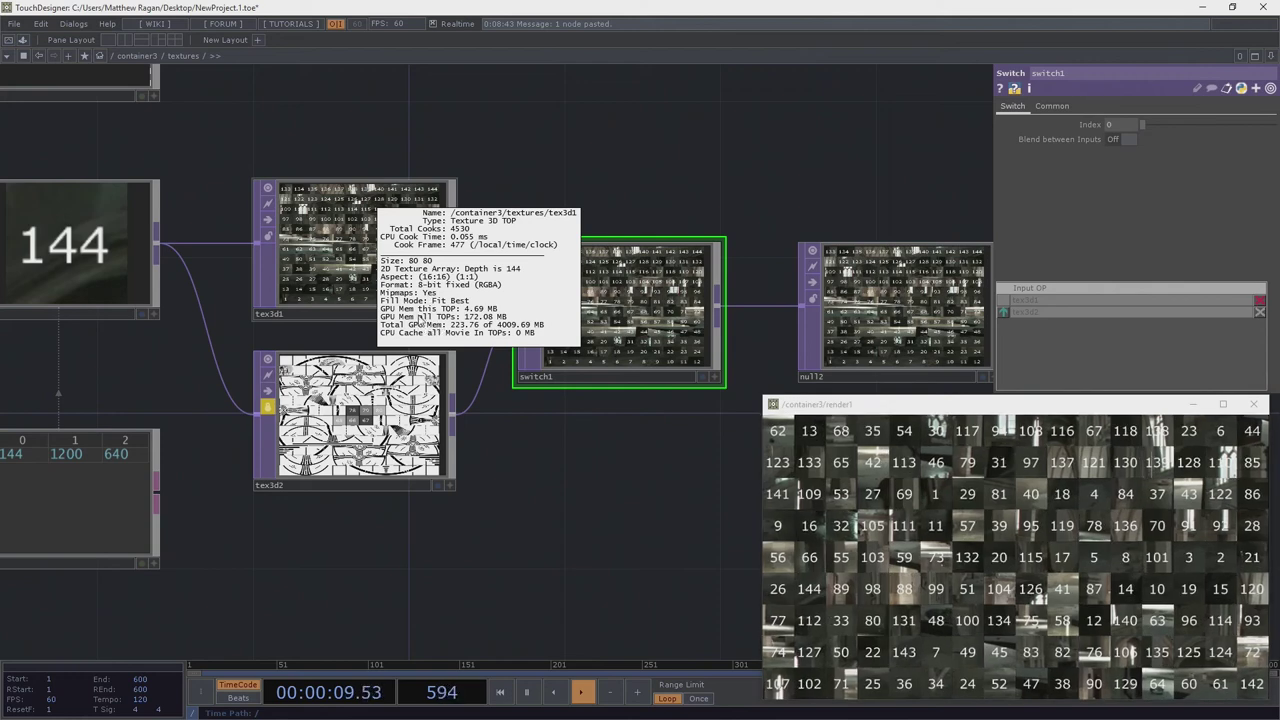
{"action": "middle_click", "coordinate": [327, 234]}
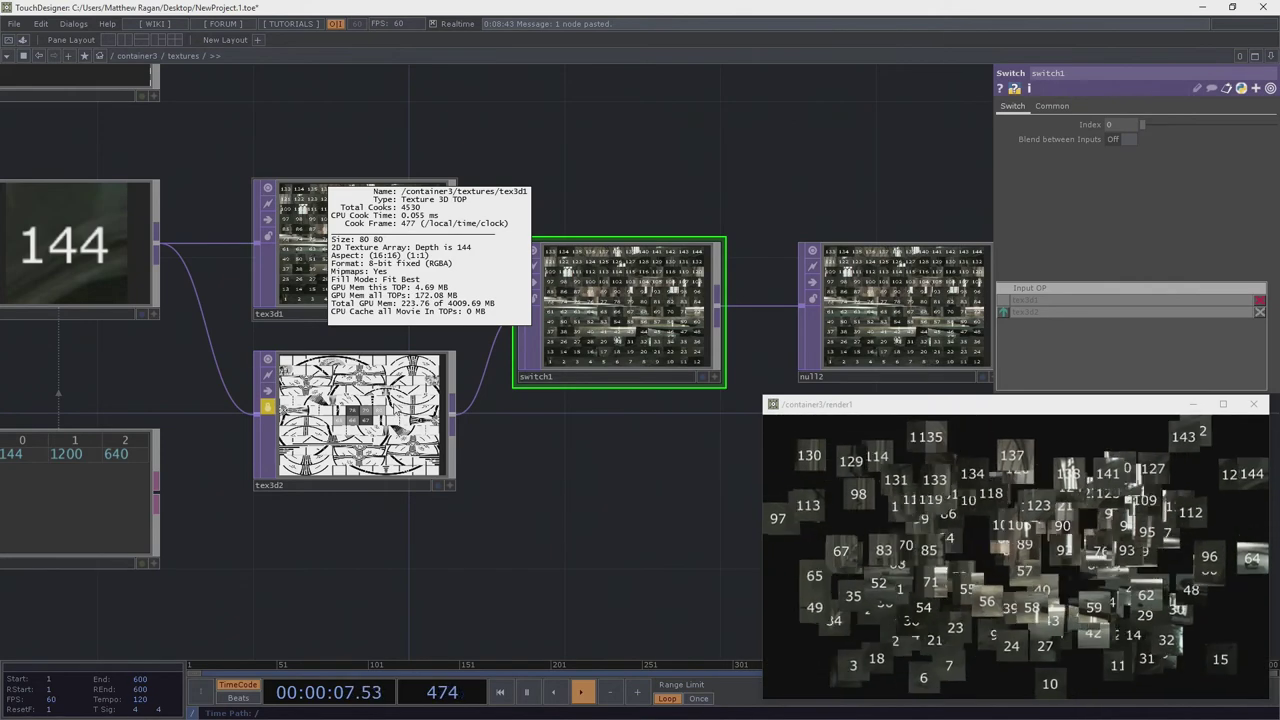
{"action": "left_click", "coordinate": [621, 513]}
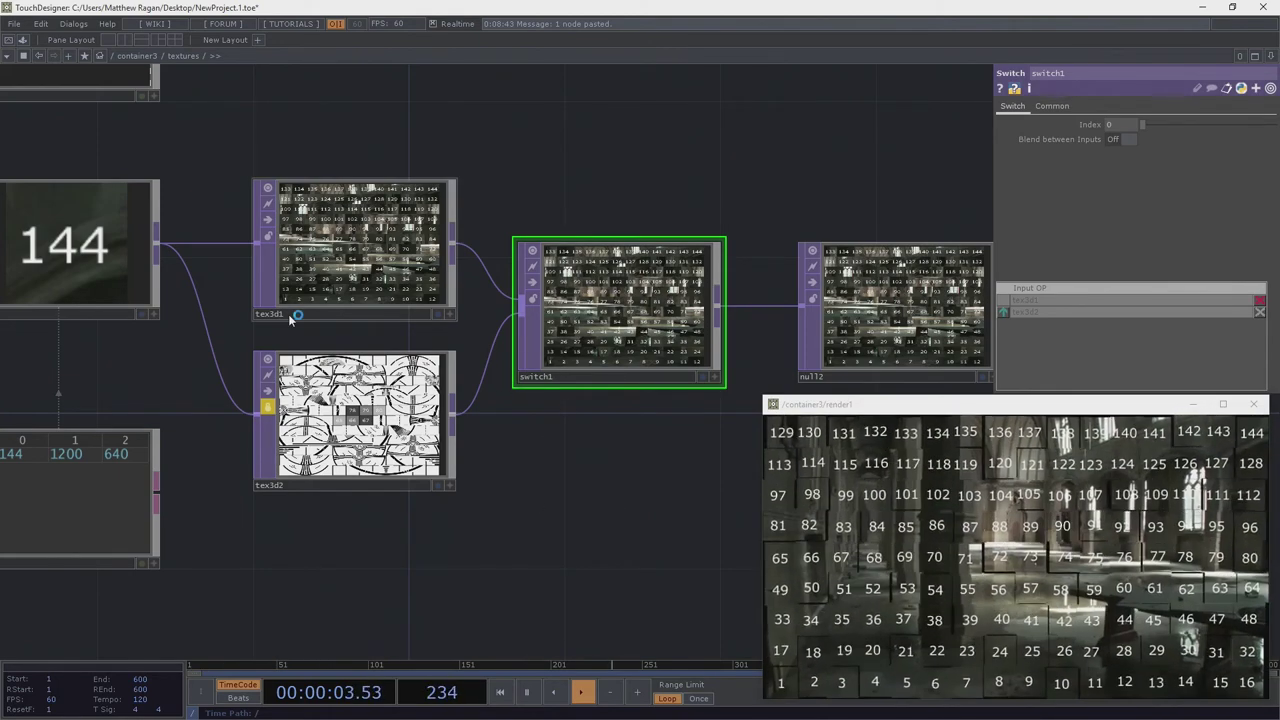
Move tex3d2 further below tex3d1 to make room in the network
{"action": "scroll", "coordinate": [290, 318], "scroll_direction": "down", "scroll_amount": 5}
{"action": "left_click_drag", "start_coordinate": [330, 392], "coordinate": [336, 477]}
{"action": "left_click", "coordinate": [323, 291]}
{"action": "key", "text": "ctrl+c"}
{"action": "key", "text": "ctrl+v"}
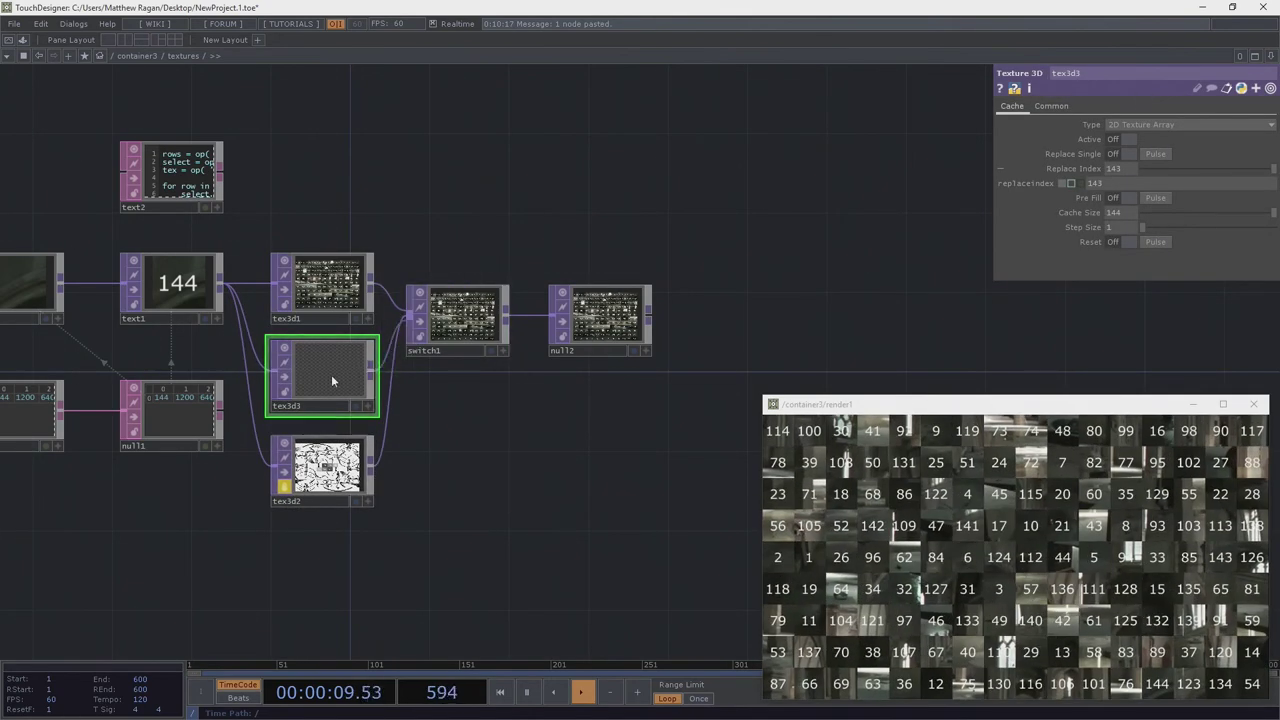
{"action": "left_click_drag", "start_coordinate": [333, 380], "coordinate": [305, 545]}
{"action": "scroll", "coordinate": [323, 478], "scroll_direction": "up", "scroll_amount": 3}
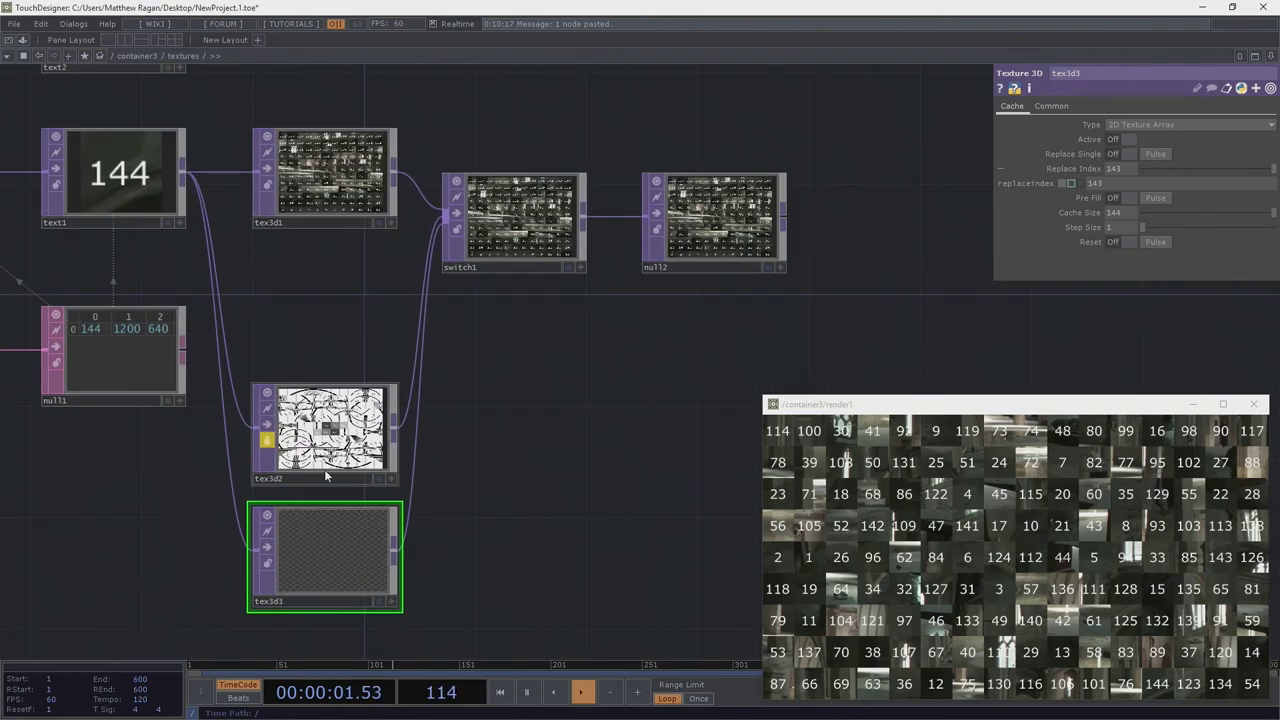
{"action": "key", "text": "ctrl+z"}
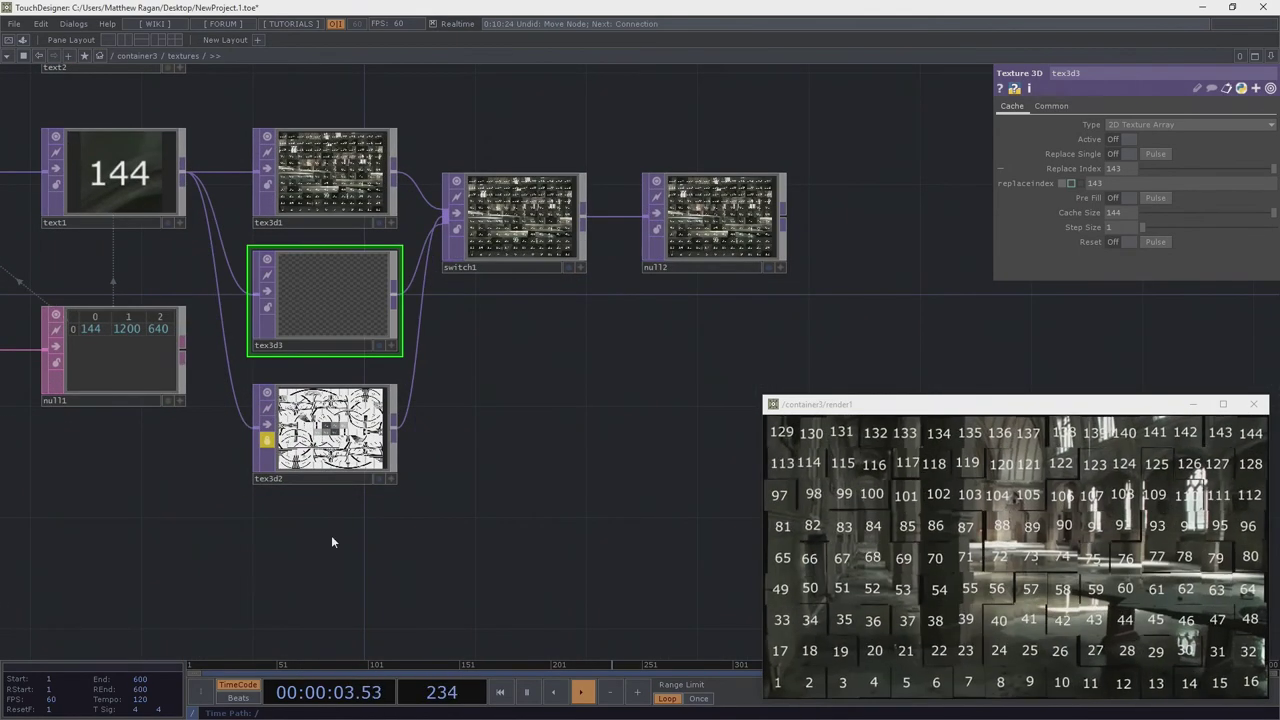
{"action": "key", "text": "Delete"}
Lock tex3d1, place a locked duplicate of it below tex3d2, and unlock tex3d1 again
{"action": "left_click", "coordinate": [258, 172]}
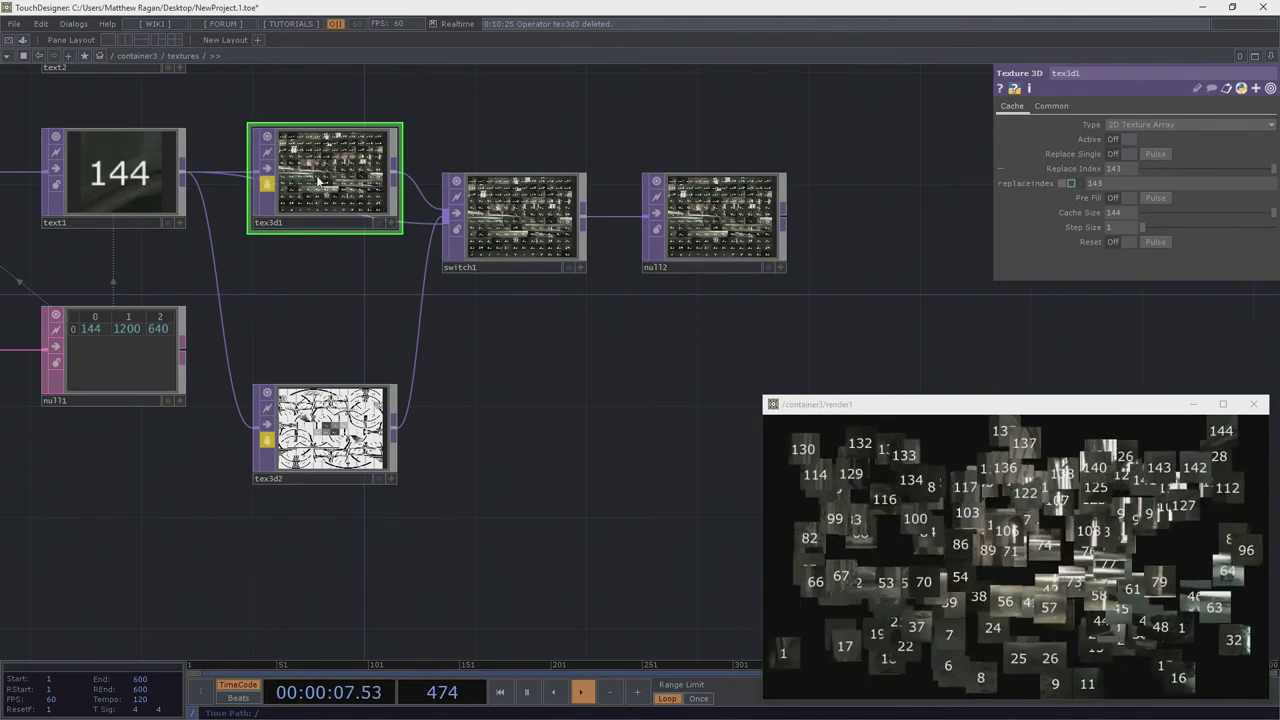
{"action": "key", "text": "ctrl+v"}
{"action": "left_click_drag", "start_coordinate": [312, 295], "coordinate": [312, 562]}
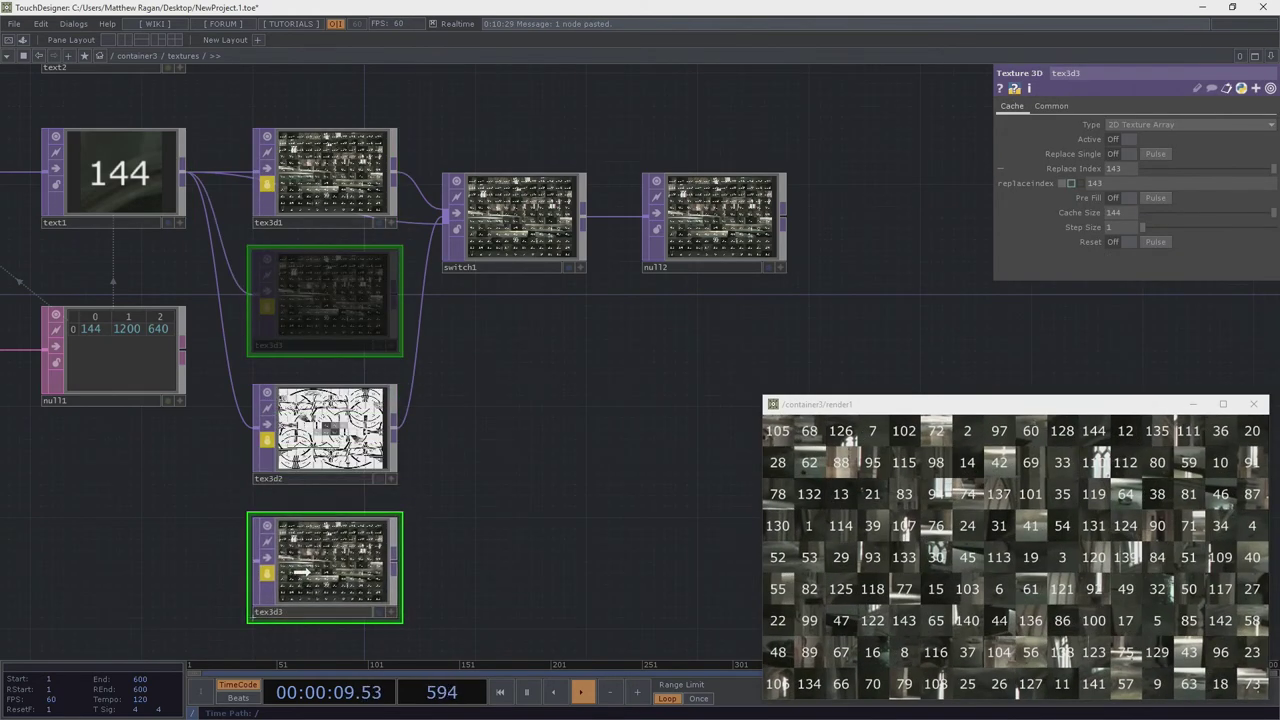
{"action": "left_click", "coordinate": [268, 186]}
{"action": "left_click", "coordinate": [234, 120]}
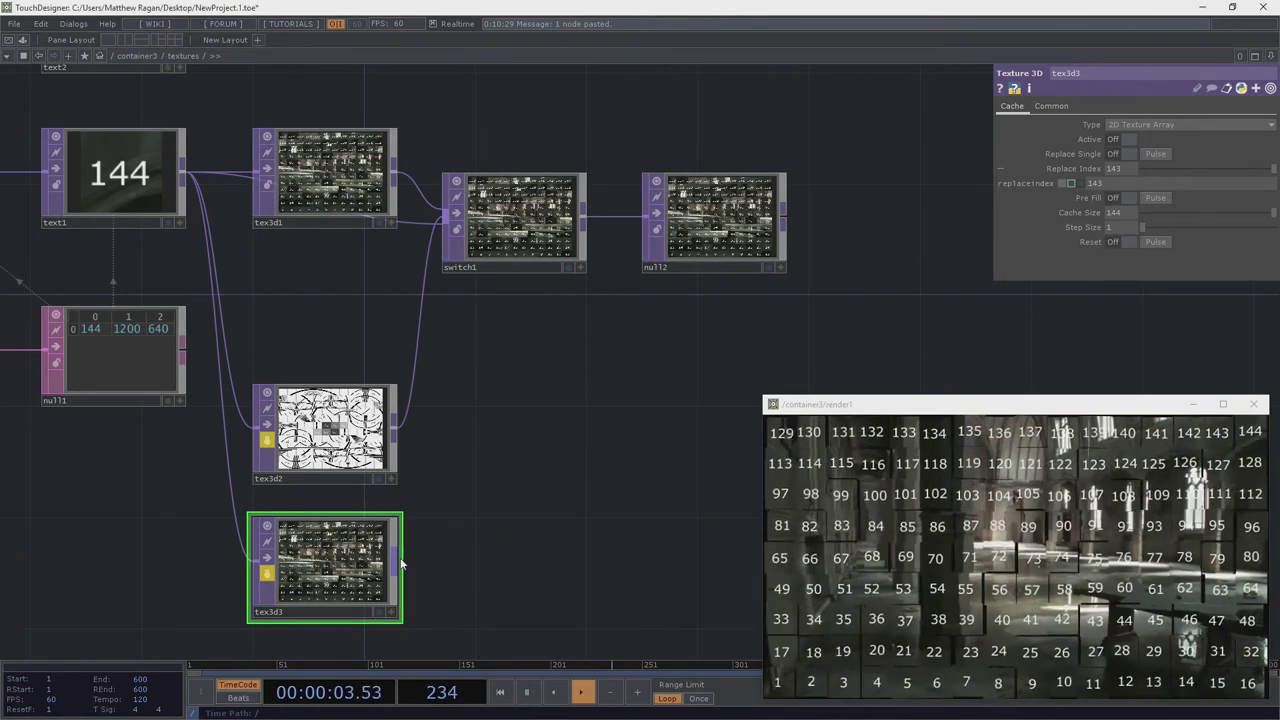
Wire tex3d3 into switch1 and disconnect the stray direct wire from text1 to switch1
{"action": "left_click_drag", "start_coordinate": [398, 563], "coordinate": [459, 236]}
{"action": "left_click_drag", "start_coordinate": [577, 222], "coordinate": [592, 345]}
{"action": "right_click", "coordinate": [411, 342]}
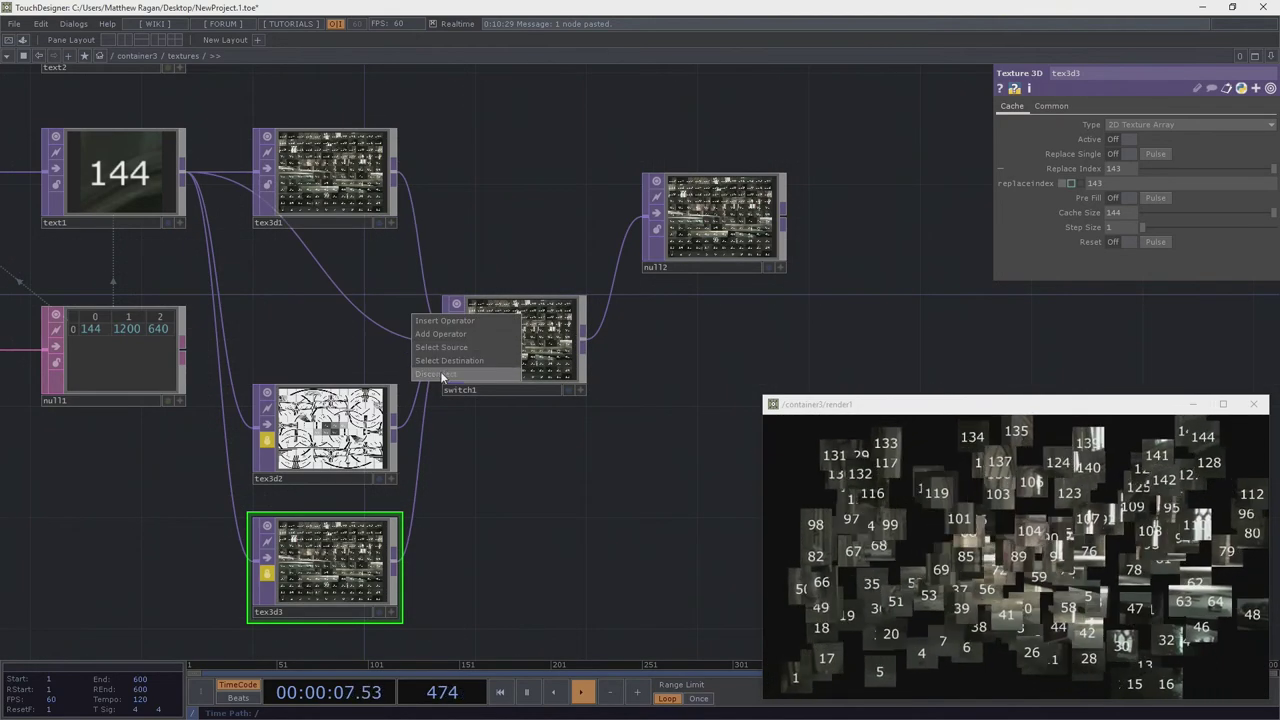
{"action": "left_click", "coordinate": [443, 377]}
{"action": "left_click_drag", "start_coordinate": [521, 372], "coordinate": [532, 243]}
Load Jellybeans.2.tif from the Samples Map folder as moviefilein1's file
{"action": "left_click_drag", "start_coordinate": [280, 314], "coordinate": [718, 356]}
{"action": "scroll", "coordinate": [331, 320], "scroll_direction": "down", "scroll_amount": 3}
{"action": "left_click_drag", "start_coordinate": [492, 233], "coordinate": [996, 282]}
{"action": "left_click", "coordinate": [505, 333]}
{"action": "key", "text": "h"}
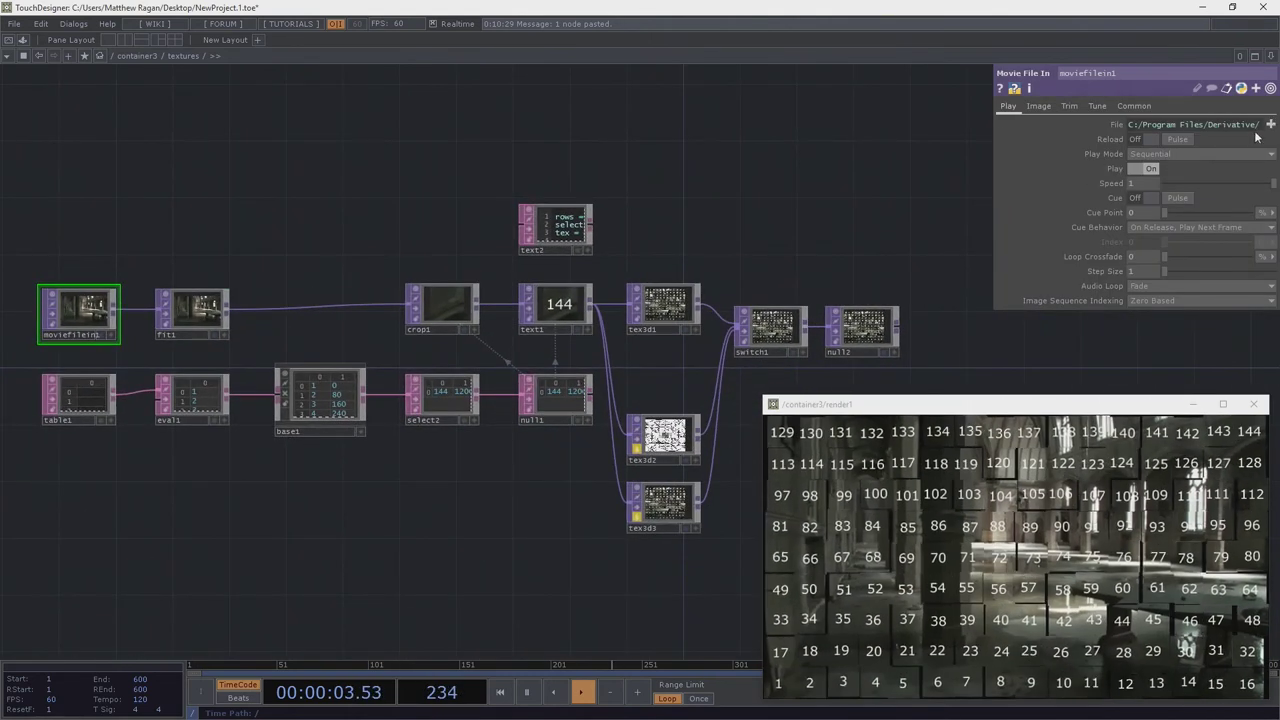
{"action": "left_click", "coordinate": [1270, 124]}
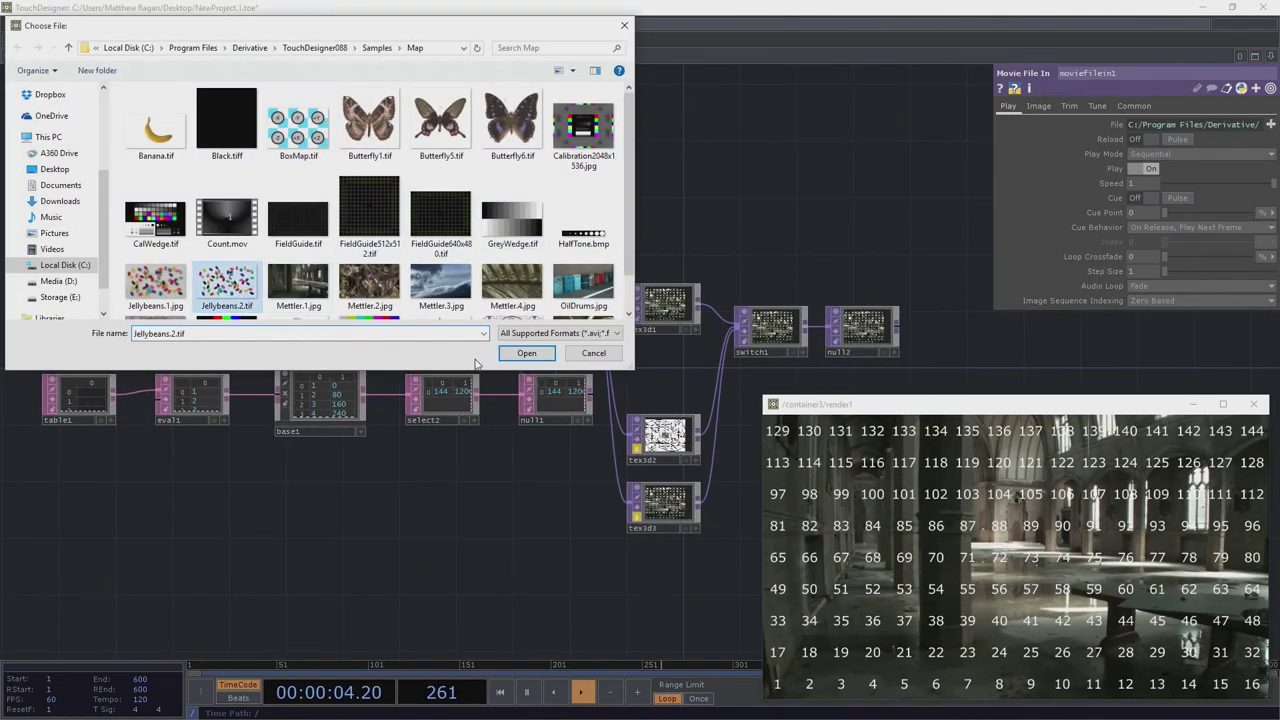
{"action": "left_click", "coordinate": [525, 355]}
Run the text2 script to refill tex3d1 with tiles of the new image
{"action": "right_click", "coordinate": [567, 229]}
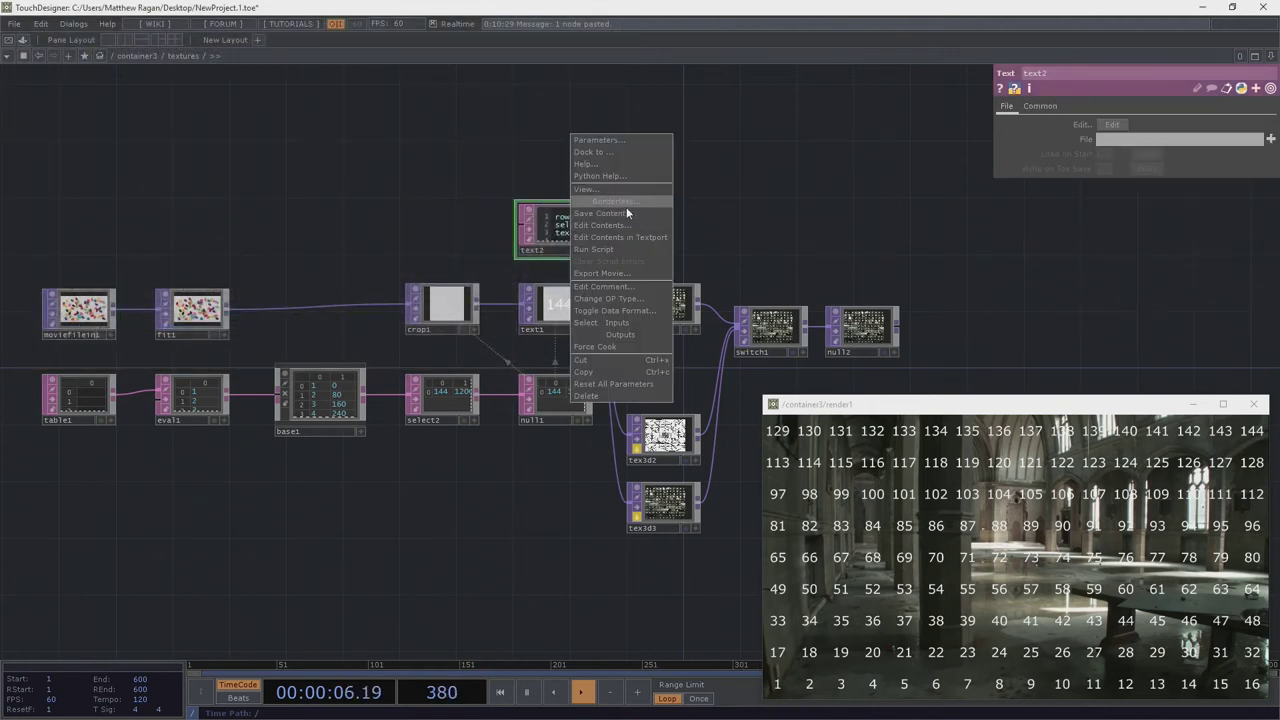
{"action": "left_click", "coordinate": [629, 248]}
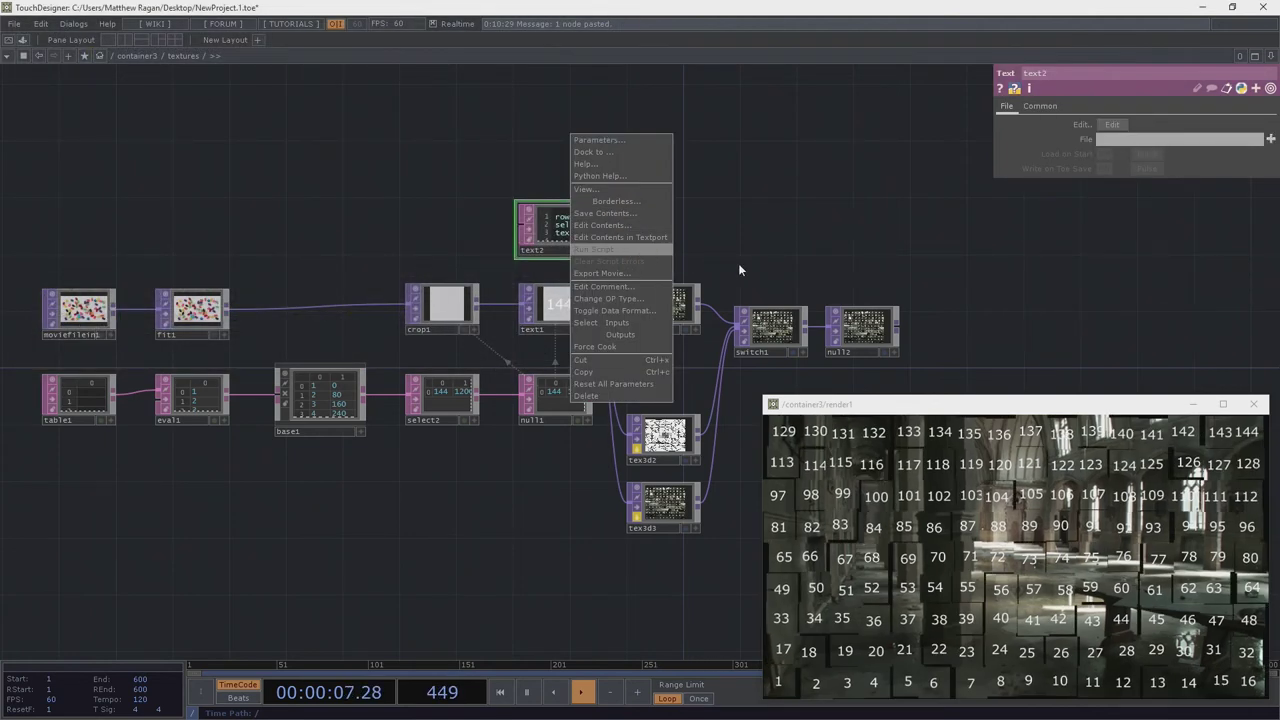
{"action": "scroll", "coordinate": [851, 262], "scroll_direction": "up", "scroll_amount": 5}
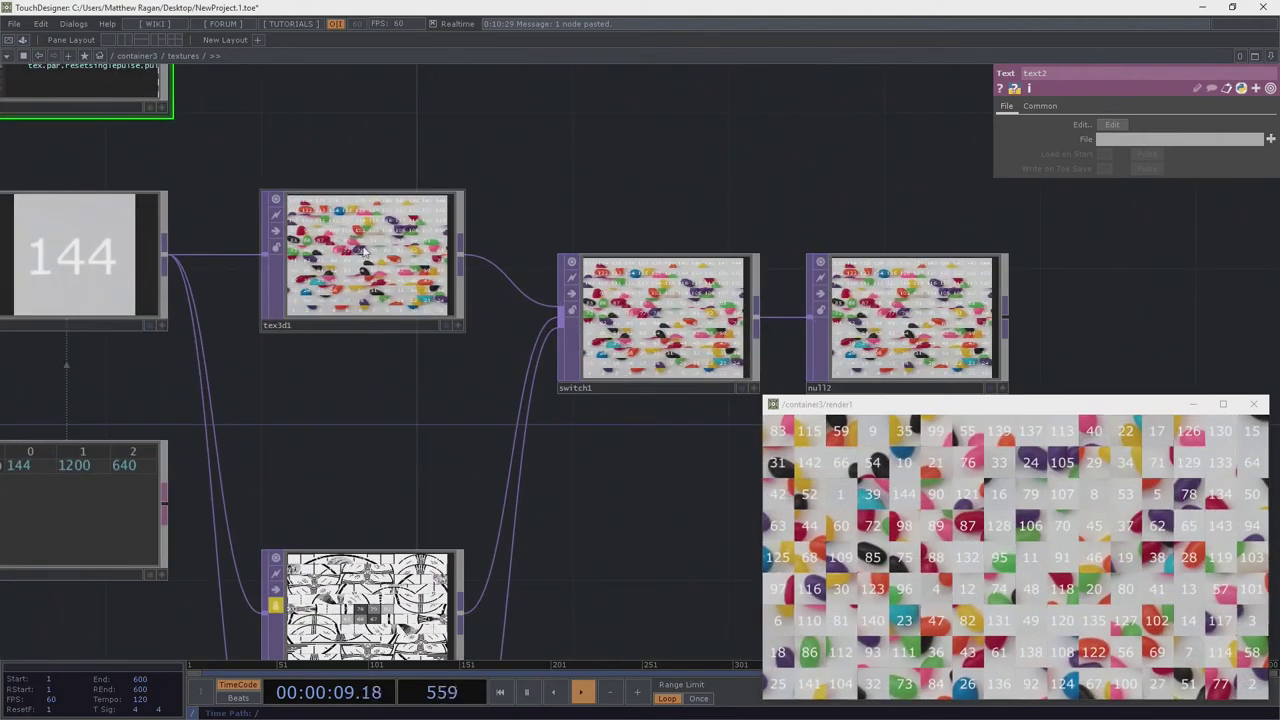
{"action": "scroll", "coordinate": [380, 288], "scroll_direction": "down", "scroll_amount": 3}
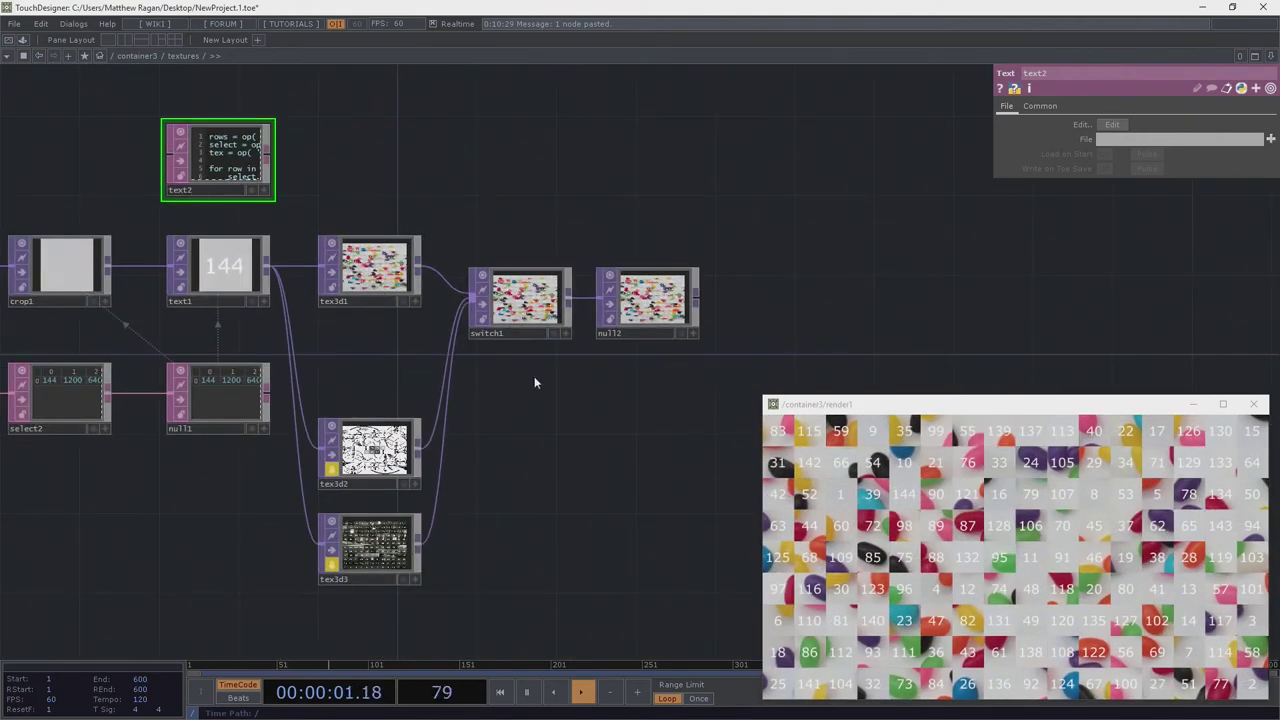
Cycle switch1's Index through 2 and 1 and back to 0 to compare the three texture arrays
{"action": "left_click", "coordinate": [520, 305]}
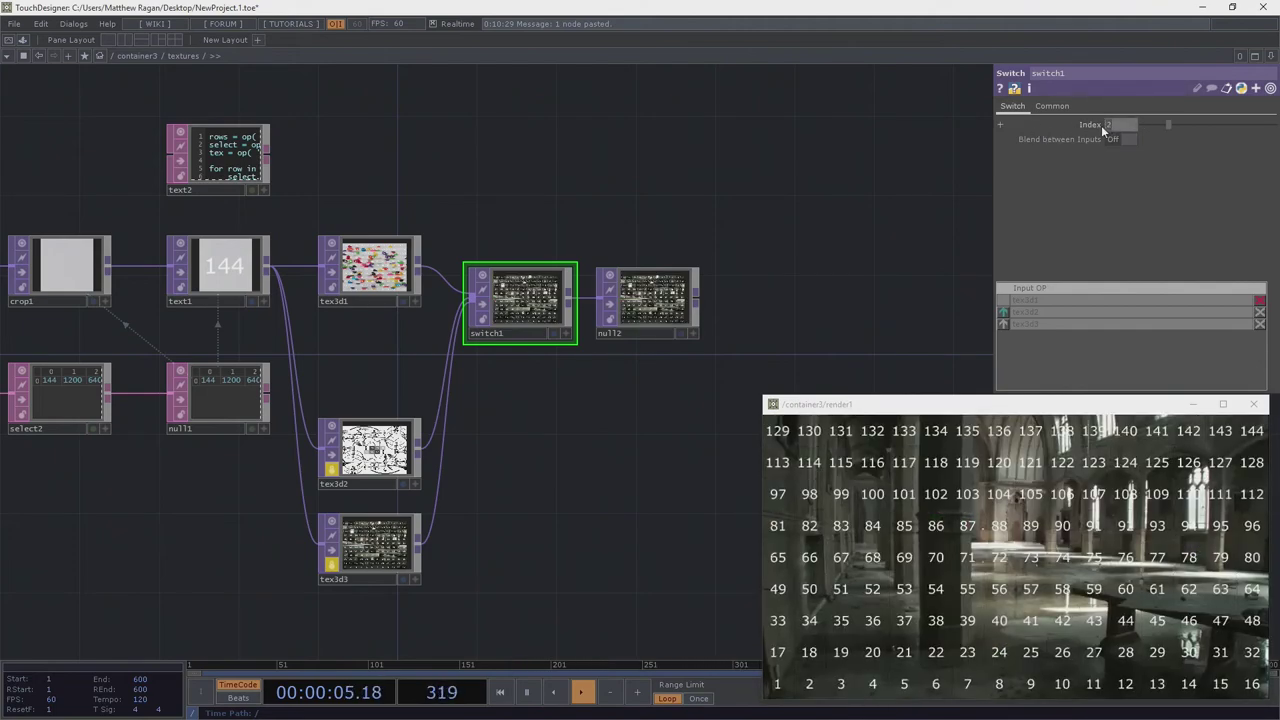
{"action": "type", "text": "1"}
{"action": "key", "text": "Return"}
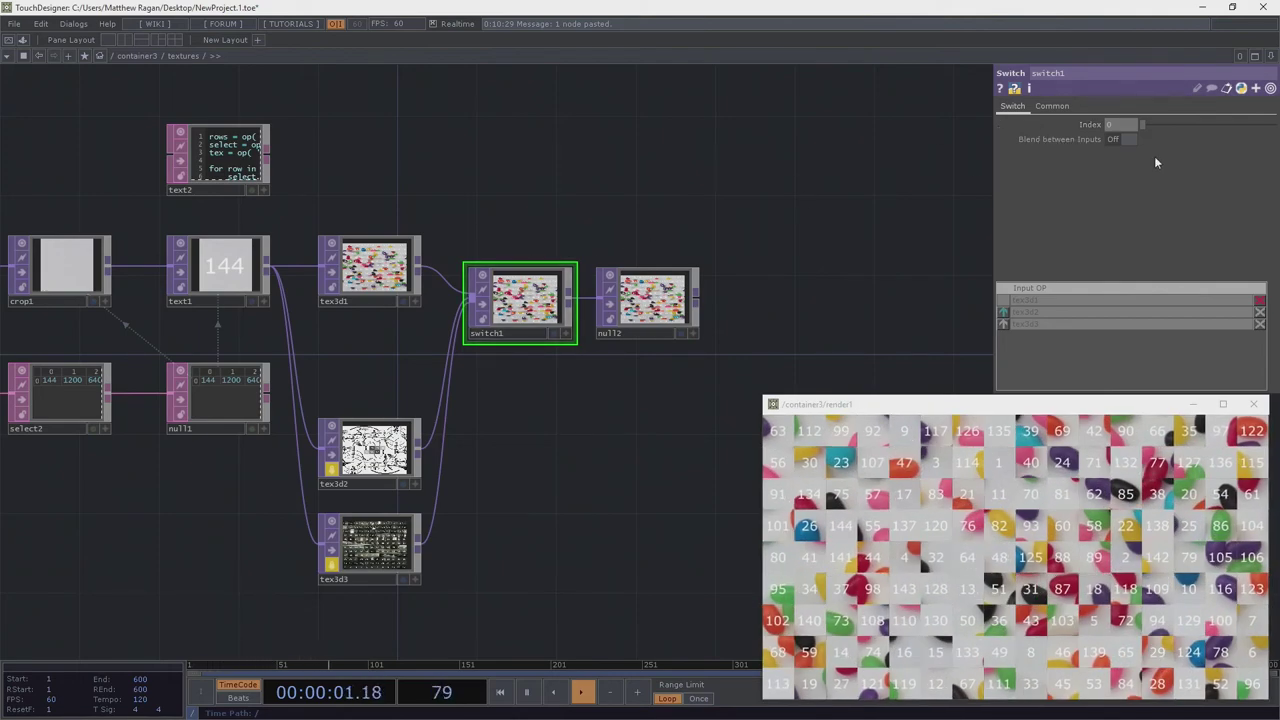
Try blending the texture arrays by turning on Blend between Inputs in switch1 and varying its Index
{"action": "left_click", "coordinate": [1116, 140]}
{"action": "scroll", "coordinate": [720, 290], "scroll_direction": "up", "scroll_amount": 5}
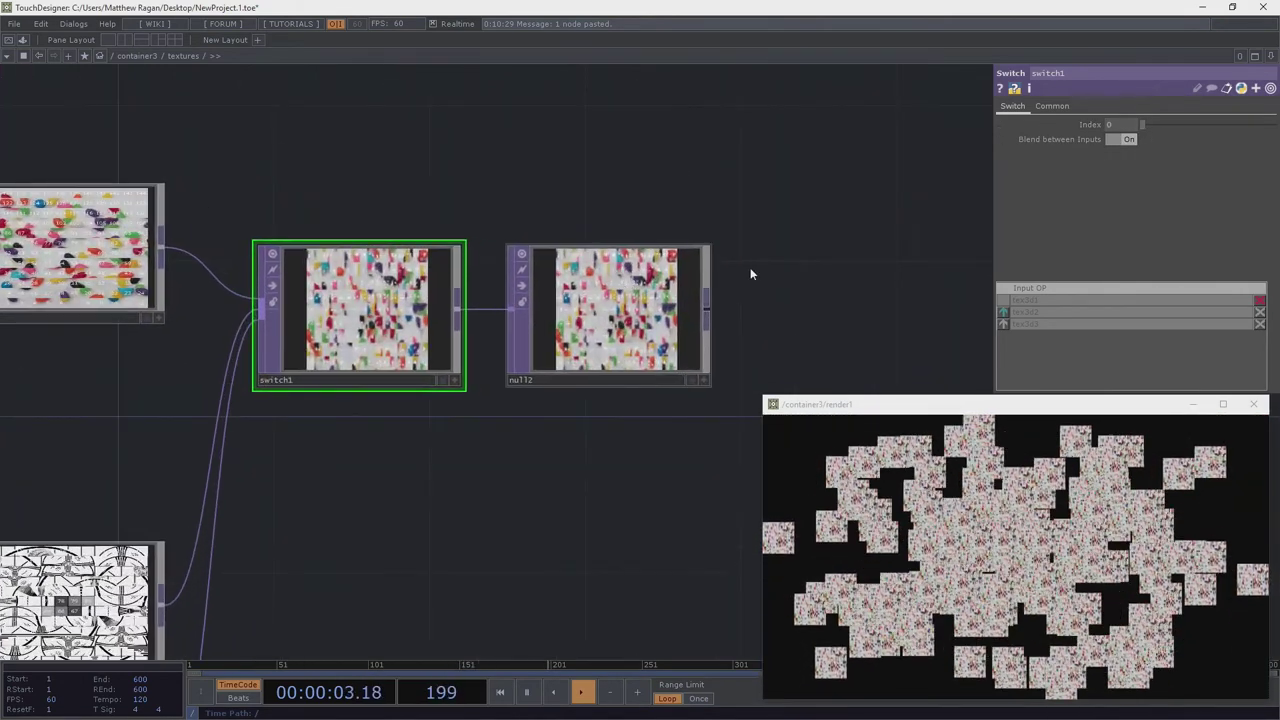
{"action": "left_click_drag", "start_coordinate": [1143, 126], "coordinate": [1074, 130]}
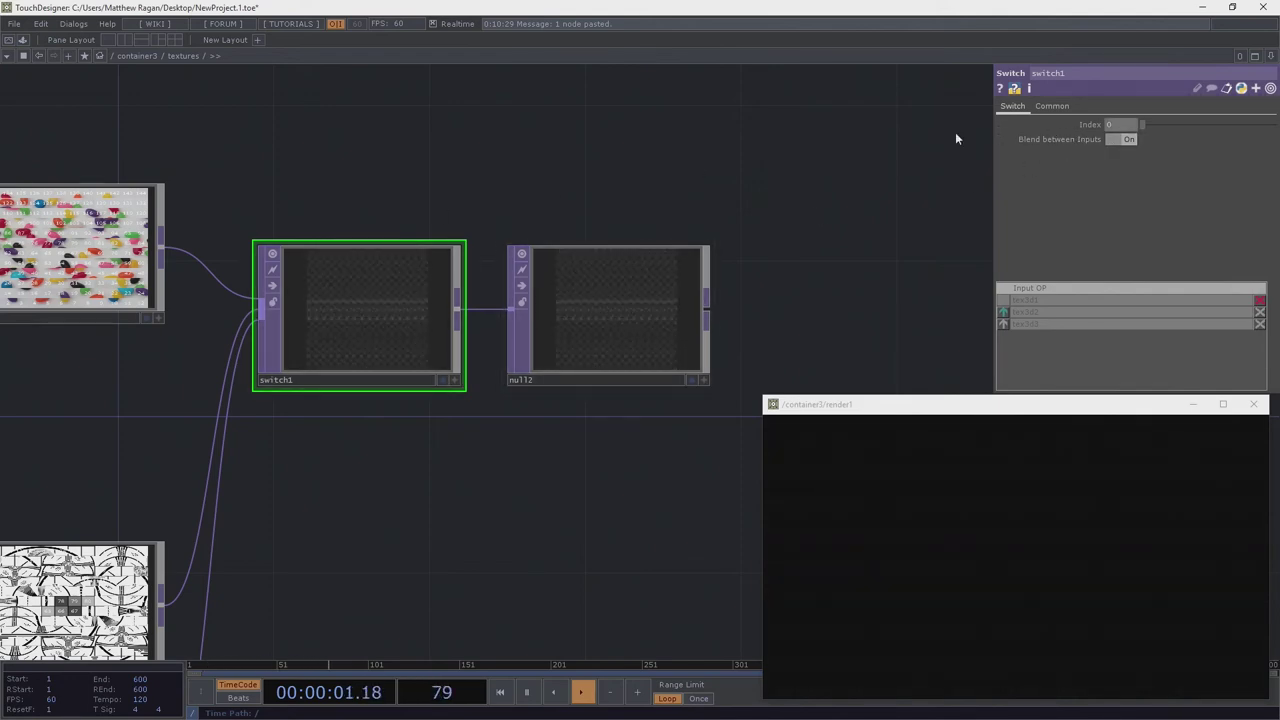
{"action": "mouse_move", "coordinate": [1146, 123]}
{"action": "left_mouse_down"}
{"action": "mouse_move", "coordinate": [1192, 129]}
{"action": "mouse_move", "coordinate": [1130, 133]}
{"action": "left_mouse_up"}
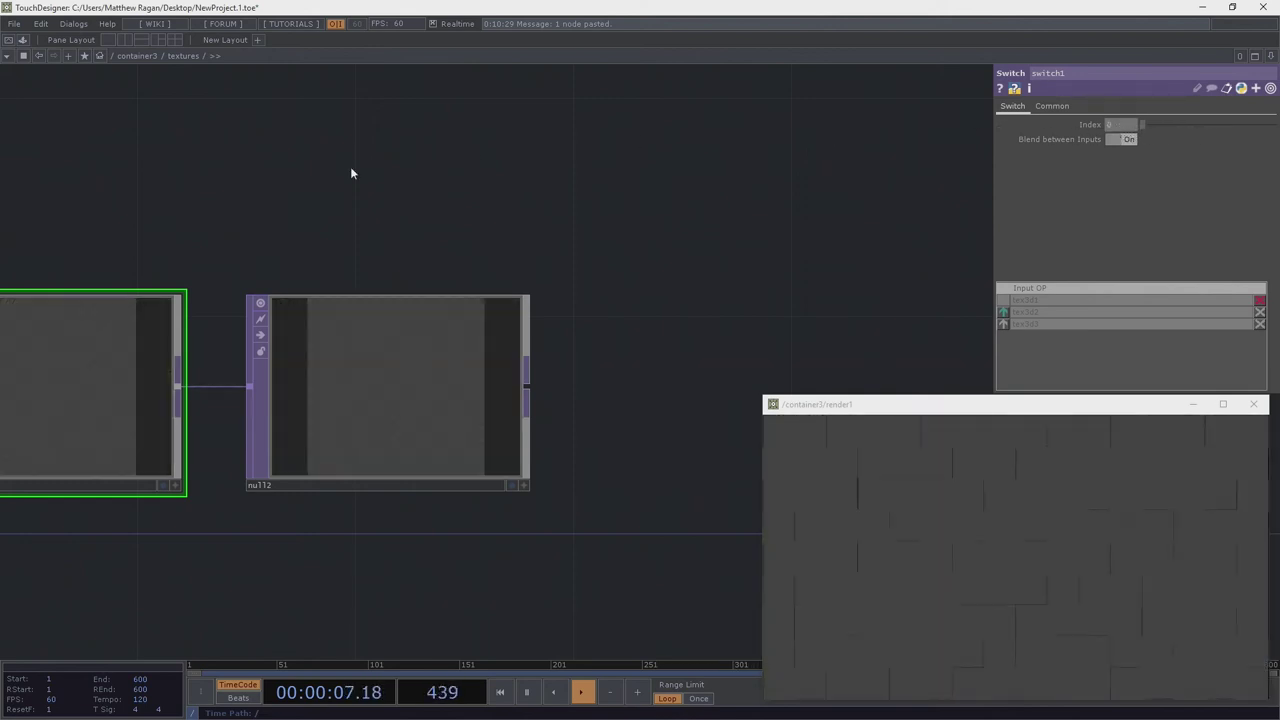
{"action": "left_click_drag", "start_coordinate": [285, 172], "coordinate": [586, 177]}
{"action": "scroll", "coordinate": [586, 177], "scroll_direction": "down", "scroll_amount": 4}
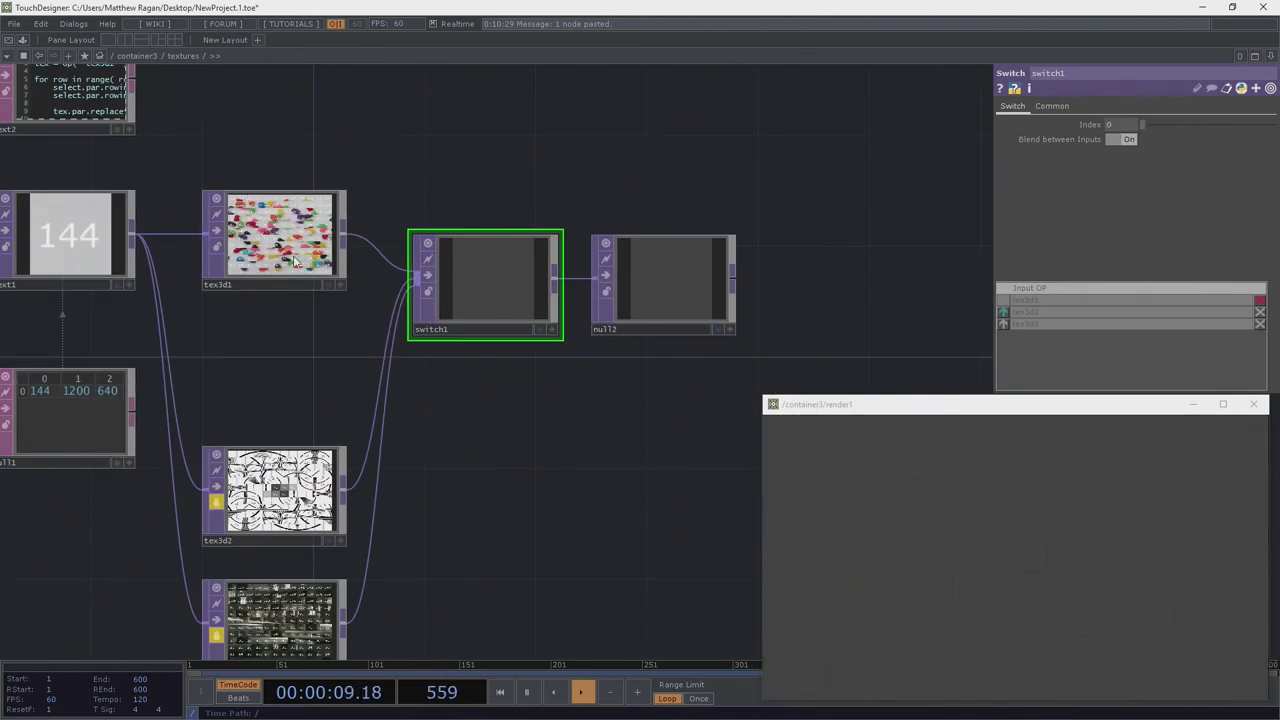
Turn off switch1's Blend between Inputs, set its Index to 2 and return to container3
{"action": "left_click", "coordinate": [1115, 139]}
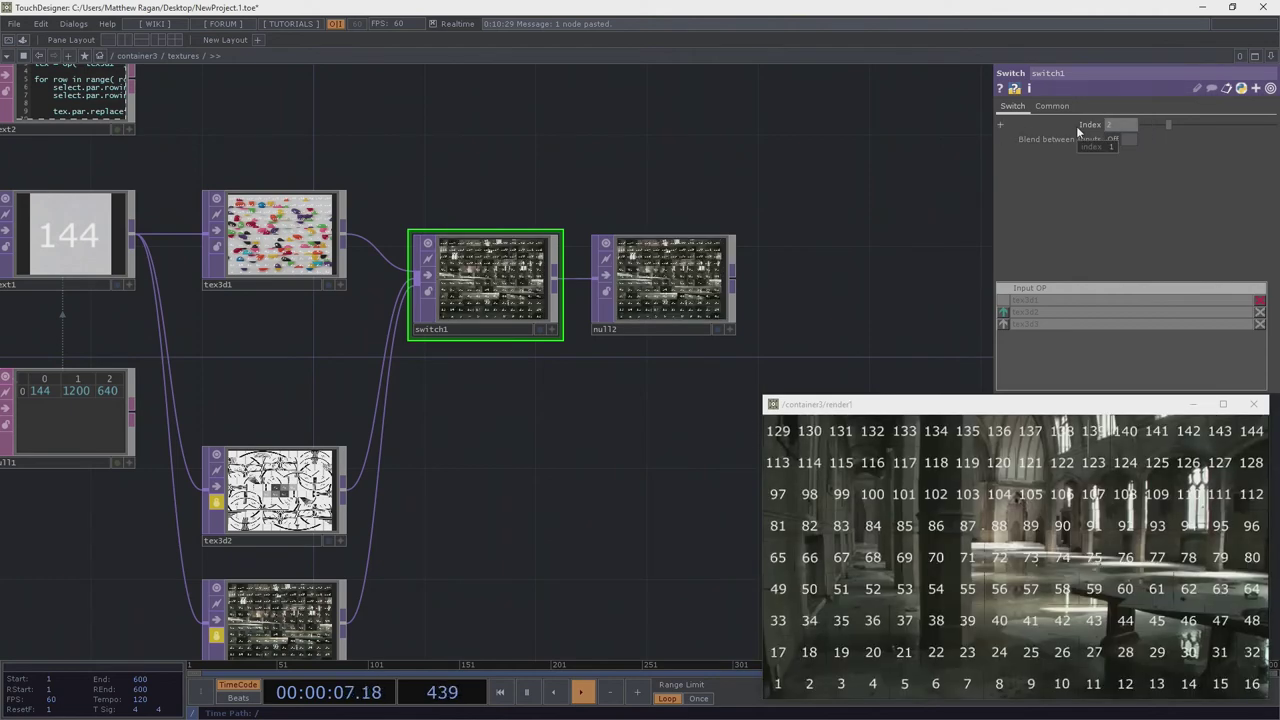
{"action": "scroll", "coordinate": [620, 180], "scroll_direction": "down", "scroll_amount": 6}
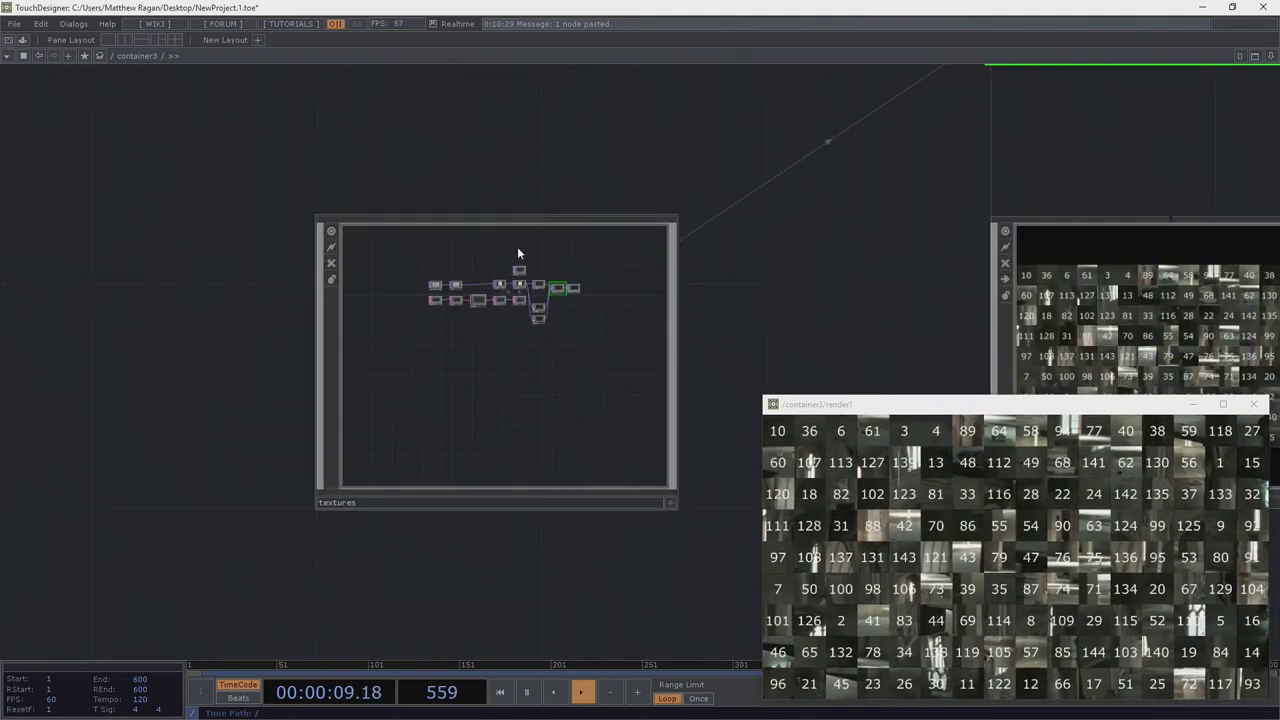
{"action": "scroll", "coordinate": [625, 196], "scroll_direction": "up", "scroll_amount": 6}
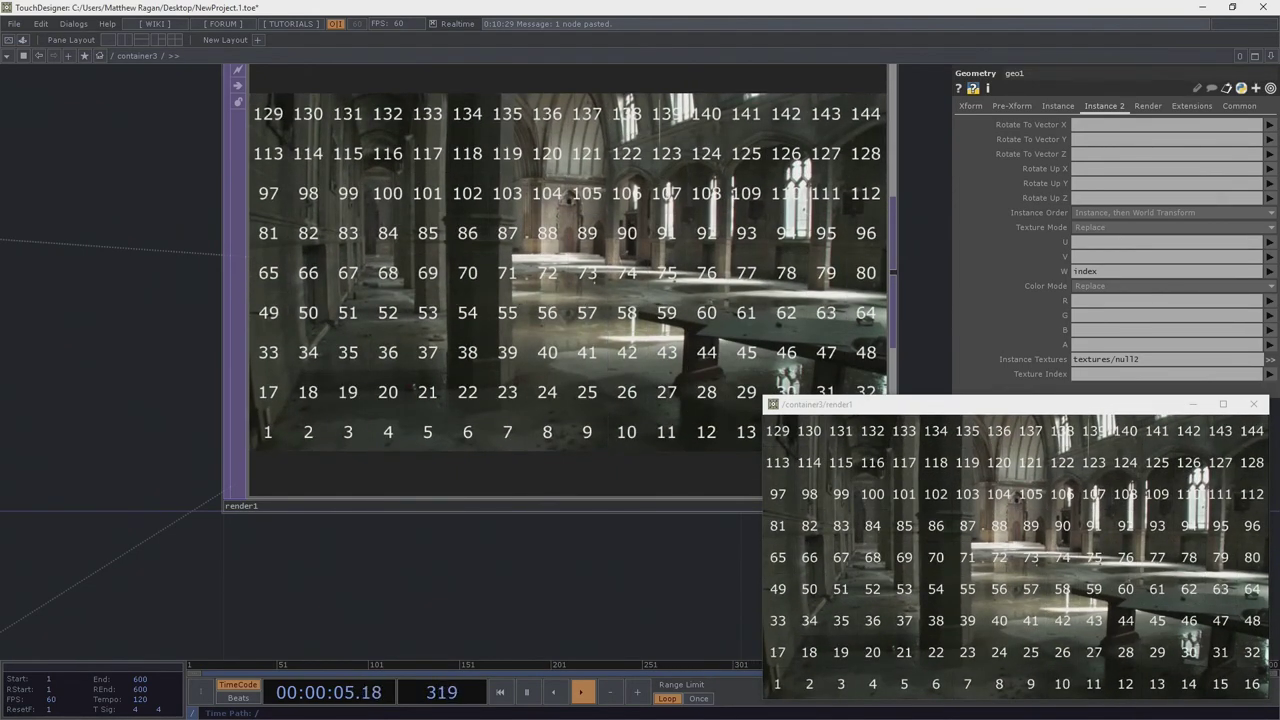
{"action": "scroll", "coordinate": [585, 268], "scroll_direction": "down", "scroll_amount": 5}
{"action": "left_click_drag", "start_coordinate": [560, 368], "coordinate": [765, 324]}
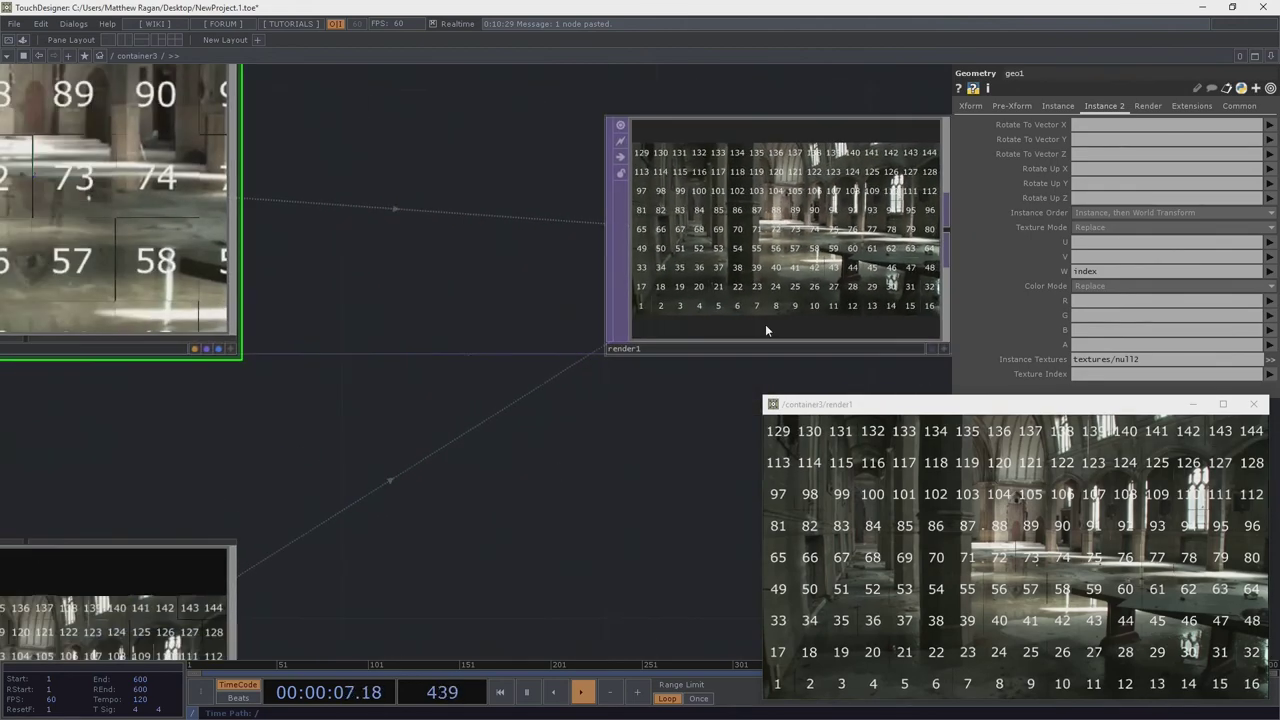
{"action": "scroll", "coordinate": [814, 294], "scroll_direction": "down", "scroll_amount": 7}
{"action": "scroll", "coordinate": [848, 283], "scroll_direction": "up", "scroll_amount": 4}
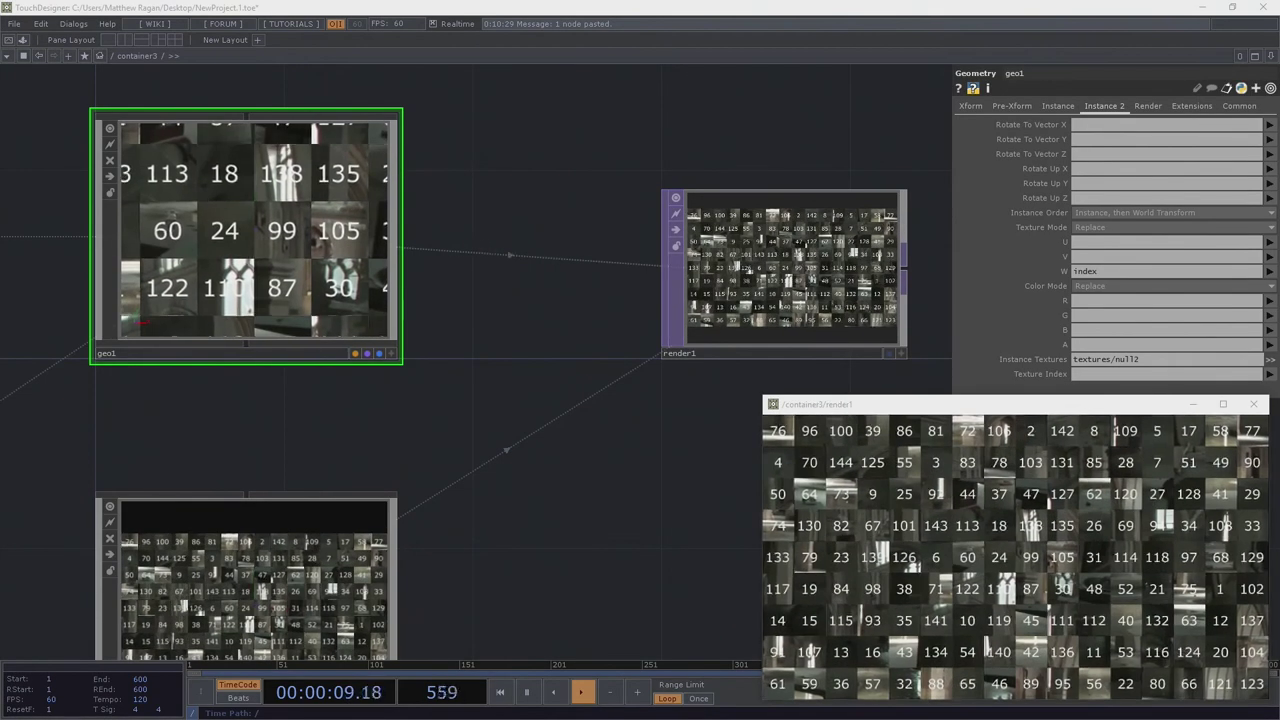
Examine the source images in the textureArray movie file viewer and move it off screen again
{"action": "left_click_drag", "start_coordinate": [0, 185], "coordinate": [468, 55]}
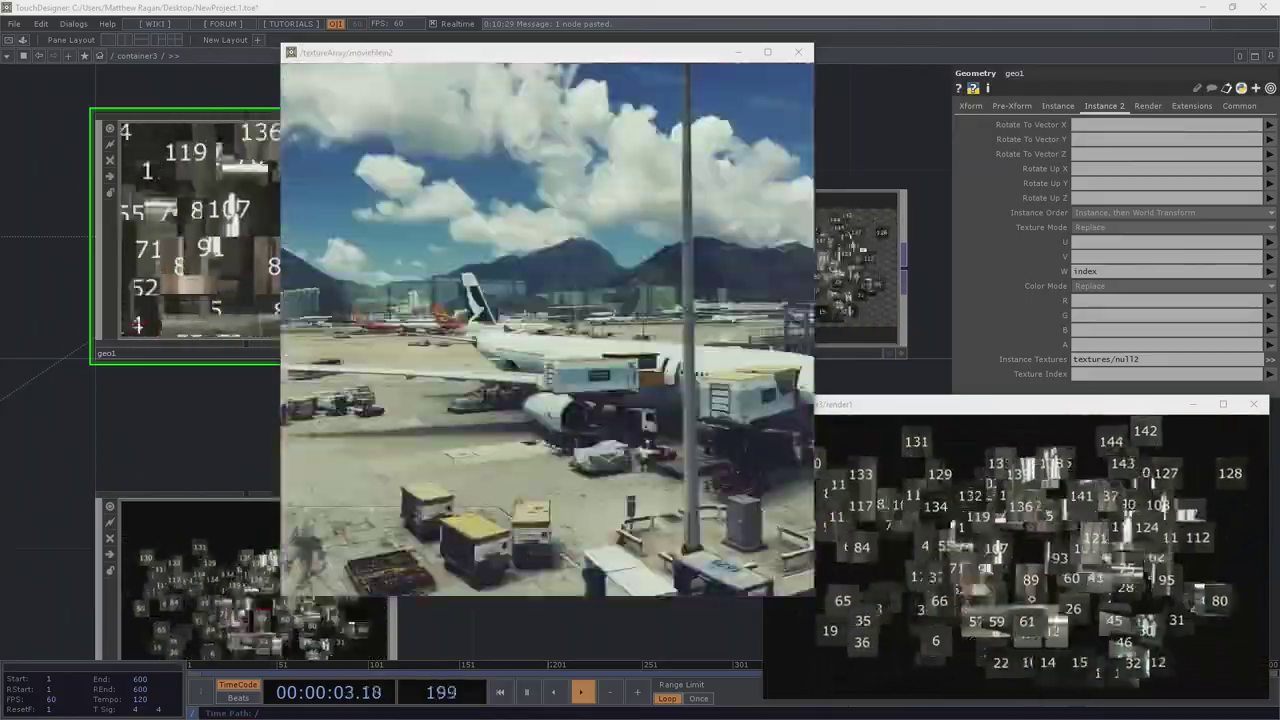
{"action": "left_click", "coordinate": [104, 226]}
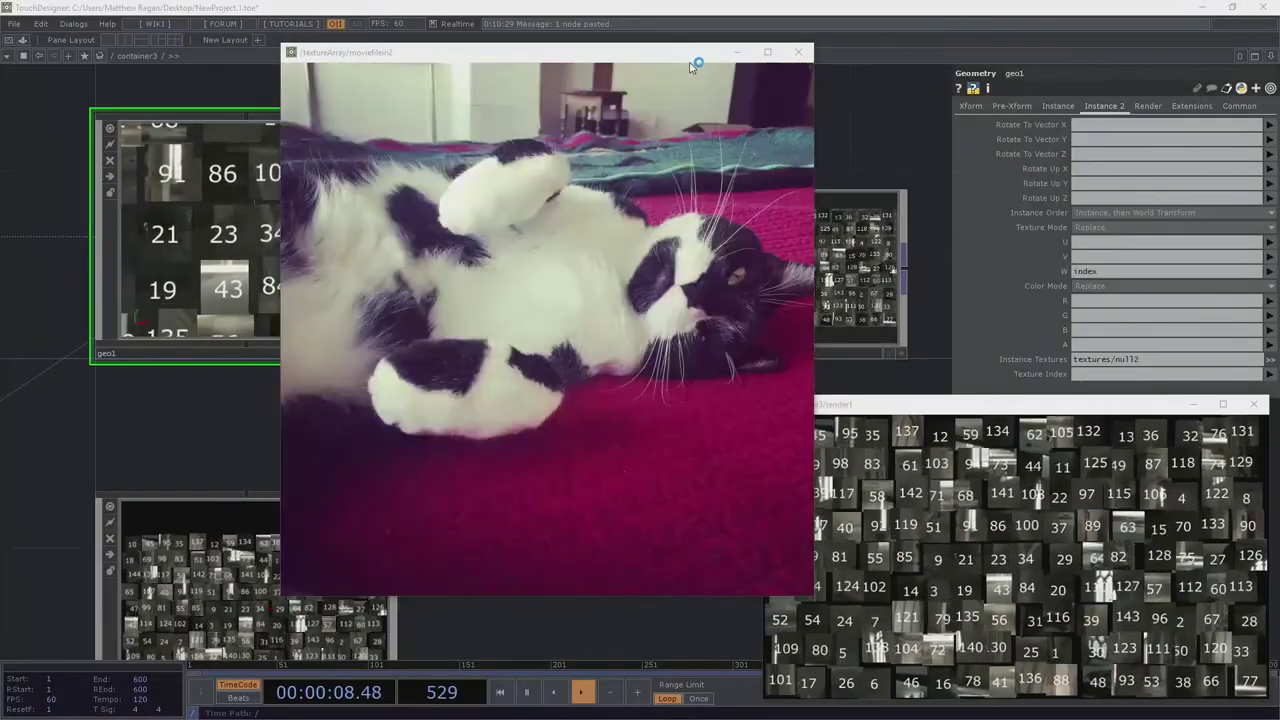
{"action": "left_click_drag", "start_coordinate": [691, 56], "coordinate": [0, 180]}
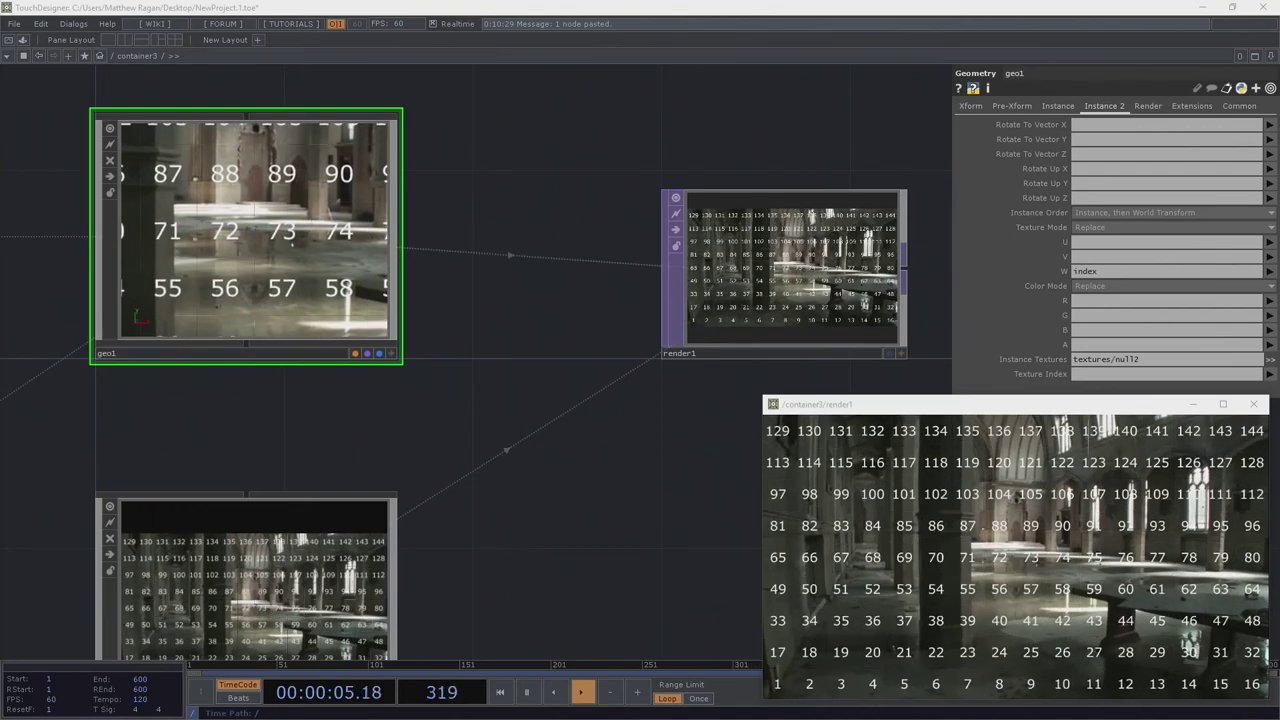
View the textureArray example's tex3d1 and bg outputs in floating windows and close both
{"action": "left_click_drag", "start_coordinate": [0, 98], "coordinate": [431, 96]}
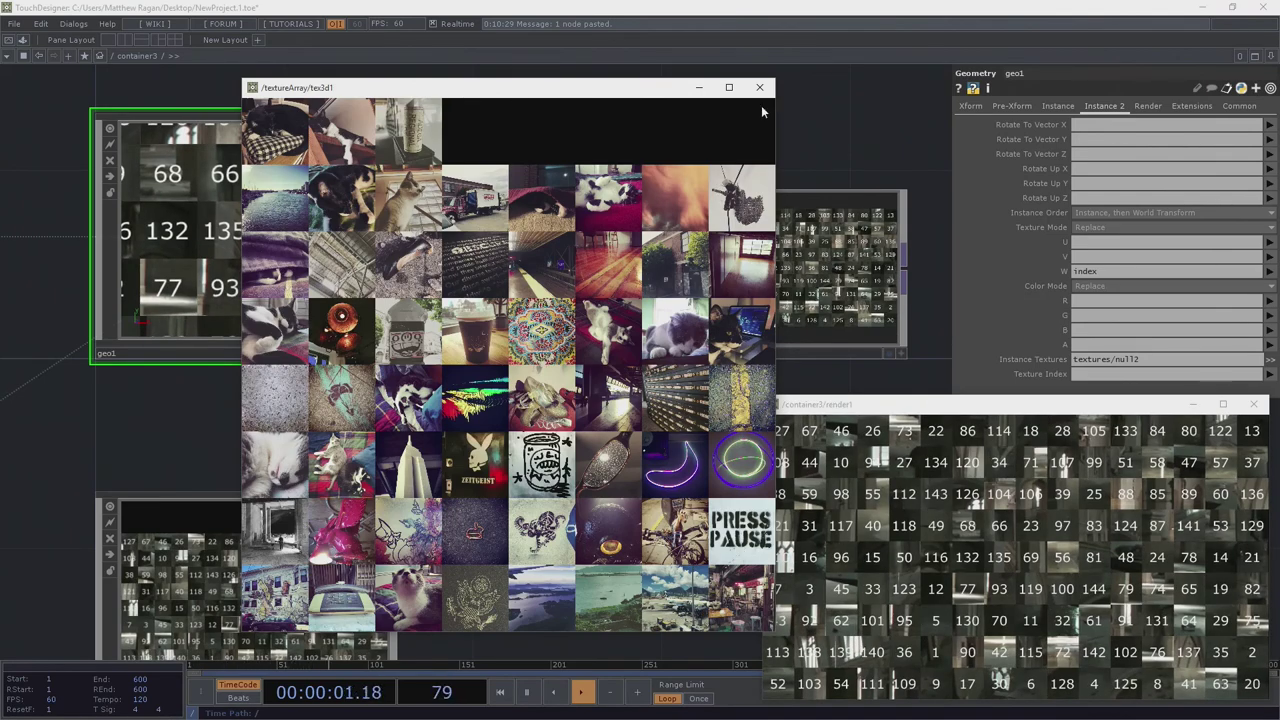
{"action": "left_click", "coordinate": [762, 88]}
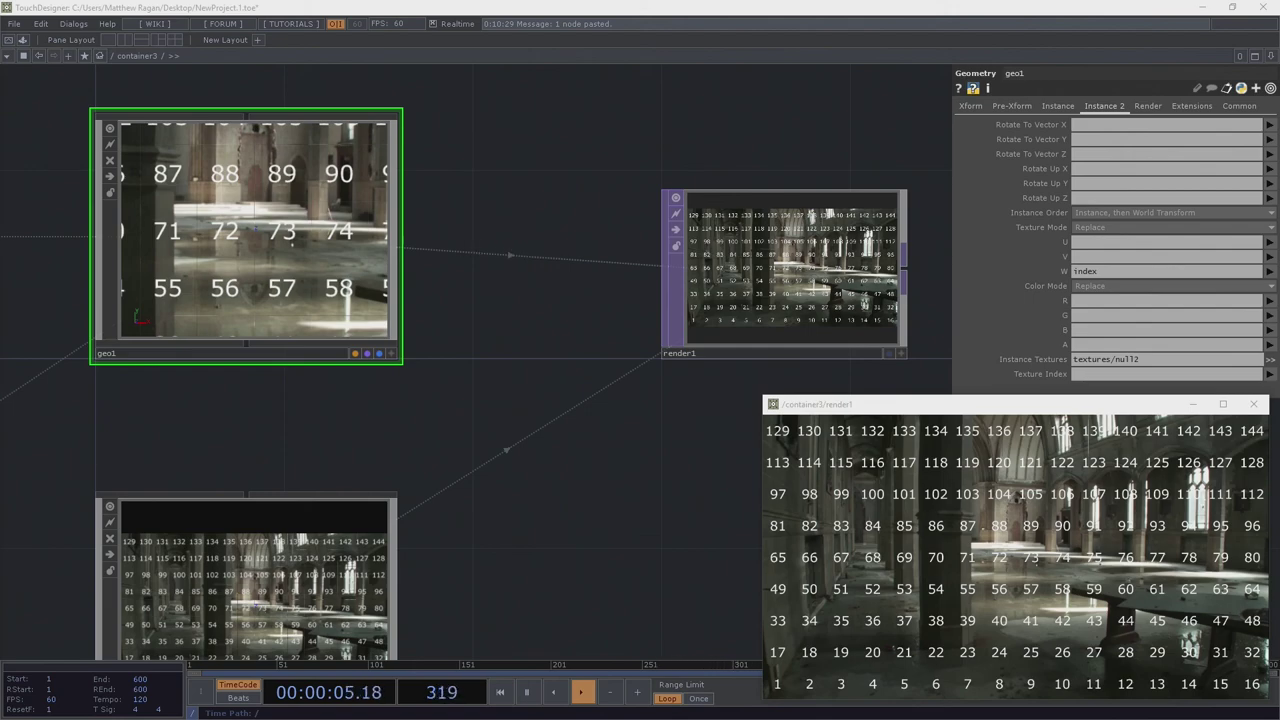
{"action": "left_click_drag", "start_coordinate": [0, 76], "coordinate": [774, 76]}
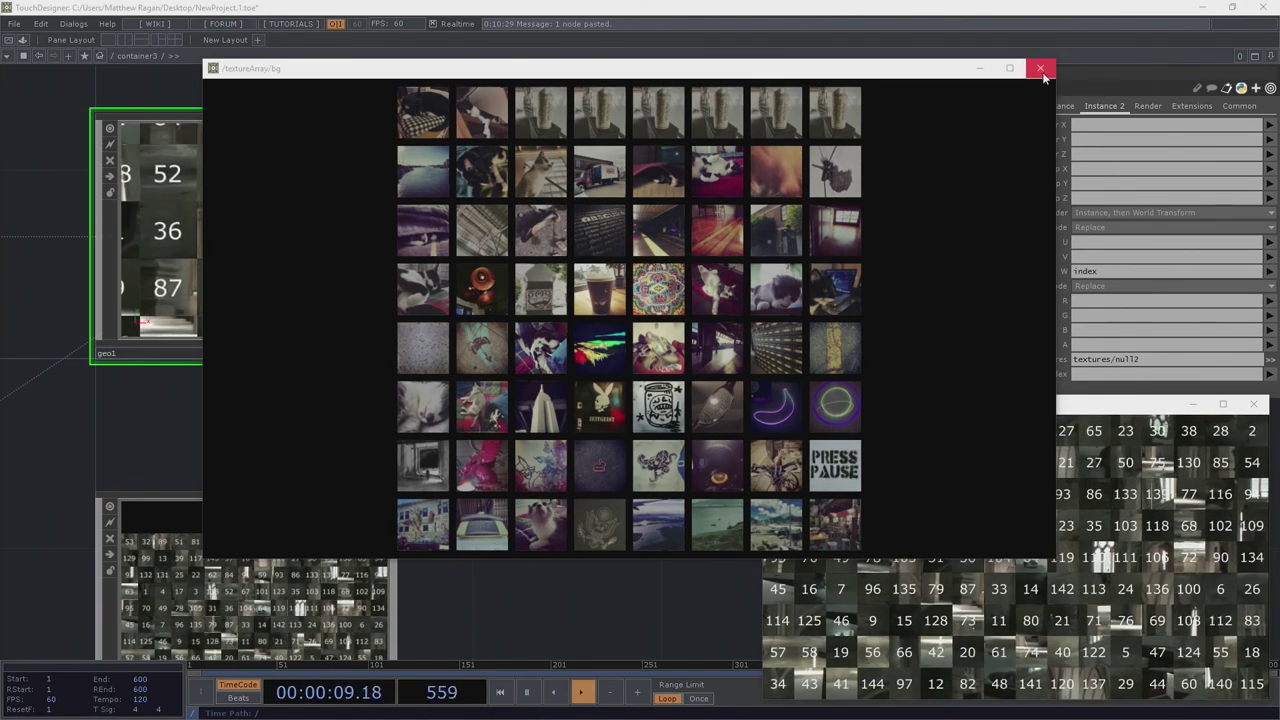
{"action": "left_click", "coordinate": [1040, 68]}
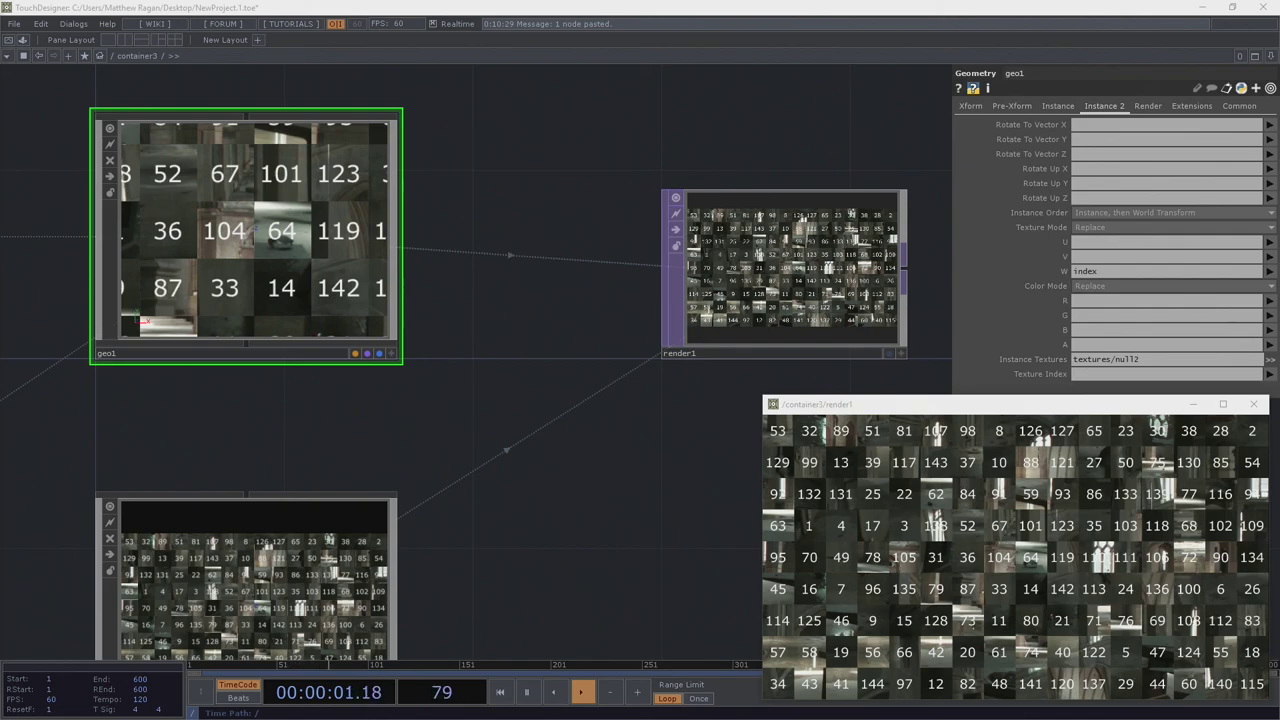